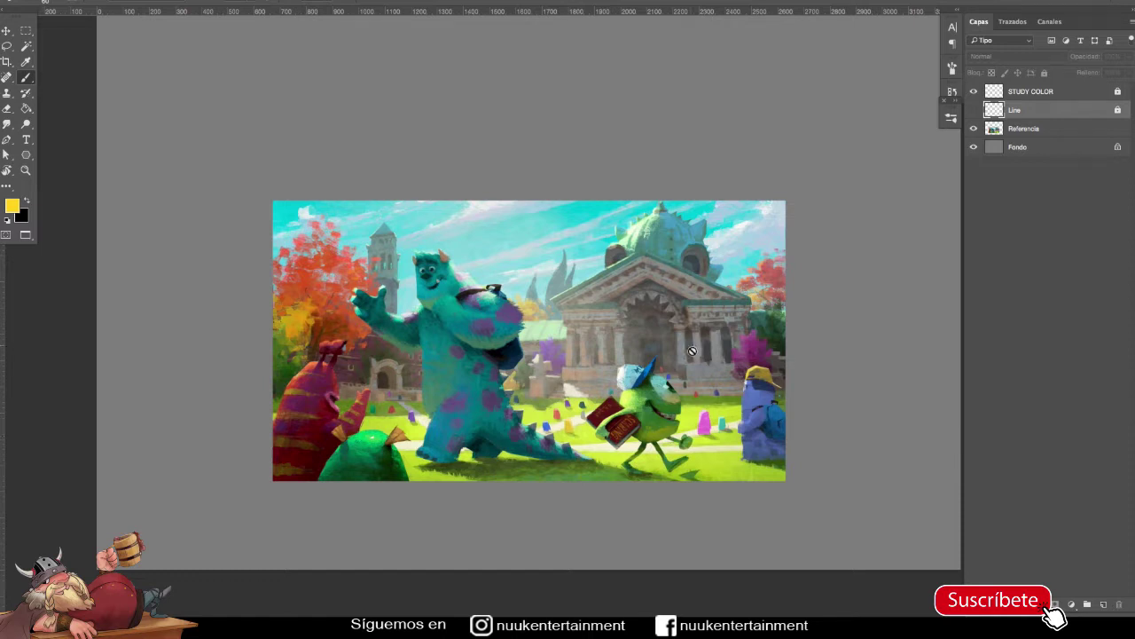
Scroll through the Nathan Fowkes Art blog to find the Secuencia de comandos de color post.
scroll(716, 346, "down", 2)
scroll(715, 344, "down", 2)
scroll(716, 344, "up", 2)
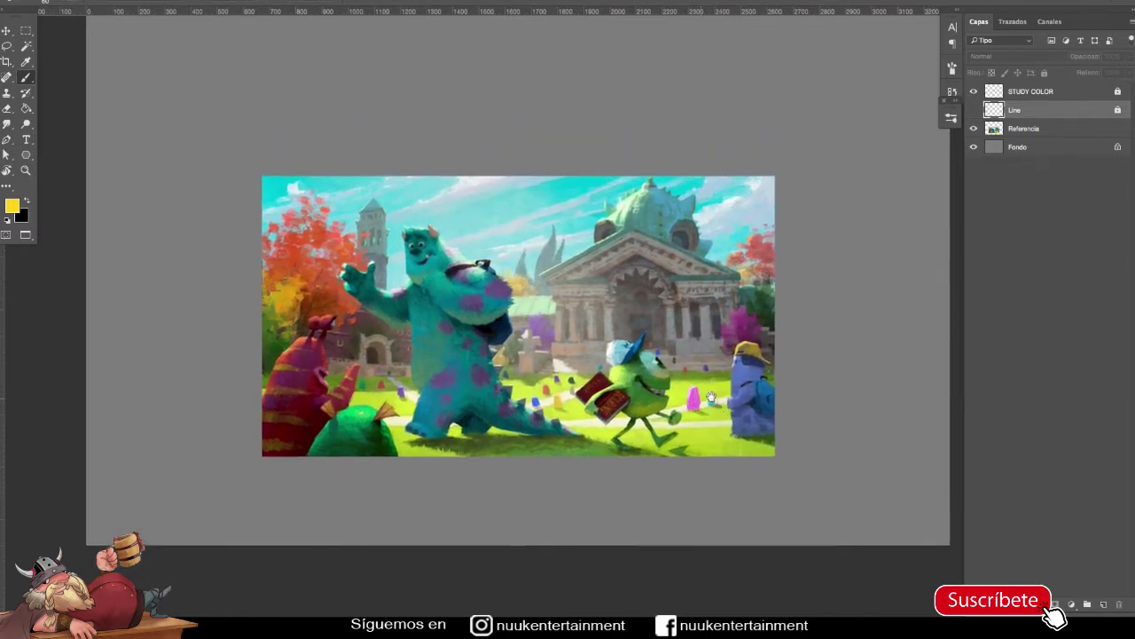
scroll(720, 399, "down", 1)
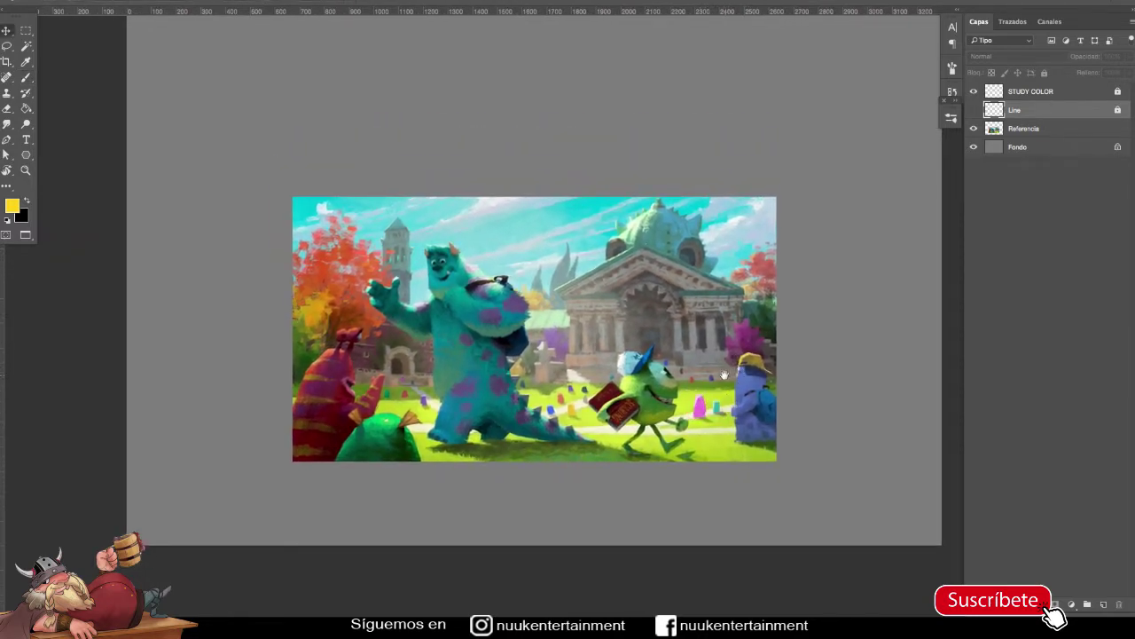
scroll(720, 404, "up", 1)
scroll(714, 408, "up", 1)
scroll(713, 410, "down", 1)
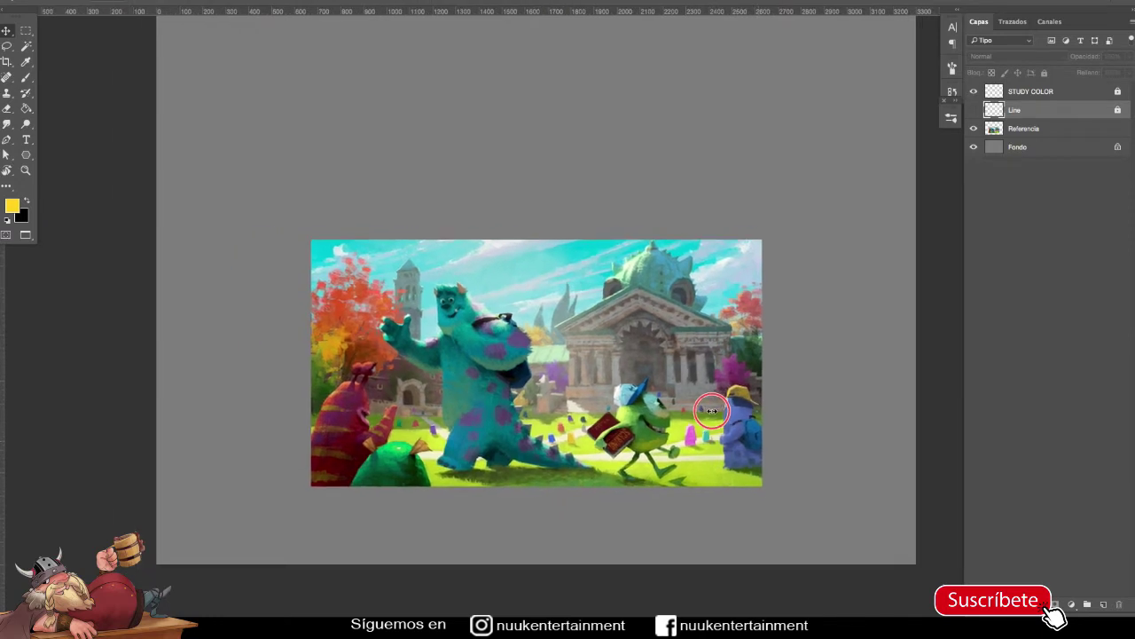
scroll(715, 407, "down", 2)
scroll(717, 403, "up", 1)
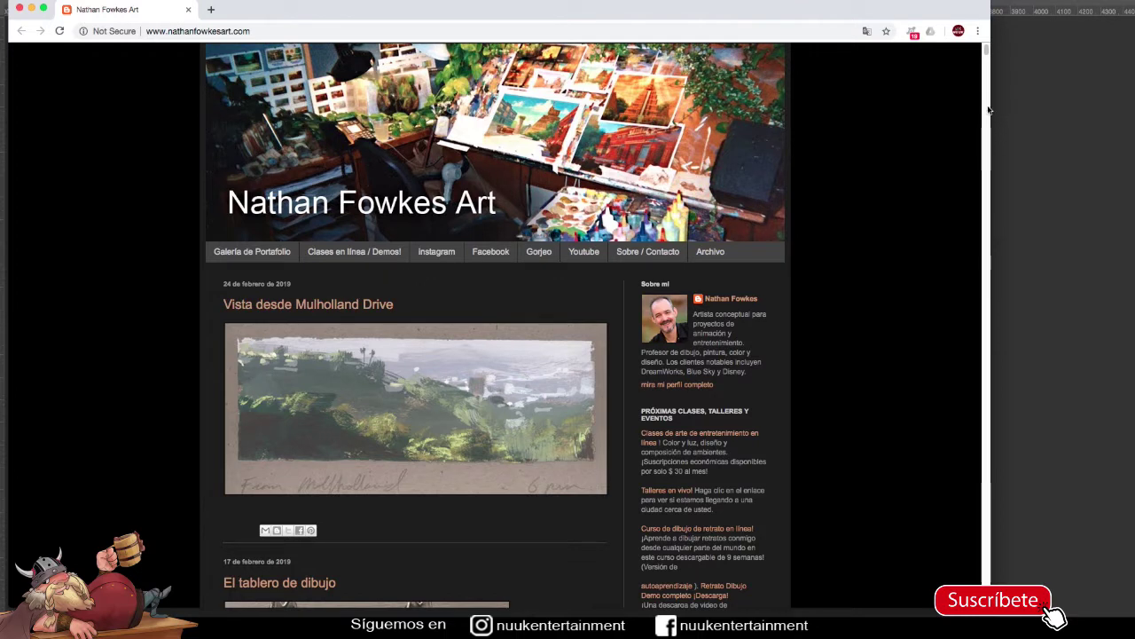
Enlarge the Secuencia de comandos de color image in the lightbox.
left_click_drag(984, 49, 972, 52)
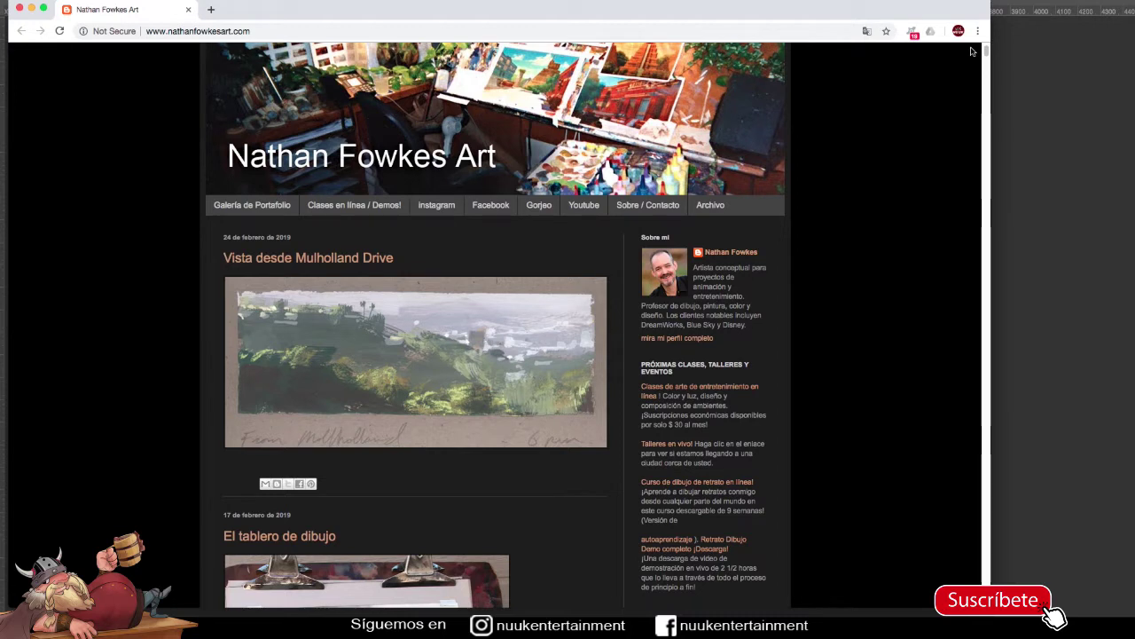
mouse_move(984, 45)
left_mouse_down()
mouse_move(958, 218)
mouse_move(960, 202)
left_mouse_up()
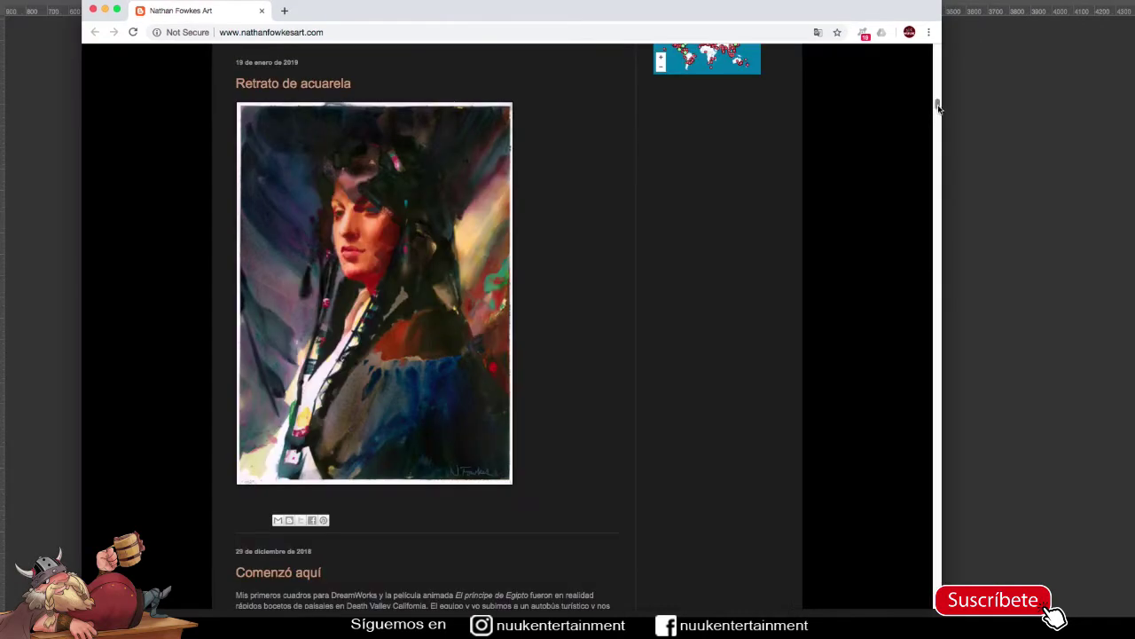
left_click_drag(938, 107, 934, 93)
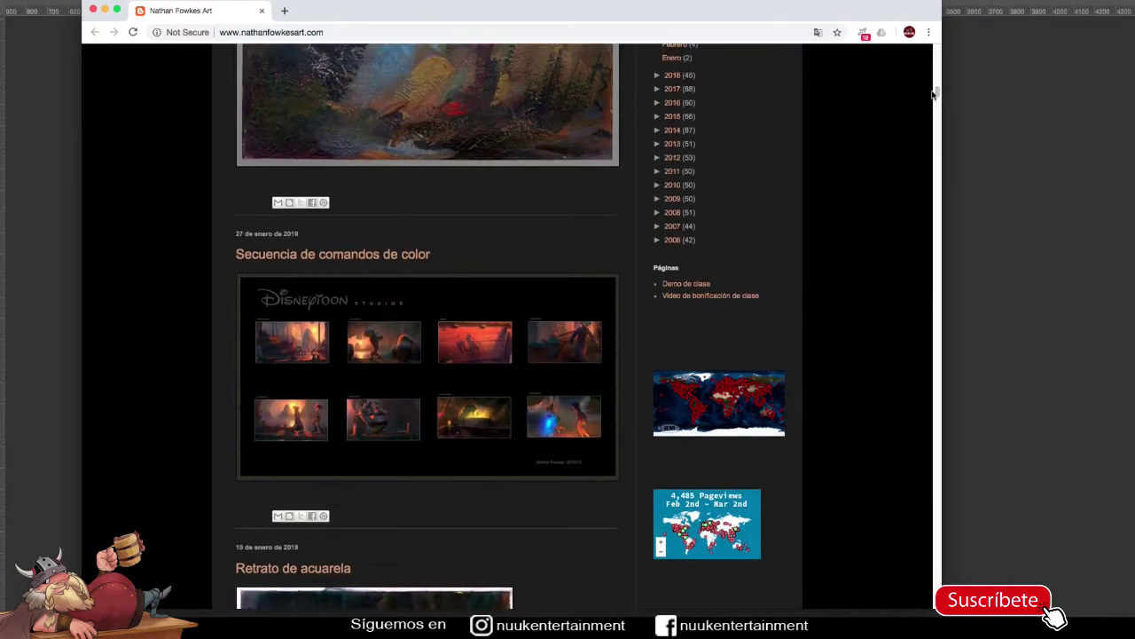
left_click(554, 348)
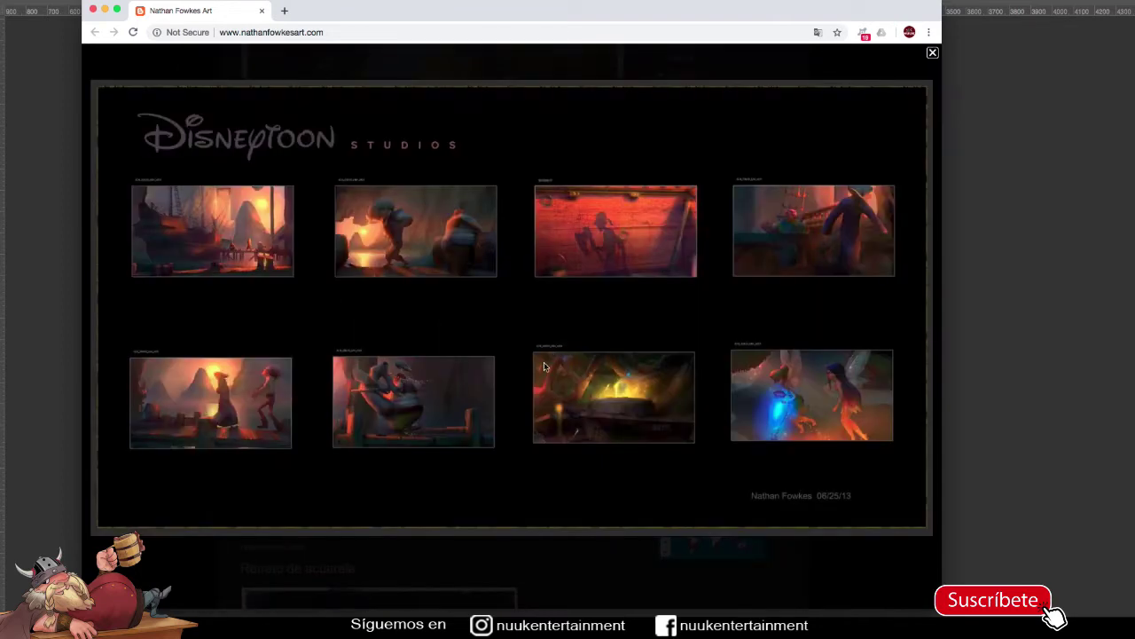
Switch between the Photoshop painting and the colour script, widening the browser window.
left_click(945, 417)
left_click_drag(938, 408, 1064, 411)
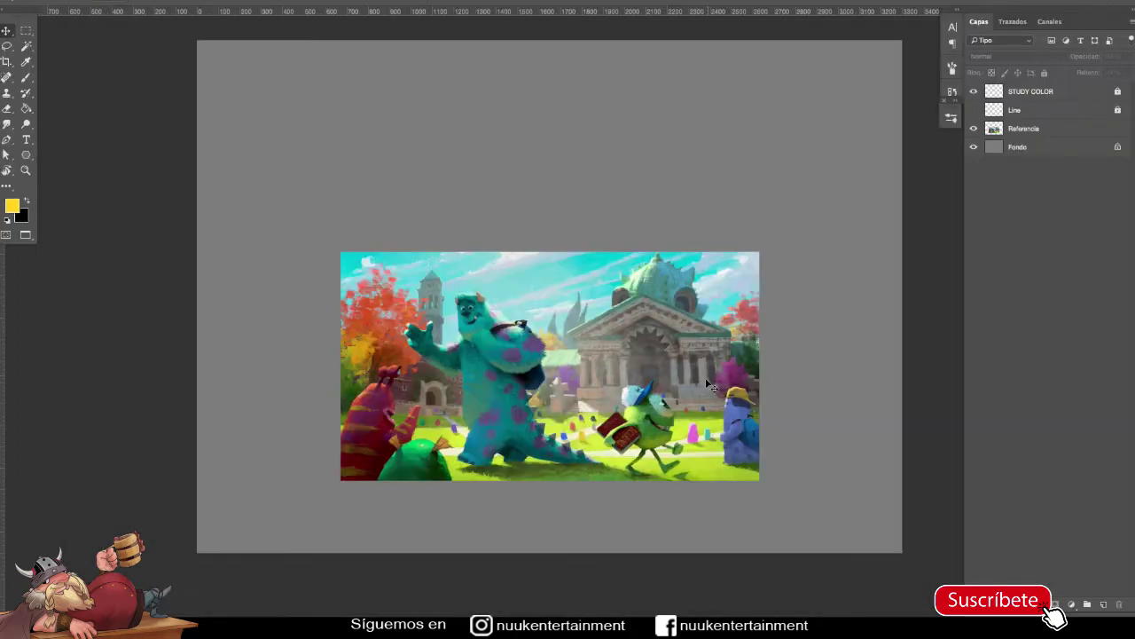
Zoom out, then add a new empty layer above Line with the Brush tool active.
scroll(718, 355, "up", 2)
scroll(714, 350, "up", 2)
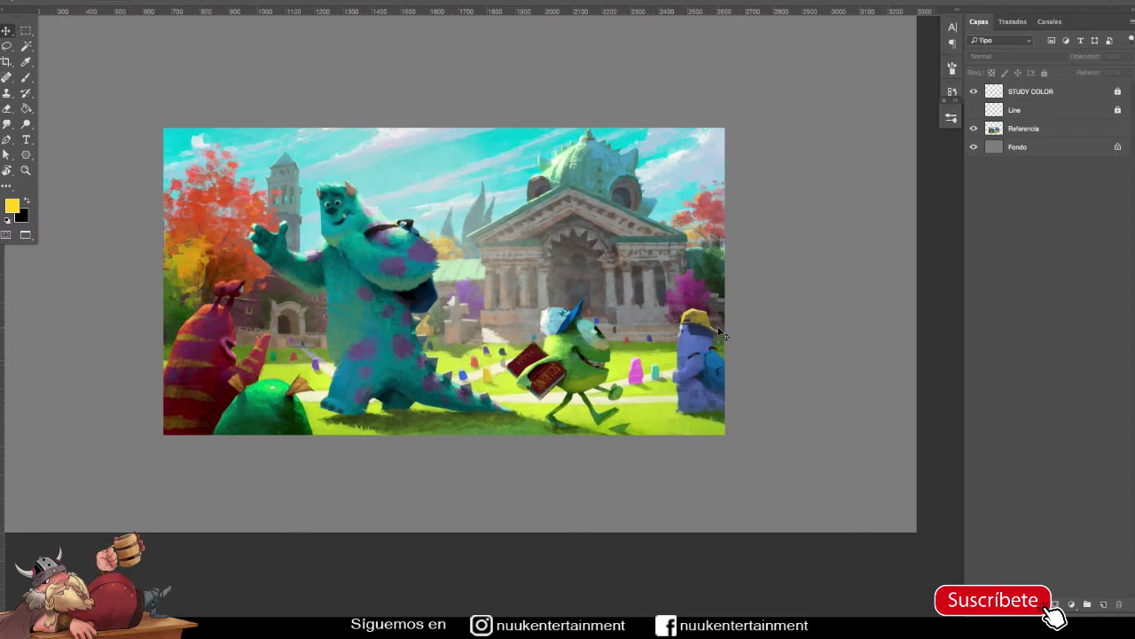
scroll(714, 377, "down", 2)
scroll(701, 382, "down", 2)
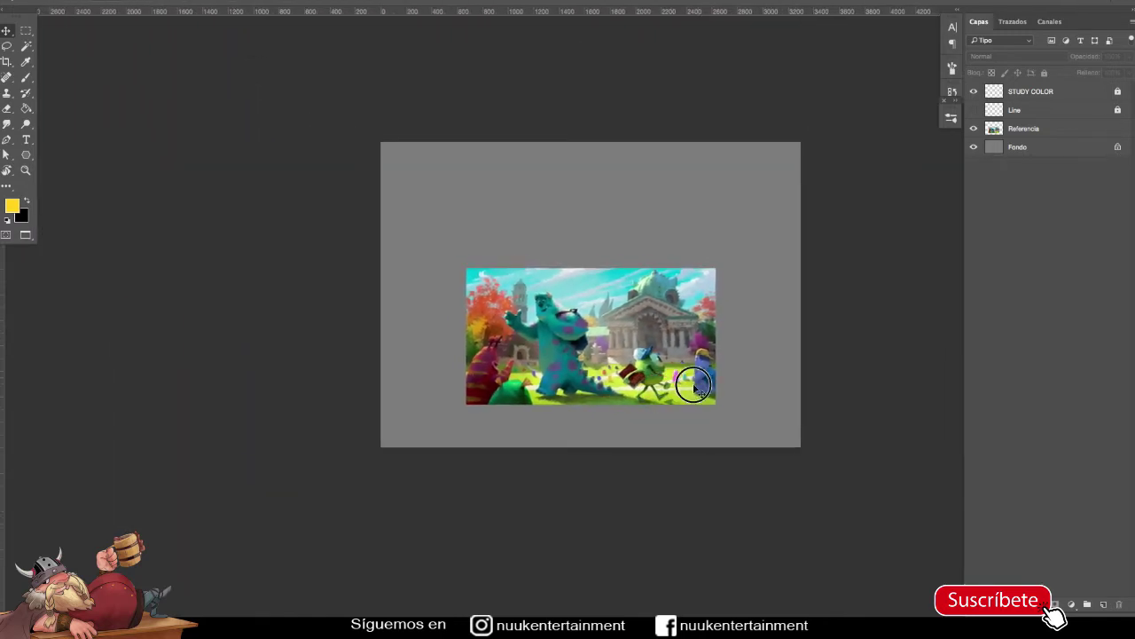
scroll(680, 405, "down", 2)
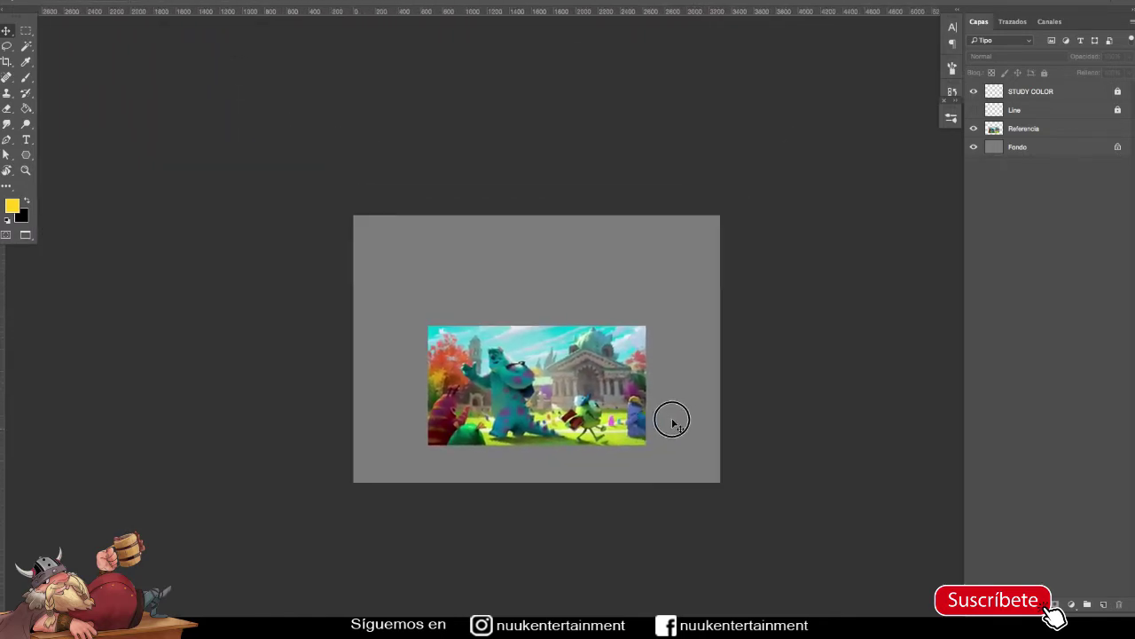
scroll(651, 430, "down", 2)
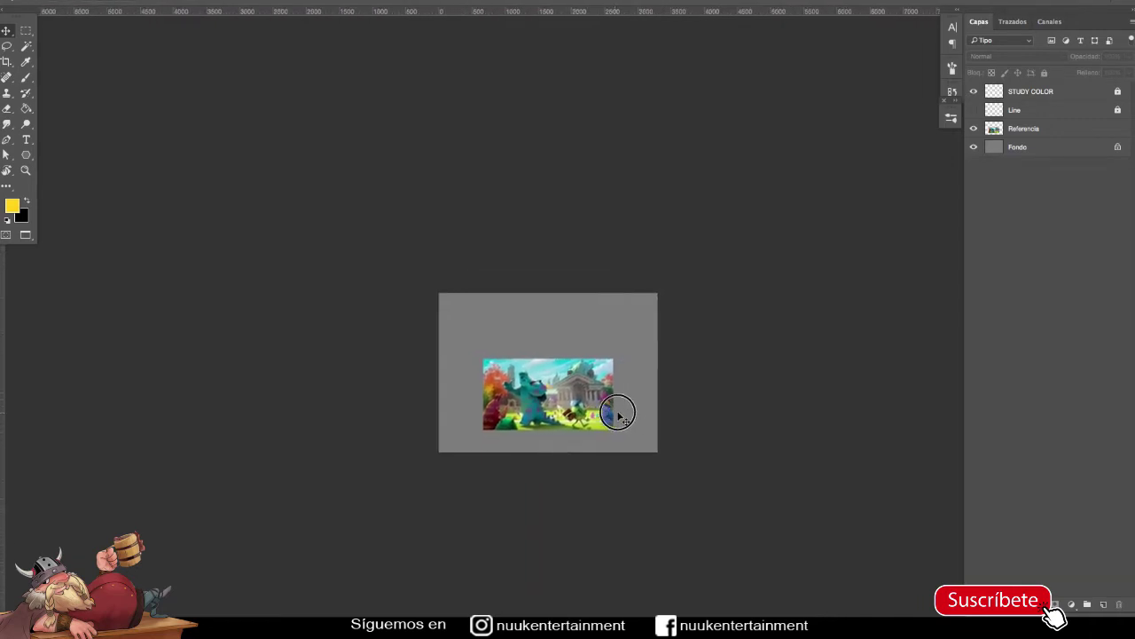
mouse_move(621, 410)
left_mouse_down()
mouse_move(604, 427)
mouse_move(621, 421)
left_mouse_up()
double_click(1014, 109)
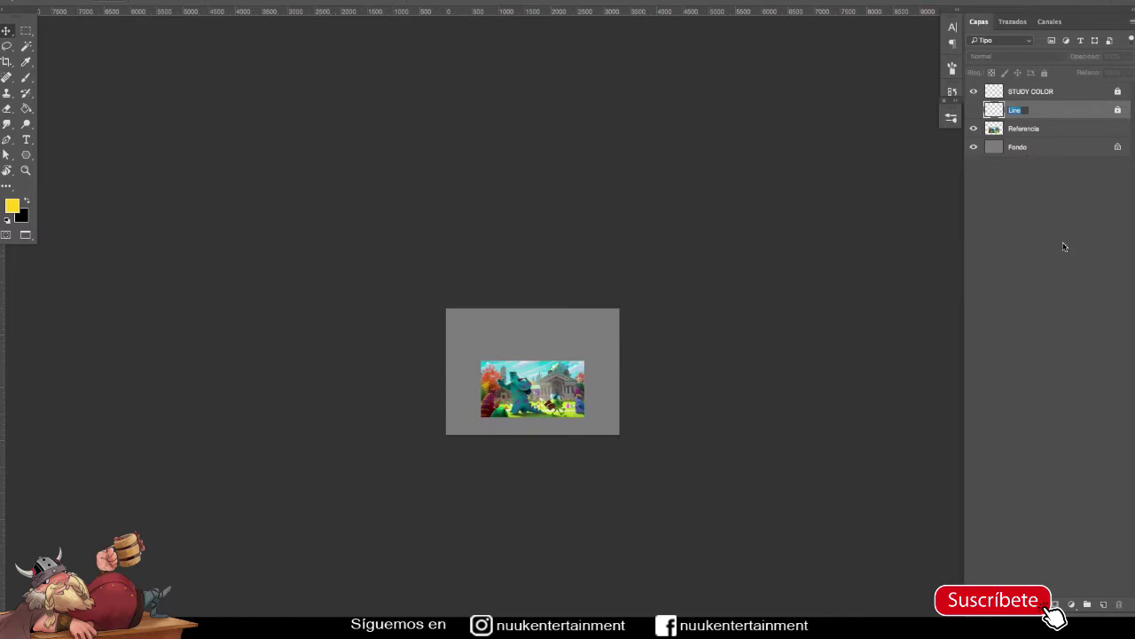
left_click(1104, 604)
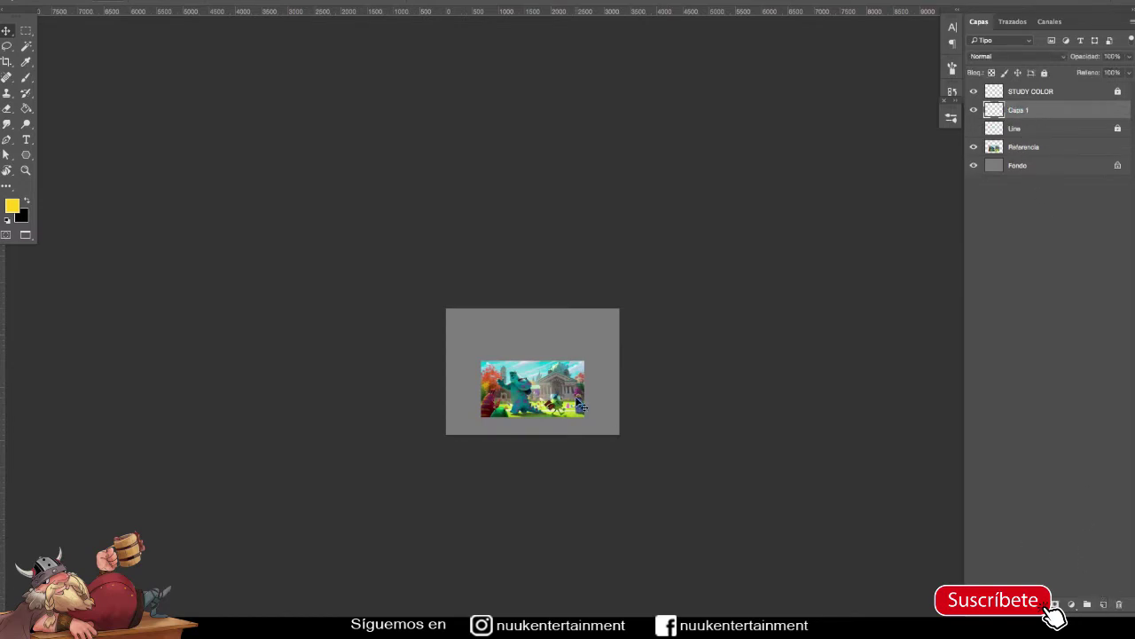
key("b")
Sketch yellow upward arrows and connecting lines above the reference image.
left_click_drag(582, 396, 607, 364)
mouse_move(562, 360)
left_mouse_down()
mouse_move(562, 320)
mouse_move(569, 333)
left_mouse_up()
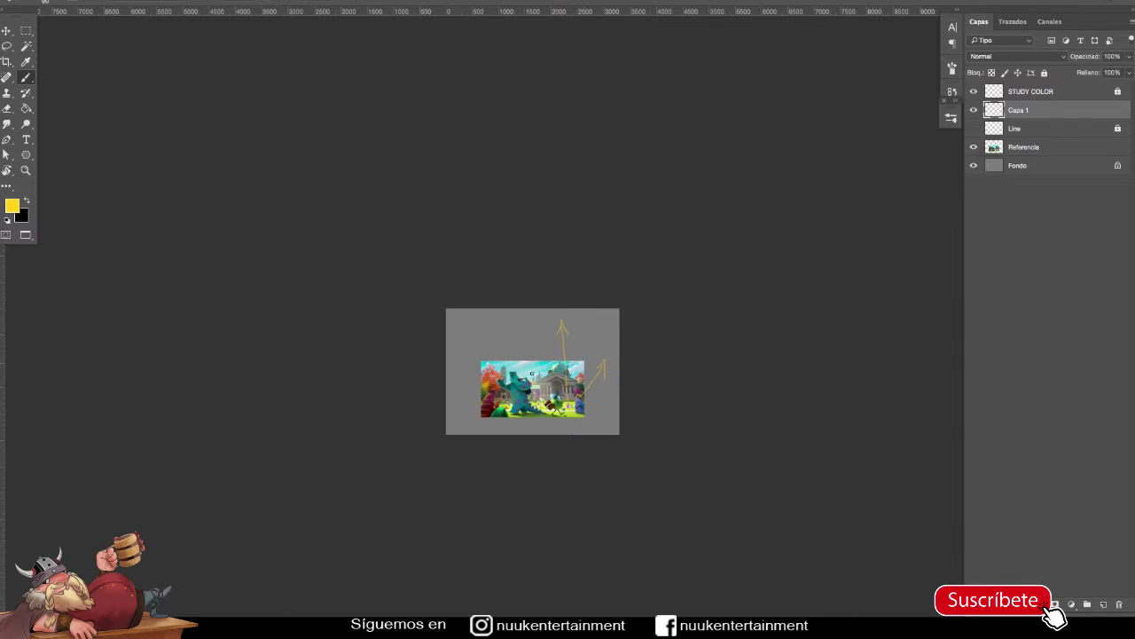
left_click_drag(540, 355, 540, 339)
left_click_drag(540, 339, 545, 347)
mouse_move(542, 357)
left_mouse_down()
mouse_move(598, 342)
mouse_move(594, 391)
left_mouse_up()
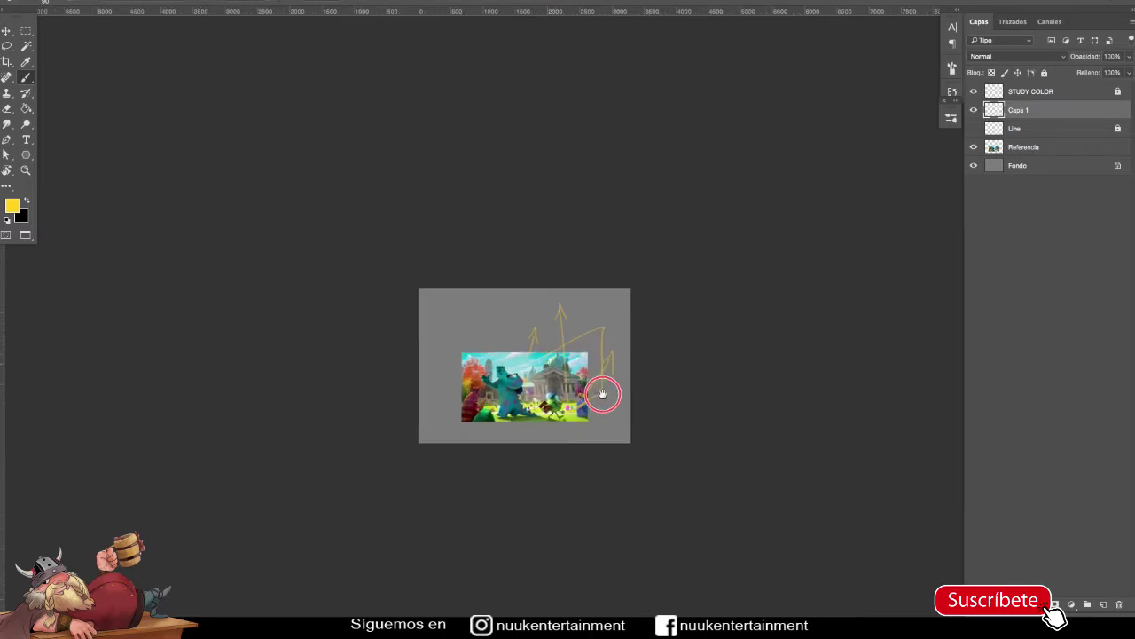
scroll(600, 398, "up", 5)
Delete the Capa 1 arrow sketch and add a fresh empty Capa 1 above Line.
left_click_drag(595, 393, 692, 390)
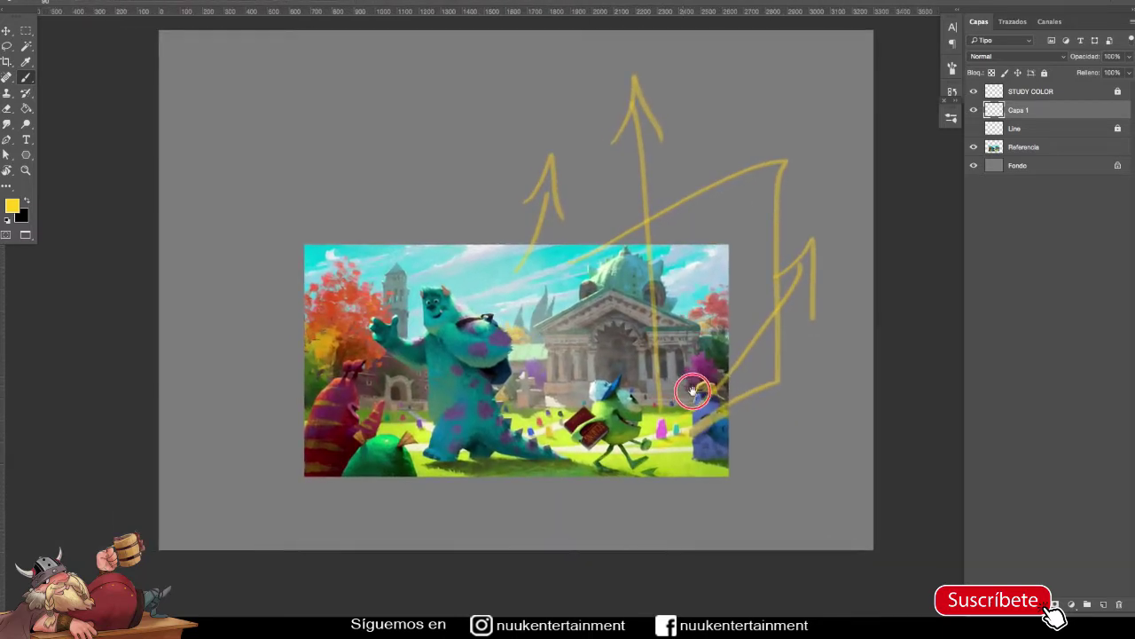
scroll(701, 400, "up", 2)
key("Delete")
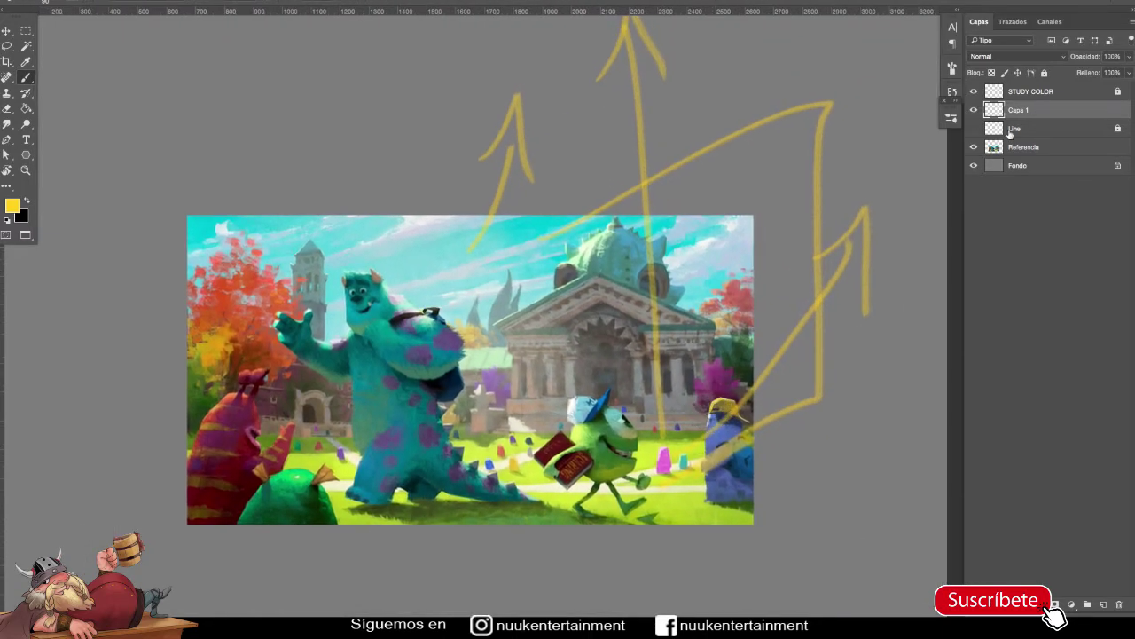
left_click_drag(743, 444, 797, 423)
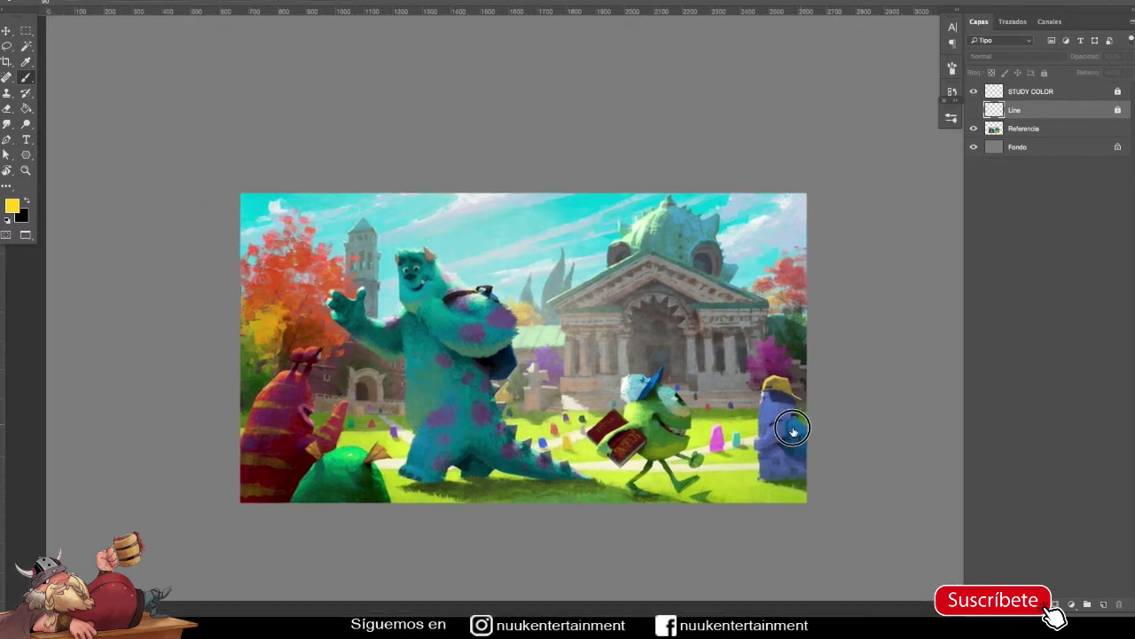
scroll(807, 445, "up", 1)
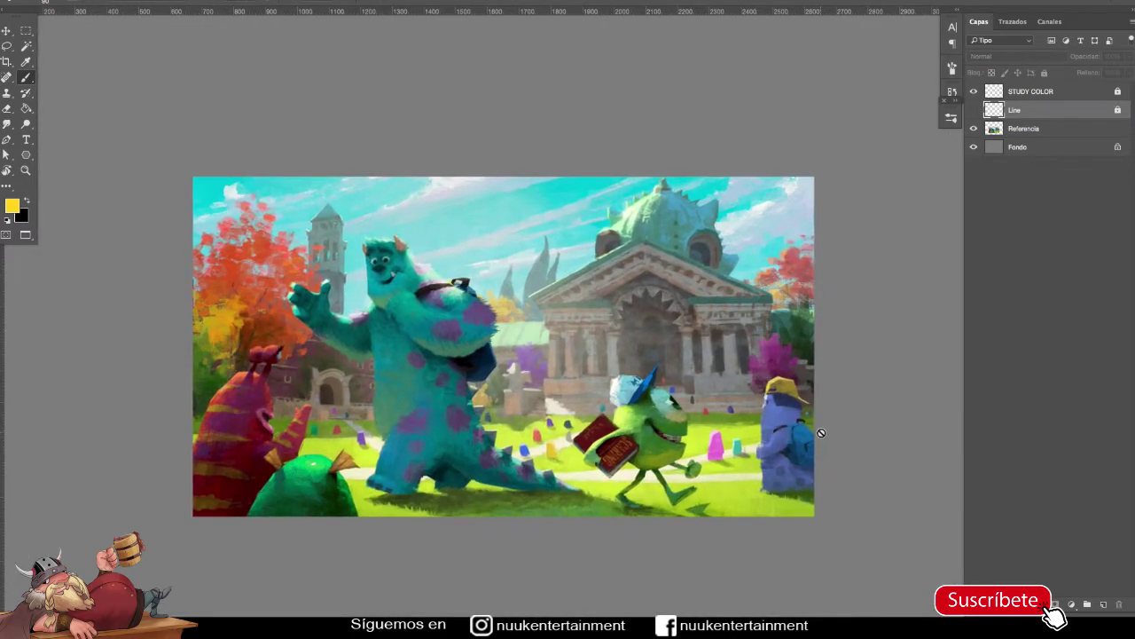
left_click(1100, 603)
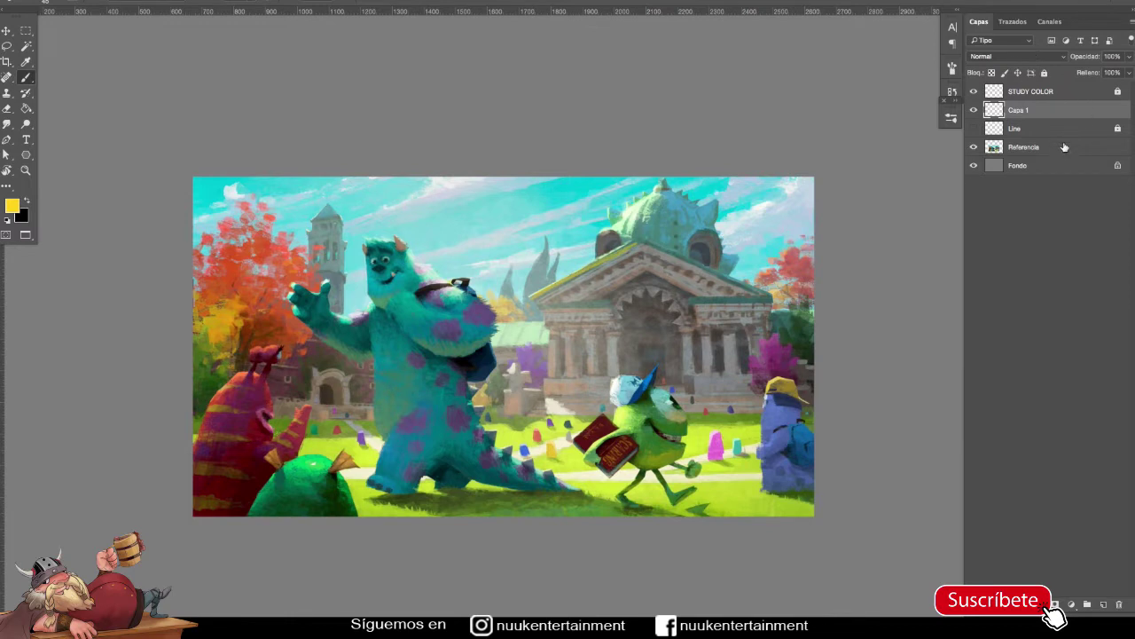
key("F6")
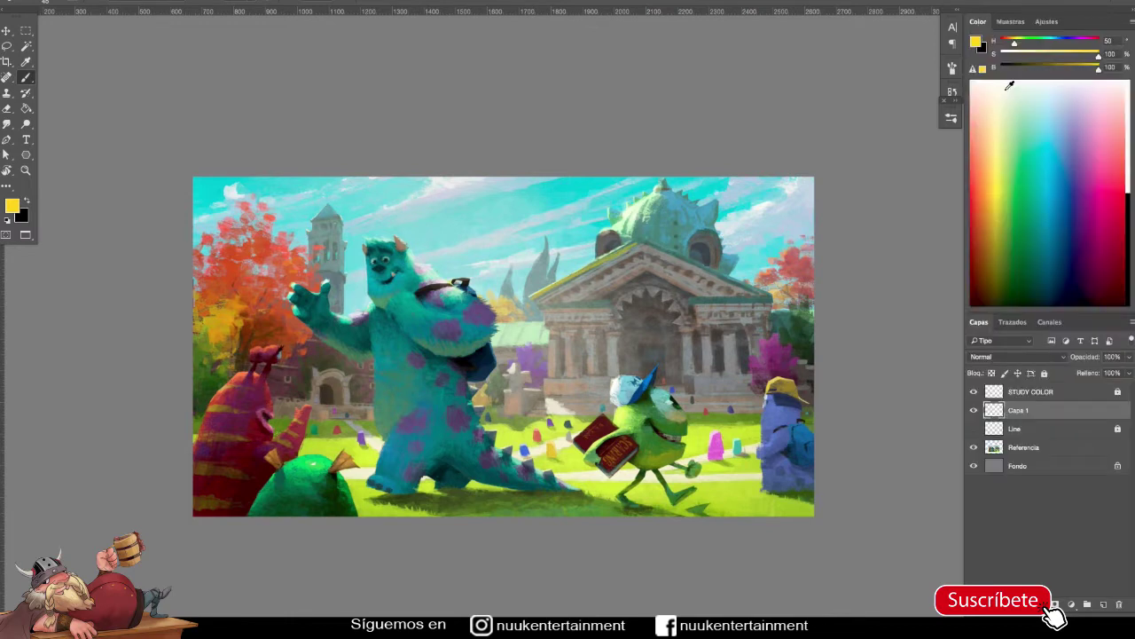
left_click(1002, 57)
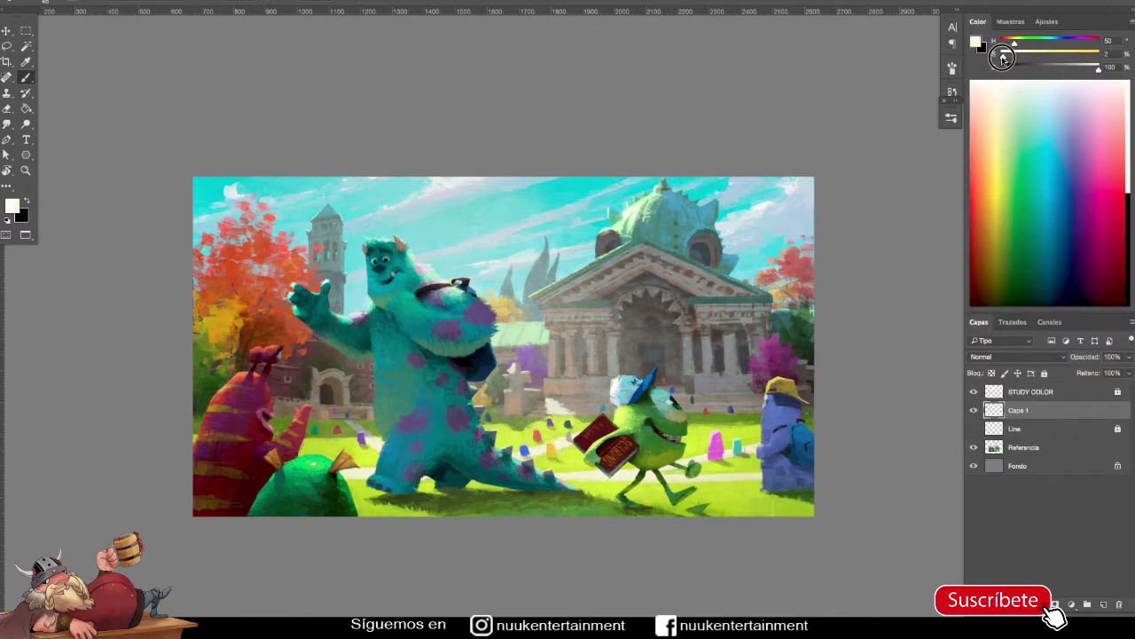
left_click(986, 209)
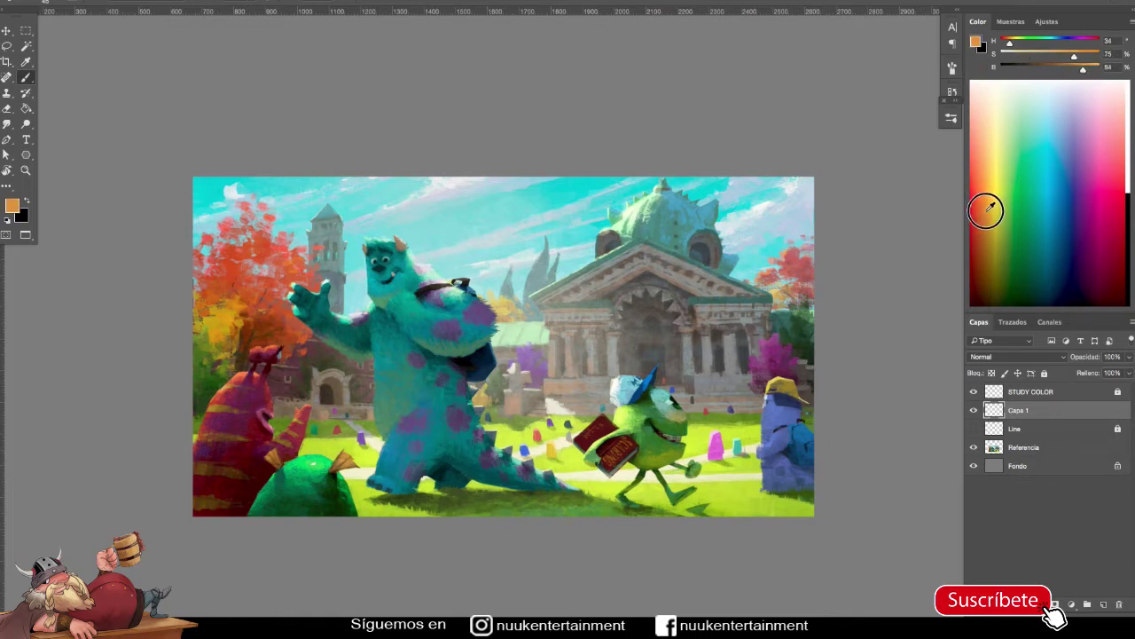
left_click_drag(1074, 57, 1001, 57)
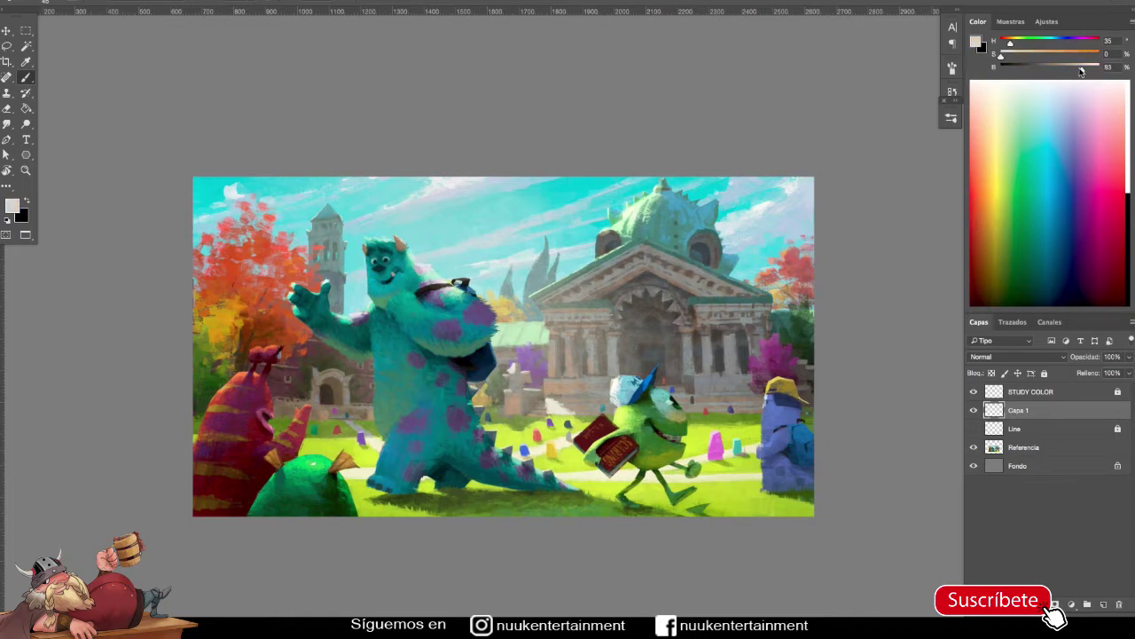
left_click(1092, 57)
left_click_drag(1083, 71, 1101, 71)
left_click_drag(702, 263, 761, 321)
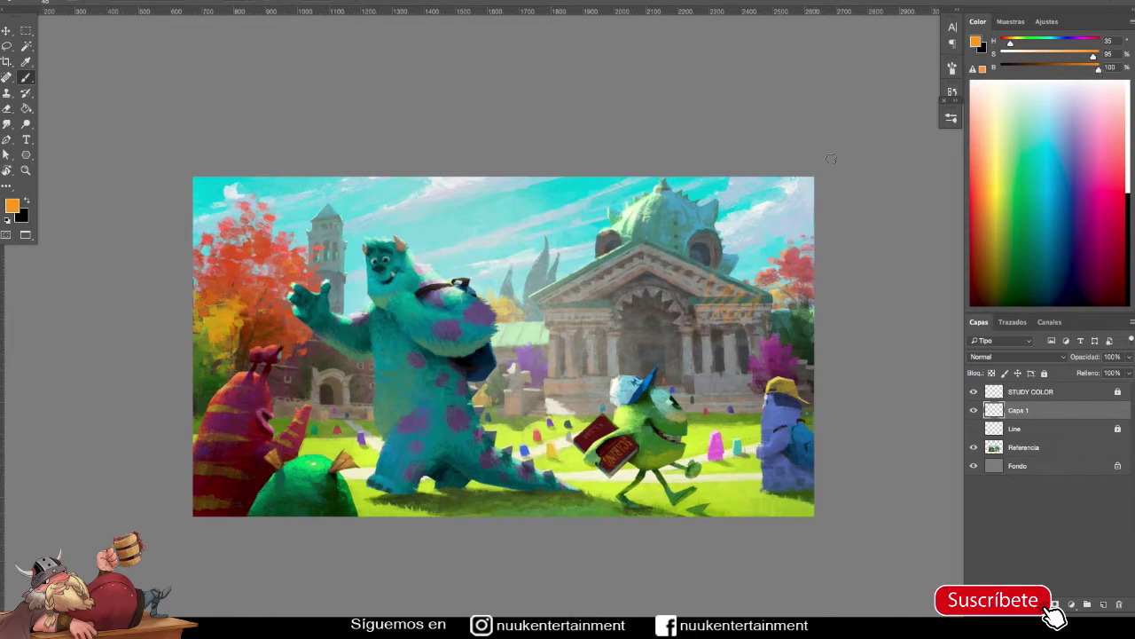
key("F5")
left_click(667, 135)
key("F5")
mouse_move(656, 286)
left_mouse_down()
mouse_move(715, 260)
mouse_move(724, 298)
left_mouse_up()
key("ctrl+z")
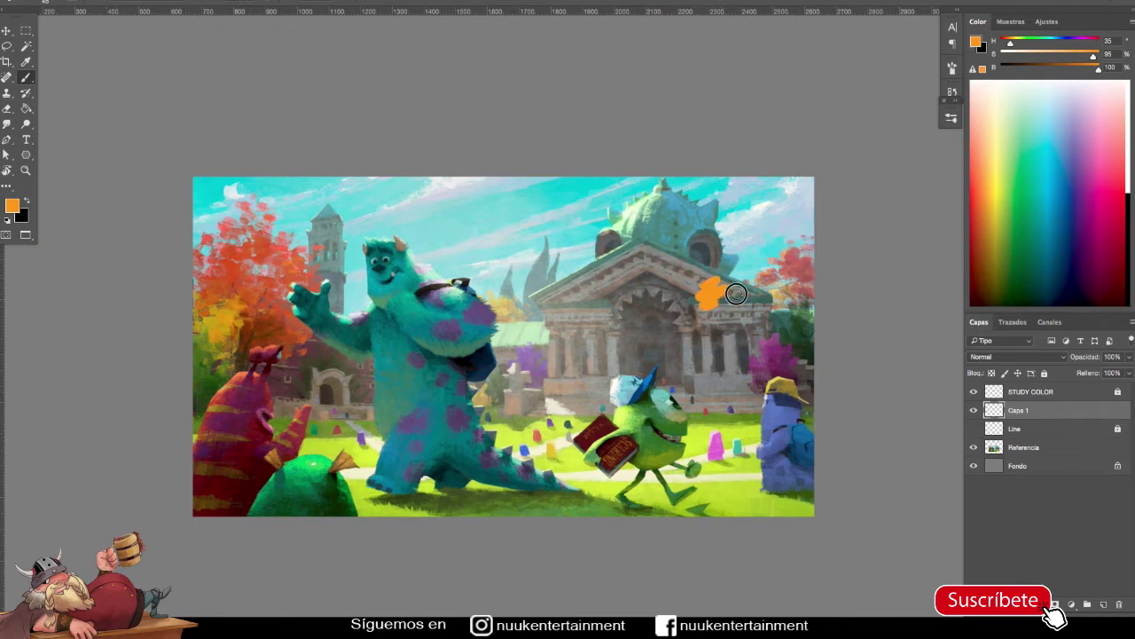
key("ctrl+z")
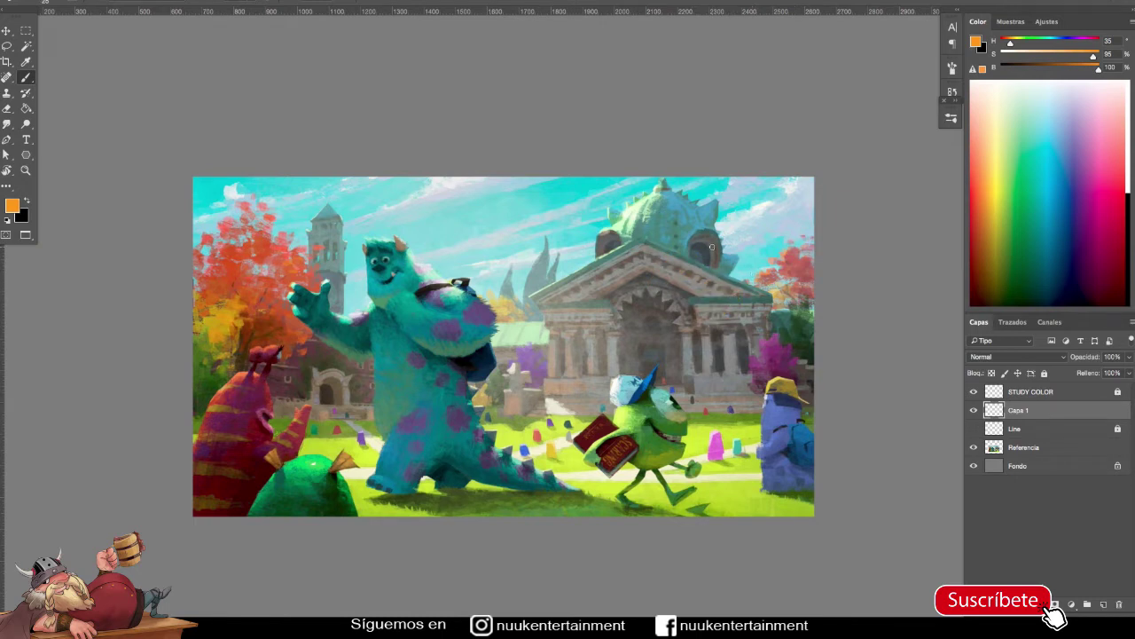
left_click_drag(736, 493, 755, 530)
Draw orange out-of-frame arrows plus vertical and horizontal thirds lines over the reference.
left_click_drag(575, 453, 568, 530)
left_click_drag(750, 523, 768, 530)
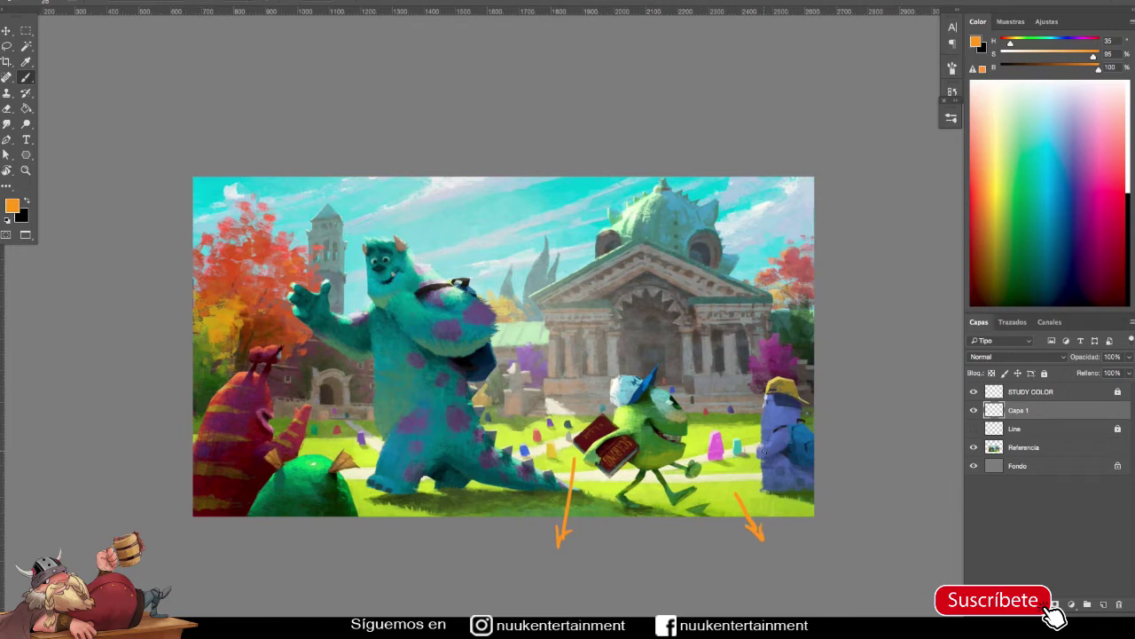
mouse_move(380, 192)
left_mouse_down()
mouse_move(404, 124)
mouse_move(407, 160)
left_mouse_up()
left_click_drag(399, 131, 398, 529)
left_click_drag(650, 167, 651, 543)
left_click_drag(826, 258, 128, 258)
left_click_drag(842, 396, 454, 397)
left_click_drag(404, 435, 114, 459)
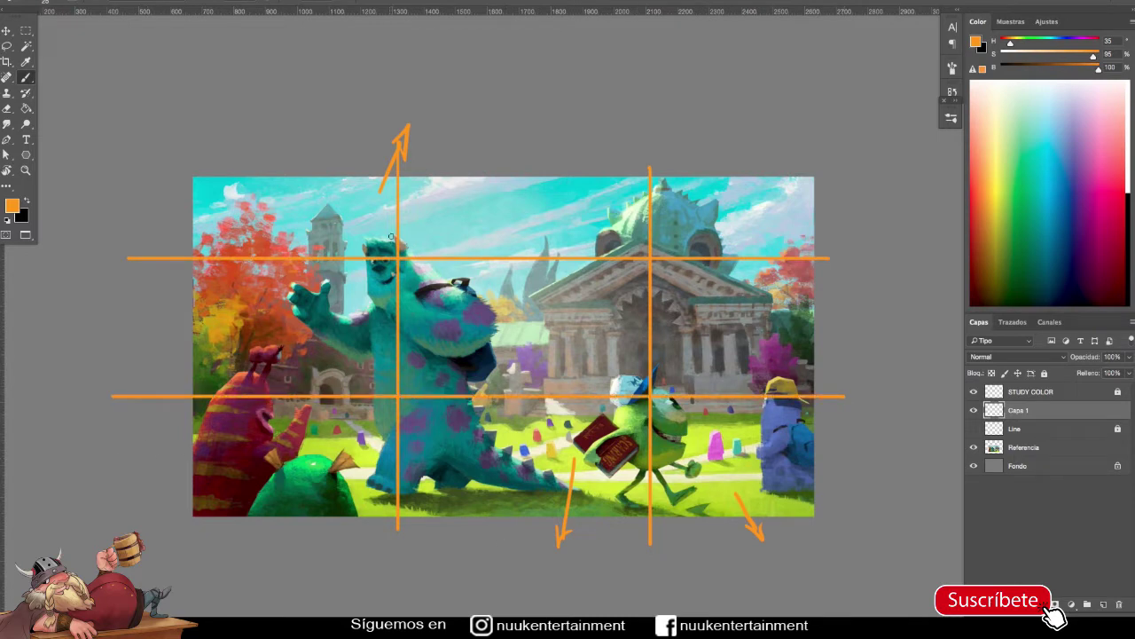
Circle the focal points on Sulley and Mike, link them diagonally, then hide Capa 1.
mouse_move(390, 237)
left_mouse_down()
mouse_move(406, 255)
mouse_move(379, 240)
left_mouse_up()
mouse_move(655, 377)
left_mouse_down()
mouse_move(676, 393)
mouse_move(648, 381)
left_mouse_up()
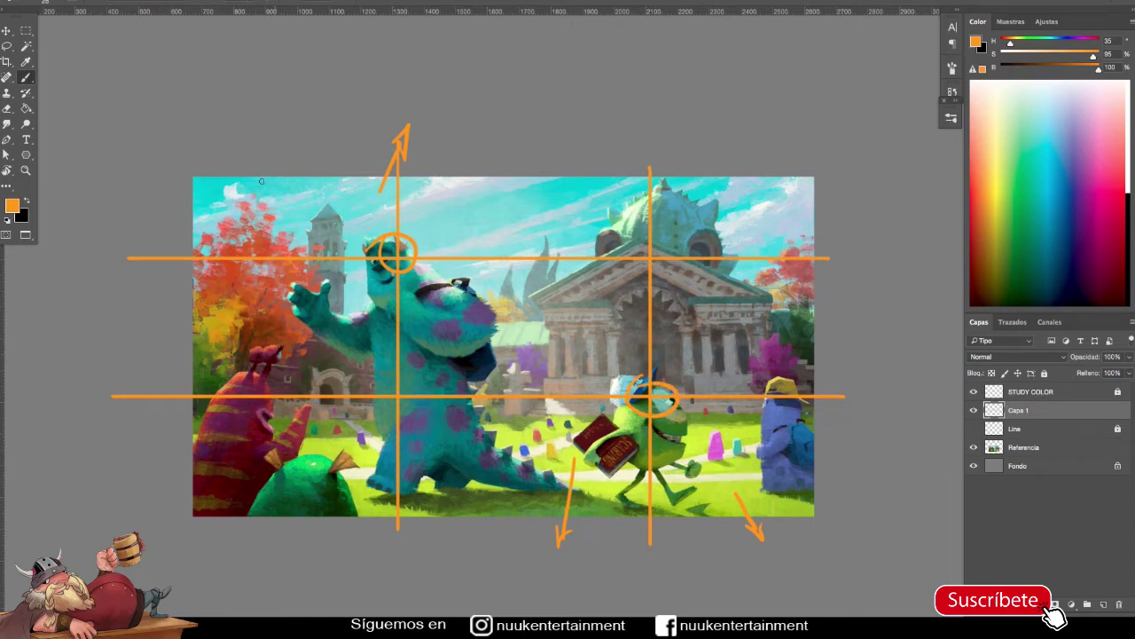
left_click(852, 529)
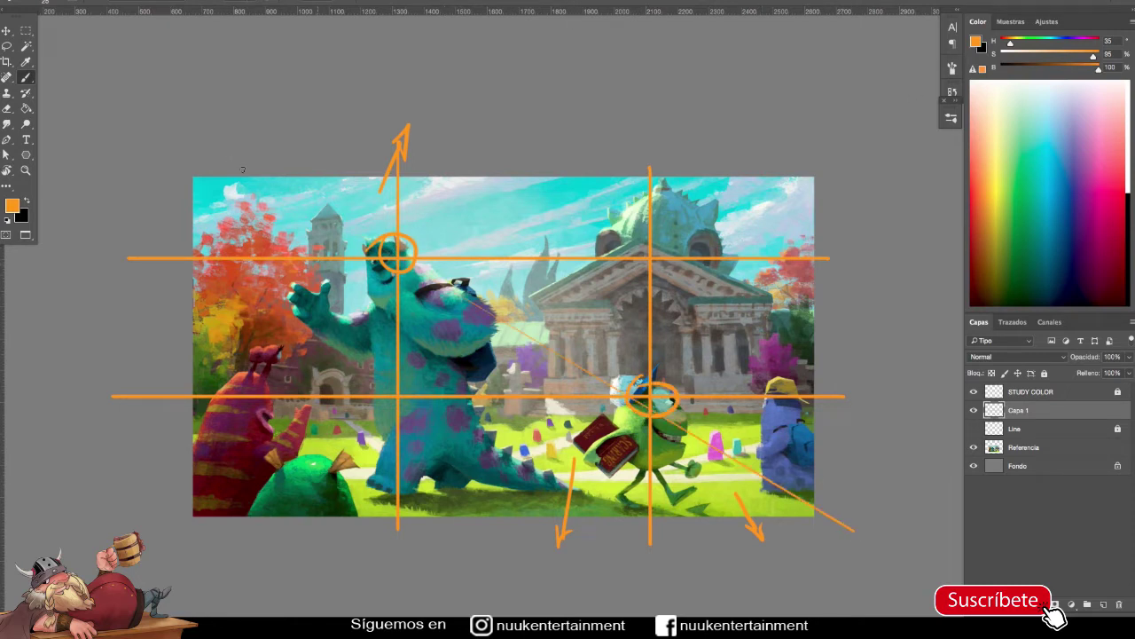
left_click(218, 145, "shift")
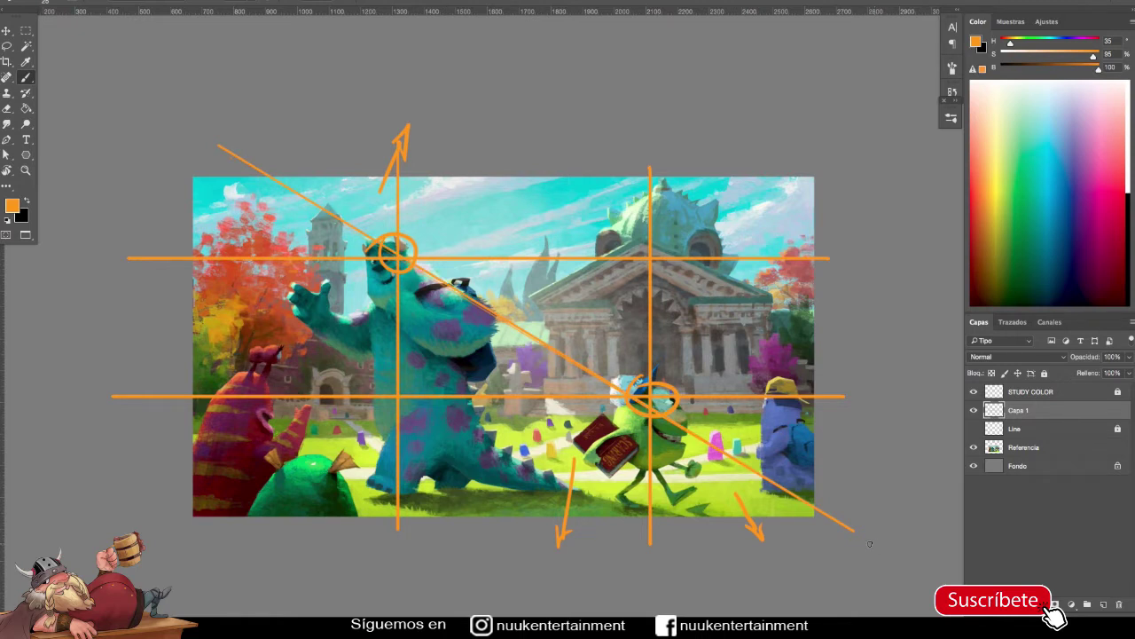
left_click_drag(415, 222, 430, 210)
left_click_drag(678, 388, 694, 372)
left_click(974, 410)
On a new layer, loop Sulley, Mike and the right-hand monster in orange and trace the temple roof.
left_click(1102, 603)
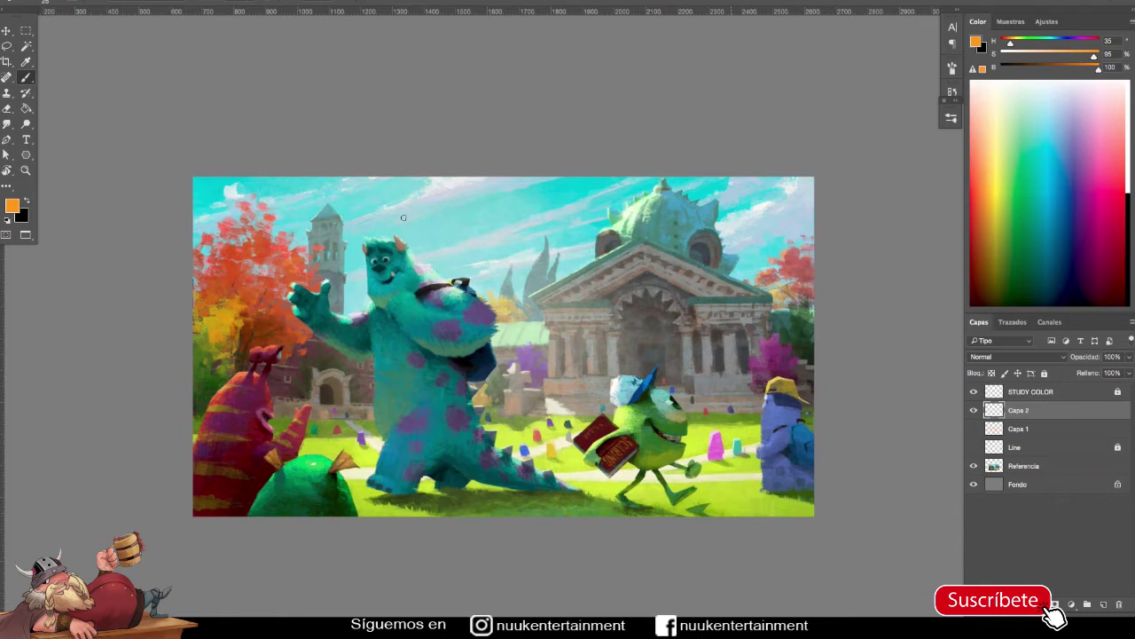
left_click_drag(368, 229, 342, 217)
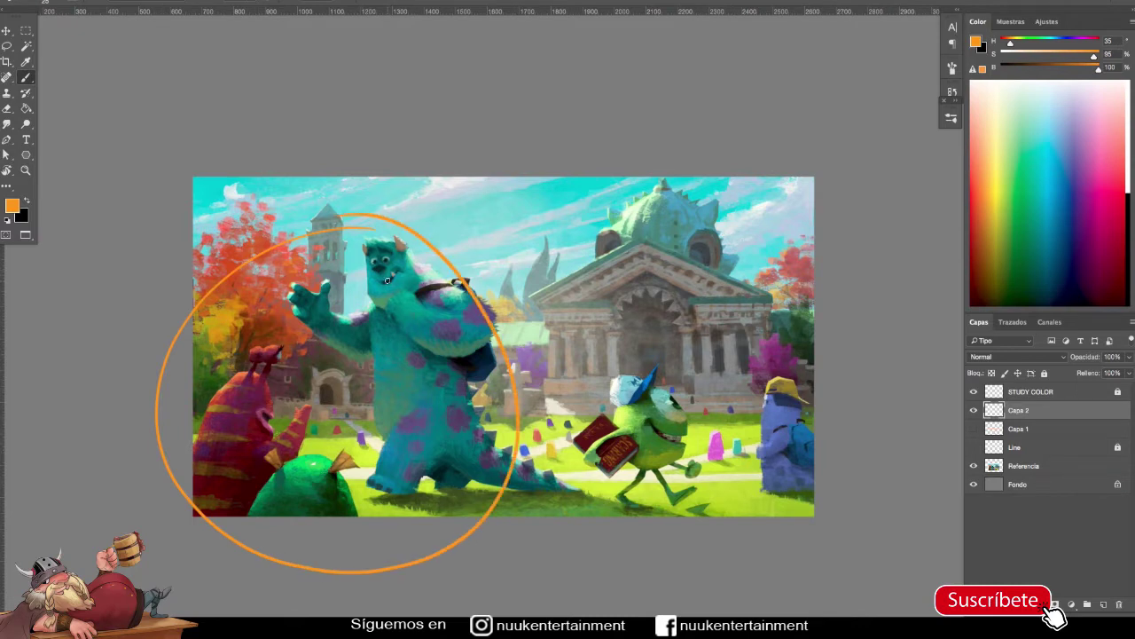
left_click_drag(565, 416, 563, 414)
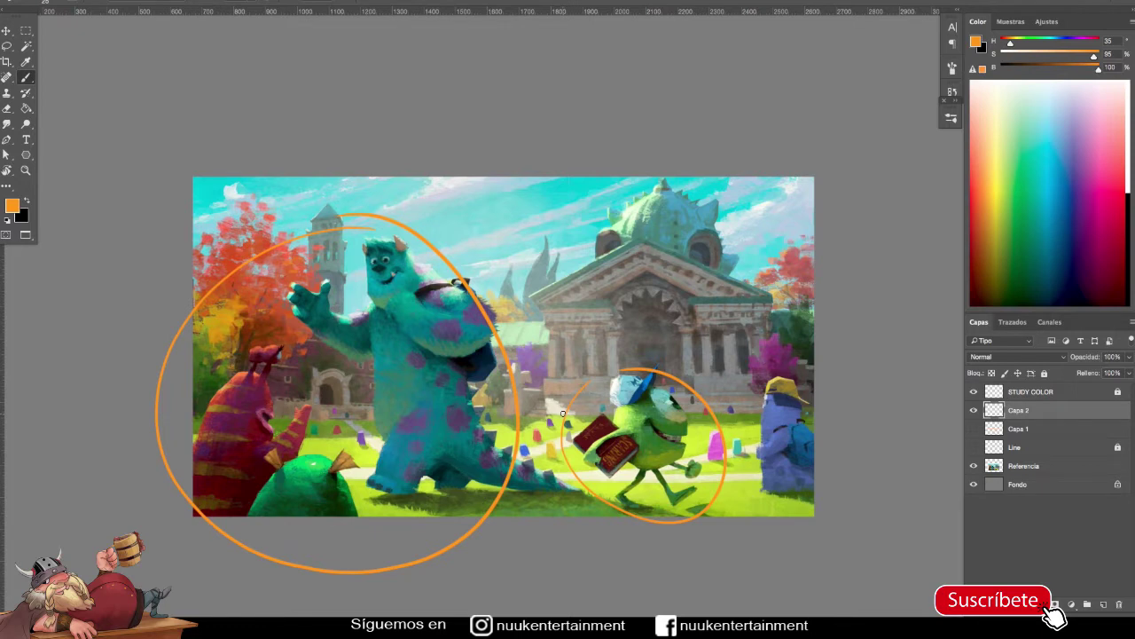
left_click_drag(788, 388, 769, 405)
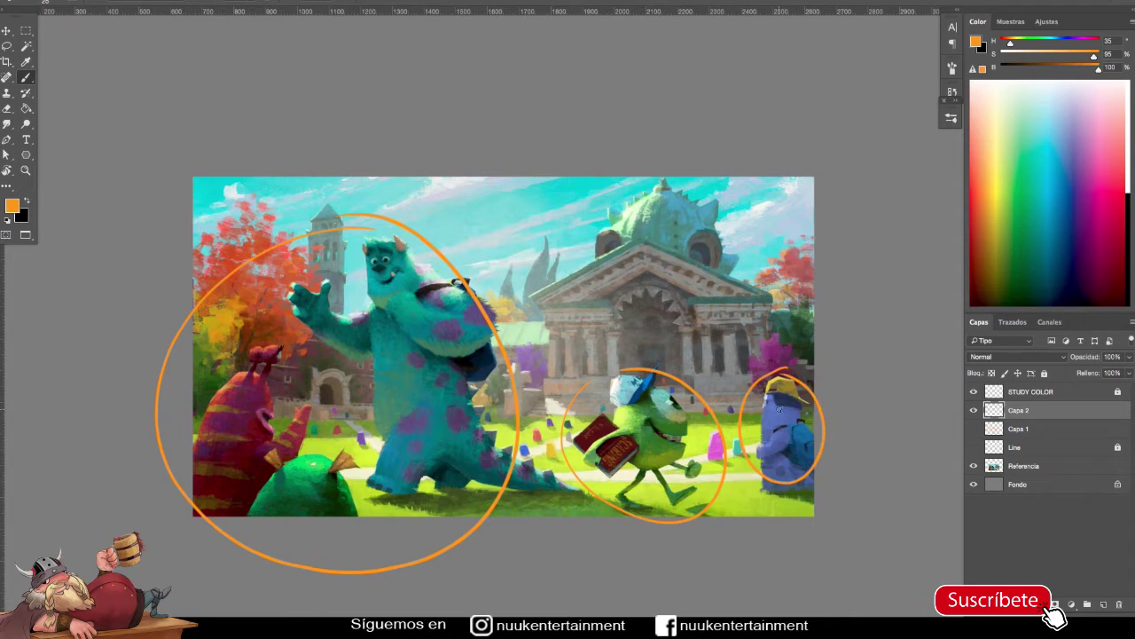
mouse_move(533, 296)
left_mouse_down()
mouse_move(776, 301)
mouse_move(767, 341)
left_mouse_up()
left_click_drag(534, 293, 540, 341)
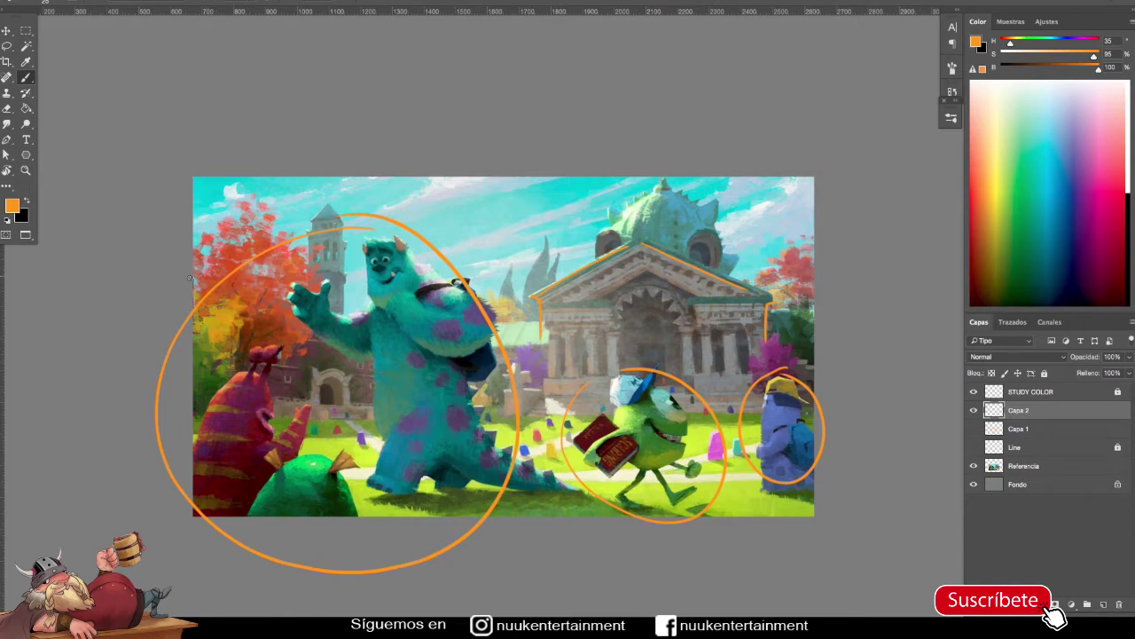
Add an arc around the scene and a small diagram, hide Capa 2, then delete both sketch layers.
mouse_move(171, 271)
left_mouse_down()
mouse_move(836, 190)
mouse_move(812, 350)
left_mouse_up()
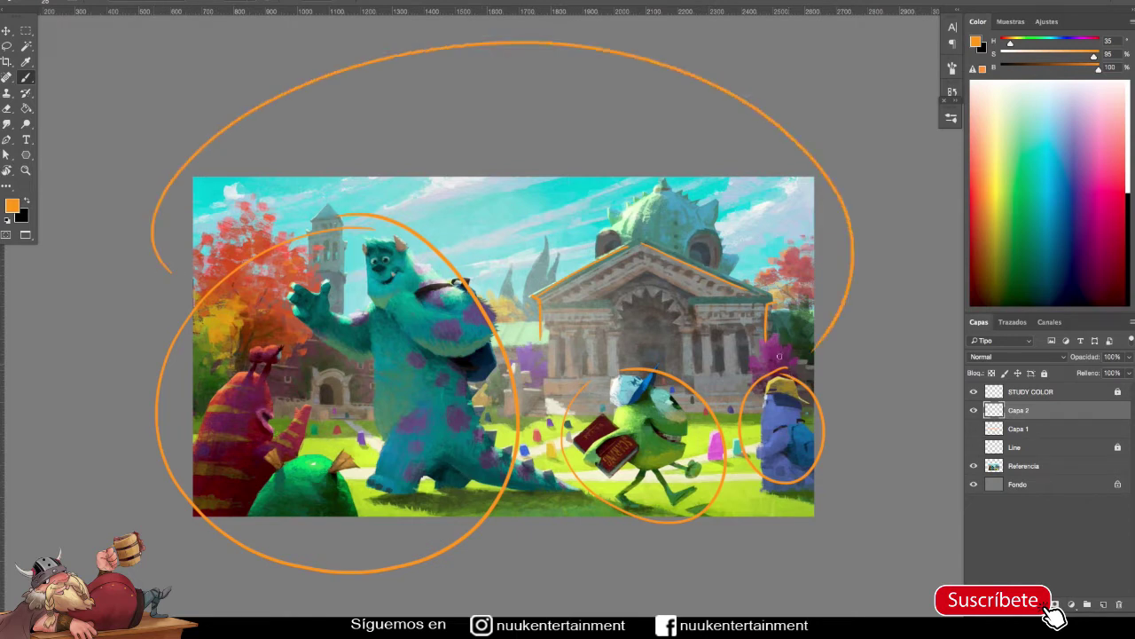
left_click_drag(512, 39, 514, 129)
mouse_move(454, 73)
left_mouse_down()
mouse_move(559, 68)
mouse_move(567, 122)
mouse_move(568, 105)
mouse_move(426, 140)
mouse_move(464, 108)
left_mouse_up()
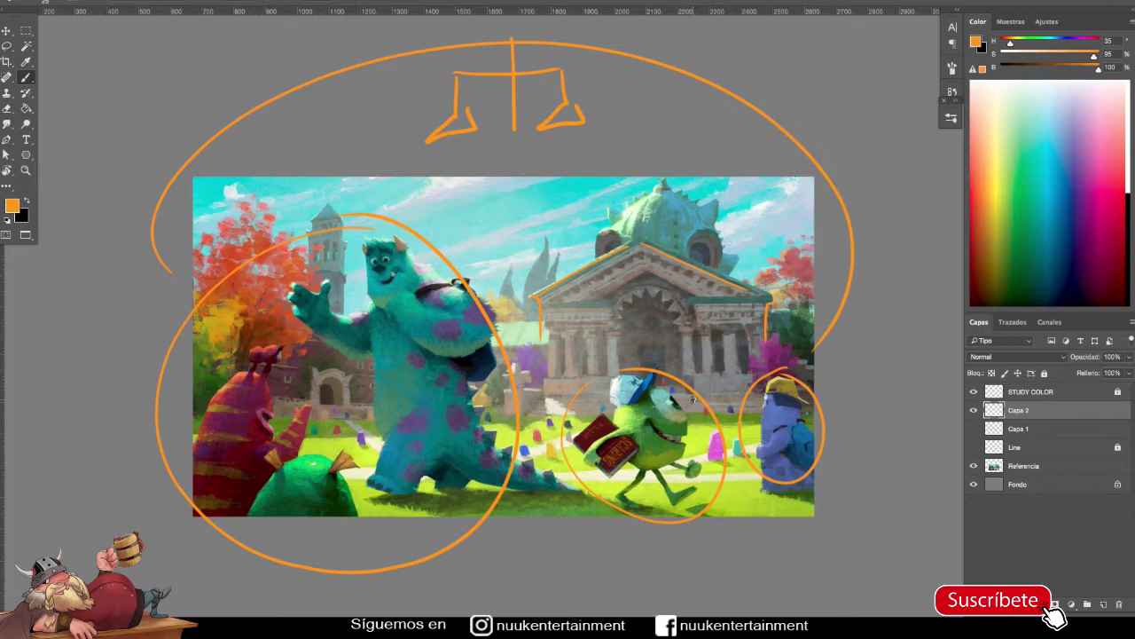
left_click(974, 409)
mouse_move(742, 471)
left_mouse_down()
mouse_move(729, 483)
mouse_move(744, 482)
left_mouse_up()
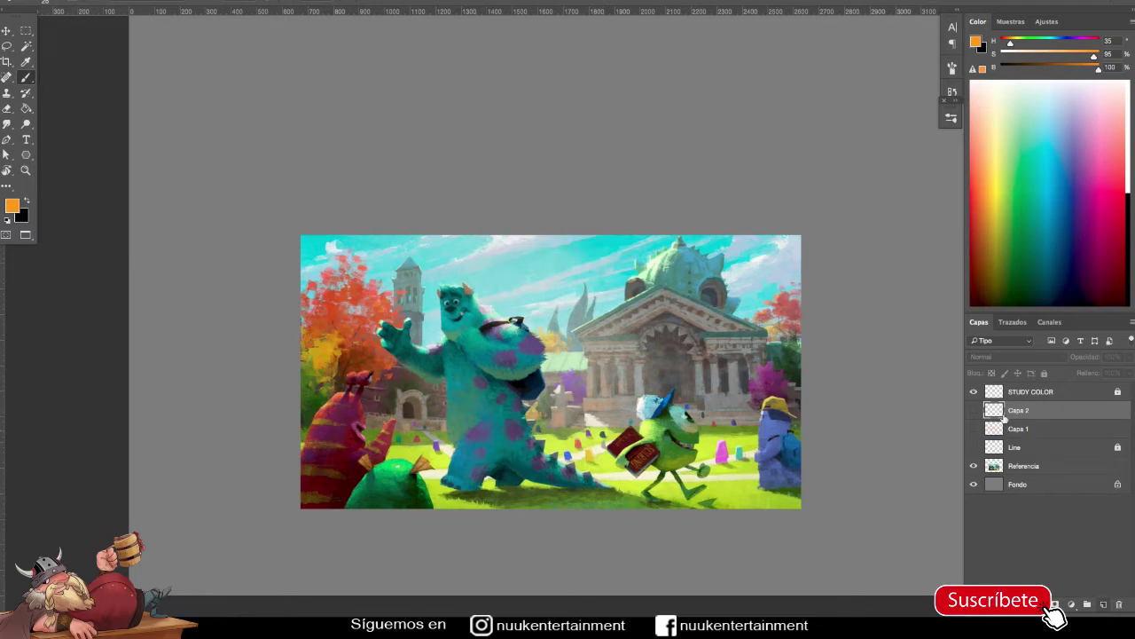
key("Delete")
key("Delete")
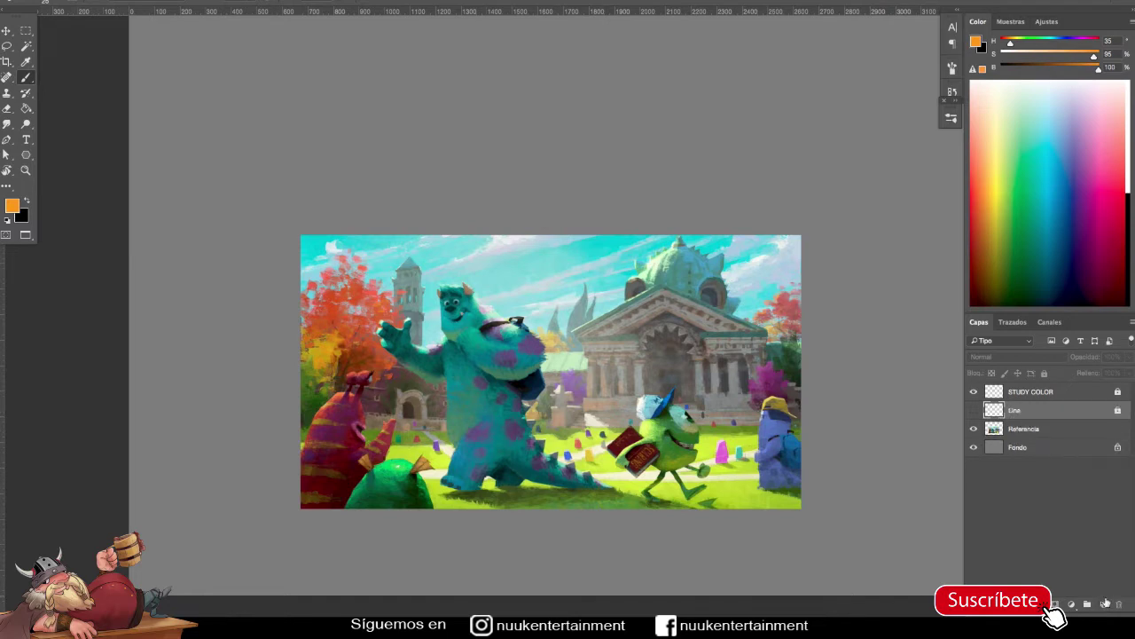
On a new layer, scribble orange over the sky, temple and tower, and loop Sulley.
left_click(1104, 604)
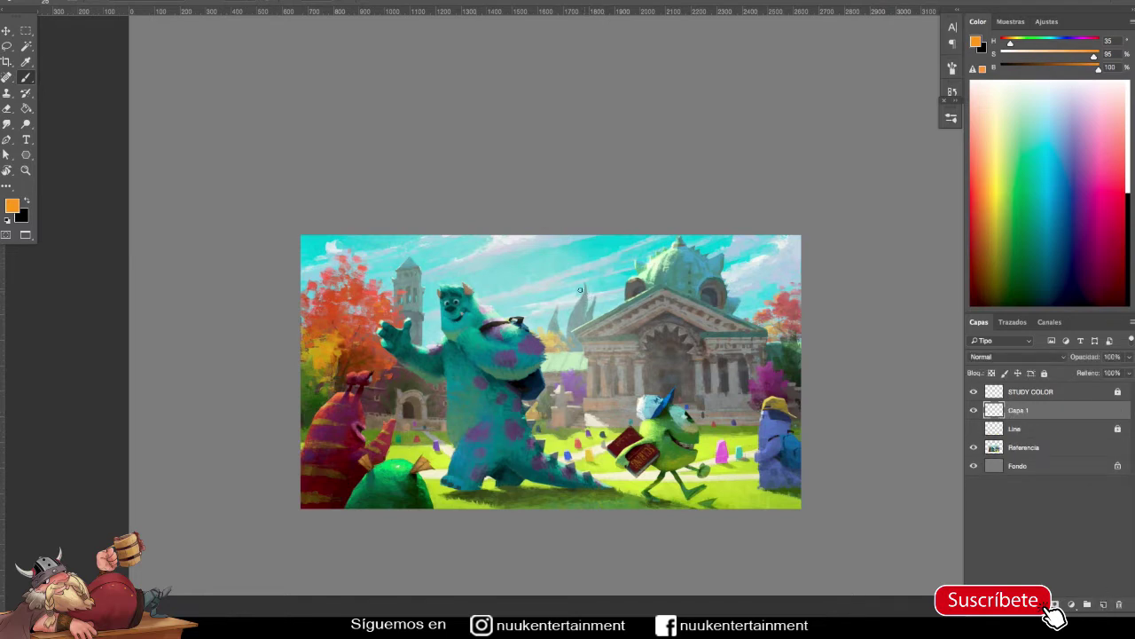
left_click_drag(424, 264, 435, 254)
left_click_drag(594, 282, 599, 277)
left_click_drag(777, 289, 781, 285)
mouse_move(694, 273)
left_mouse_down()
mouse_move(596, 301)
mouse_move(615, 370)
mouse_move(819, 360)
left_mouse_up()
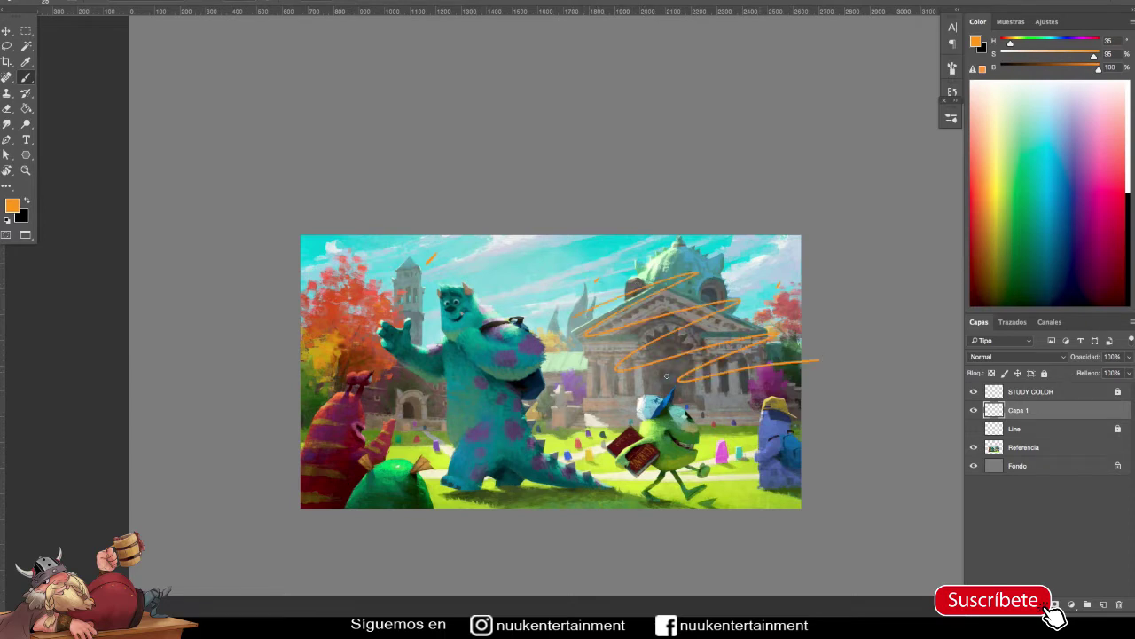
left_click_drag(383, 266, 431, 306)
left_click_drag(385, 380, 430, 408)
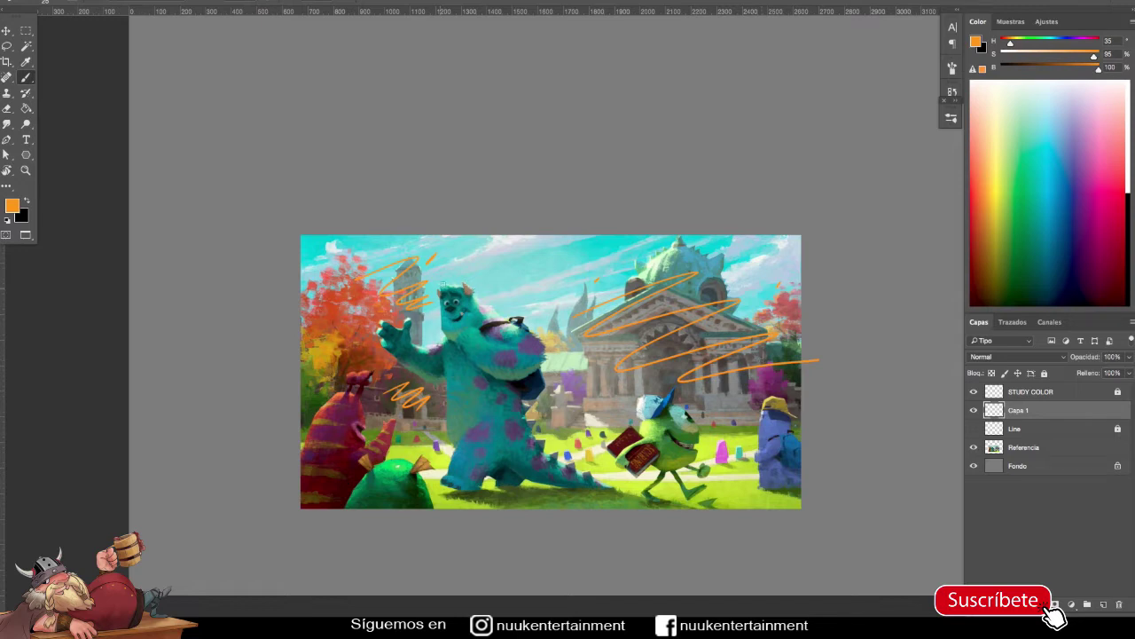
left_click_drag(445, 283, 466, 281)
mouse_move(654, 387)
left_mouse_down()
mouse_move(721, 442)
mouse_move(837, 449)
mouse_move(360, 431)
left_mouse_up()
key("ctrl+z")
Switch to red, mark and number zones 1–3, hide the layer and add an empty Capa 2.
left_click_drag(1009, 41, 1000, 41)
mouse_move(400, 422)
left_mouse_down()
mouse_move(609, 413)
mouse_move(737, 477)
mouse_move(395, 470)
mouse_move(403, 439)
left_mouse_up()
mouse_move(794, 432)
left_mouse_down()
mouse_move(823, 417)
mouse_move(844, 423)
left_mouse_up()
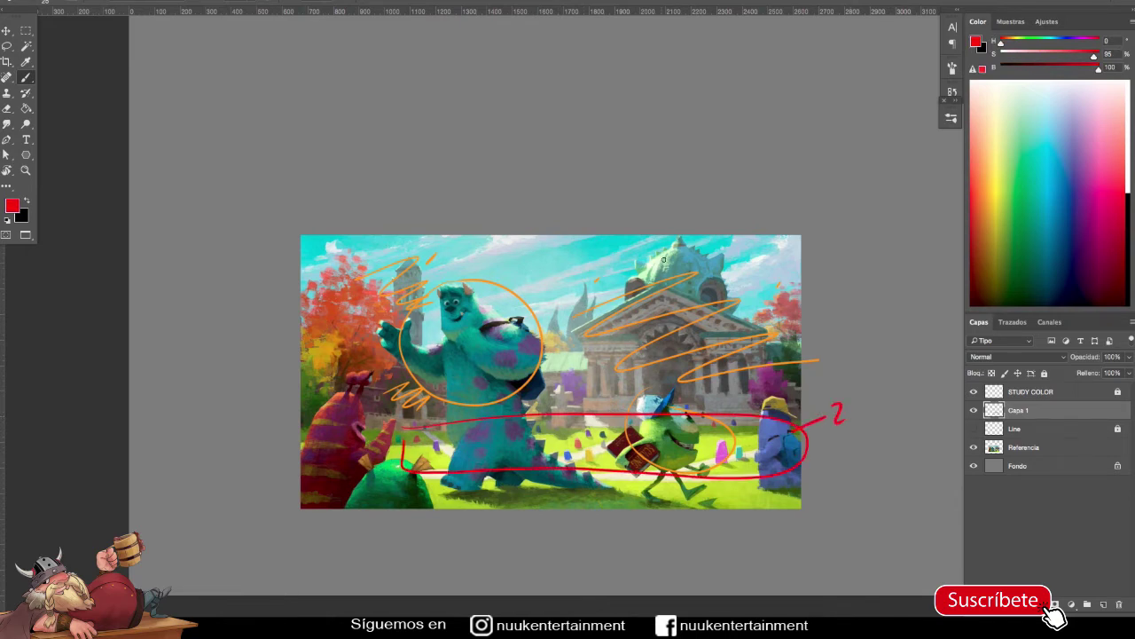
left_click_drag(584, 307, 660, 261)
left_click_drag(788, 282, 838, 263)
left_click_drag(368, 370, 424, 392)
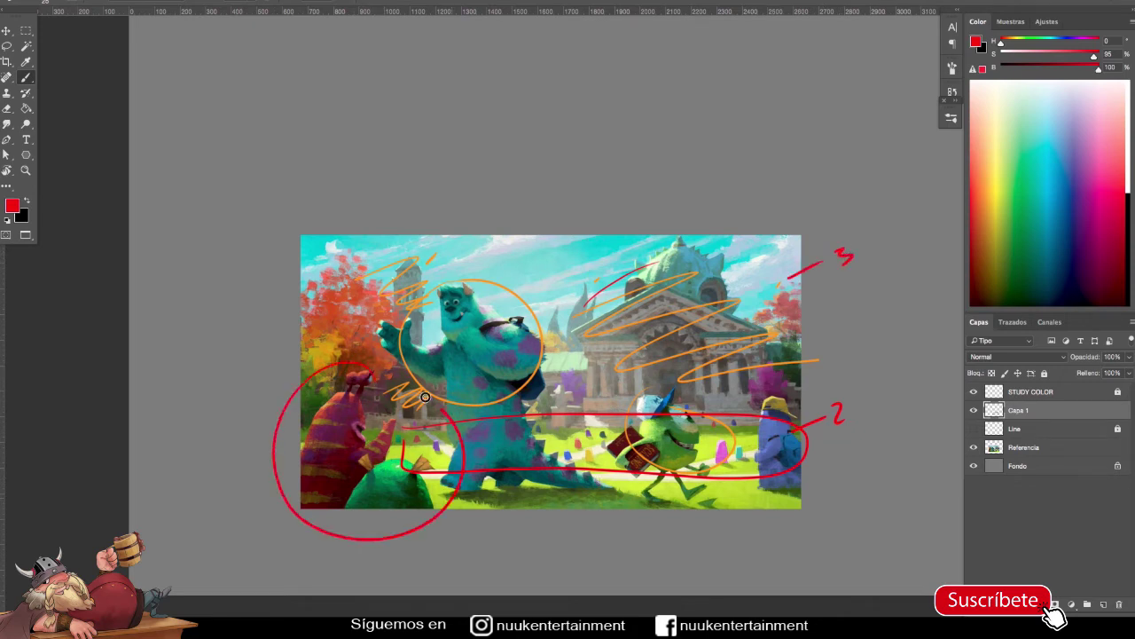
mouse_move(383, 559)
left_mouse_down()
mouse_move(391, 547)
mouse_move(391, 579)
left_mouse_up()
scroll(572, 521, "up", 2)
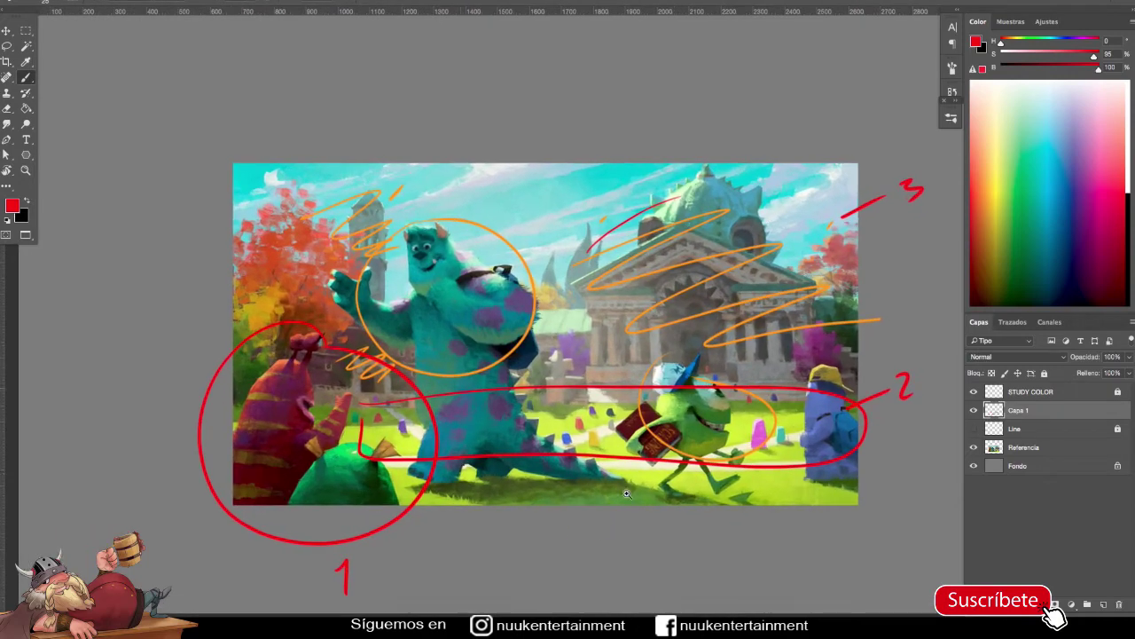
left_click(975, 411)
left_click(1103, 604)
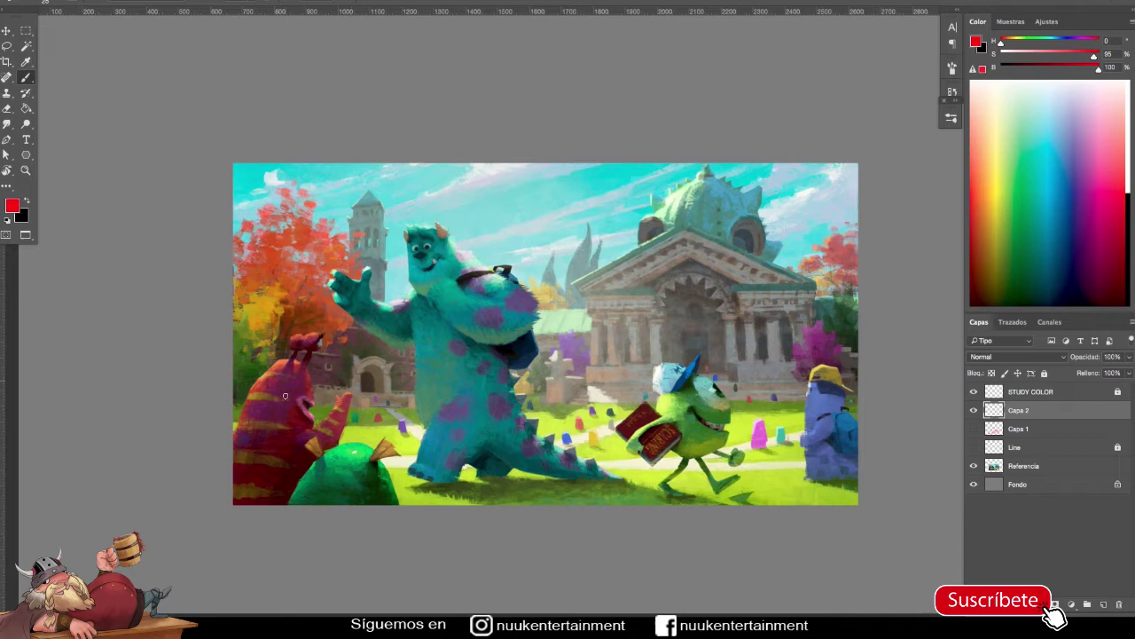
Paint red arrows past Mike, at Sulley's hand and out both image edges.
left_click_drag(262, 364, 263, 353)
mouse_move(738, 423)
left_mouse_down()
mouse_move(774, 421)
mouse_move(761, 431)
left_mouse_up()
mouse_move(372, 254)
left_mouse_down()
mouse_move(334, 257)
mouse_move(355, 265)
left_mouse_up()
mouse_move(223, 342)
left_mouse_down()
mouse_move(188, 342)
mouse_move(216, 351)
left_mouse_up()
mouse_move(883, 349)
left_mouse_down()
mouse_move(918, 350)
mouse_move(906, 359)
left_mouse_up()
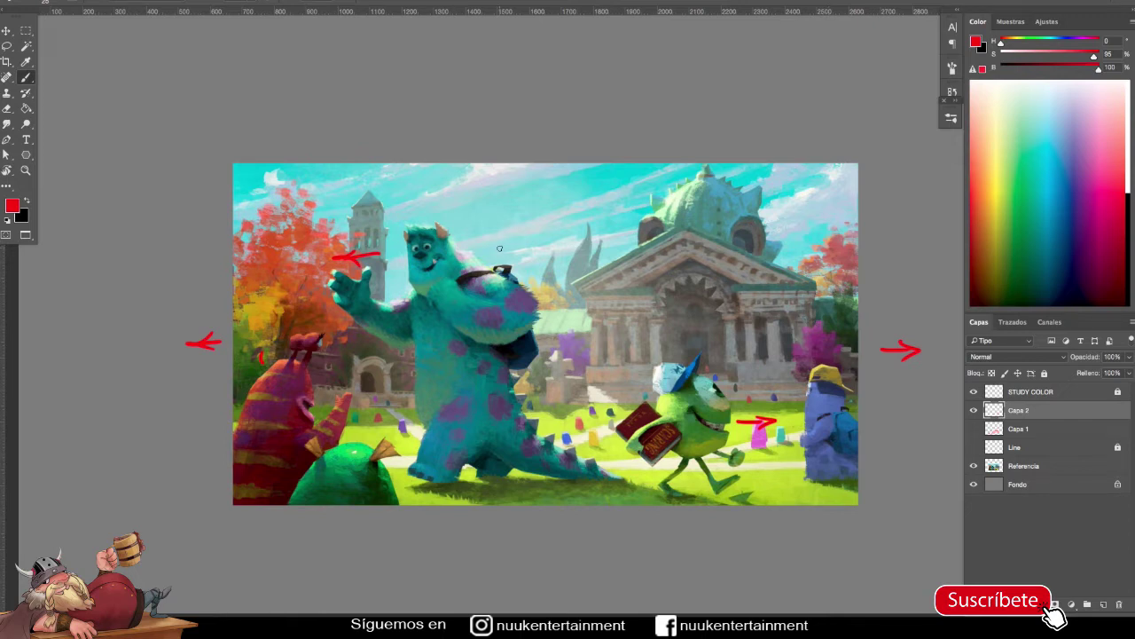
Circle Sulley and Mike in red with a connecting arrow, trace Sulley's arm, then delete Capa 2.
left_click_drag(443, 193, 417, 210)
left_click_drag(507, 316, 621, 346)
mouse_move(705, 338)
left_mouse_down()
mouse_move(714, 472)
mouse_move(780, 355)
left_mouse_up()
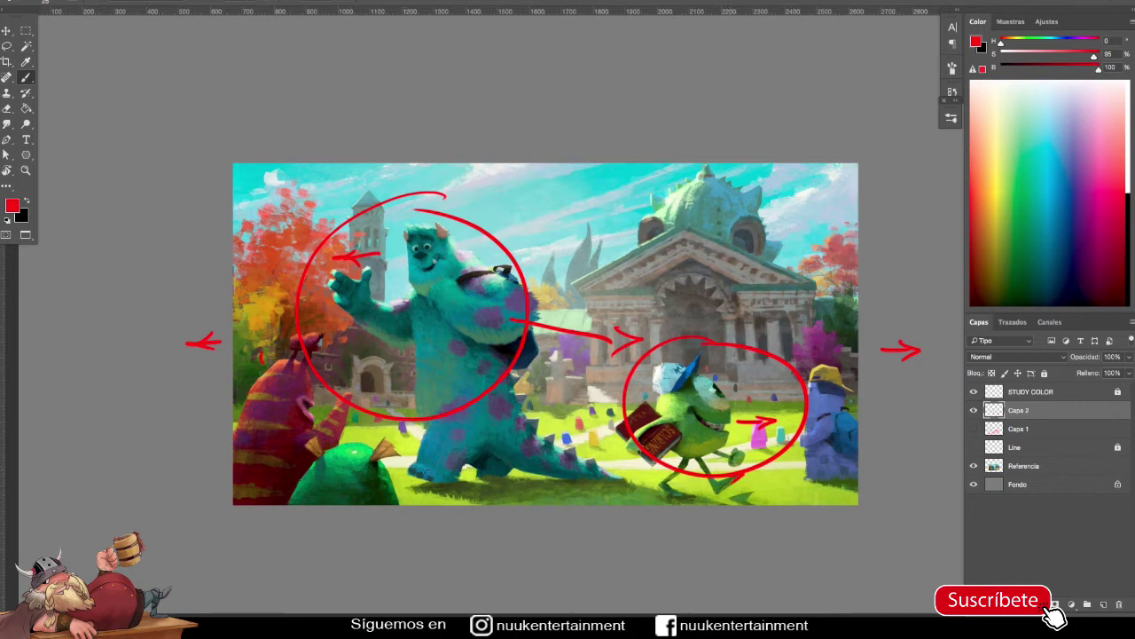
left_click_drag(411, 462, 419, 472)
mouse_move(341, 282)
left_mouse_down()
mouse_move(410, 323)
mouse_move(449, 290)
left_mouse_up()
key("Delete")
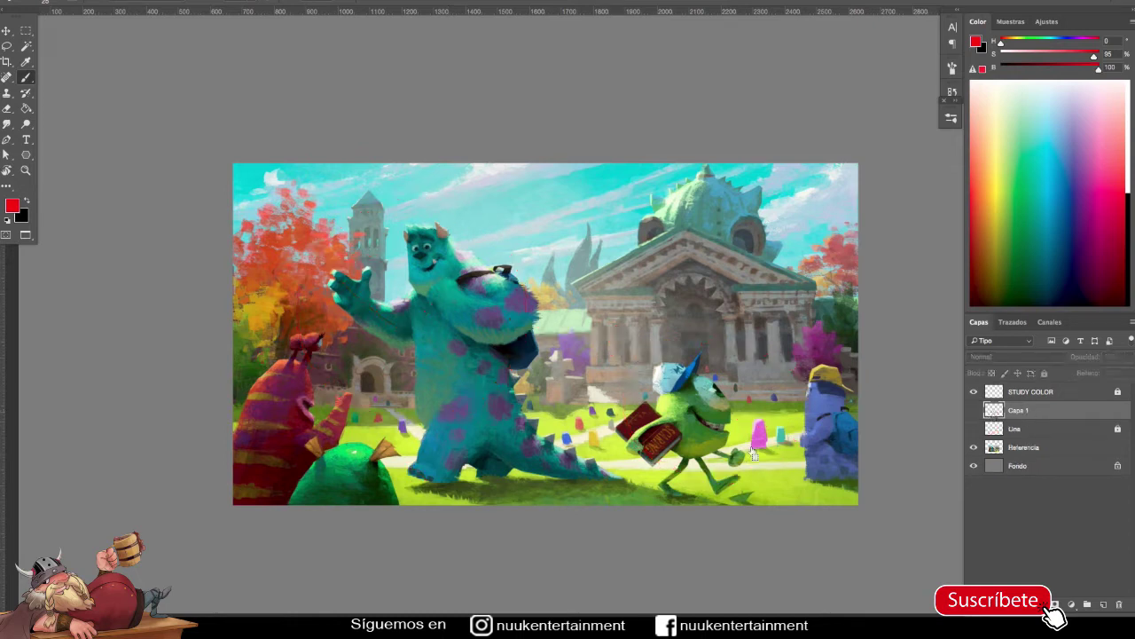
scroll(777, 454, "down", 2, "alt")
scroll(777, 453, "down", 1, "alt")
scroll(777, 453, "down", 1, "alt")
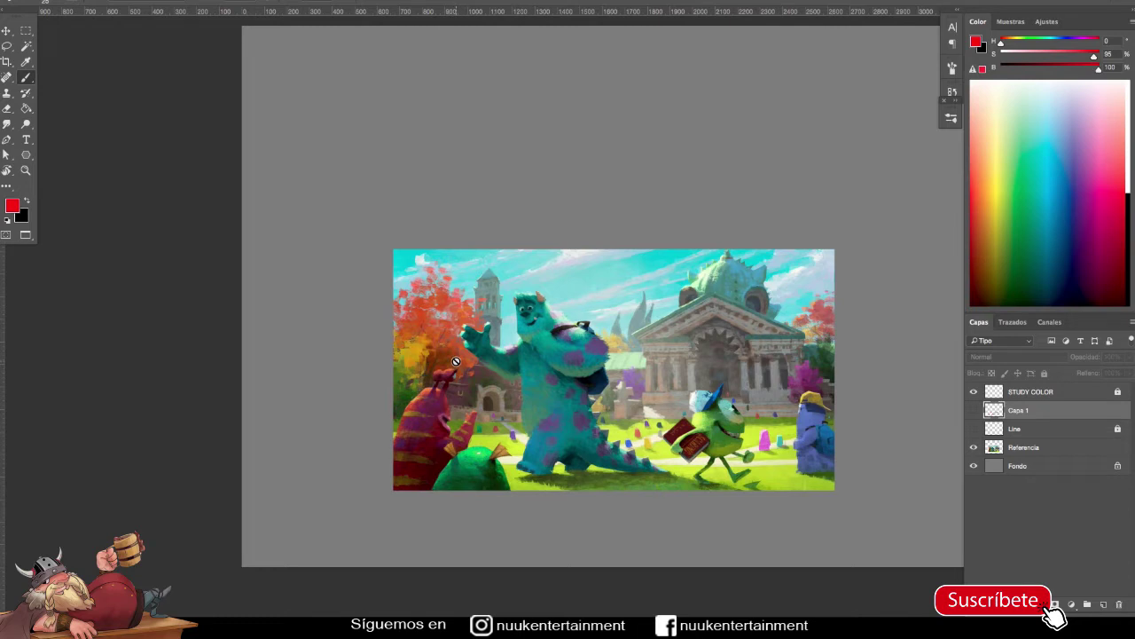
mouse_move(786, 436)
left_mouse_down()
mouse_move(710, 444)
mouse_move(733, 434)
left_mouse_up()
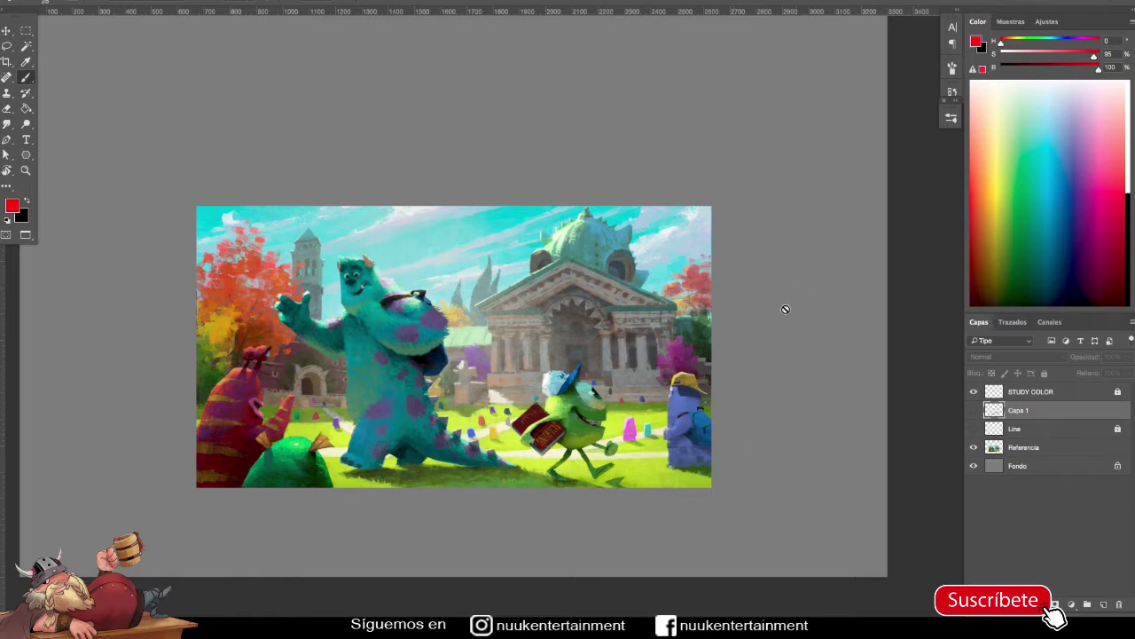
scroll(769, 343, "up", 2)
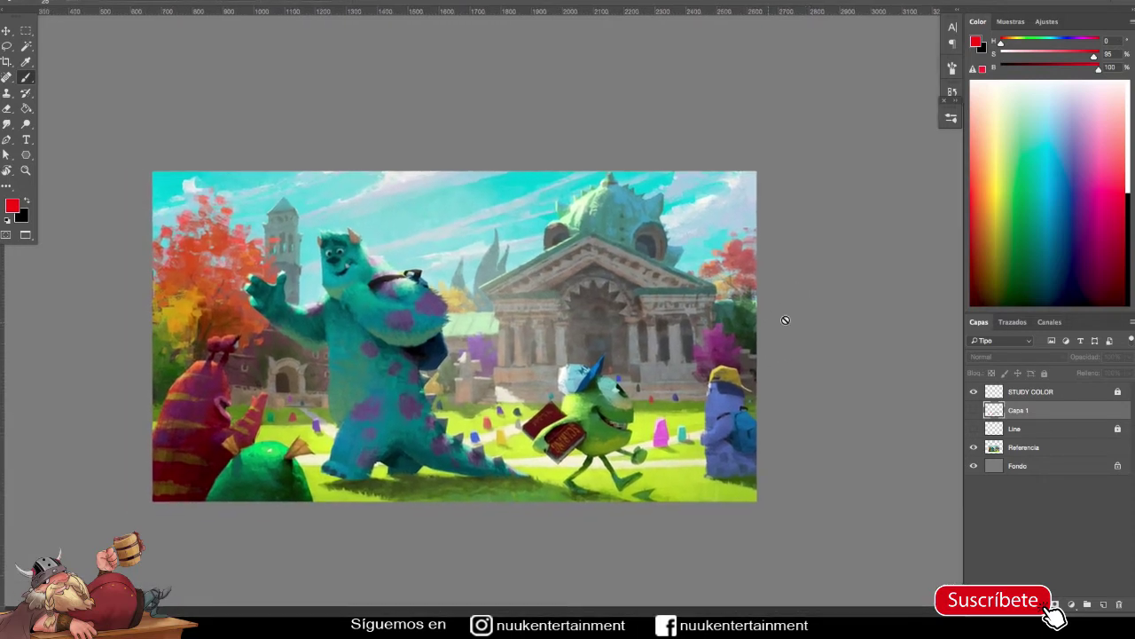
Add a new layer and draw a red stick figure beside the reference.
left_click(1104, 604)
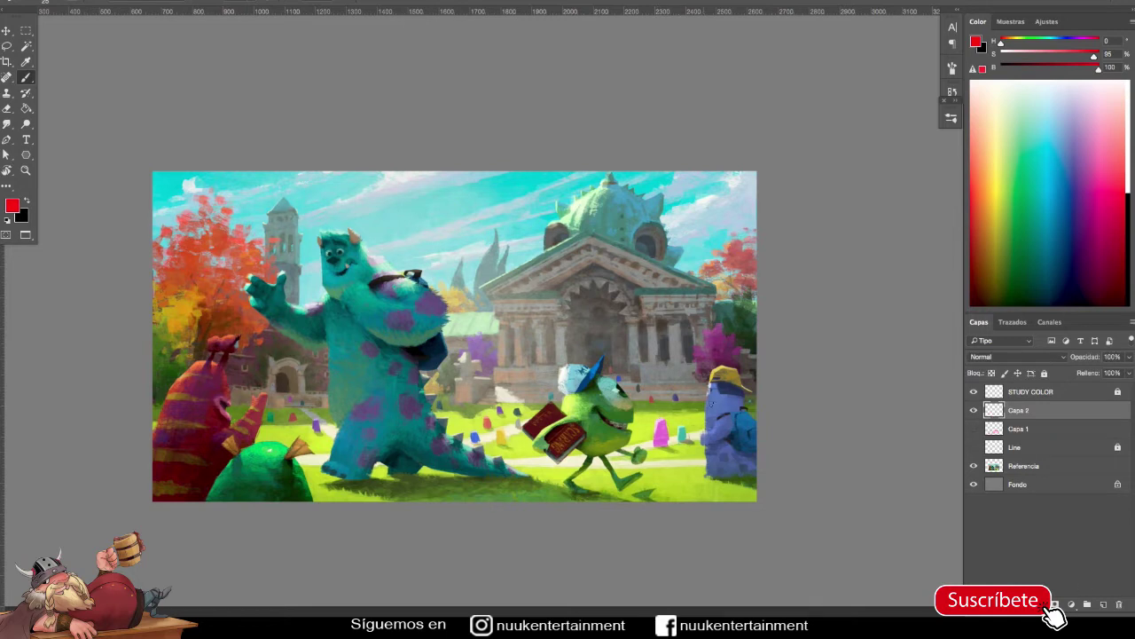
left_click_drag(741, 290, 768, 292)
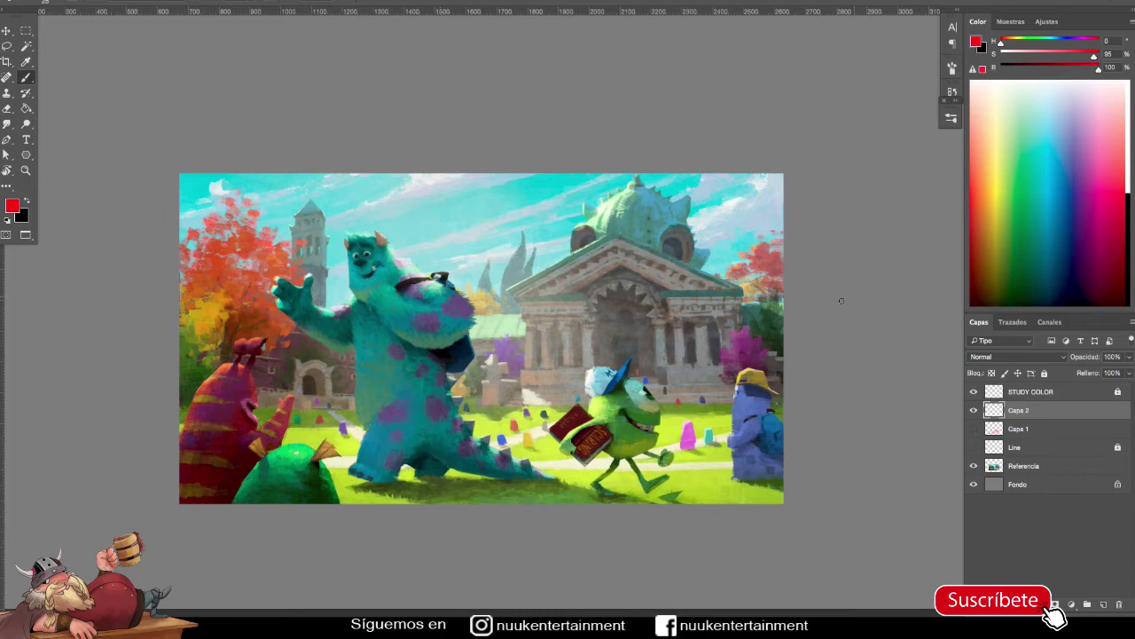
mouse_move(875, 286)
left_mouse_down()
mouse_move(863, 366)
mouse_move(874, 381)
left_mouse_up()
mouse_move(857, 319)
left_mouse_down()
mouse_move(887, 329)
mouse_move(837, 341)
left_mouse_up()
mouse_move(850, 383)
left_mouse_down()
mouse_move(853, 410)
mouse_move(875, 411)
left_mouse_up()
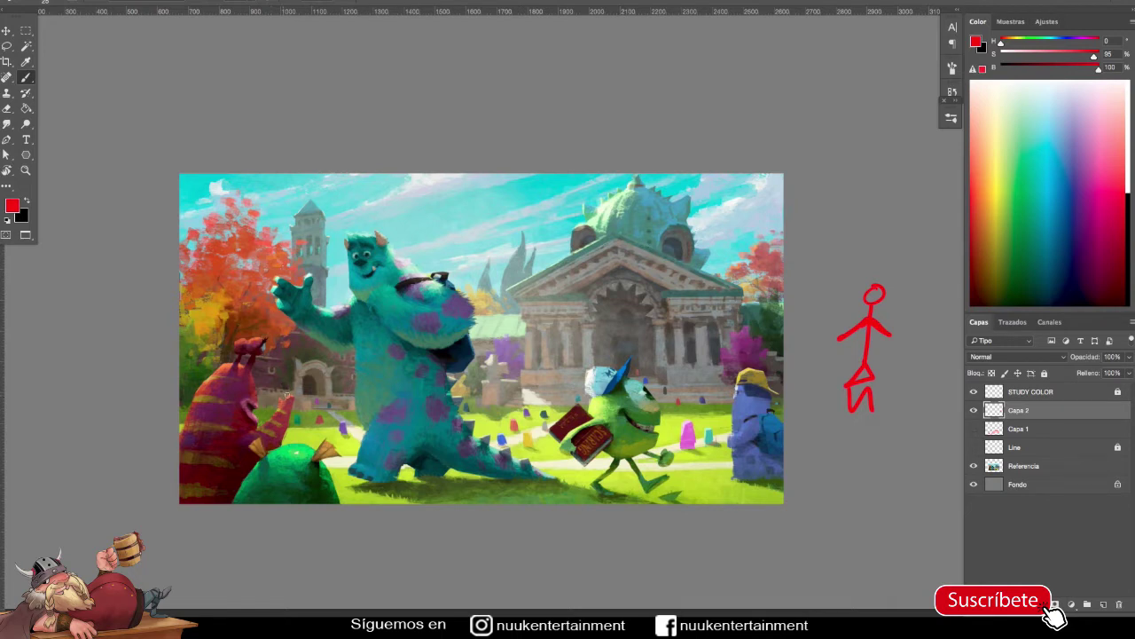
Draw red arrows on Sulley's arm and Mike's mouth, circle the backpack and chocolate bar, then delete the layer.
left_click_drag(279, 398, 301, 407)
mouse_move(268, 345)
left_mouse_down()
mouse_move(339, 284)
mouse_move(279, 315)
left_mouse_up()
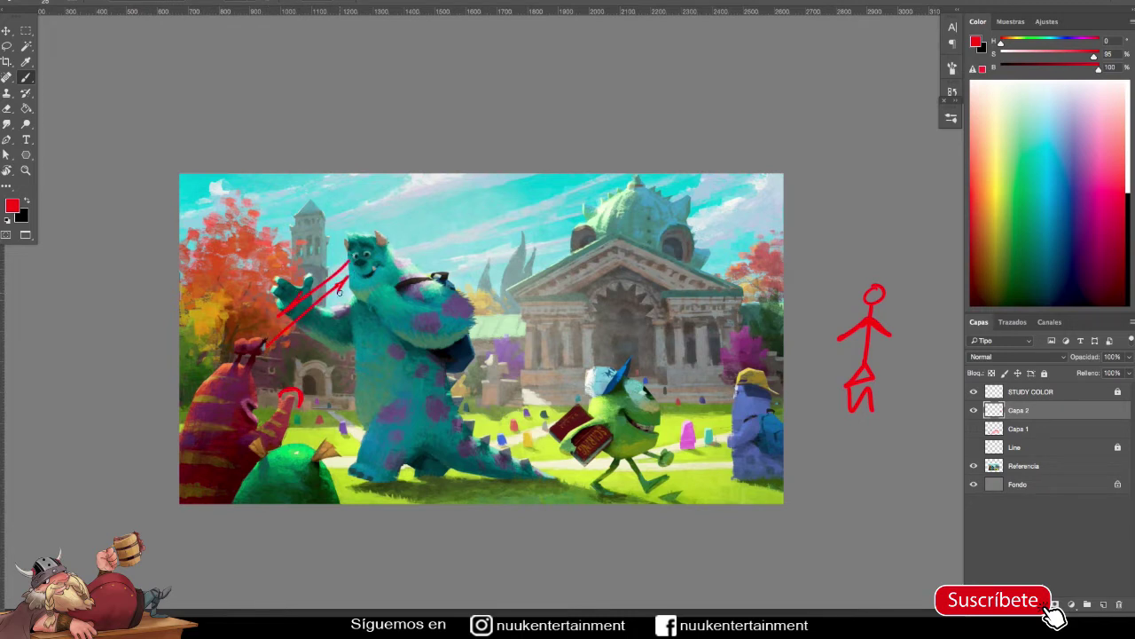
left_click_drag(657, 426, 693, 427)
left_click_drag(365, 281, 389, 272)
left_click_drag(621, 409, 653, 425)
mouse_move(592, 404)
left_mouse_down()
mouse_move(541, 424)
mouse_move(619, 417)
left_mouse_up()
mouse_move(458, 262)
left_mouse_down()
mouse_move(426, 258)
mouse_move(503, 343)
mouse_move(456, 262)
left_mouse_up()
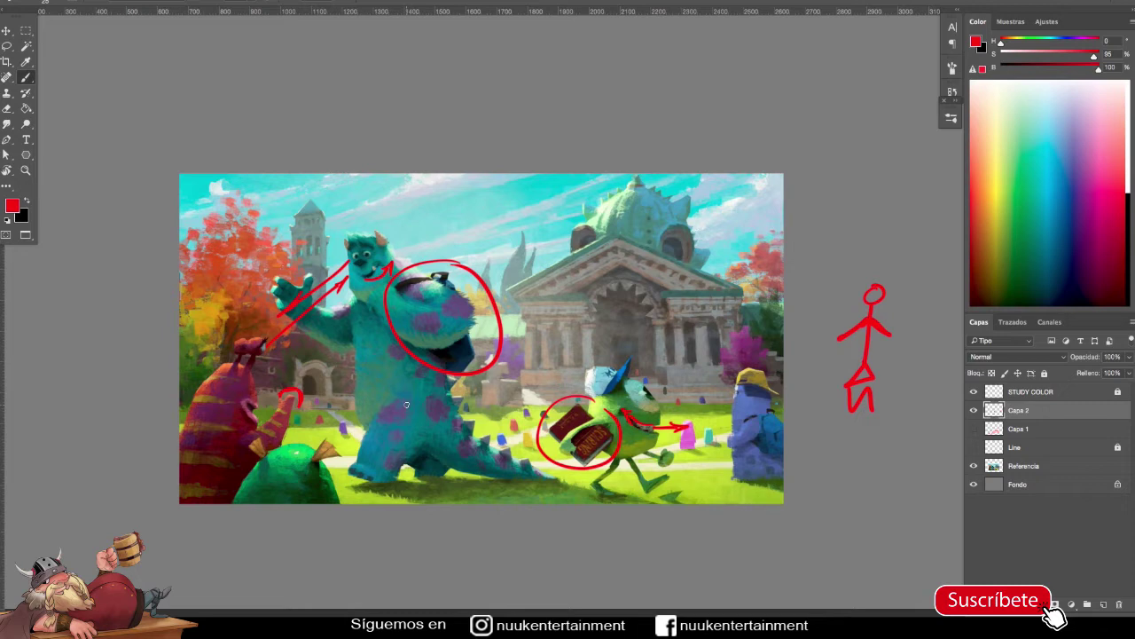
key("Delete")
Confirm deleting Capa 2, move the Referencia image to the canvas top, and show the Line frame.
left_click(704, 432)
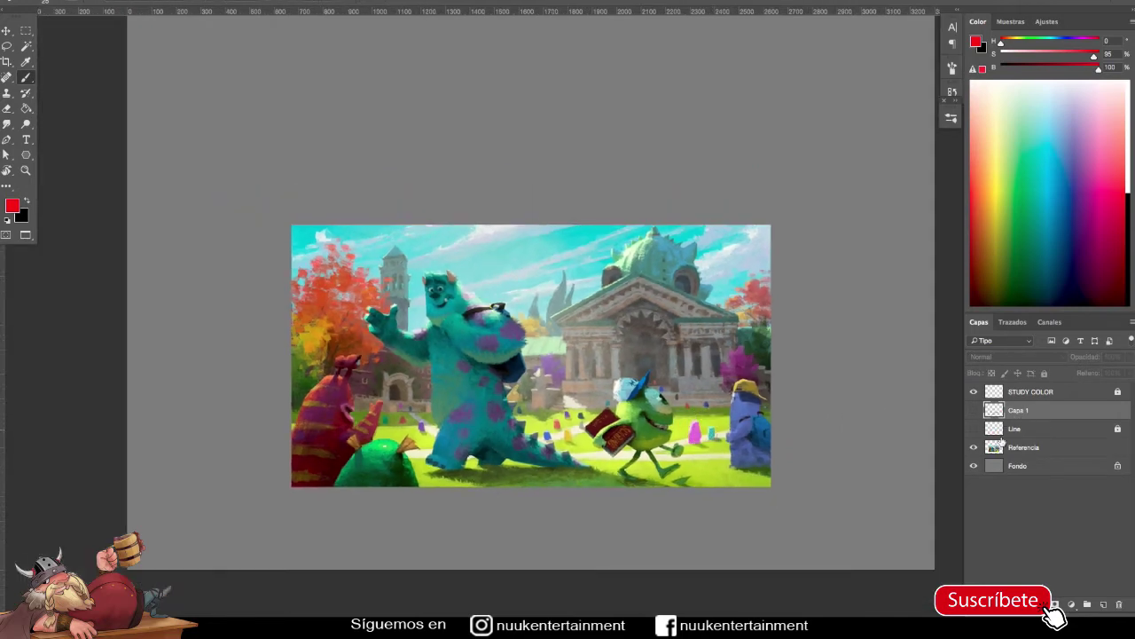
left_click_drag(631, 427, 679, 333)
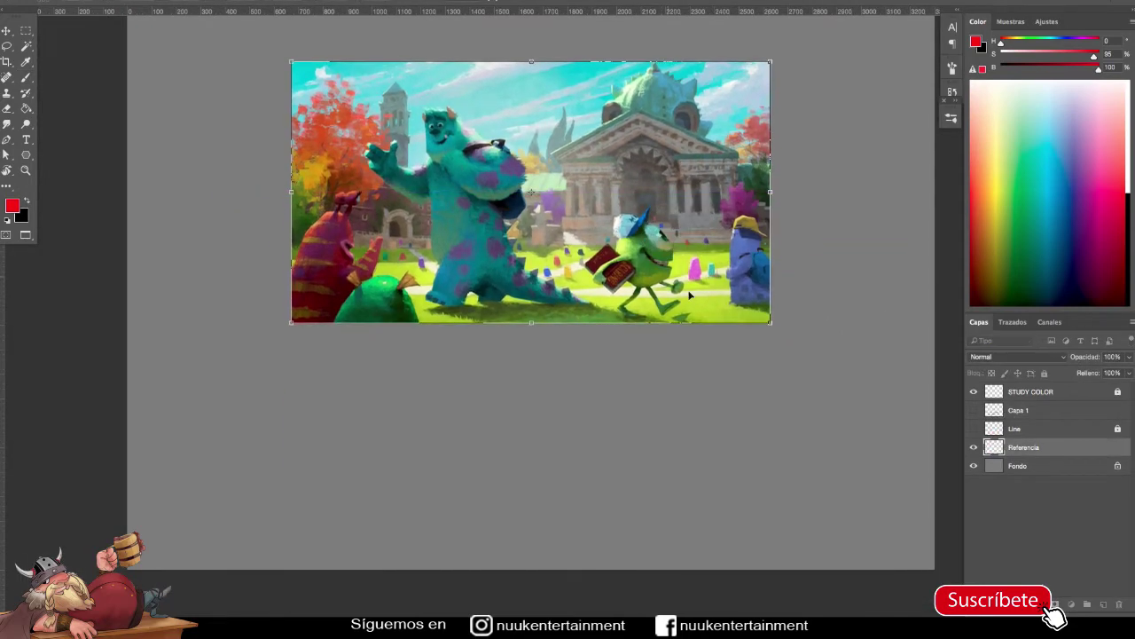
scroll(679, 333, "down", 2)
left_click_drag(679, 333, 725, 238)
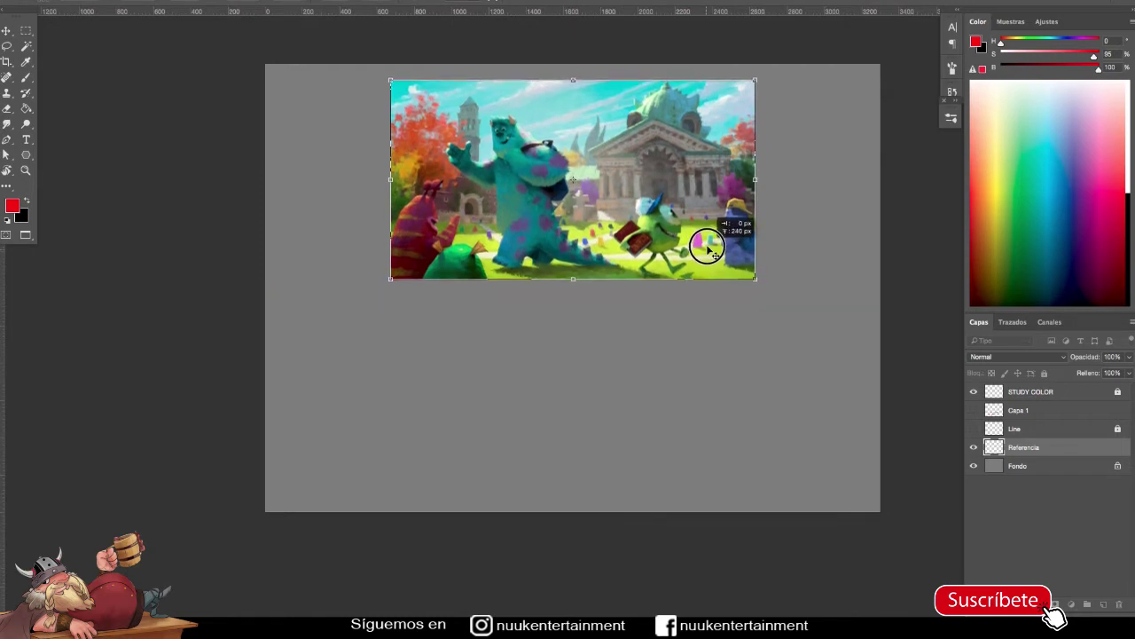
key("Return")
left_click(975, 429)
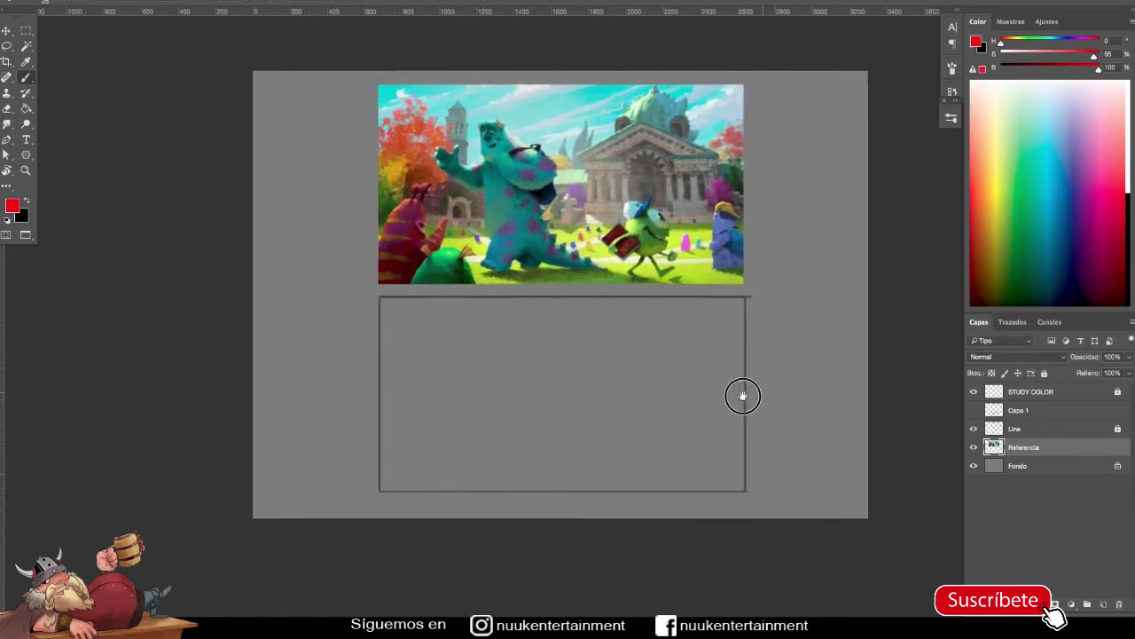
left_click_drag(791, 385, 756, 400)
scroll(756, 400, "up", 2)
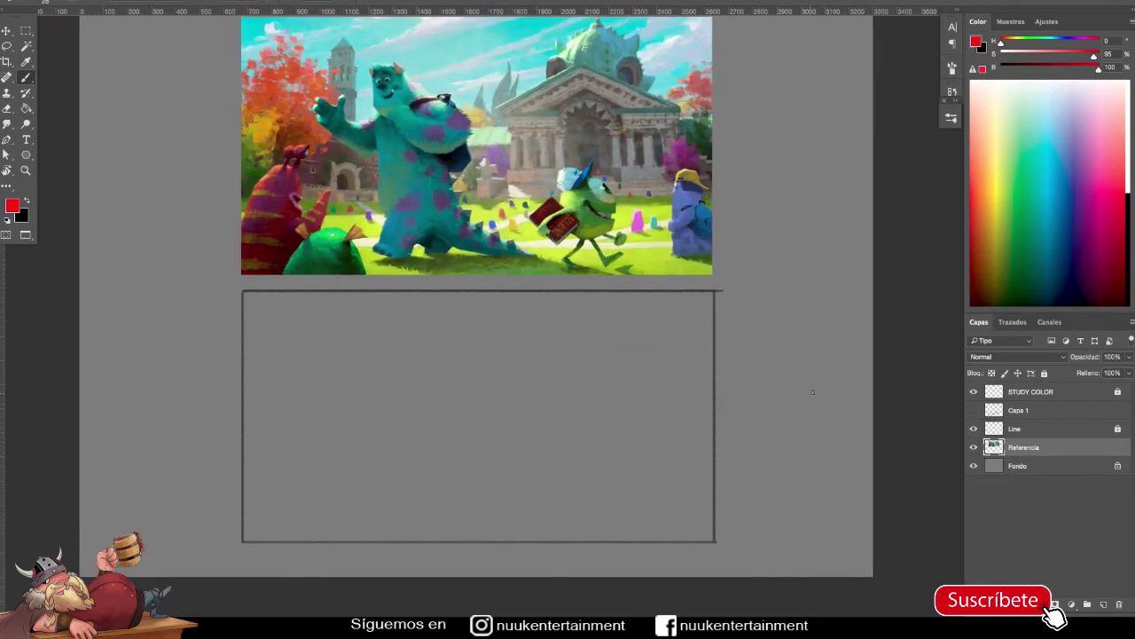
Enable Texture in the brush settings and sample the yellow-green grass colour from the reference.
key("F5")
left_click(668, 136)
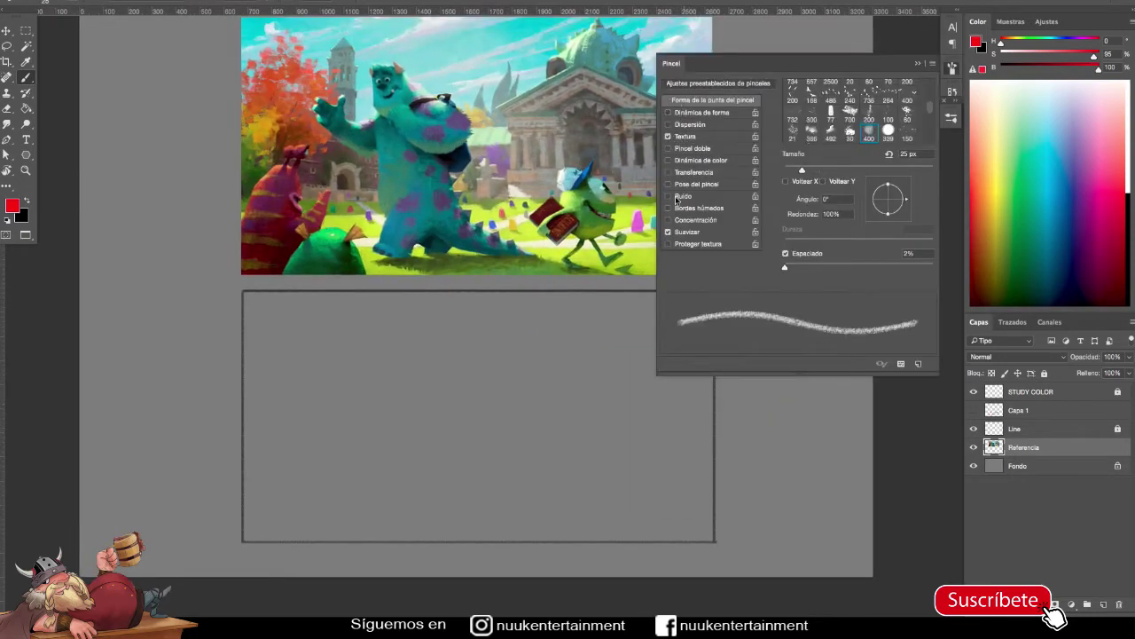
left_click(669, 172)
key("F5")
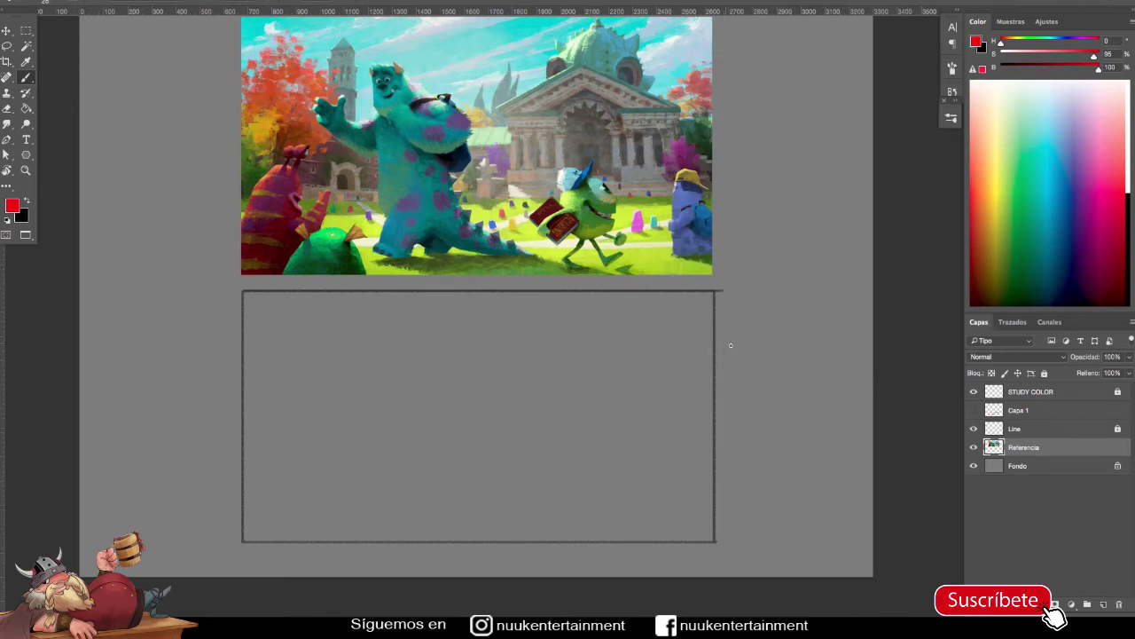
scroll(731, 345, "down", 1)
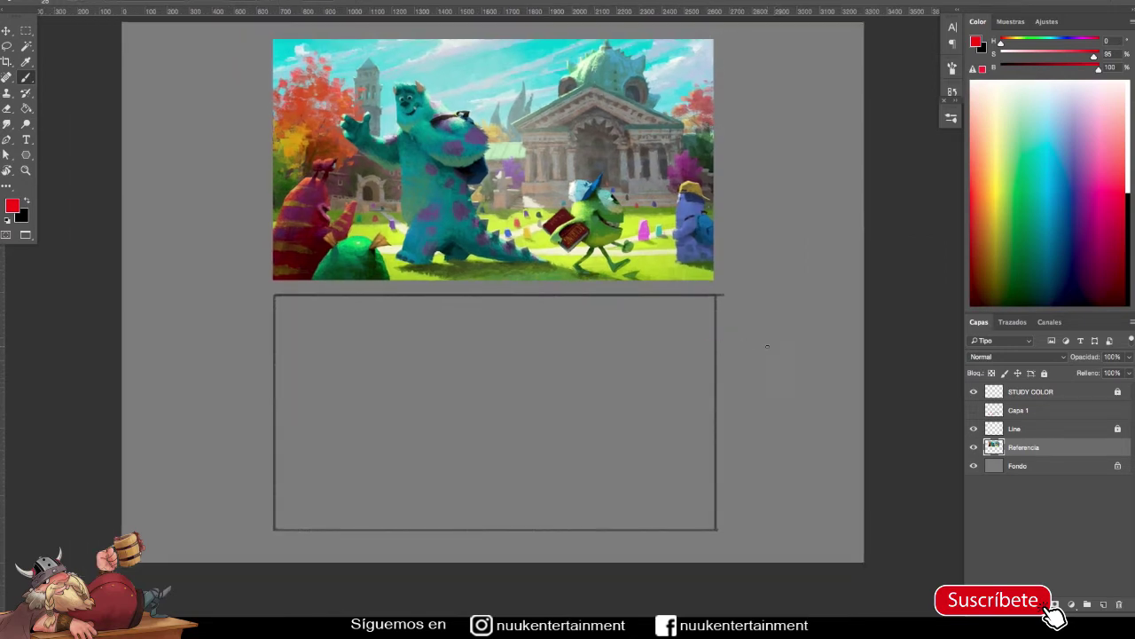
left_click(636, 263, "alt")
Sample the reference's yellow-green grass as the paint colour, darkening then restoring its brightness.
left_click_drag(601, 258, 368, 228)
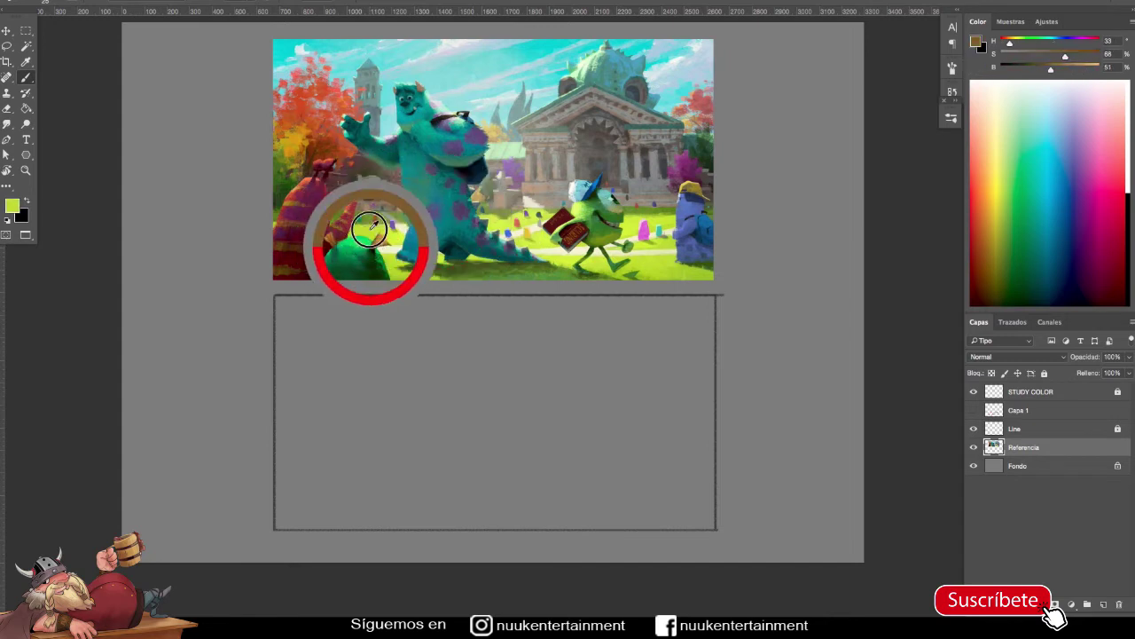
left_click_drag(368, 229, 368, 230)
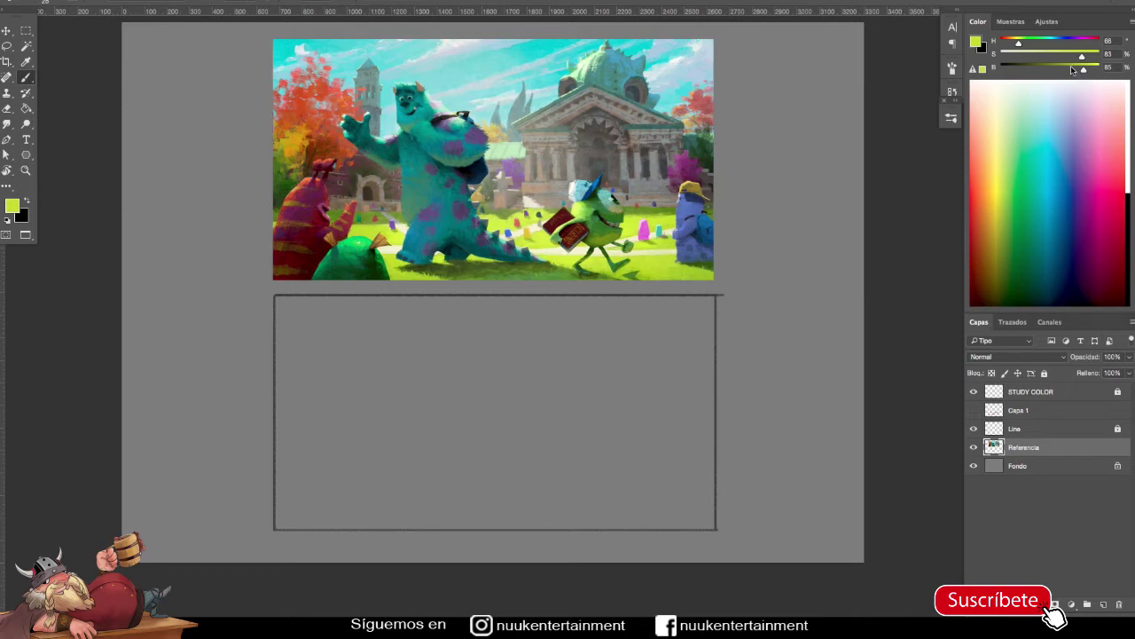
left_click_drag(1084, 70, 1004, 70)
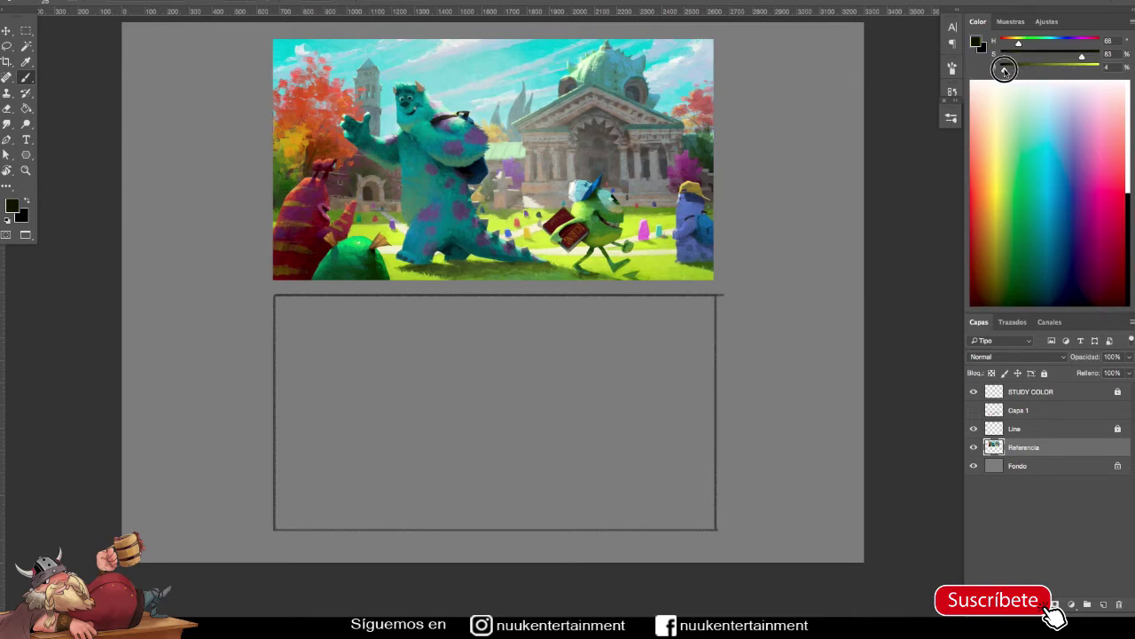
left_click_drag(1004, 70, 1093, 70)
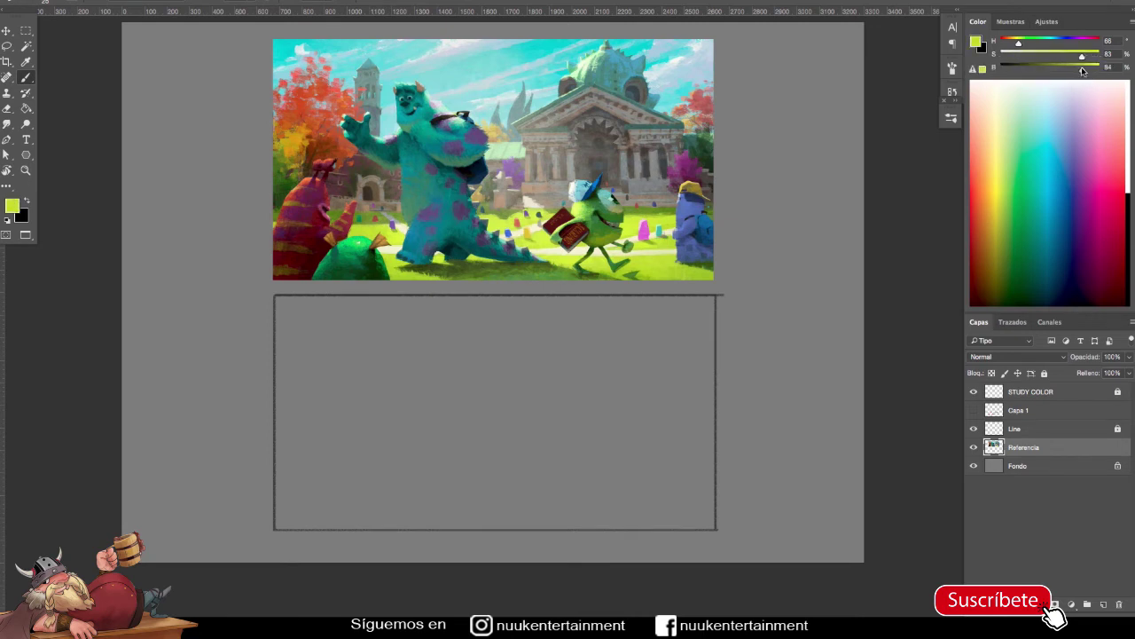
Select the STUDY COLOR layer and frame the blank study area with the interface hidden.
mouse_move(652, 347)
left_mouse_down()
mouse_move(632, 371)
mouse_move(651, 370)
left_mouse_up()
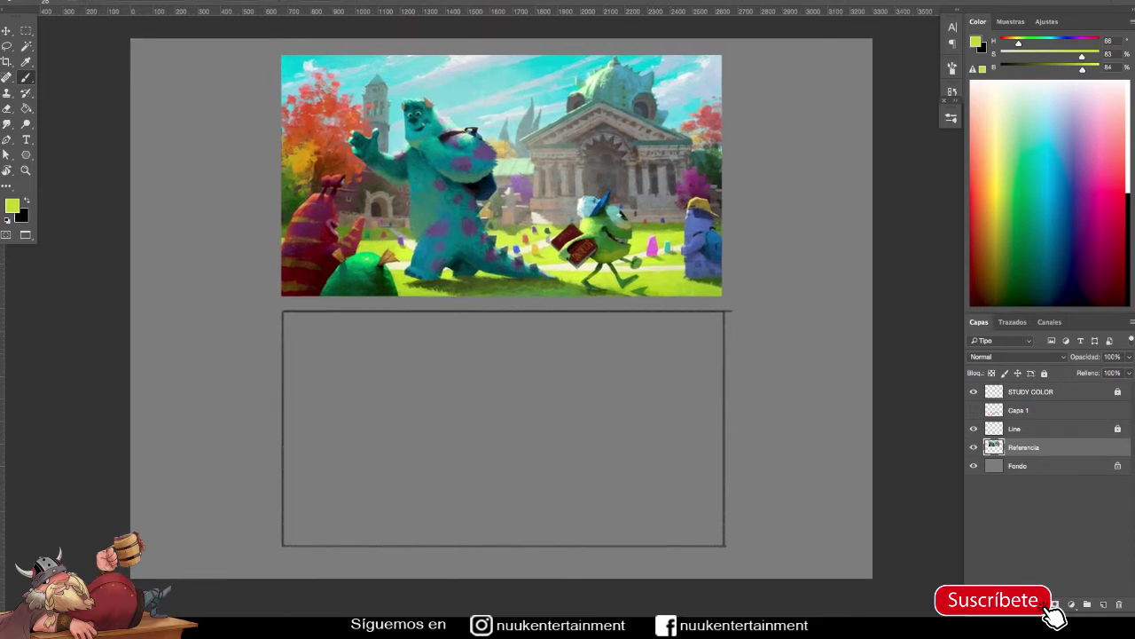
left_click_drag(920, 421, 925, 434)
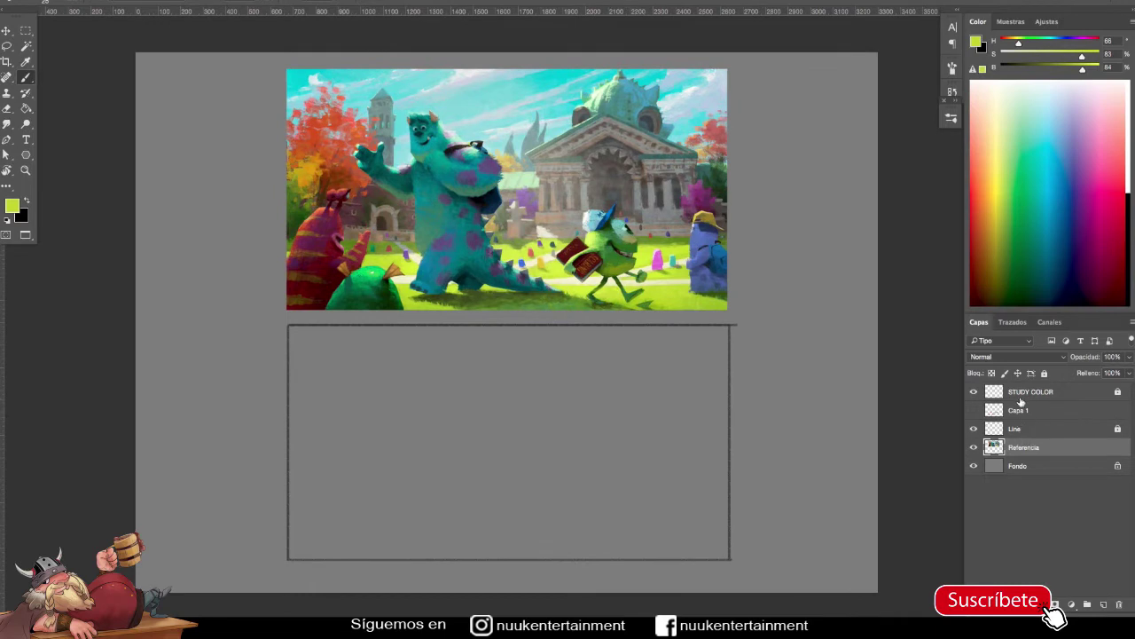
left_click(1020, 397)
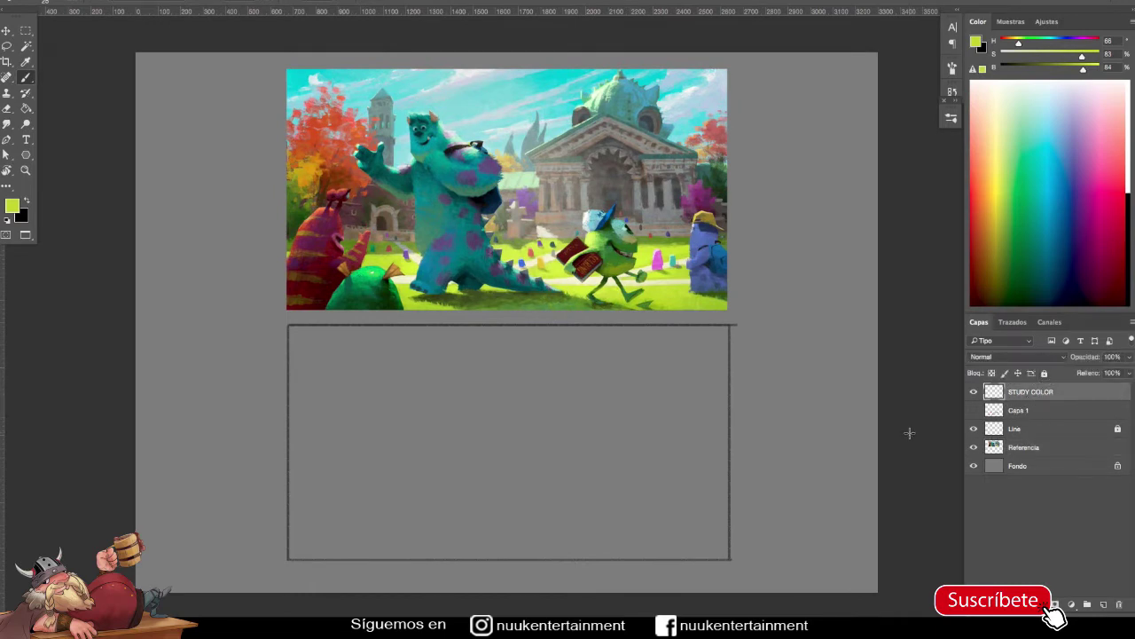
key("Tab")
key("Tab")
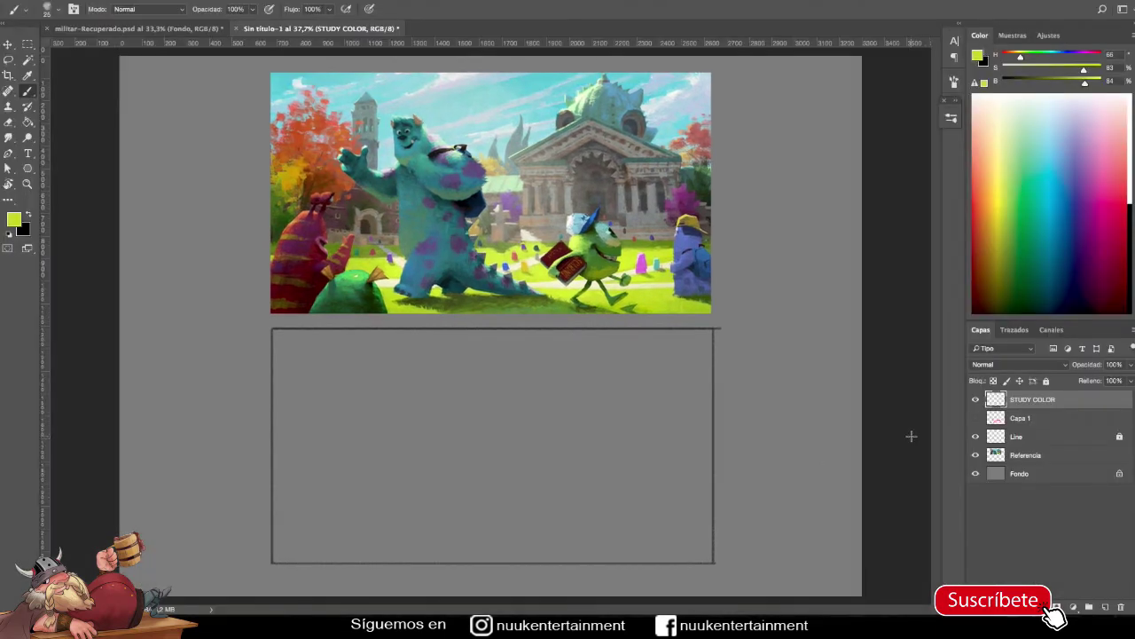
key("f")
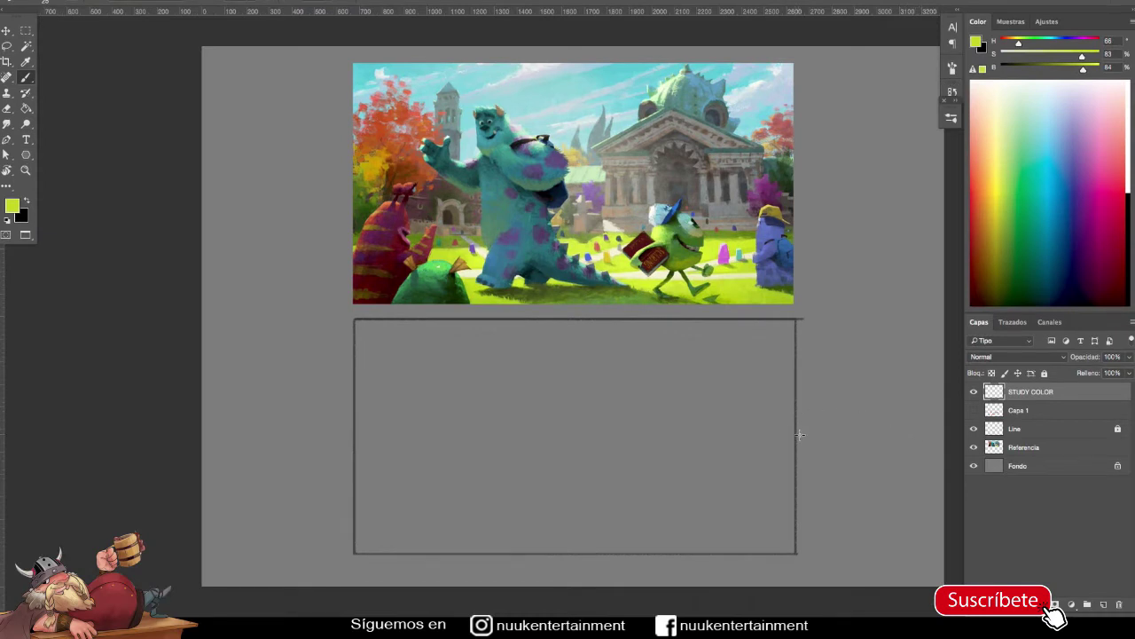
scroll(745, 436, "right", 5)
scroll(728, 423, "right", 2)
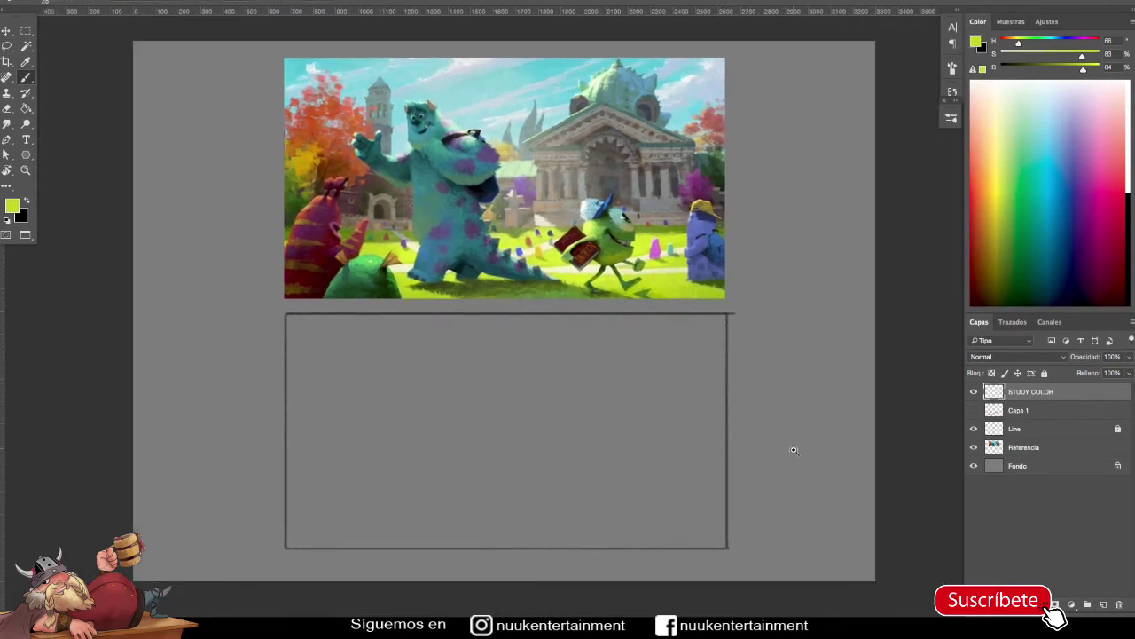
left_click_drag(794, 448, 783, 450)
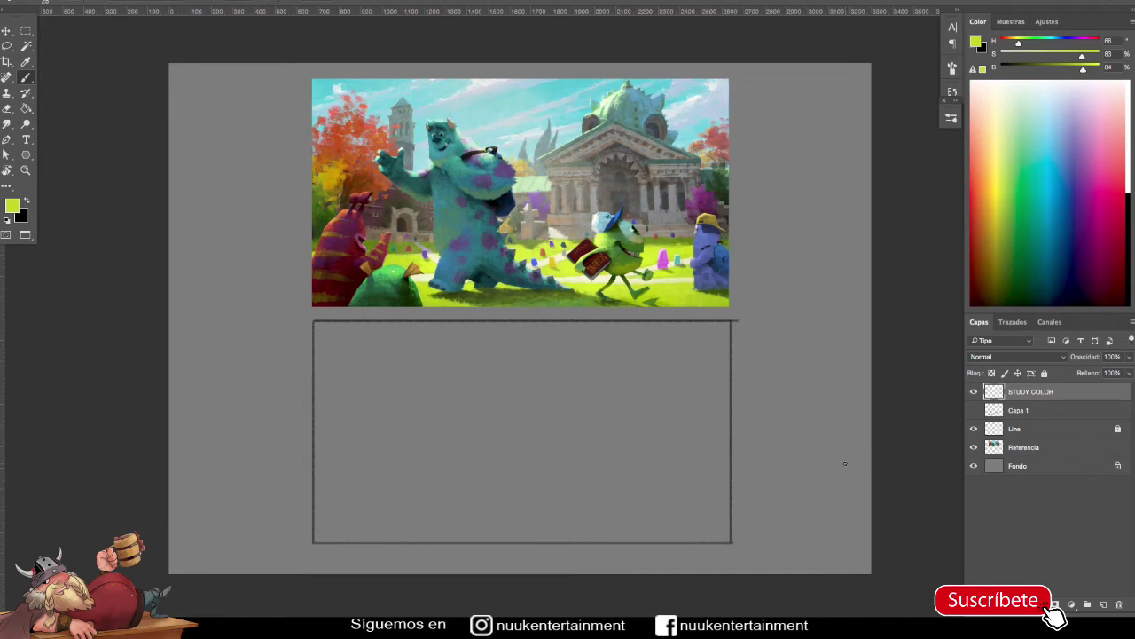
Enable brush Transfer and set the paint colour to cyan.
key("F5")
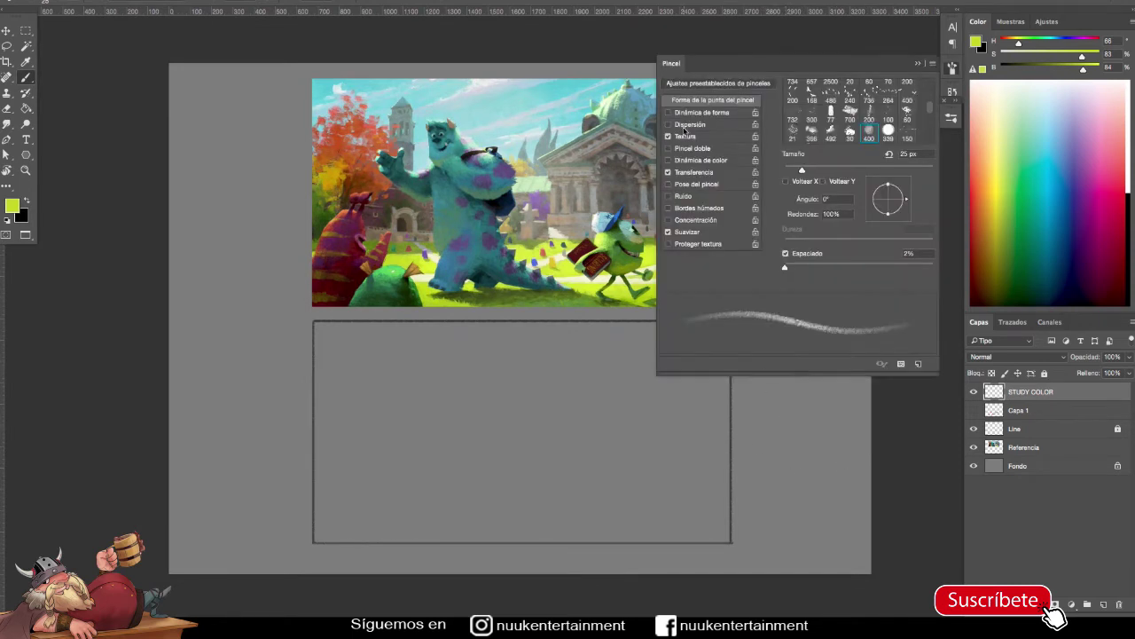
left_click(670, 172)
key("F5")
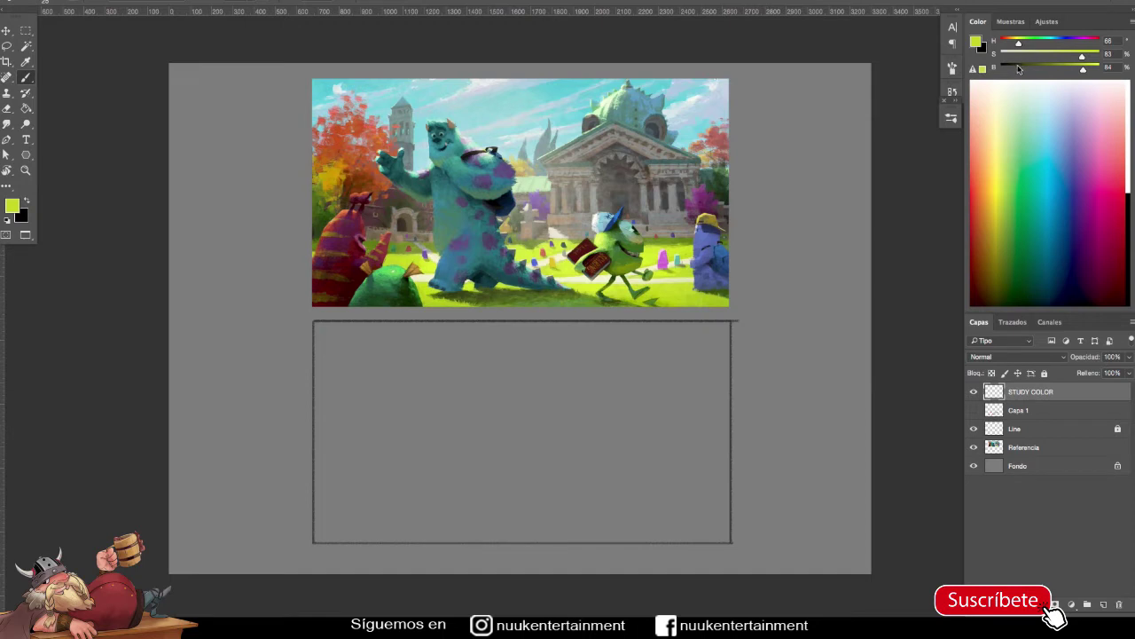
left_click_drag(1020, 42, 1080, 58)
Paint cyan across the study frame and move STUDY COLOR beneath the Line layer.
mouse_move(355, 365)
left_mouse_down()
mouse_move(456, 366)
mouse_move(570, 387)
mouse_move(647, 426)
mouse_move(621, 494)
mouse_move(702, 511)
mouse_move(560, 527)
mouse_move(591, 479)
mouse_move(452, 499)
mouse_move(487, 424)
mouse_move(540, 367)
mouse_move(381, 372)
mouse_move(377, 340)
mouse_move(329, 355)
mouse_move(329, 329)
mouse_move(524, 342)
left_mouse_up()
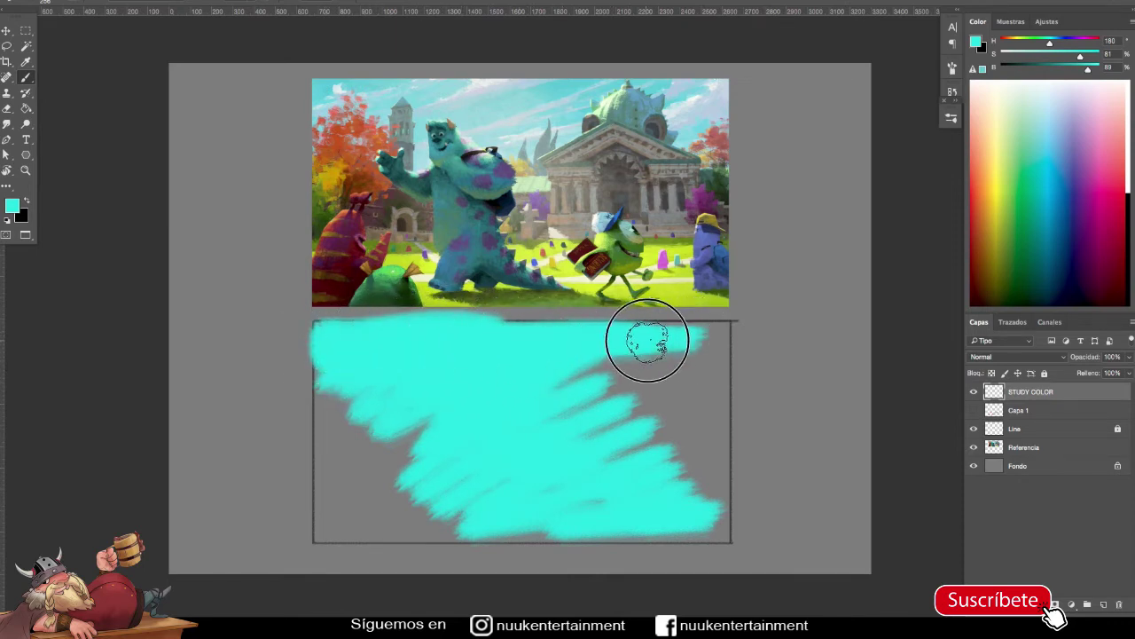
mouse_move(647, 337)
left_mouse_down()
mouse_move(689, 367)
mouse_move(720, 341)
mouse_move(704, 376)
left_mouse_up()
left_click_drag(1024, 395, 1028, 433)
mouse_move(655, 383)
left_mouse_down()
mouse_move(596, 379)
mouse_move(535, 397)
mouse_move(403, 386)
mouse_move(325, 400)
mouse_move(408, 435)
mouse_move(402, 471)
mouse_move(362, 522)
mouse_move(360, 494)
mouse_move(435, 482)
mouse_move(466, 519)
mouse_move(577, 506)
mouse_move(684, 476)
mouse_move(603, 451)
mouse_move(615, 405)
mouse_move(715, 334)
mouse_move(725, 523)
mouse_move(681, 515)
mouse_move(719, 435)
mouse_move(674, 421)
mouse_move(495, 462)
left_mouse_up()
key("[")
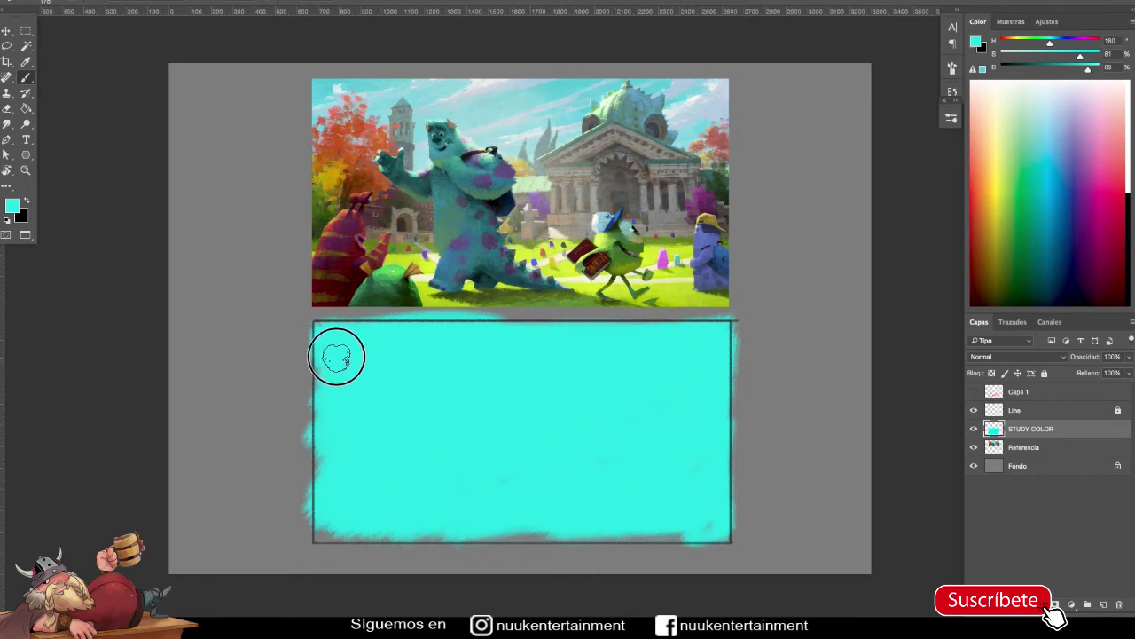
Cover the grey gaps and light streaks along the cyan frame's bottom and interior.
mouse_move(339, 530)
left_mouse_down()
mouse_move(322, 525)
mouse_move(704, 534)
left_mouse_up()
mouse_move(694, 479)
left_mouse_down()
mouse_move(679, 405)
mouse_move(417, 494)
mouse_move(429, 389)
left_mouse_up()
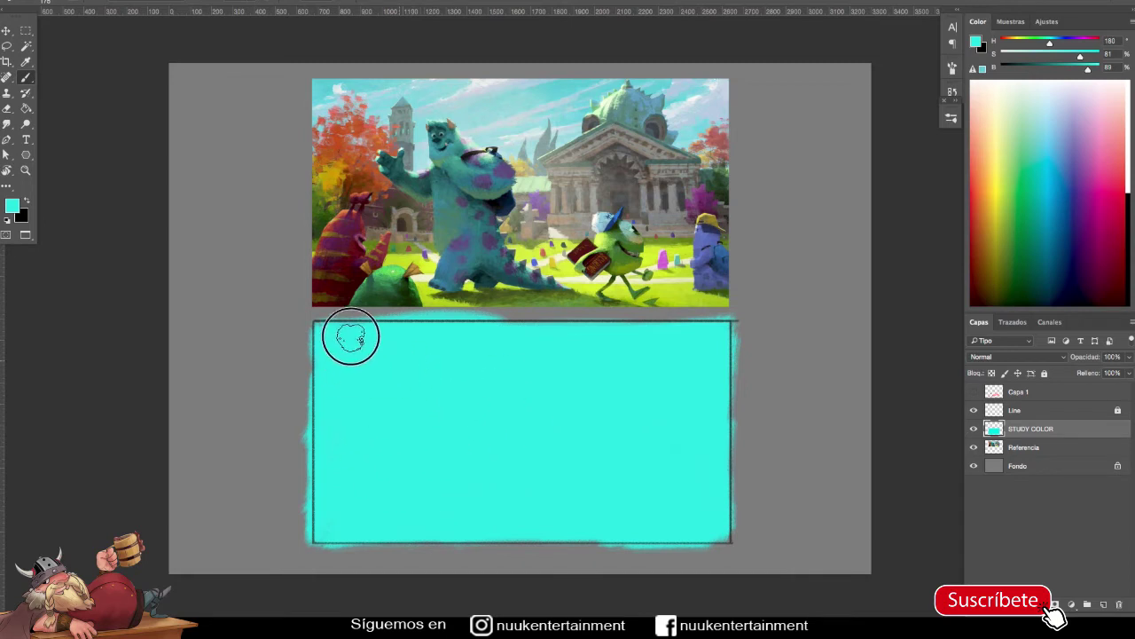
key("bracketleft")
key("bracketleft")
key("bracketleft")
key("bracketright")
key("bracketright")
key("bracketright")
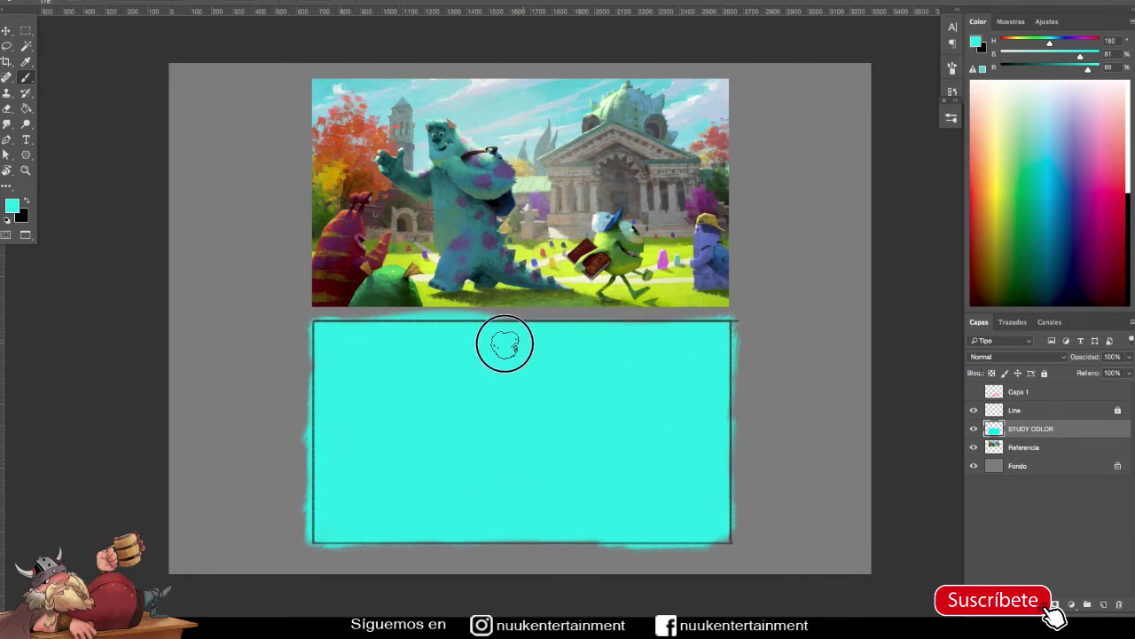
left_click_drag(425, 338, 357, 529)
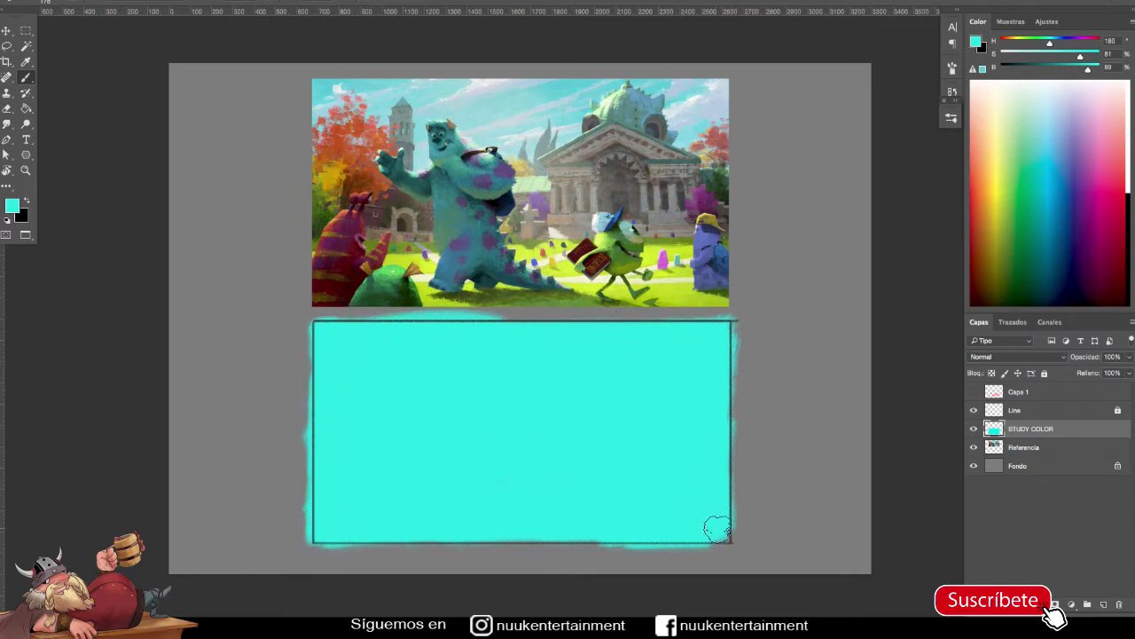
left_click_drag(684, 535, 436, 524)
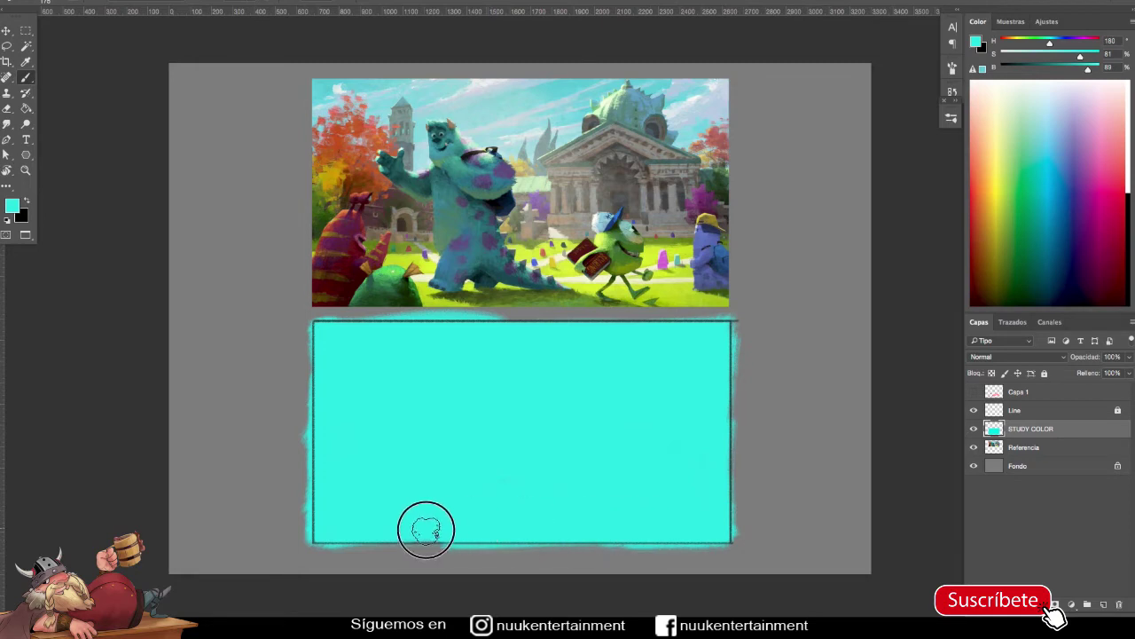
Erase the cyan glow above the panel's top edge and return to the Brush.
key("e")
left_click_drag(516, 315, 400, 311)
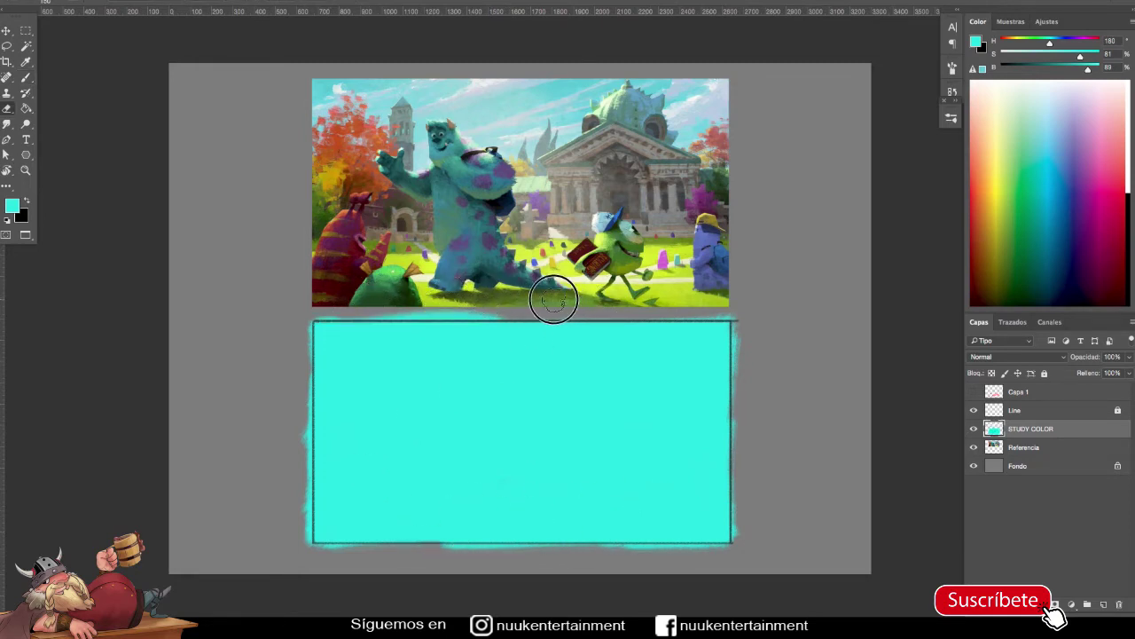
key("b")
Zoom out to the whole layout and set the paint colour to near black.
left_click_drag(665, 419, 651, 416)
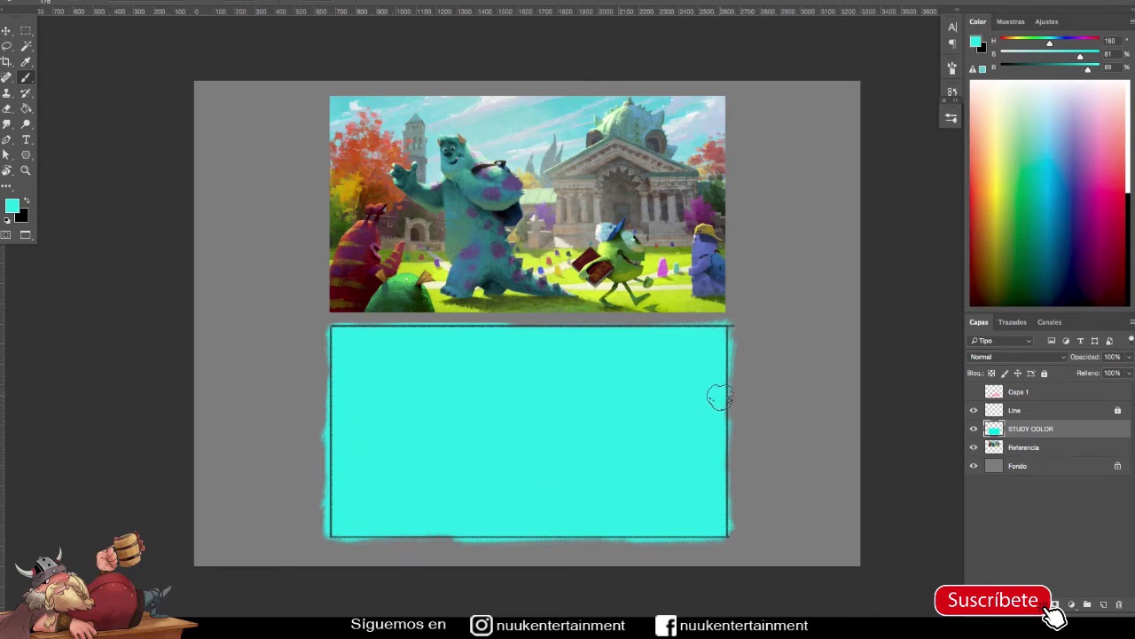
scroll(697, 309, "right", 2)
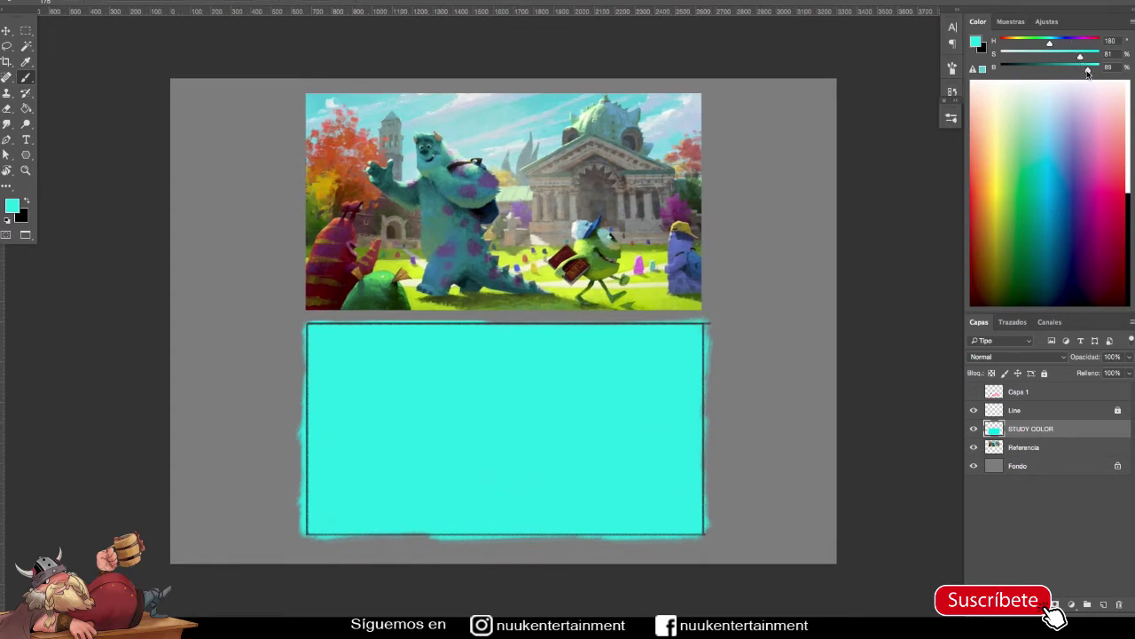
left_click_drag(1086, 71, 1070, 71)
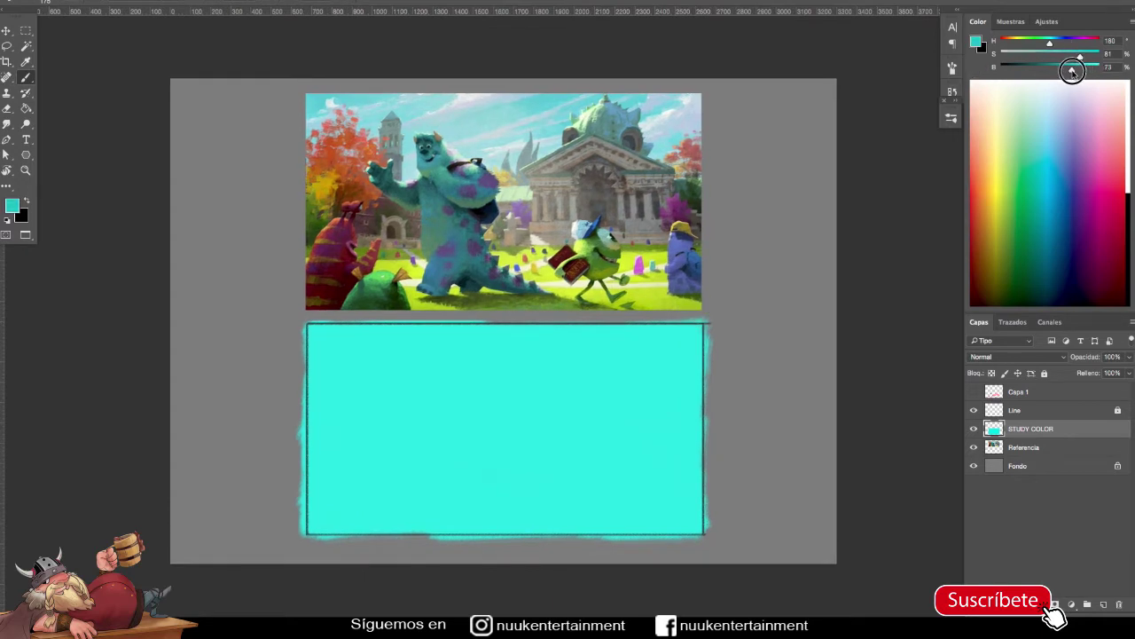
mouse_move(1070, 71)
left_mouse_down()
mouse_move(1000, 71)
mouse_move(1019, 69)
left_mouse_up()
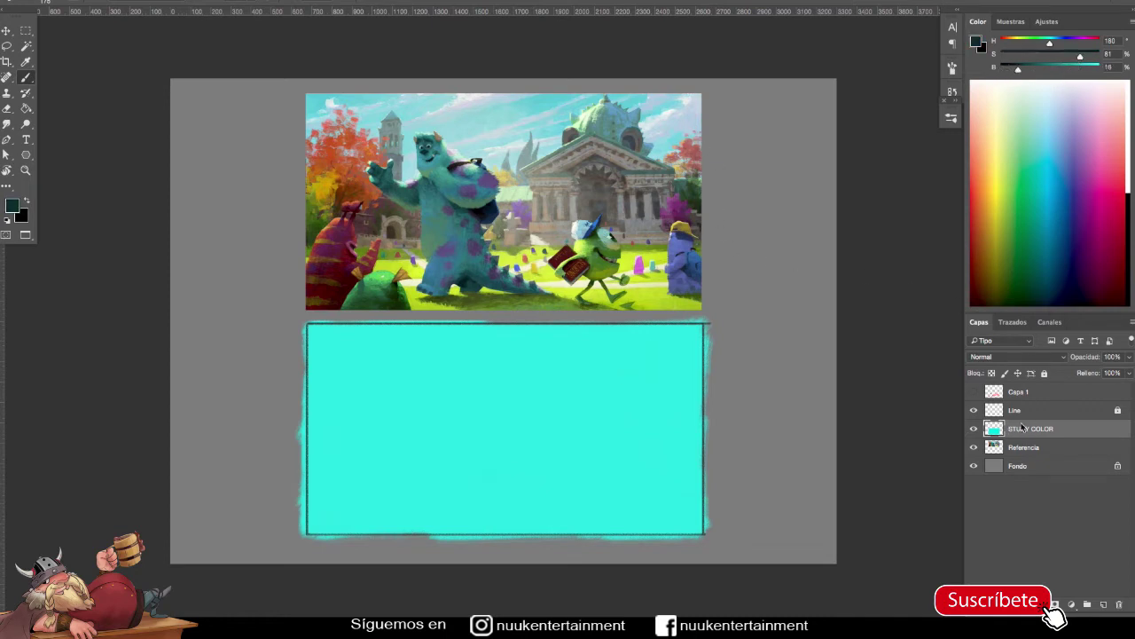
Sample the sky cyan, darken it, and paint a soft stroke across the upper sky.
key("F5")
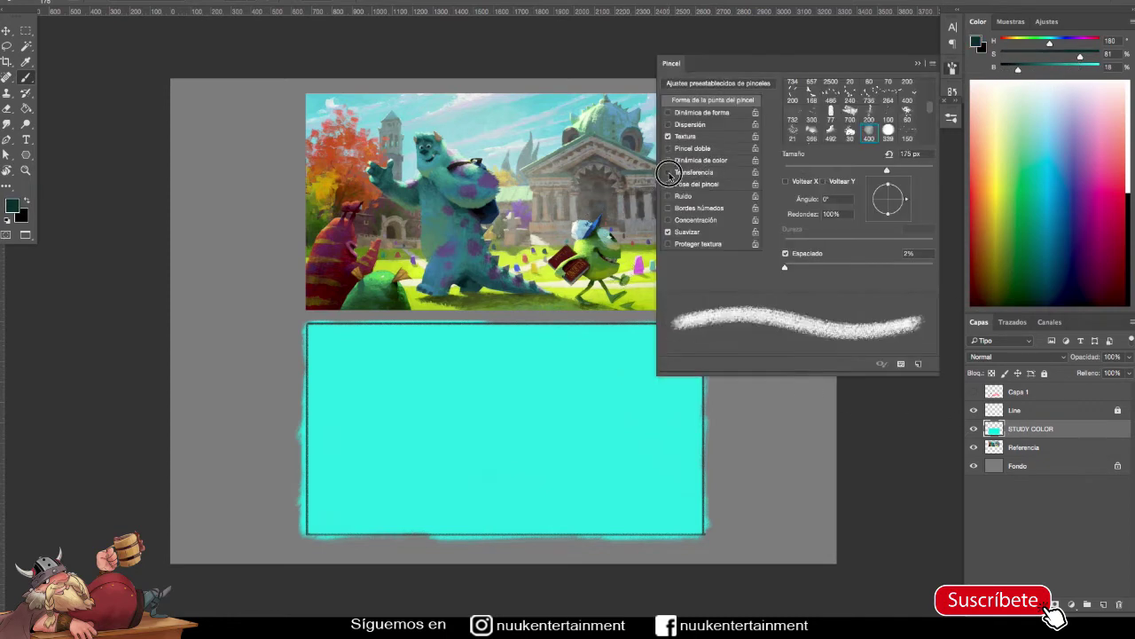
key("F5")
left_click(651, 378, "alt")
left_click_drag(1084, 69, 1065, 69)
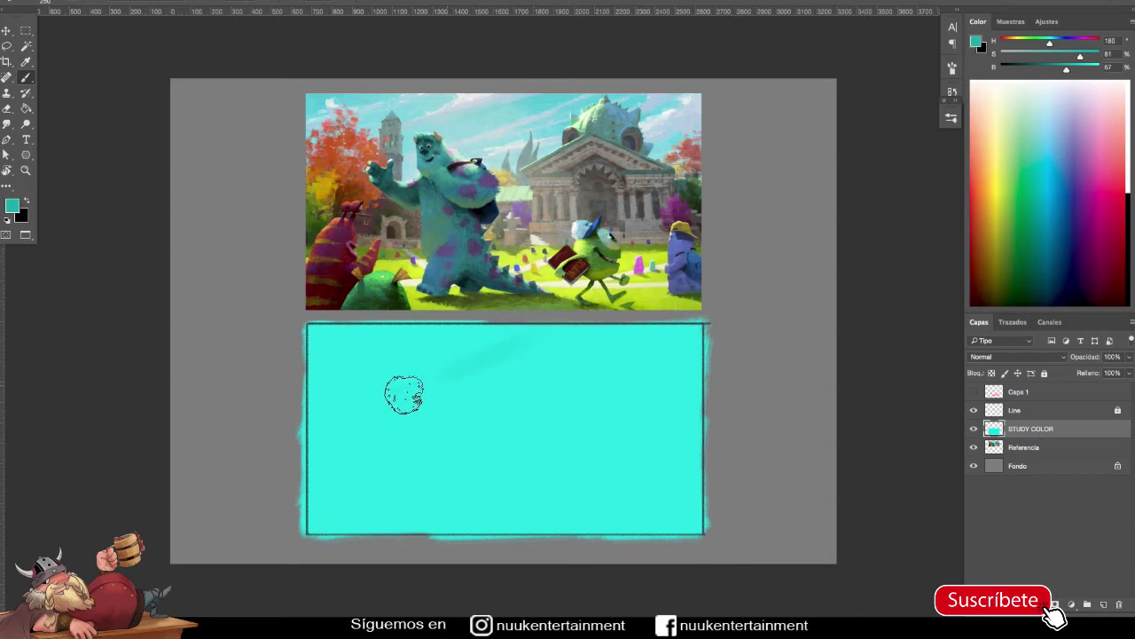
mouse_move(486, 366)
left_mouse_down()
mouse_move(543, 336)
mouse_move(585, 337)
left_mouse_up()
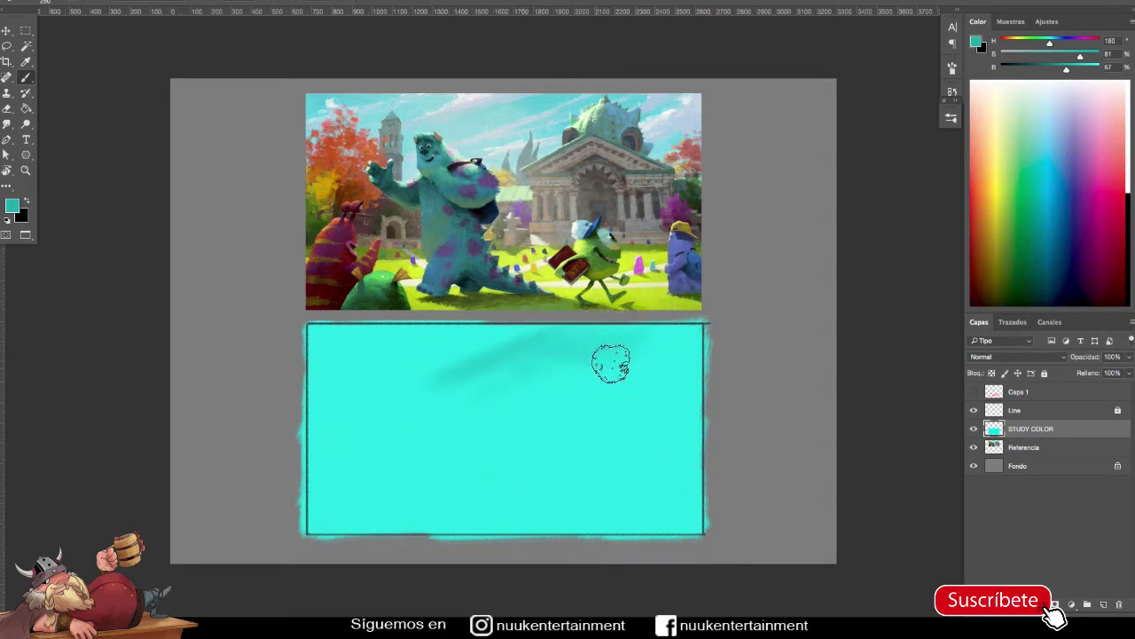
Paint a broader darker cyan stroke across the upper-right sky, then resample the sky cyan.
left_click(1084, 69)
left_click_drag(1086, 71, 1077, 70)
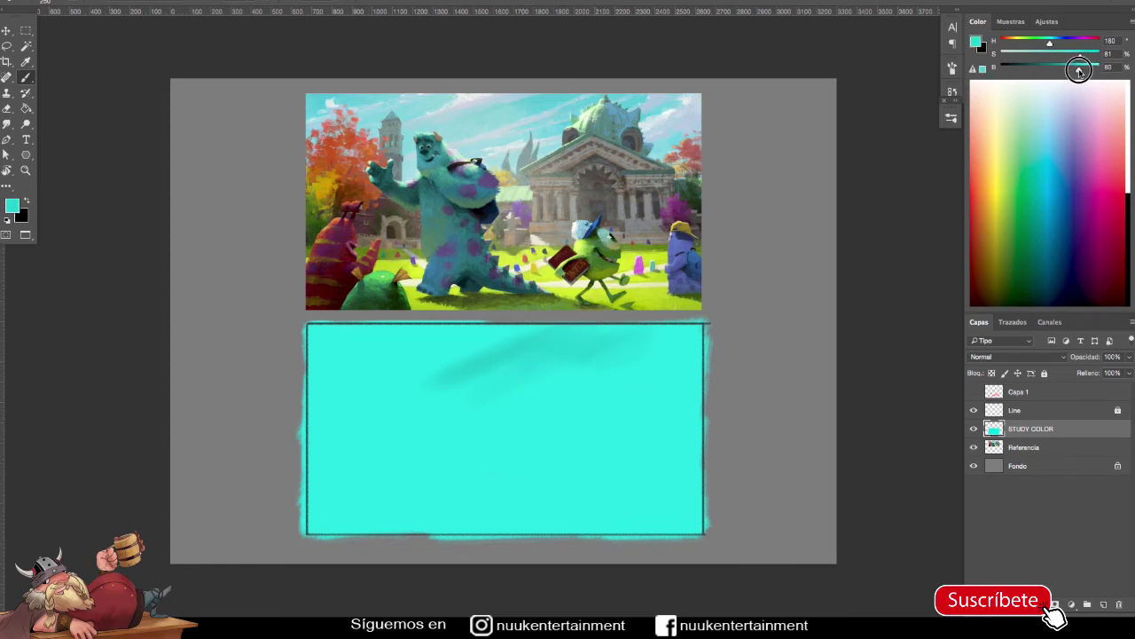
left_click_drag(647, 351, 477, 379)
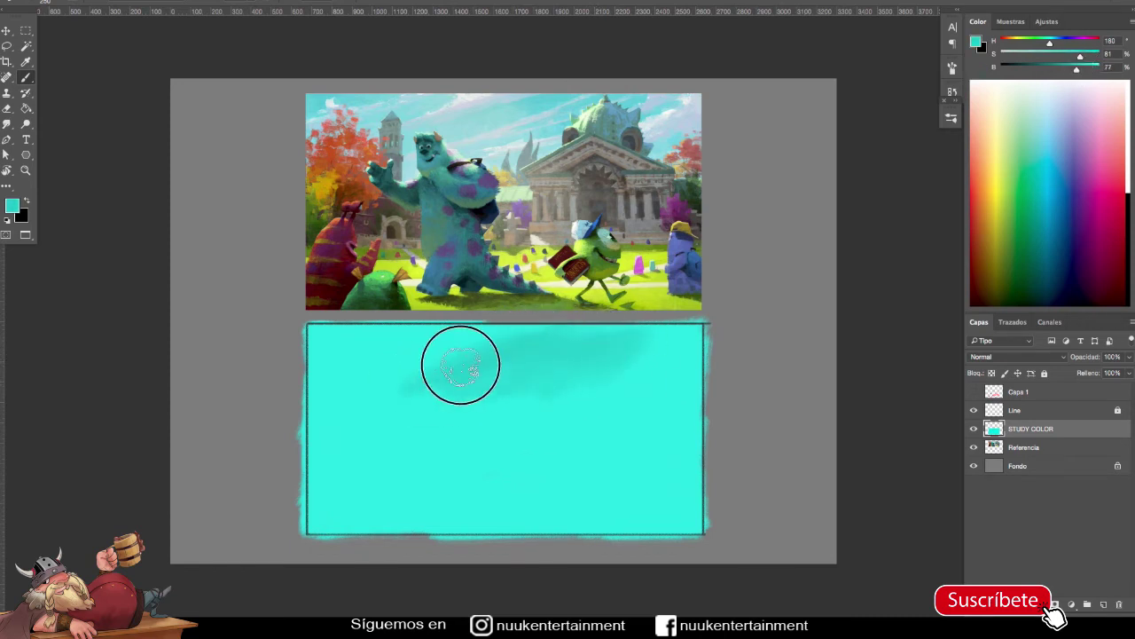
left_click(409, 410, "alt")
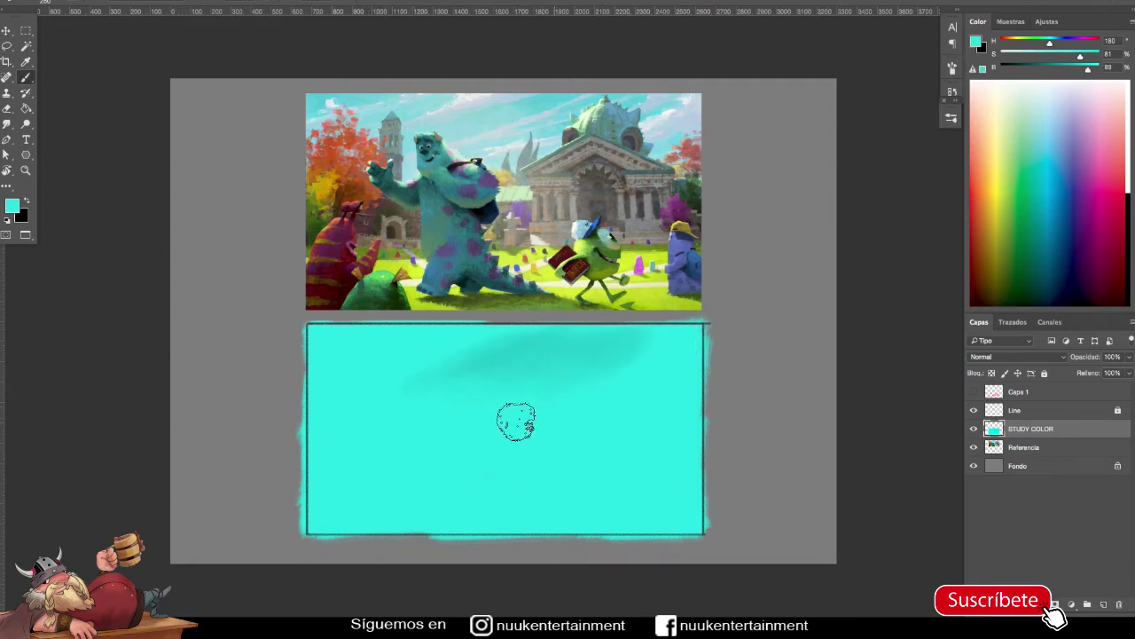
left_click(664, 355, "alt")
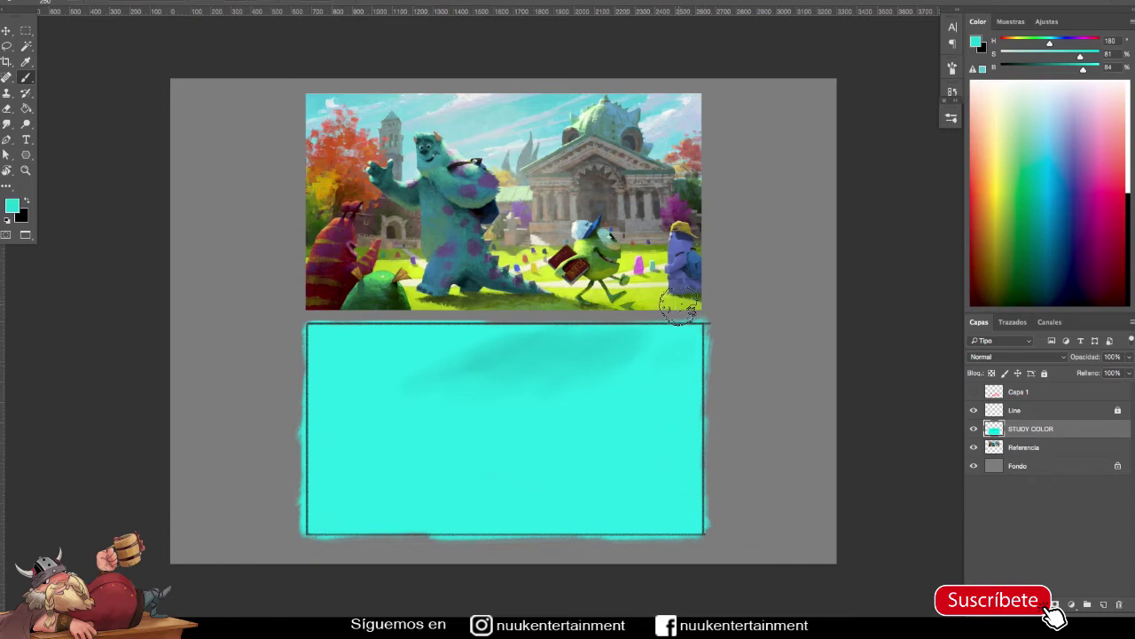
Set the colour to S 0, B about 95 and brush whitish streaks along the sky's top-left.
left_click_drag(1079, 57, 1000, 57)
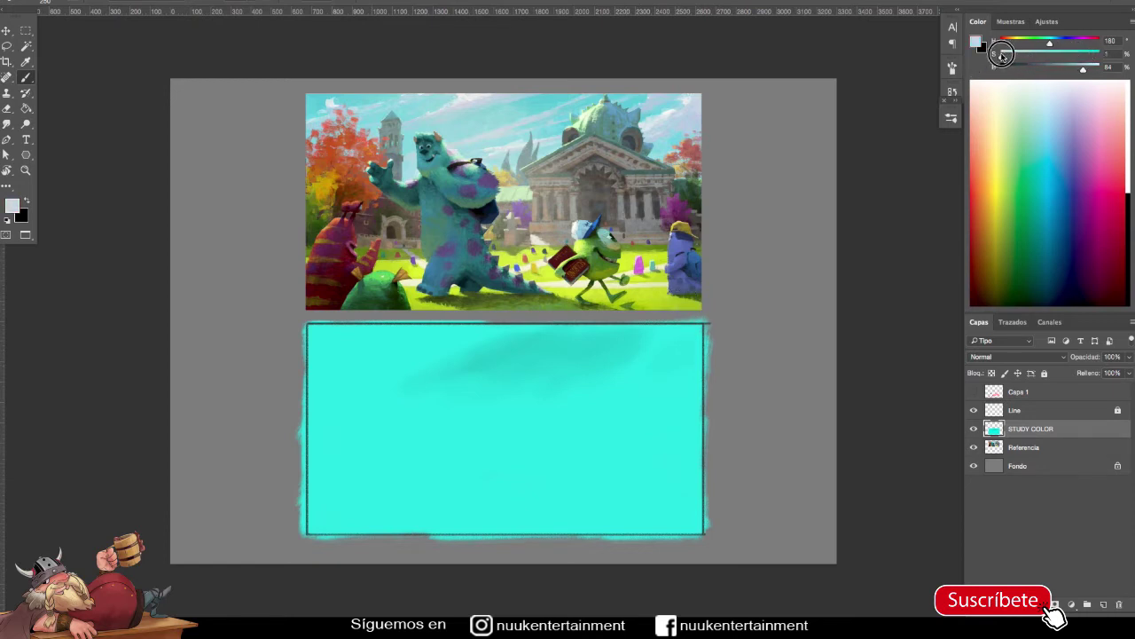
left_click_drag(1083, 67, 1096, 71)
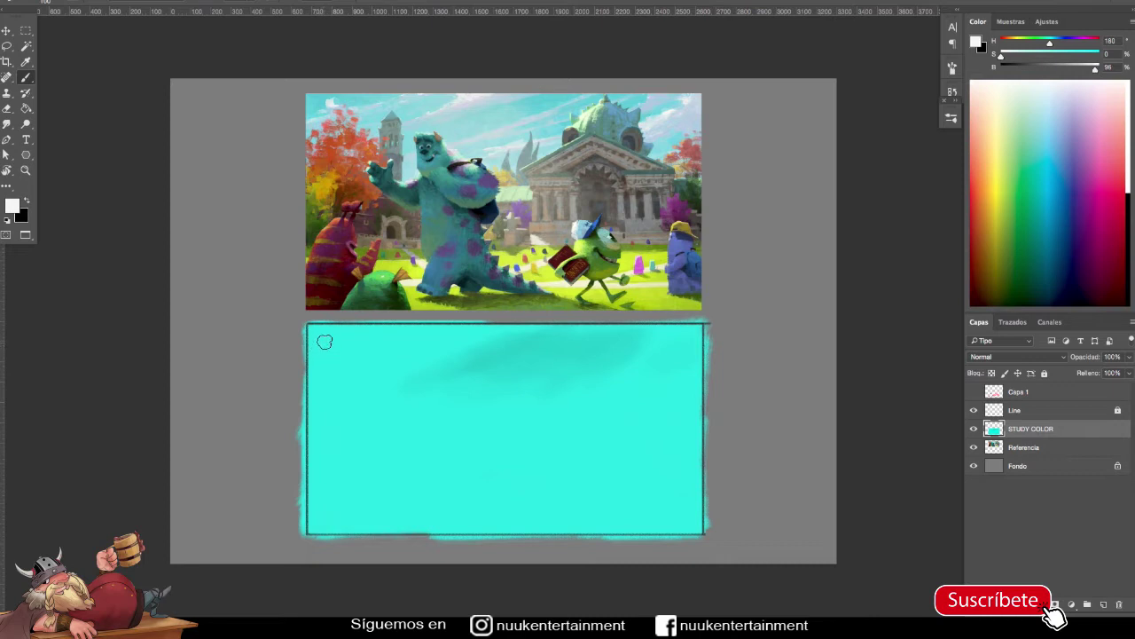
mouse_move(325, 341)
left_mouse_down()
mouse_move(430, 322)
mouse_move(433, 347)
mouse_move(458, 332)
mouse_move(418, 352)
mouse_move(459, 330)
left_mouse_up()
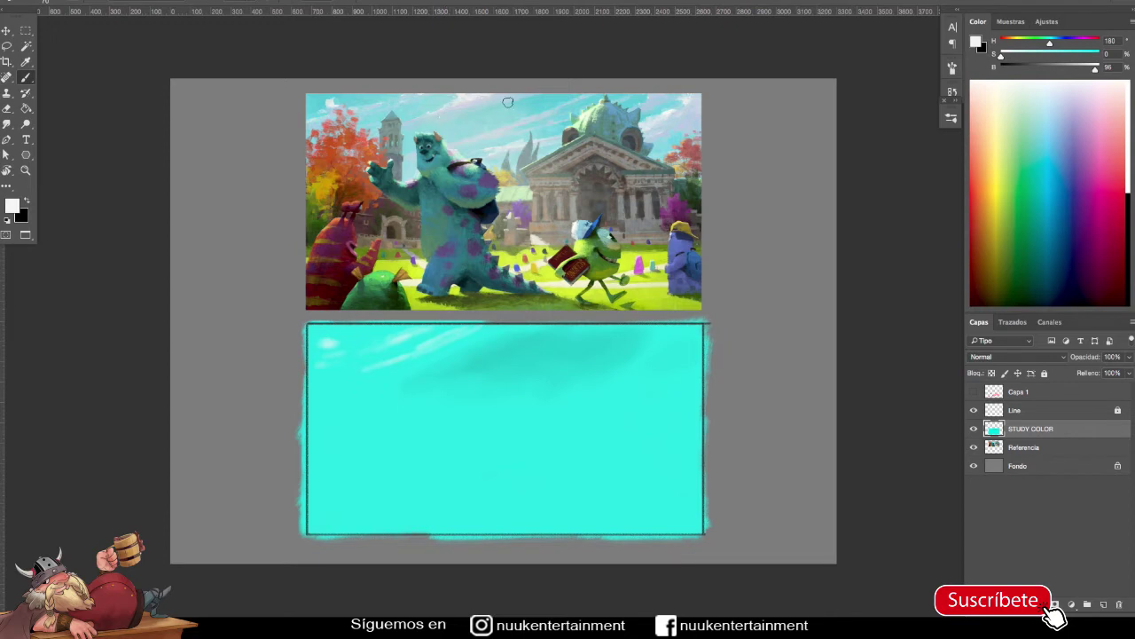
mouse_move(435, 340)
left_mouse_down()
mouse_move(476, 324)
mouse_move(355, 370)
mouse_move(478, 324)
left_mouse_up()
mouse_move(470, 333)
left_mouse_down()
mouse_move(408, 352)
mouse_move(422, 335)
left_mouse_up()
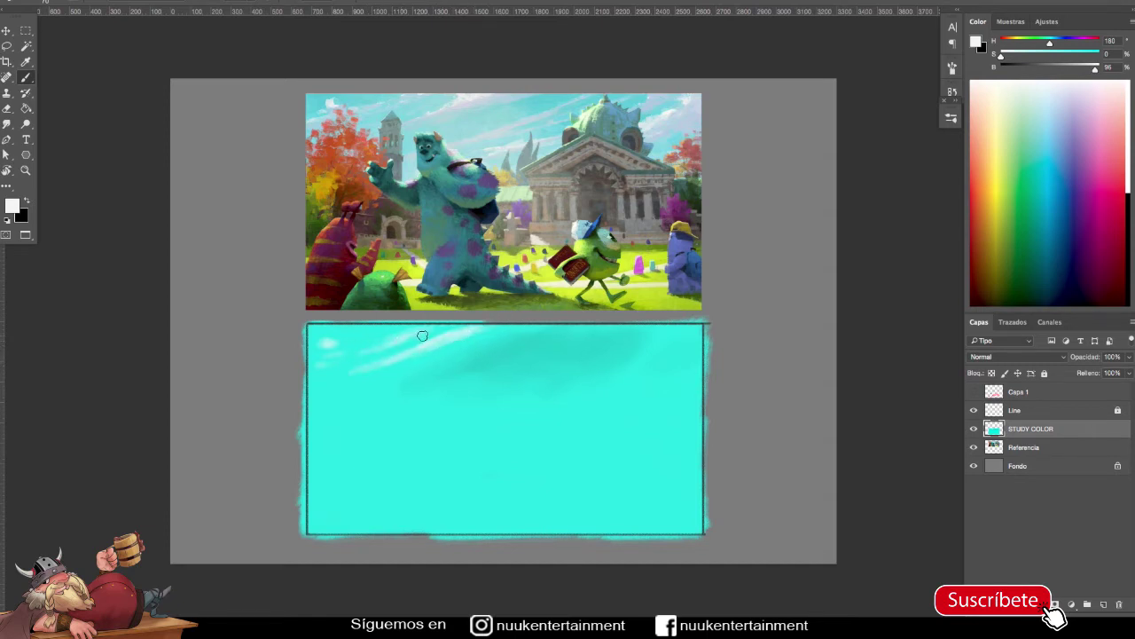
Set the foreground colour to pale pink e4d6e6 in the Color Picker.
left_click(976, 42)
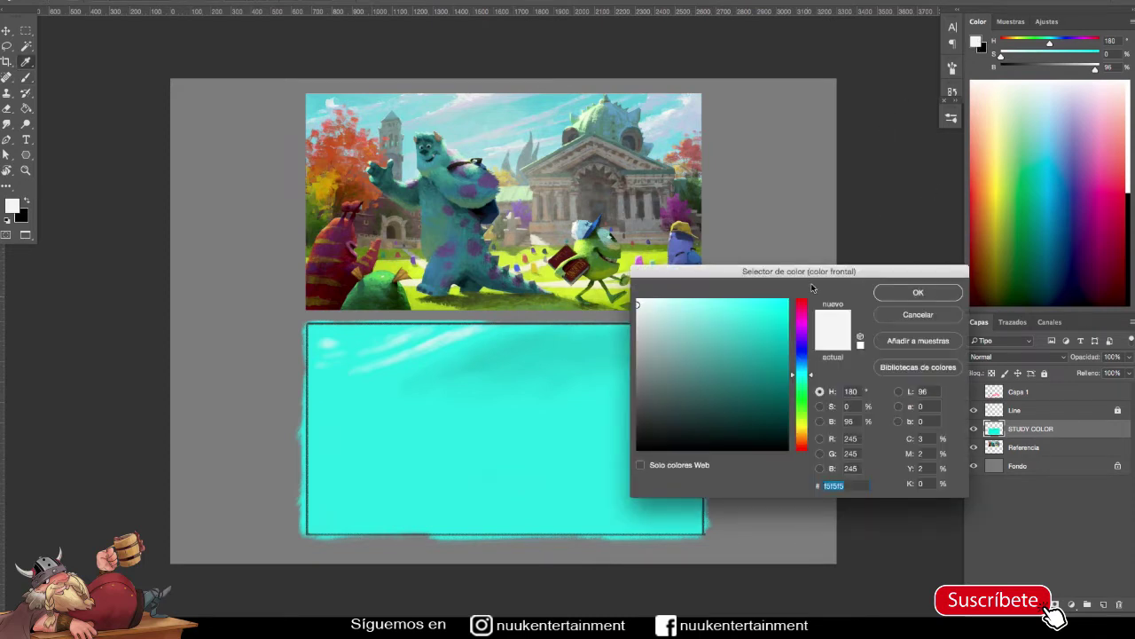
left_click_drag(813, 277, 928, 264)
left_click_drag(904, 374, 904, 321)
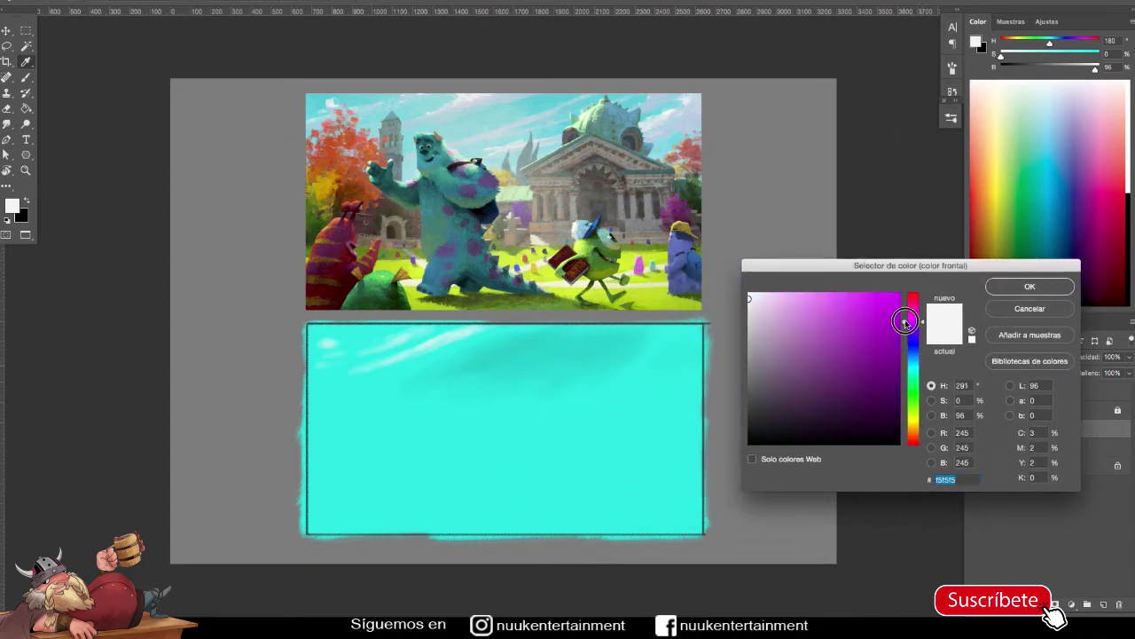
left_click(752, 300)
left_click_drag(752, 301, 759, 307)
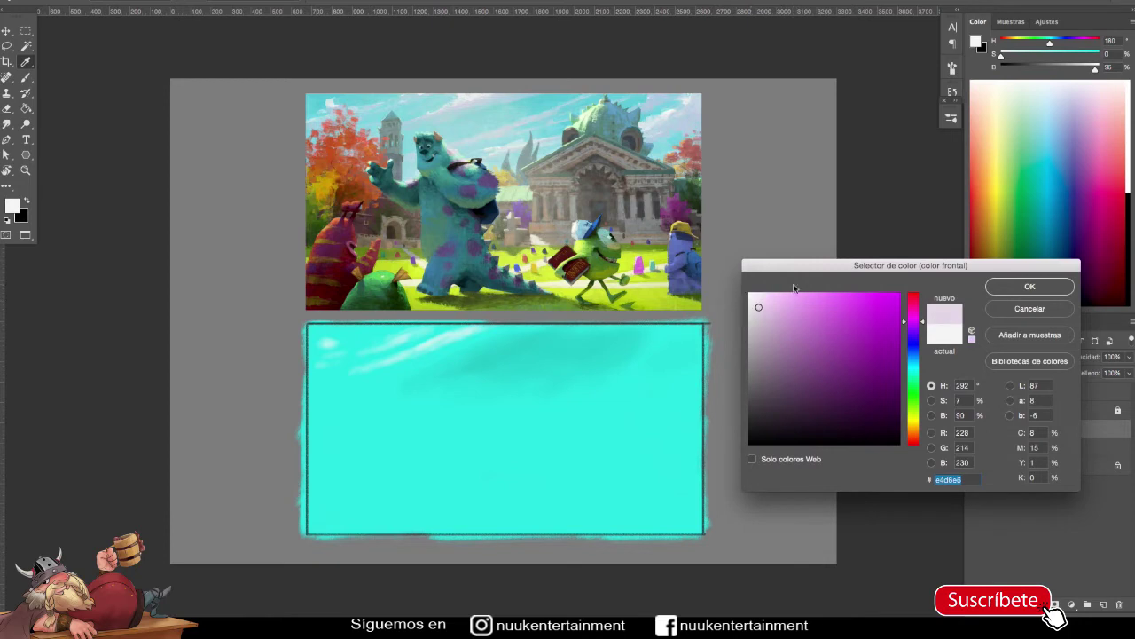
left_click(997, 287)
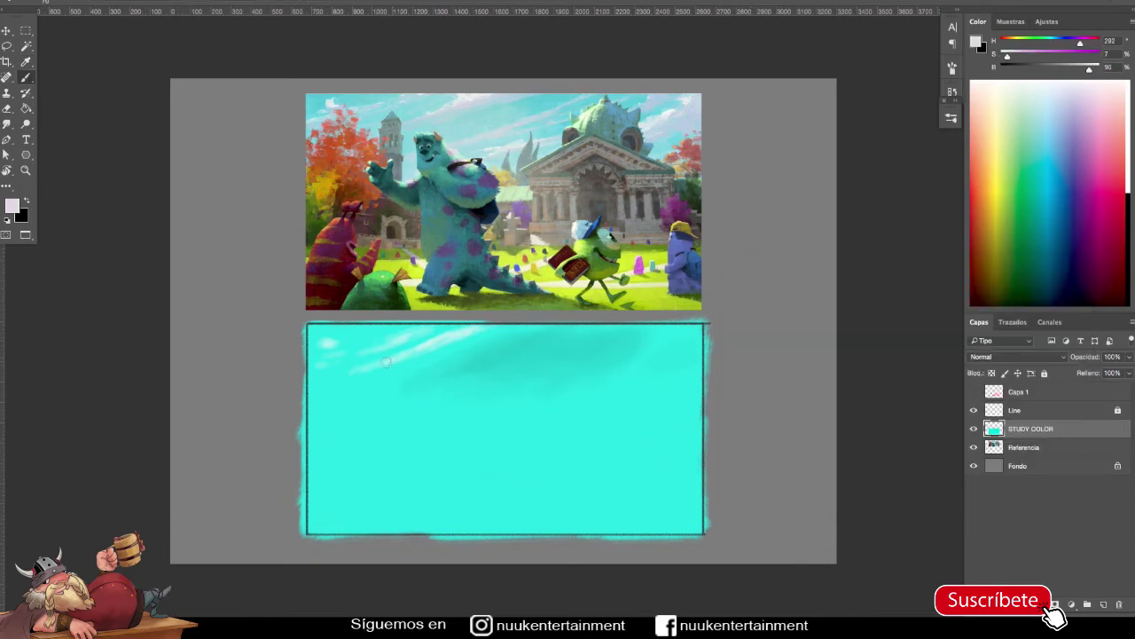
Sample the sky cyan, shift hue to 193, and paint bluer cyan along the sky's top.
key("bracketright")
key("bracketright")
key("bracketright")
key("bracketleft")
key("bracketleft")
key("bracketleft")
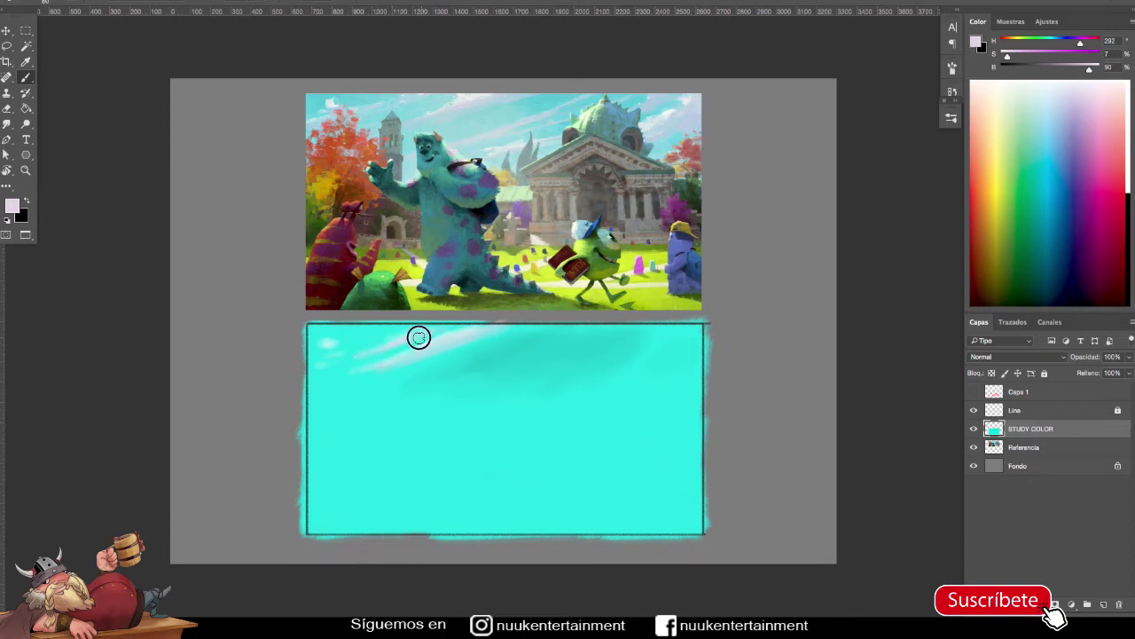
key("bracketright")
key("bracketright")
key("bracketright")
left_click(337, 342, "alt")
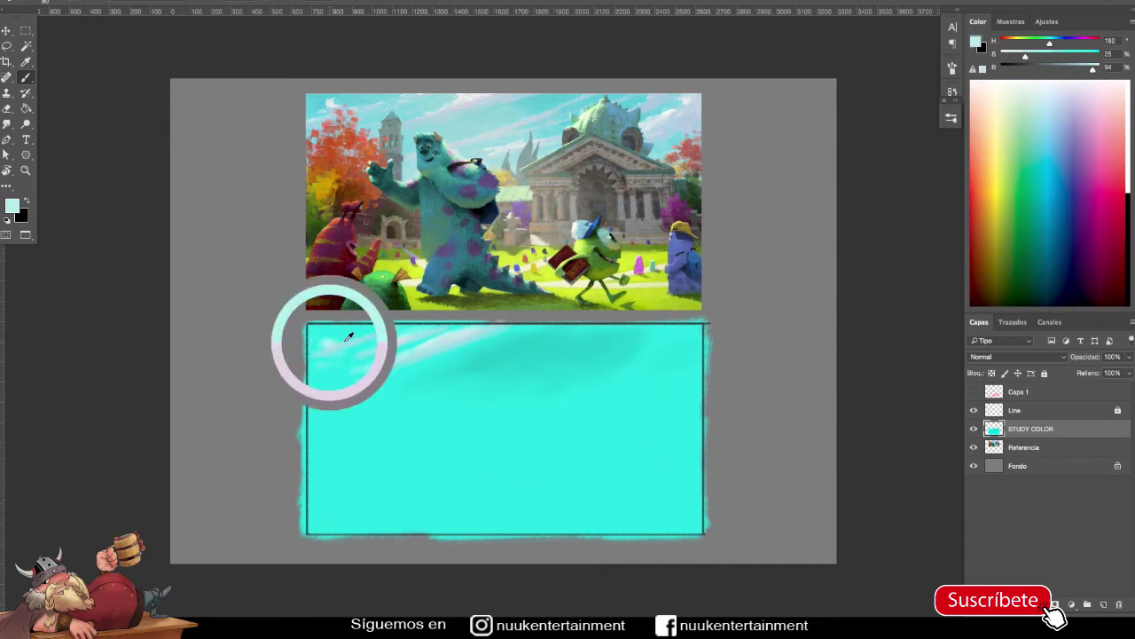
left_click(352, 332, "alt")
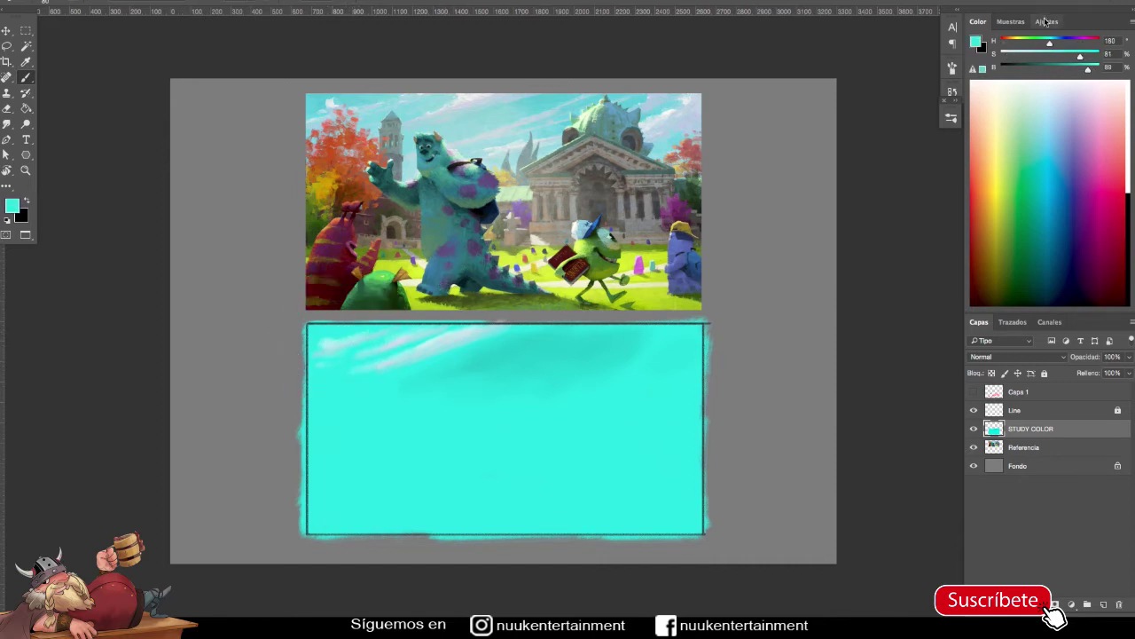
left_click_drag(1054, 49, 1053, 45)
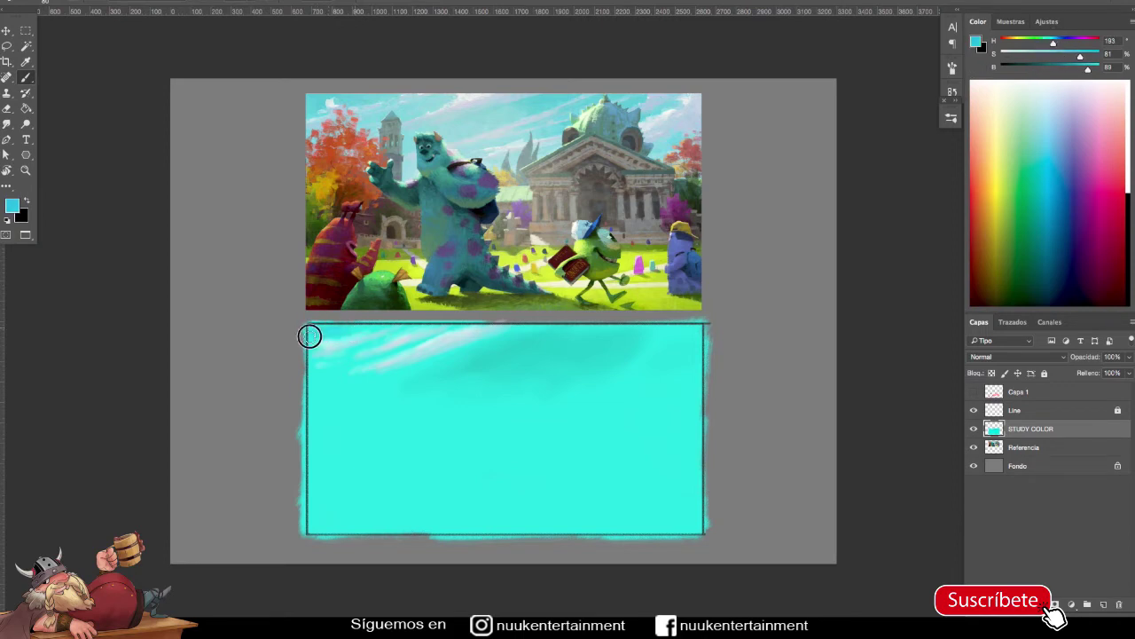
mouse_move(531, 340)
left_mouse_down()
mouse_move(679, 343)
mouse_move(679, 322)
mouse_move(671, 347)
mouse_move(591, 358)
mouse_move(487, 346)
mouse_move(388, 387)
left_mouse_up()
left_click(439, 339, "alt")
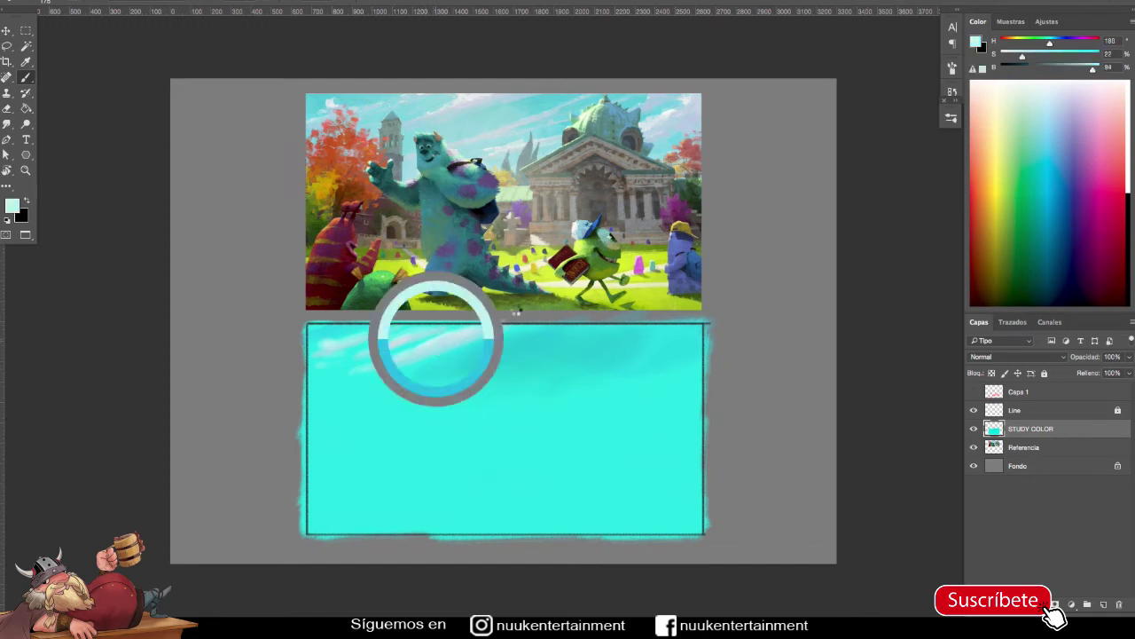
Push the paint colour to white and adjust the brush size.
left_click_drag(1093, 69, 1099, 70)
left_click_drag(1022, 56, 1003, 55)
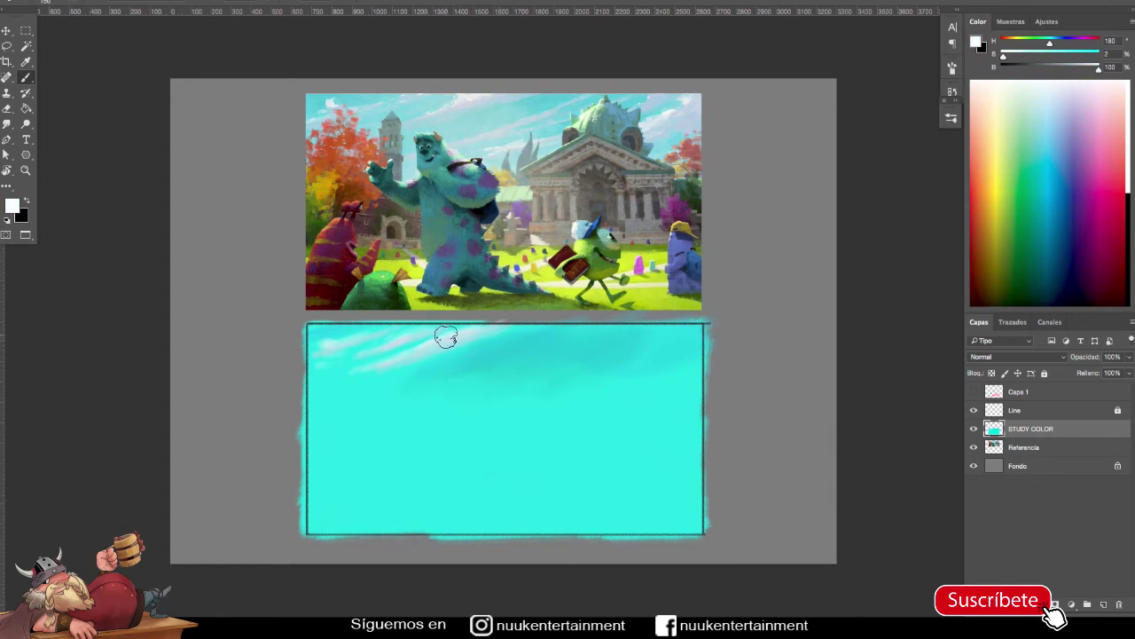
key("bracketright")
key("bracketright")
key("bracketleft")
key("bracketleft")
key("bracketleft")
key("bracketleft")
key("bracketleft")
key("bracketleft")
key("bracketleft")
key("bracketleft")
key("bracketright")
key("bracketright")
key("bracketleft")
key("bracketleft")
key("bracketright")
key("bracketright")
key("bracketright")
key("bracketright")
key("bracketright")
key("bracketright")
Sample light cyan and pale cloud tones from the sky study.
left_click(411, 362, "alt")
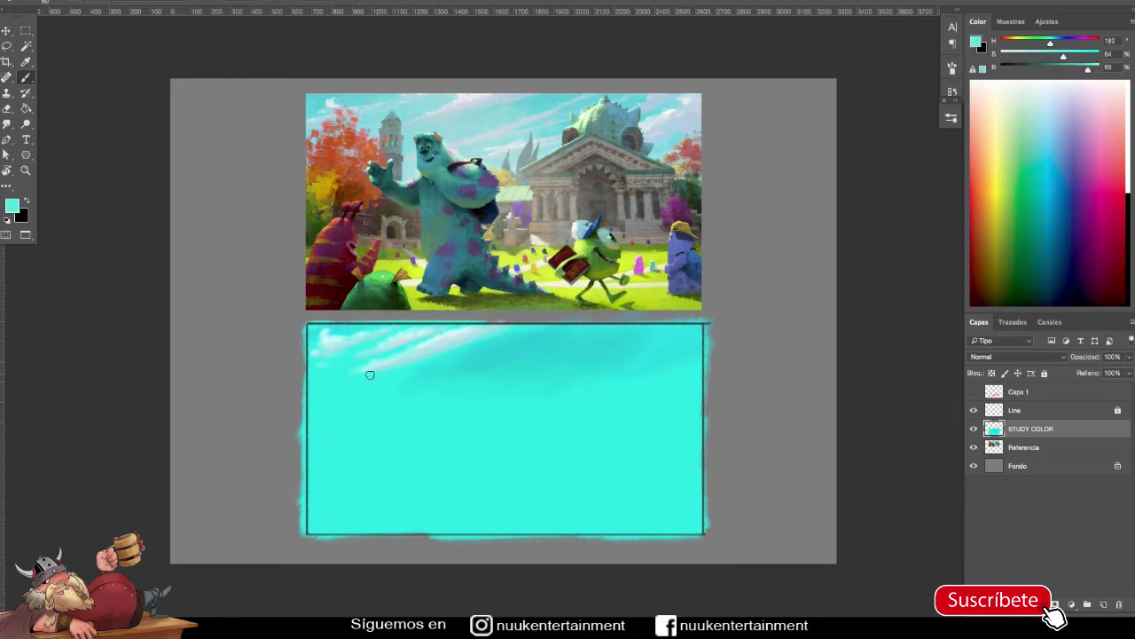
left_click(441, 342, "alt")
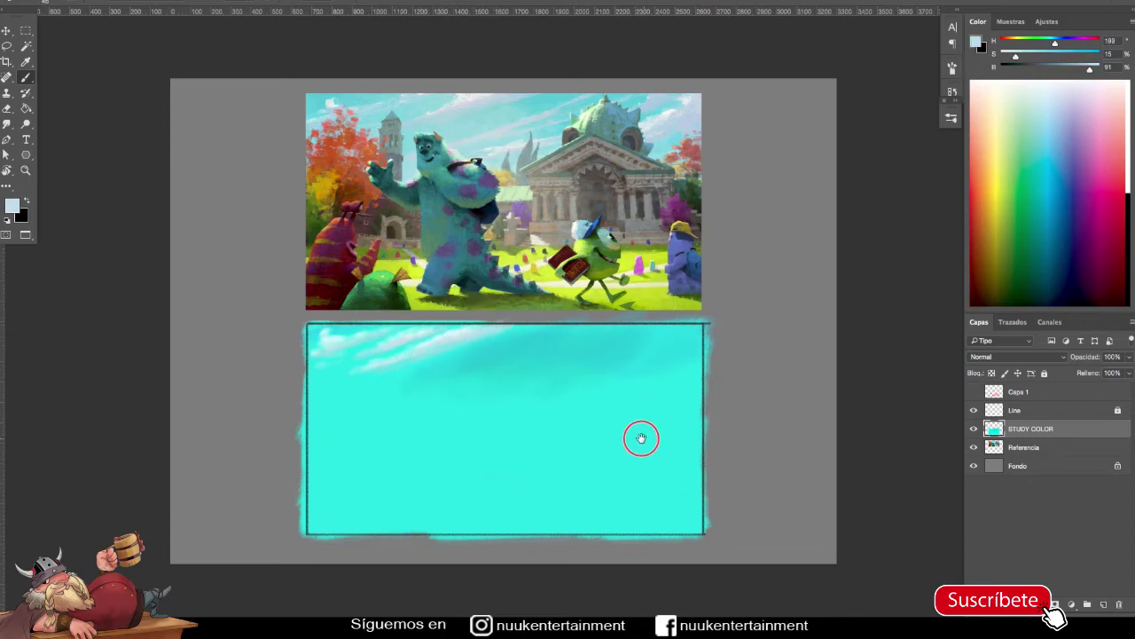
scroll(638, 435, "down", 2)
scroll(629, 435, "up", 1)
left_click(498, 346, "alt")
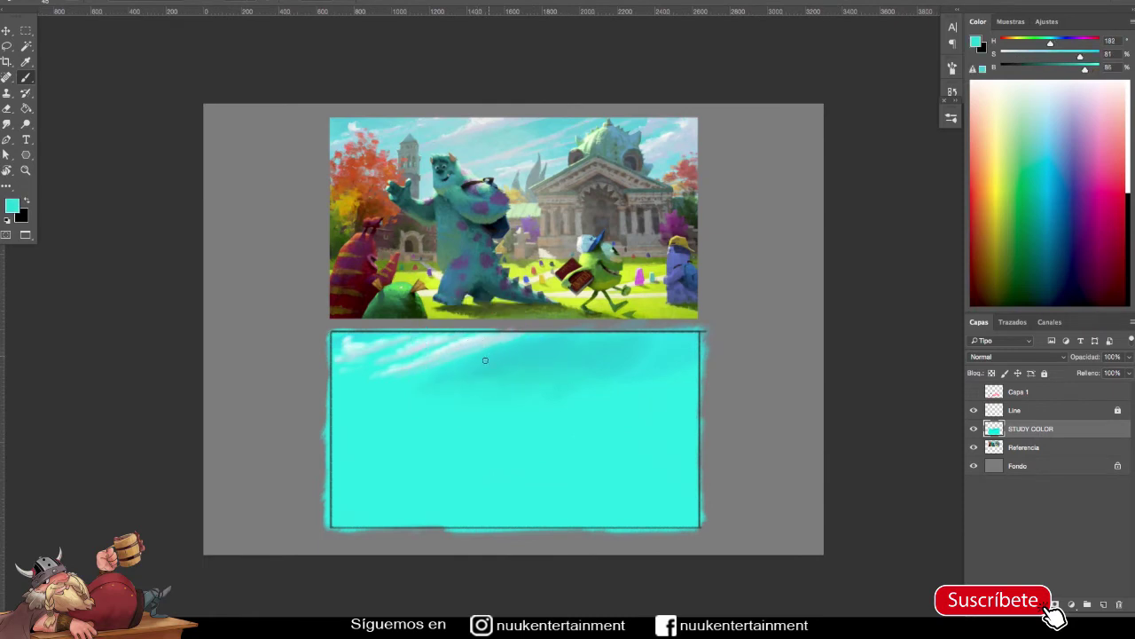
left_click(458, 343, "alt")
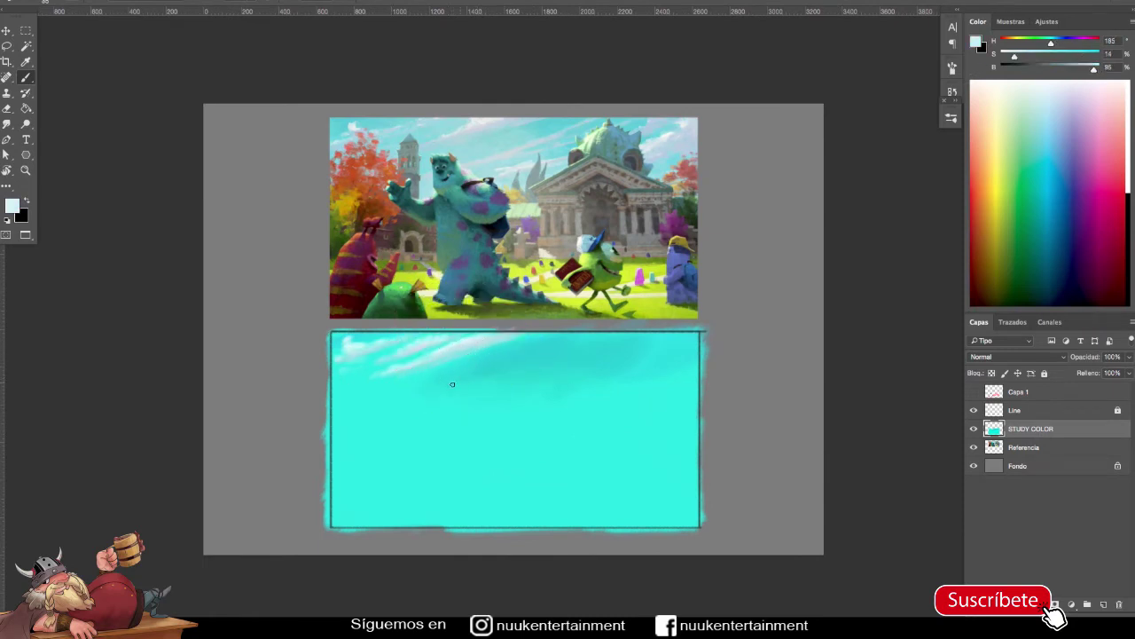
left_click(467, 343, "alt")
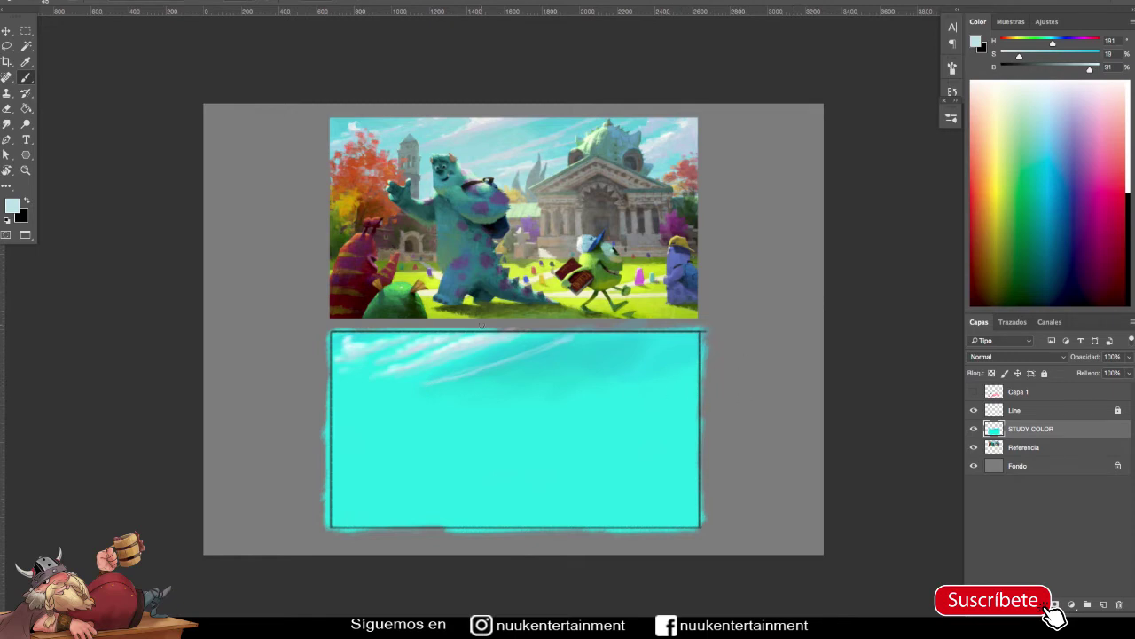
Raise saturation and shift the hue to a saturated green-cyan.
left_click_drag(1019, 56, 1088, 56)
left_click(1091, 69)
left_click(1054, 43)
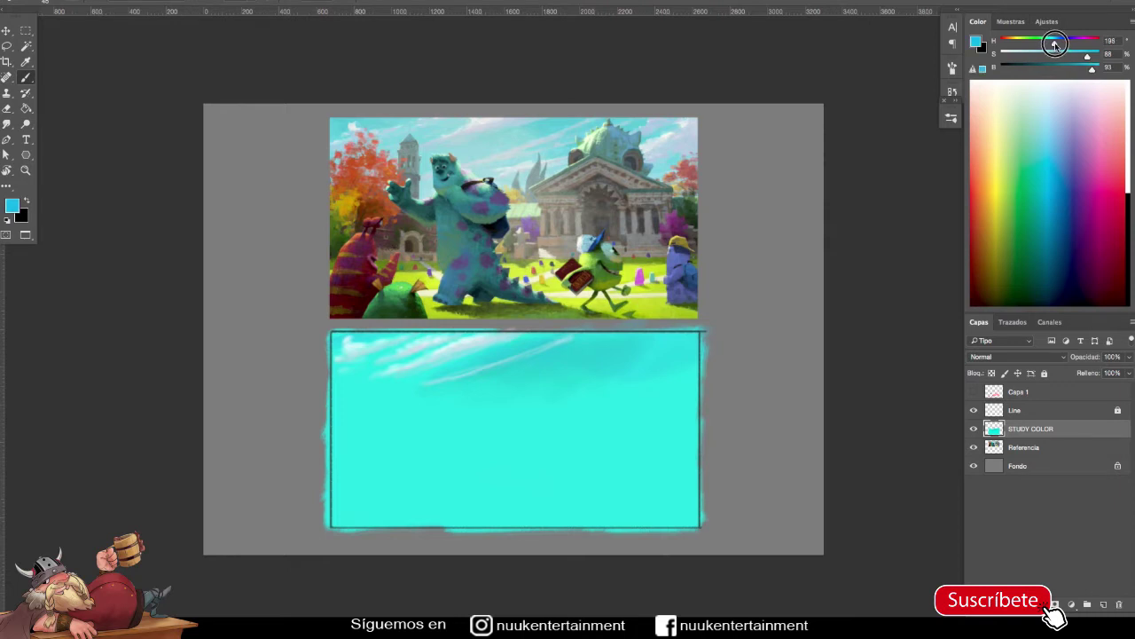
left_click_drag(1054, 44, 1052, 44)
left_click_drag(1053, 44, 1045, 44)
Toggle STUDY COLOR visibility, check brush settings, and dab a test mark mid-sky.
left_click(973, 429)
left_click(974, 428)
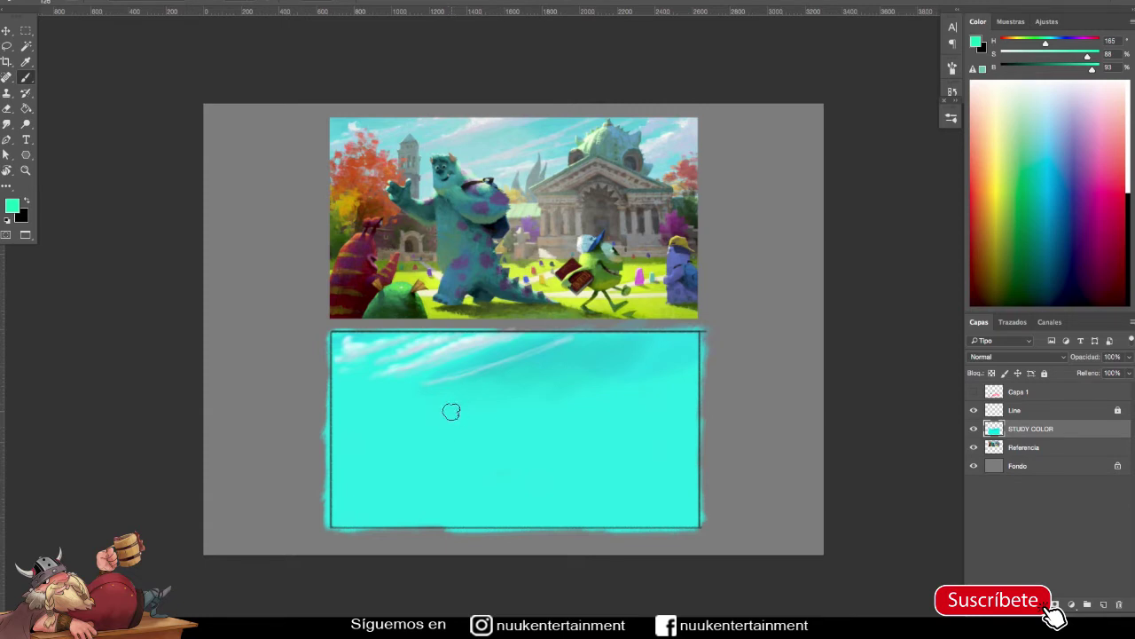
key("F5")
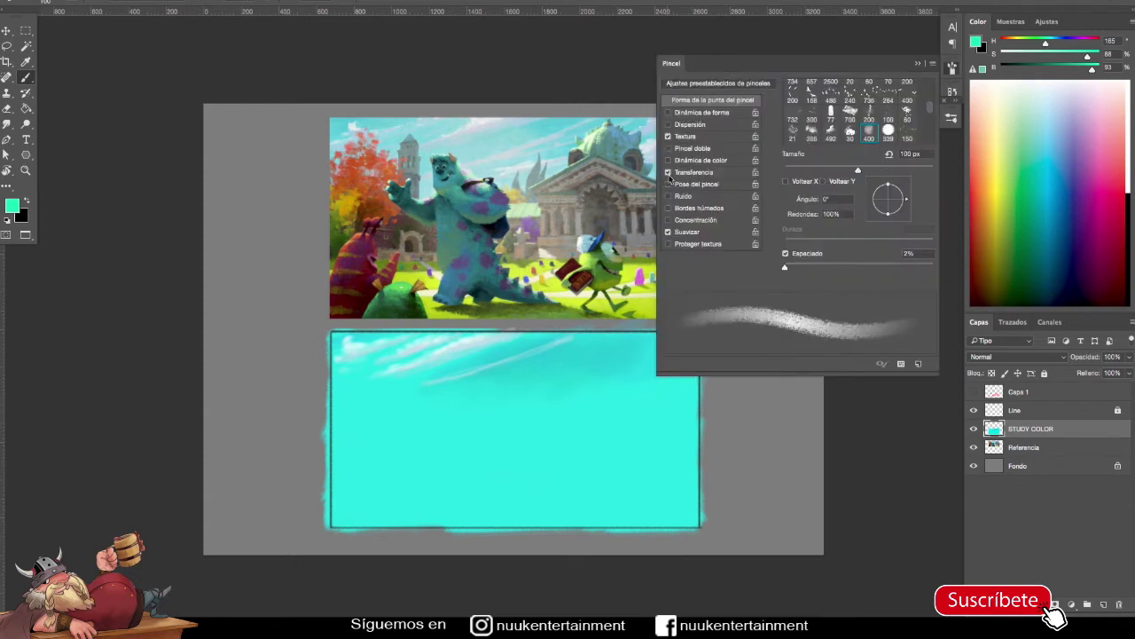
key("F5")
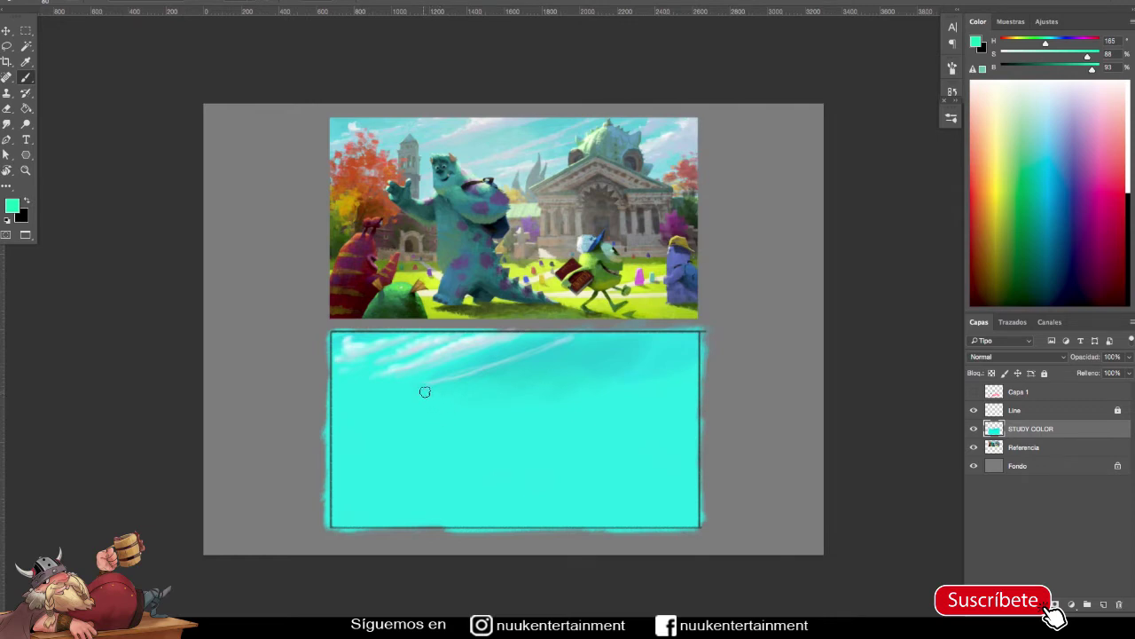
left_click(437, 400)
Darken the paint to teal and block in the monster's head and body mass.
left_click_drag(1046, 47, 1048, 43)
left_click_drag(1090, 71, 1059, 71)
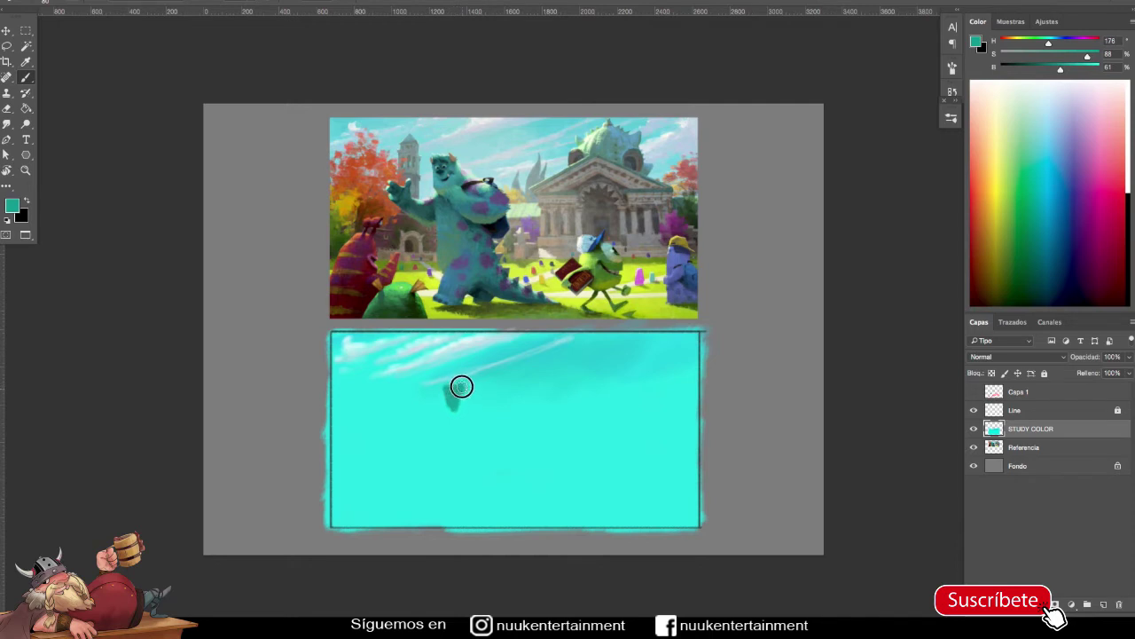
left_click_drag(458, 394, 450, 403)
left_click_drag(469, 398, 489, 420)
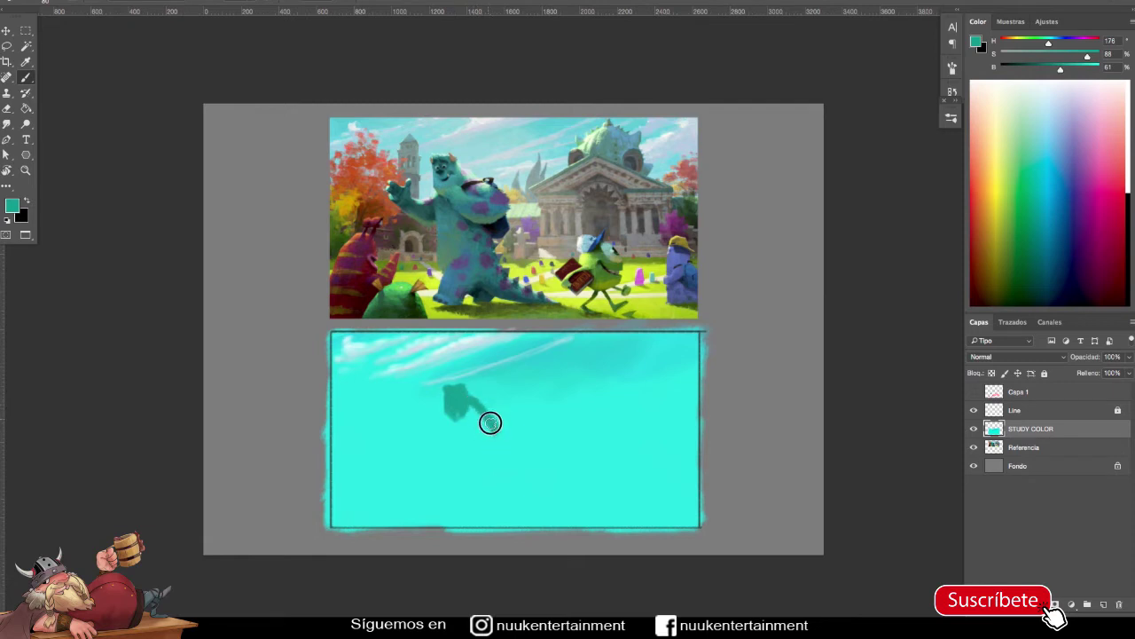
left_click_drag(489, 419, 482, 471)
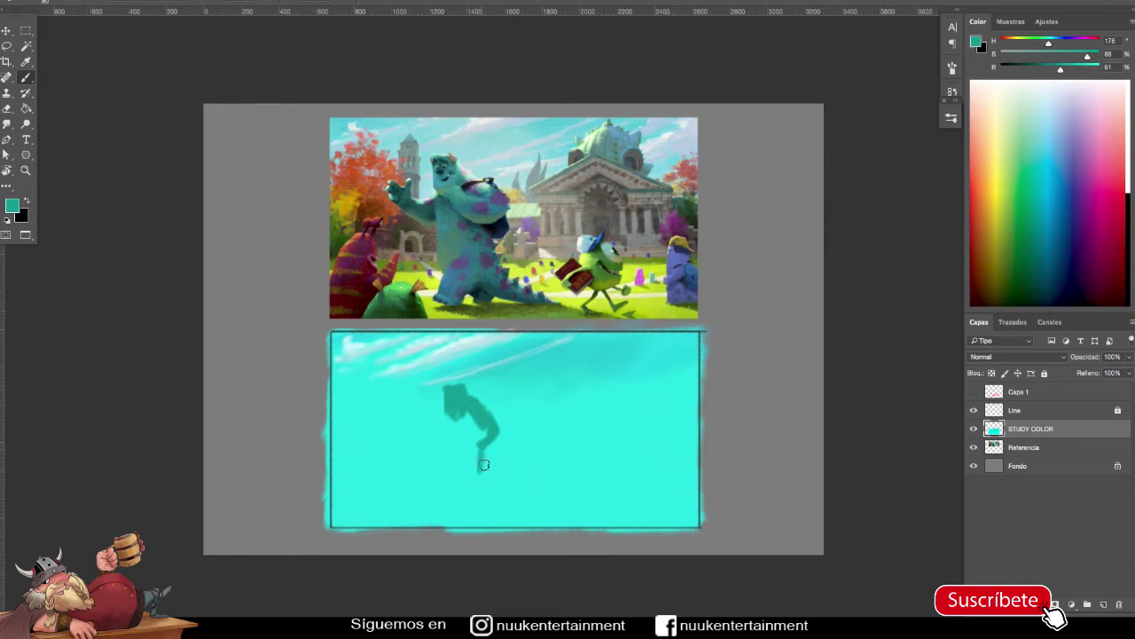
mouse_move(444, 422)
left_mouse_down()
mouse_move(461, 400)
mouse_move(477, 440)
mouse_move(484, 433)
left_mouse_up()
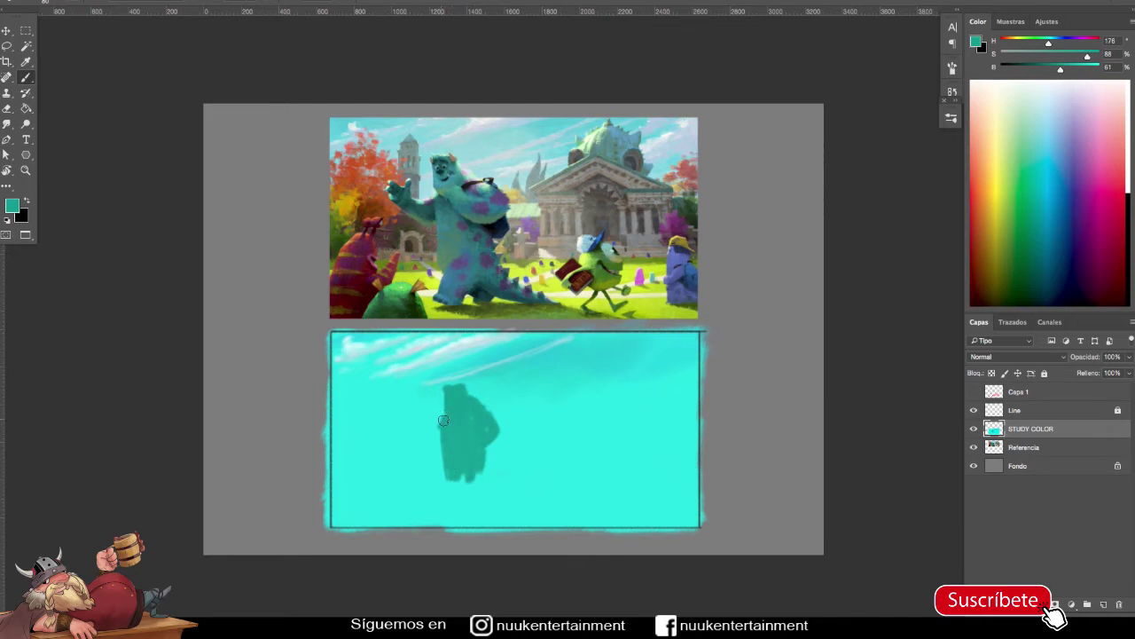
Paint the silhouette's raised arm, small details, and legs with varying brush sizes.
key("bracketleft")
key("bracketleft")
left_click_drag(419, 410, 414, 403)
left_click(419, 399)
key("bracketright")
mouse_move(408, 402)
left_mouse_down()
mouse_move(401, 418)
mouse_move(432, 416)
left_mouse_up()
key("bracketright")
key("bracketright")
key("bracketleft")
key("bracketleft")
key("bracketright")
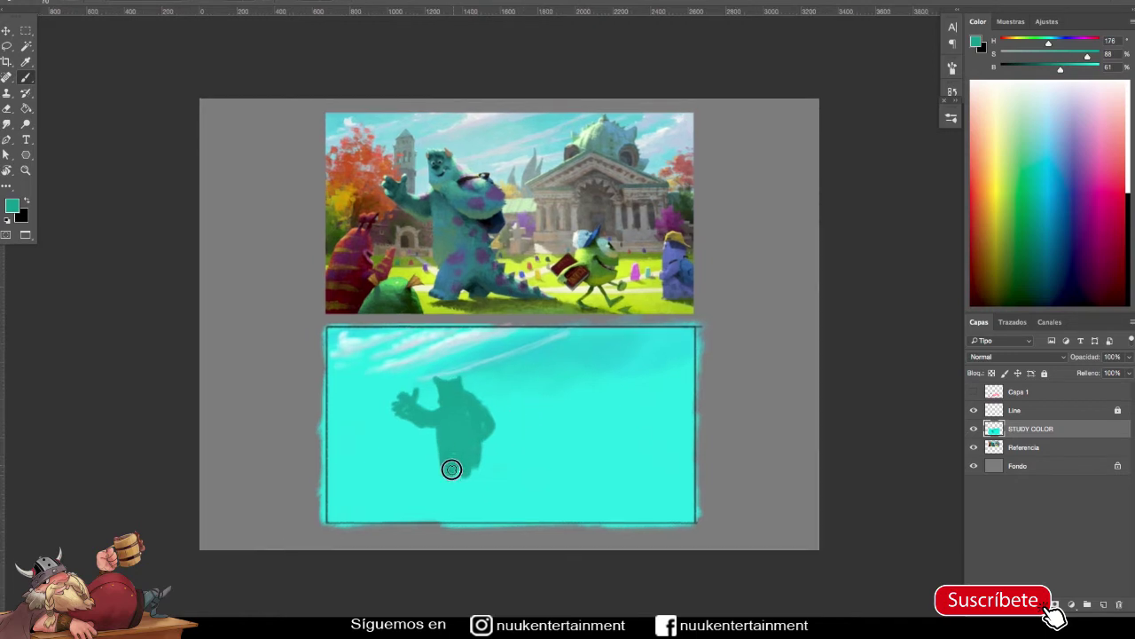
mouse_move(446, 474)
left_mouse_down()
mouse_move(431, 488)
mouse_move(461, 484)
mouse_move(463, 496)
mouse_move(471, 481)
mouse_move(499, 495)
mouse_move(467, 466)
mouse_move(470, 478)
left_mouse_up()
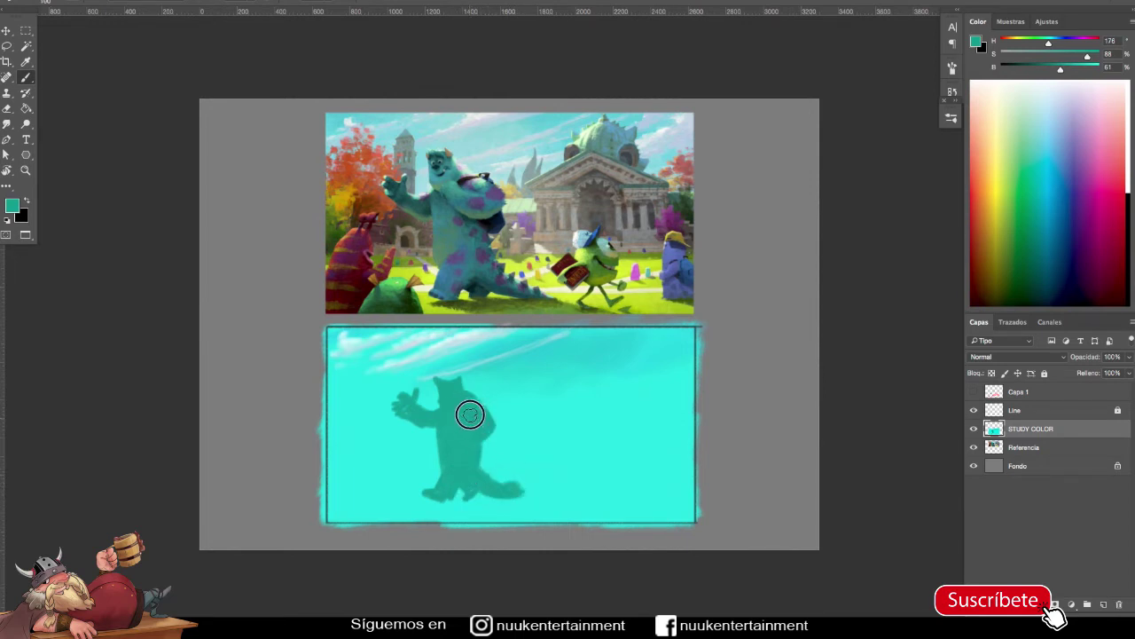
Resample the silhouette teal and darken and widen the head and upper body.
left_click(519, 471, "alt")
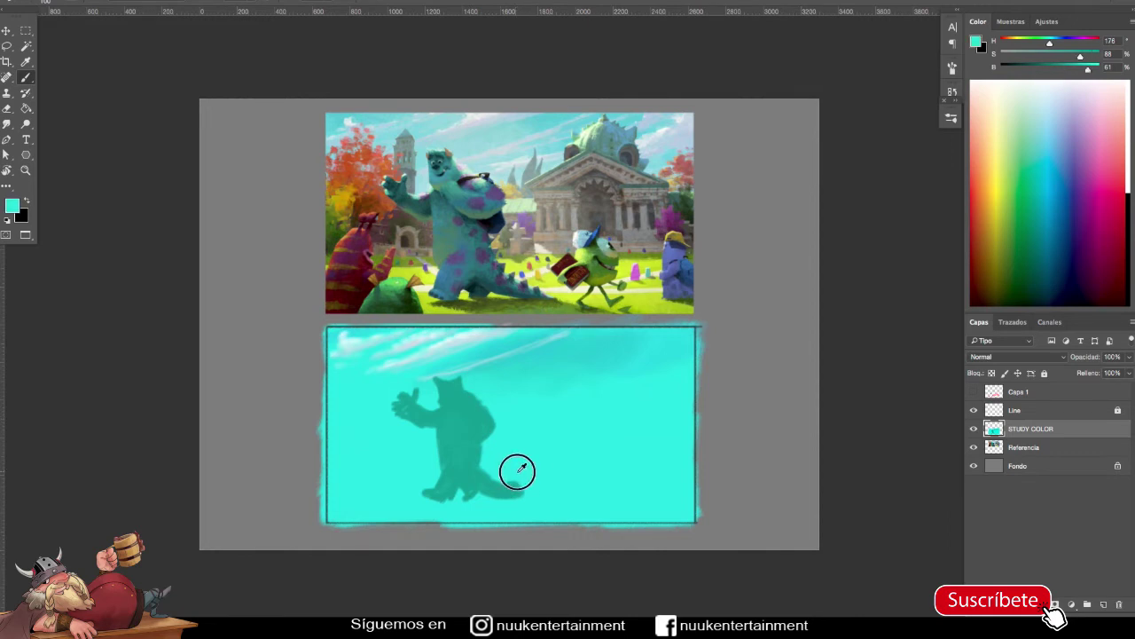
left_click_drag(501, 476, 532, 487)
left_click(462, 459, "alt")
left_click(444, 382, "alt")
left_click(443, 382, "alt")
left_click(456, 374, "alt")
left_click(458, 378, "alt")
left_click(468, 380, "alt")
left_click_drag(468, 380, 490, 427)
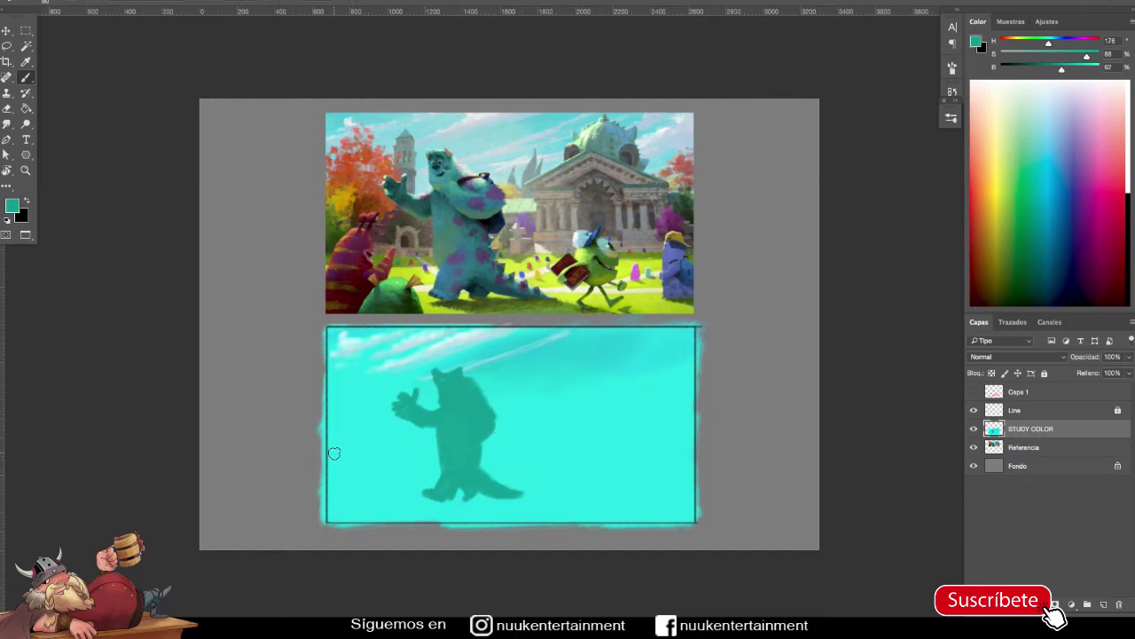
Thicken the silhouette's raised hand and draw a near-white guide mark on the reference.
left_click_drag(395, 404, 402, 403)
left_click(358, 232, "alt")
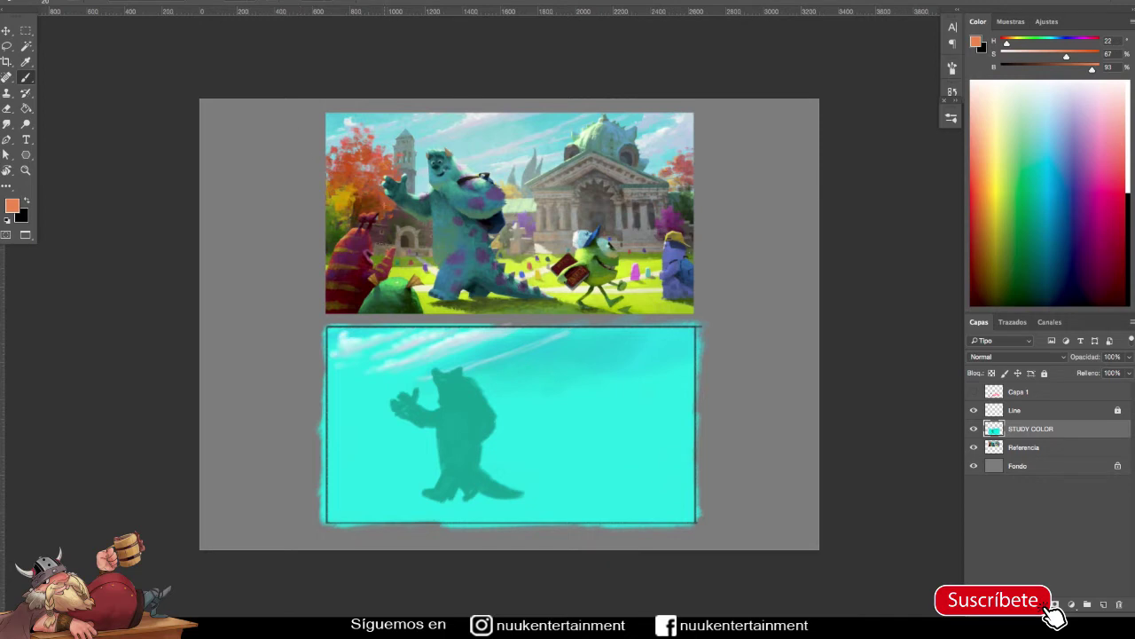
left_click(482, 111, "alt")
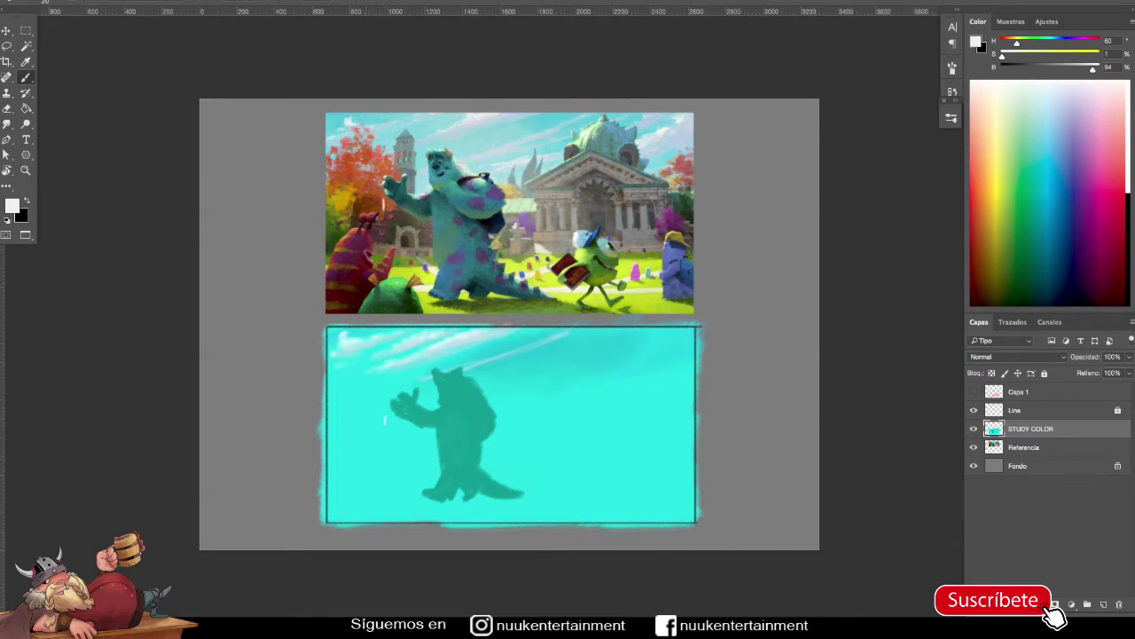
left_click_drag(379, 201, 339, 199)
Draw and undo a light guide line on the study, then outline the silhouette's back in dark teal.
left_click(382, 417, "shift")
left_click_drag(383, 416, 332, 415)
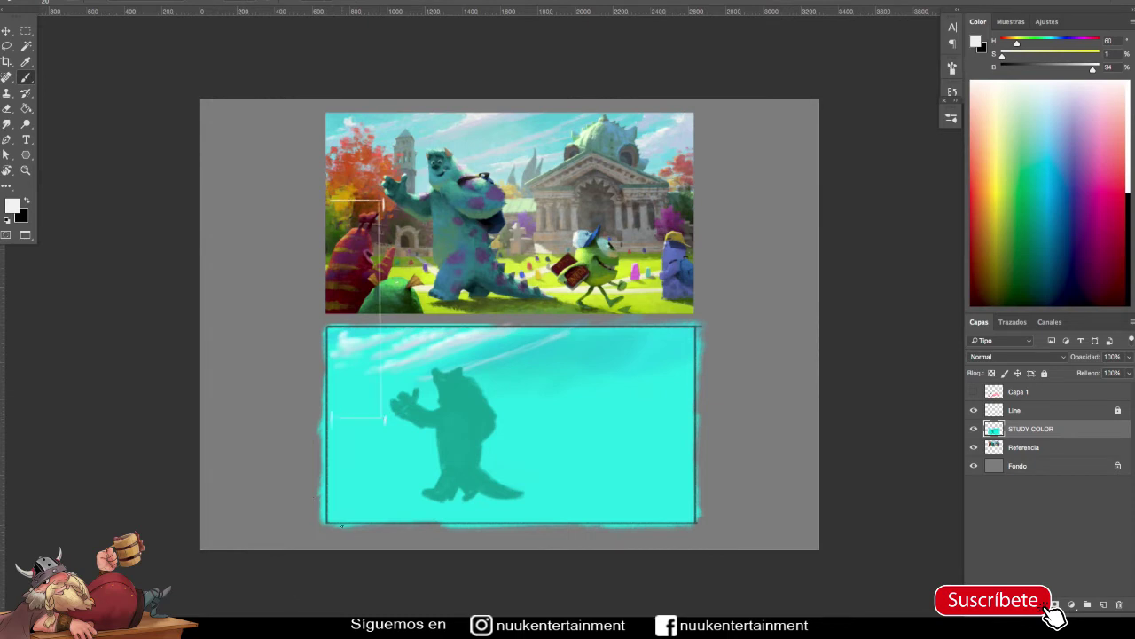
key("ctrl+z")
left_click(442, 373, "alt")
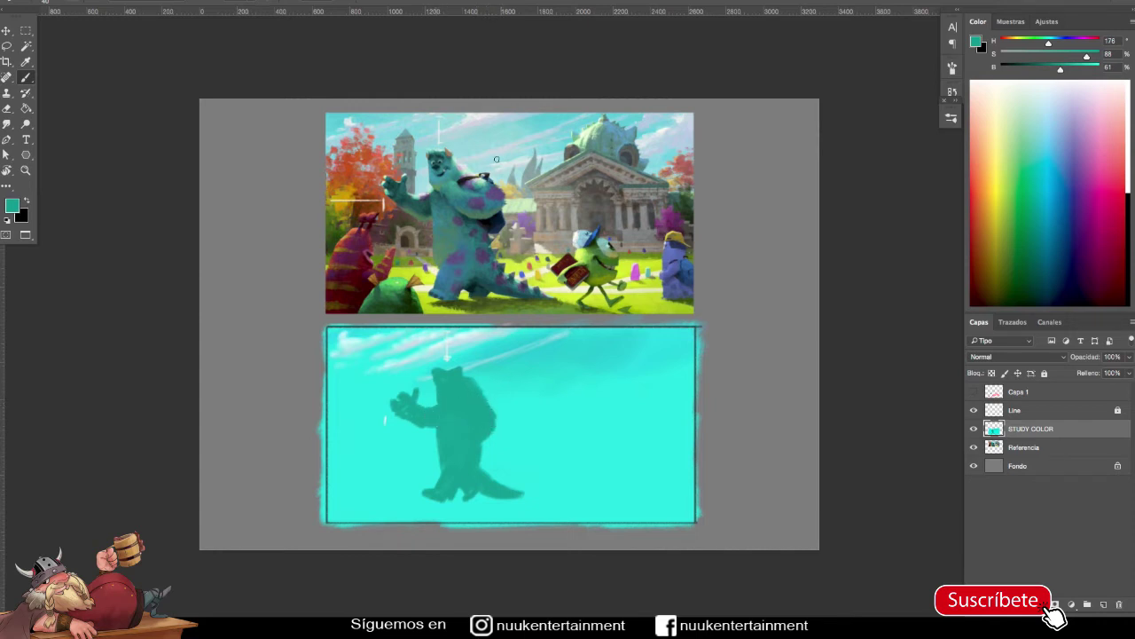
mouse_move(468, 379)
left_mouse_down()
mouse_move(489, 401)
mouse_move(497, 443)
mouse_move(482, 398)
mouse_move(478, 451)
left_mouse_up()
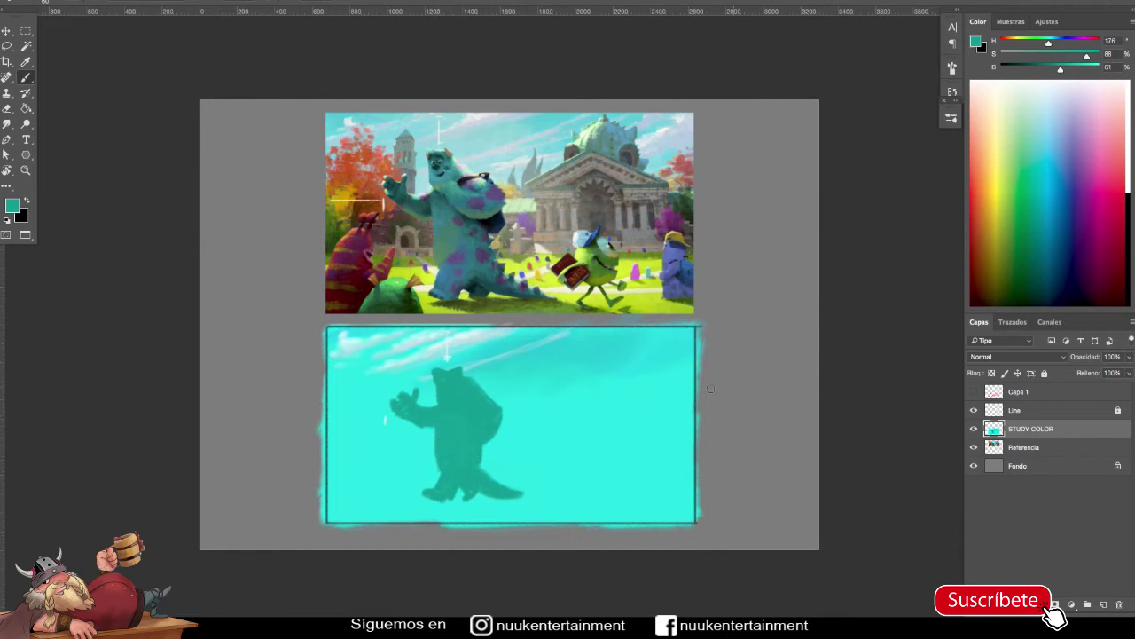
Draw a dark horizon line across the reference, redrawing it further right.
left_click(502, 237, "alt")
left_click_drag(506, 235, 730, 236)
key("ctrl+z")
left_click_drag(497, 232, 752, 233)
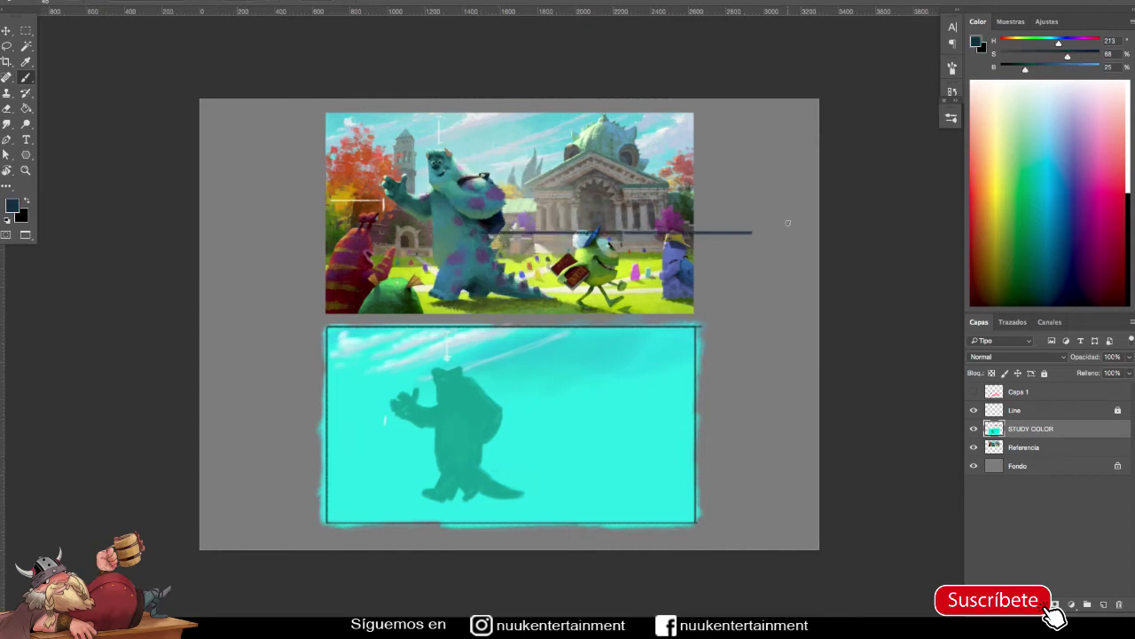
Paint a small teal monster at the study's right edge and add the new Capa 2 layer.
left_click(455, 414, "alt")
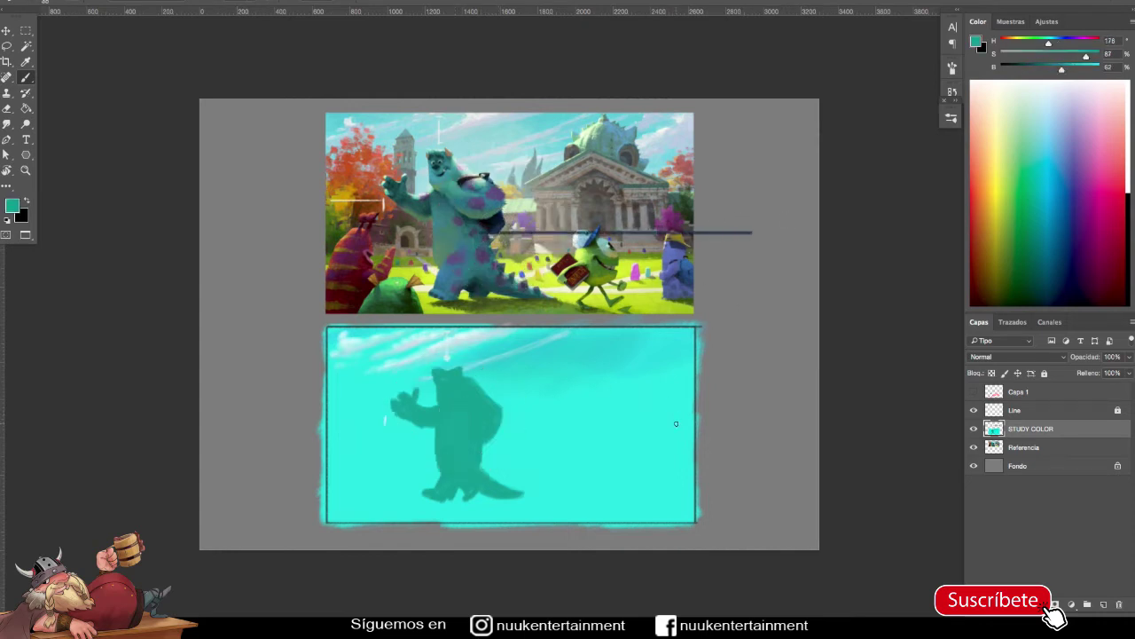
left_click_drag(483, 449, 667, 449)
key("ctrl+z")
mouse_move(674, 435)
left_mouse_down()
mouse_move(665, 490)
mouse_move(694, 493)
left_mouse_up()
mouse_move(683, 439)
left_mouse_down()
mouse_move(667, 470)
mouse_move(671, 479)
mouse_move(682, 458)
mouse_move(674, 485)
mouse_move(684, 487)
mouse_move(676, 438)
mouse_move(684, 489)
left_mouse_up()
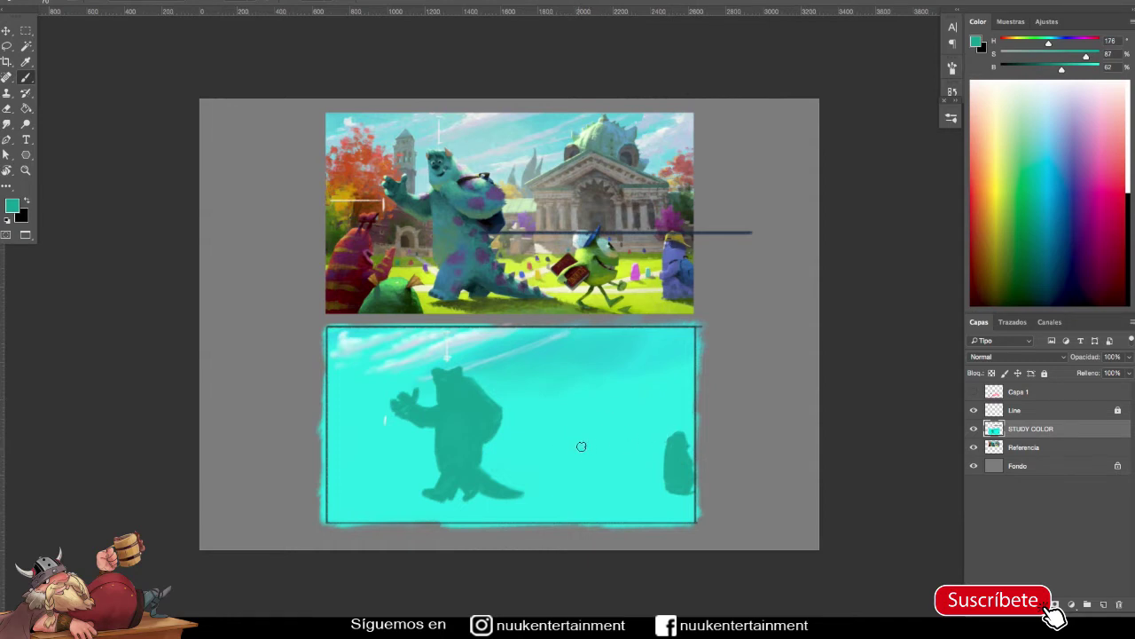
mouse_move(583, 432)
left_mouse_down()
mouse_move(568, 464)
mouse_move(611, 453)
mouse_move(597, 451)
left_mouse_up()
key("ctrl+z")
left_click(1101, 602)
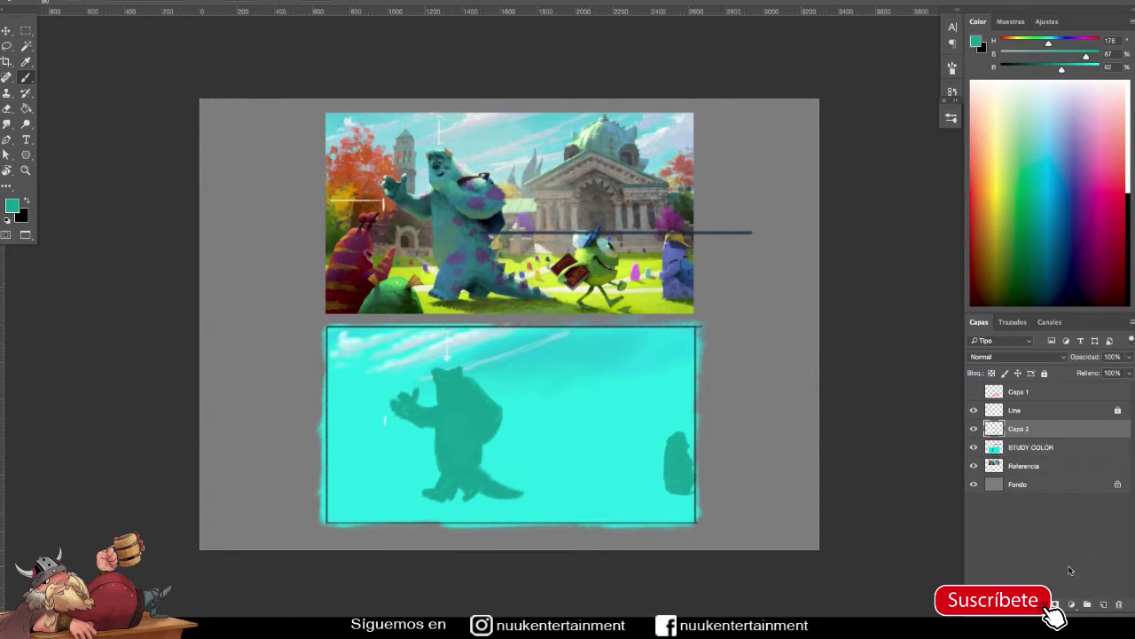
Paint Mike's round dark teal body, nudge it up and left, and shrink it slightly.
mouse_move(592, 440)
left_mouse_down()
mouse_move(603, 438)
mouse_move(577, 459)
mouse_move(590, 476)
mouse_move(595, 456)
mouse_move(583, 477)
mouse_move(606, 477)
mouse_move(611, 456)
mouse_move(595, 441)
mouse_move(578, 451)
left_mouse_up()
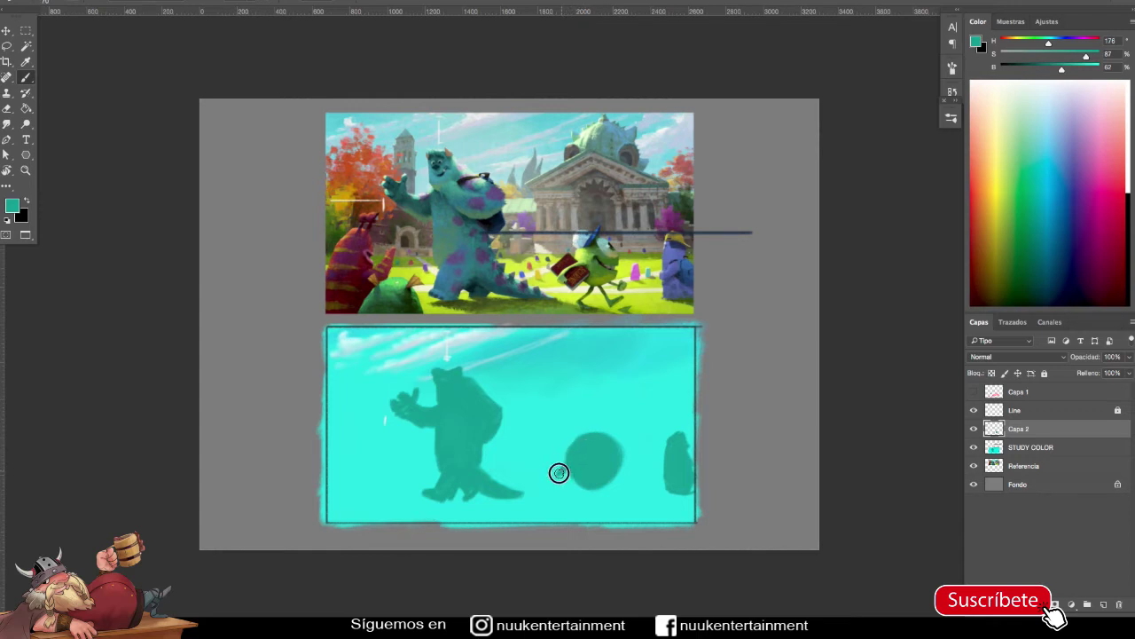
left_click_drag(612, 475, 601, 466)
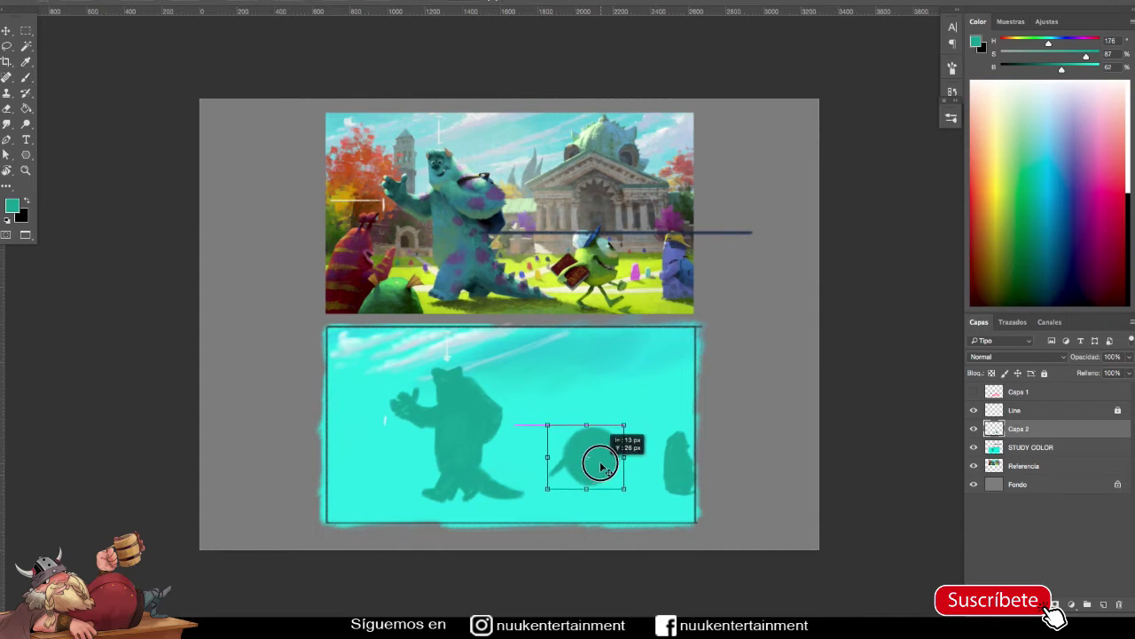
left_click_drag(601, 465, 600, 460)
key("b")
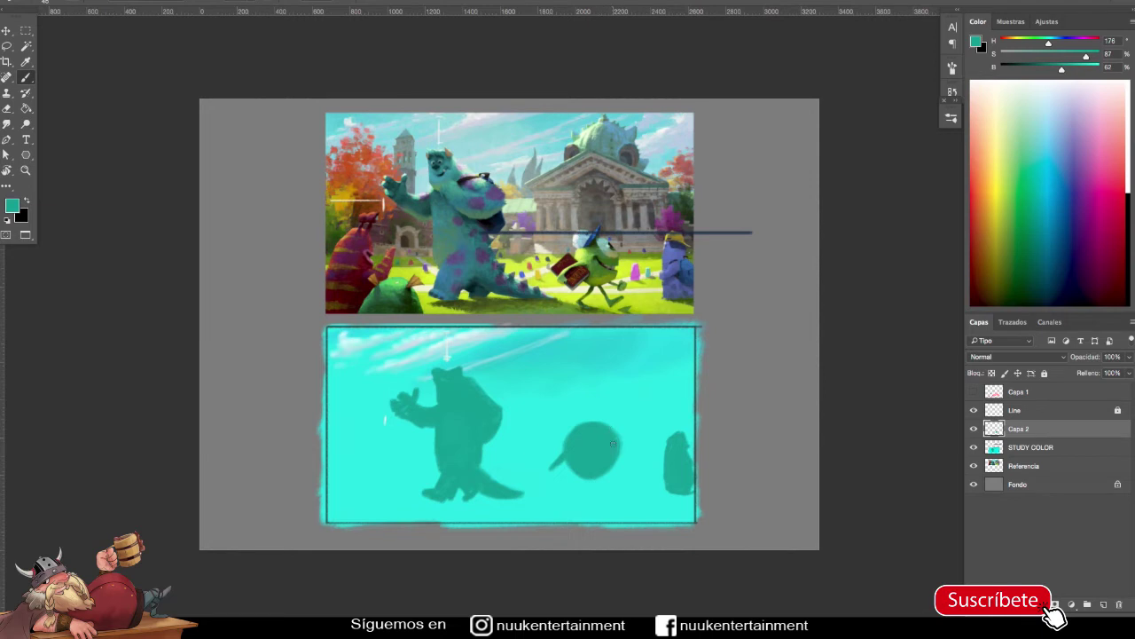
key("ctrl+t")
left_click_drag(620, 414, 611, 427)
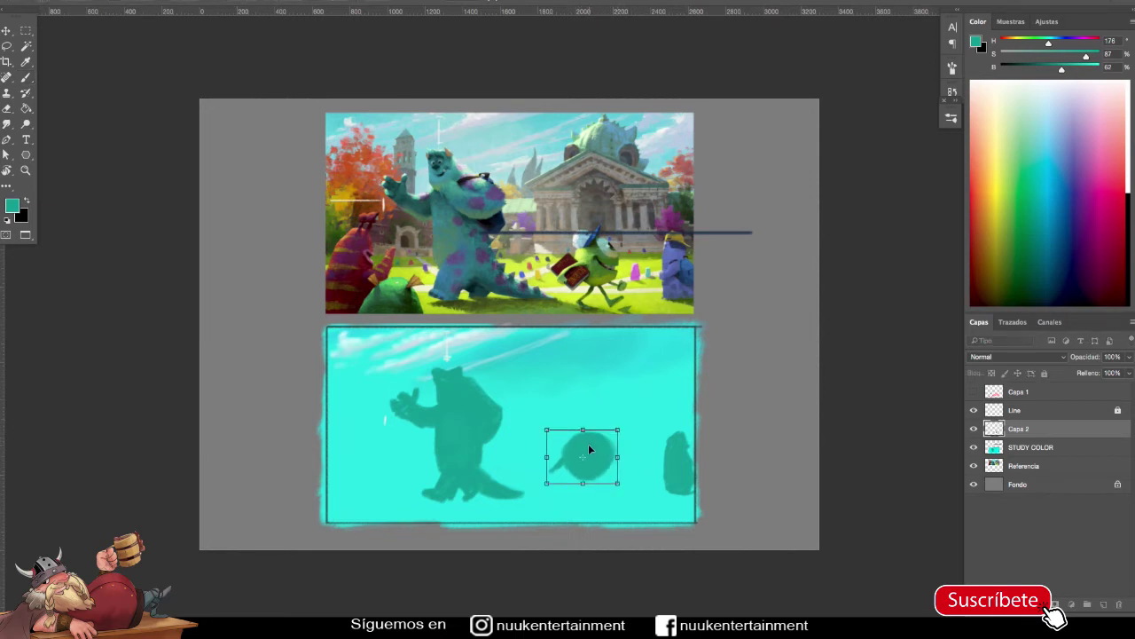
key("Return")
key("b")
Sample the dark teal and paint Mike's arm and leg, undoing a stray horizontal line.
left_click(588, 450, "alt")
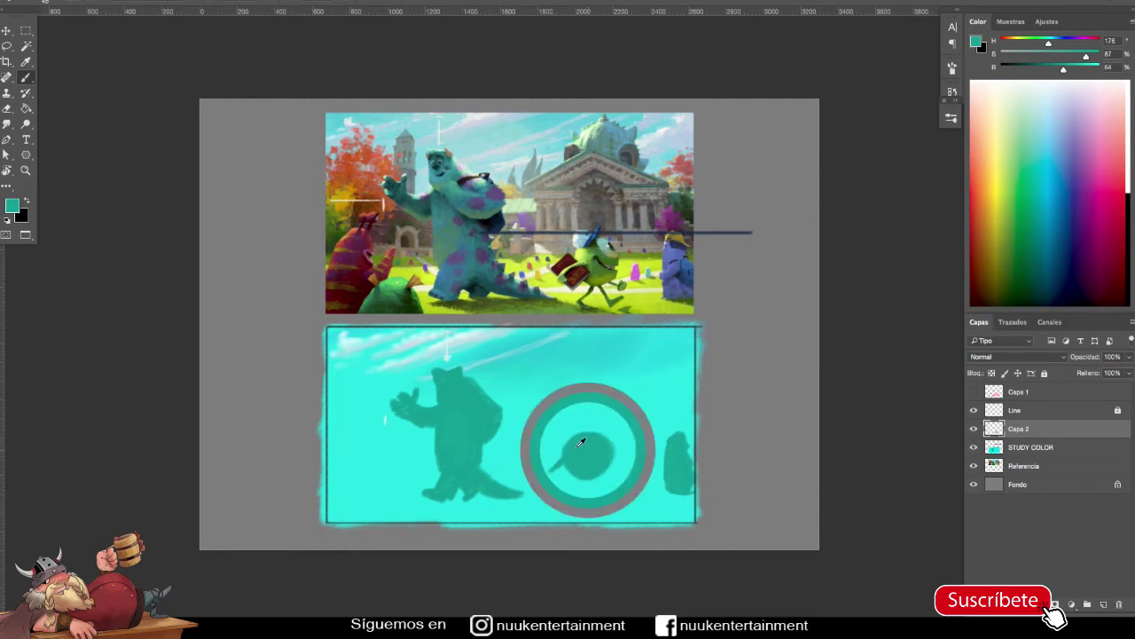
mouse_move(556, 460)
left_mouse_down()
mouse_move(525, 491)
mouse_move(555, 478)
mouse_move(553, 466)
mouse_move(562, 474)
mouse_move(560, 461)
left_mouse_up()
key("bracketright")
key("bracketleft")
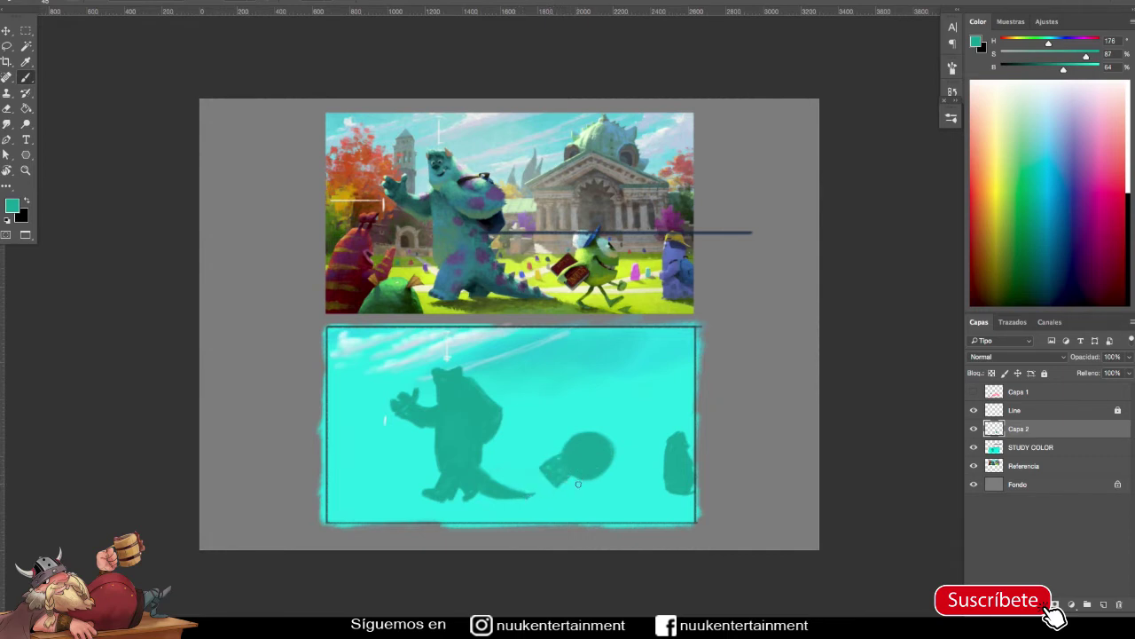
mouse_move(582, 477)
left_mouse_down()
mouse_move(566, 499)
mouse_move(600, 495)
left_mouse_up()
left_click_drag(481, 441, 667, 442)
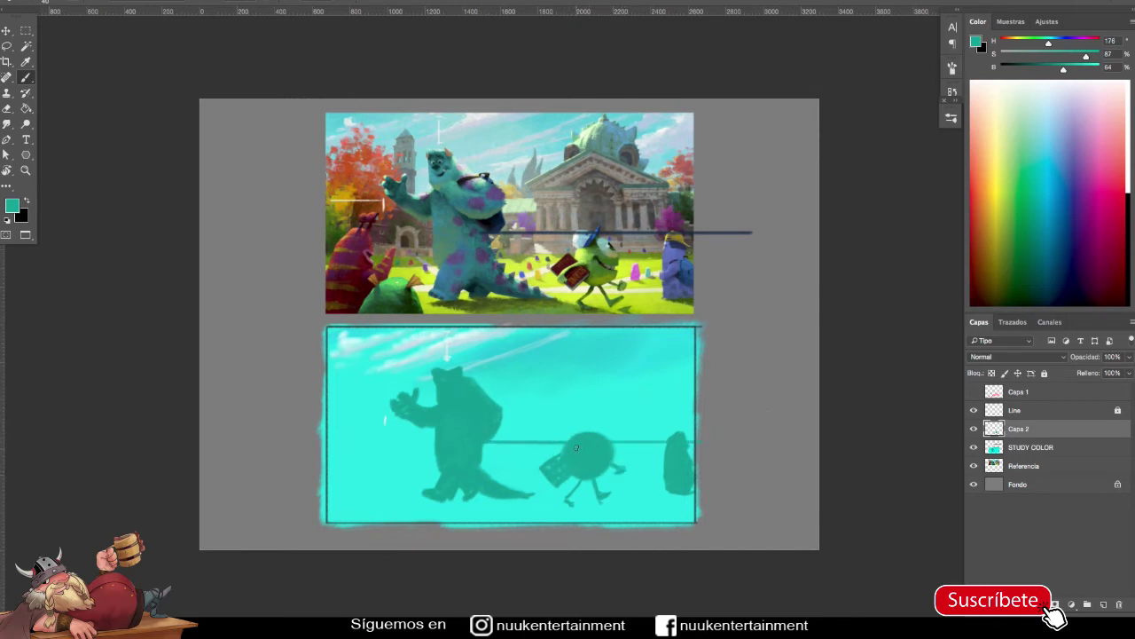
key("ctrl+z")
Lasso Mike's silhouette and try a tilting transform, then cancel it and deselect.
key("l")
left_click_drag(590, 417, 624, 409)
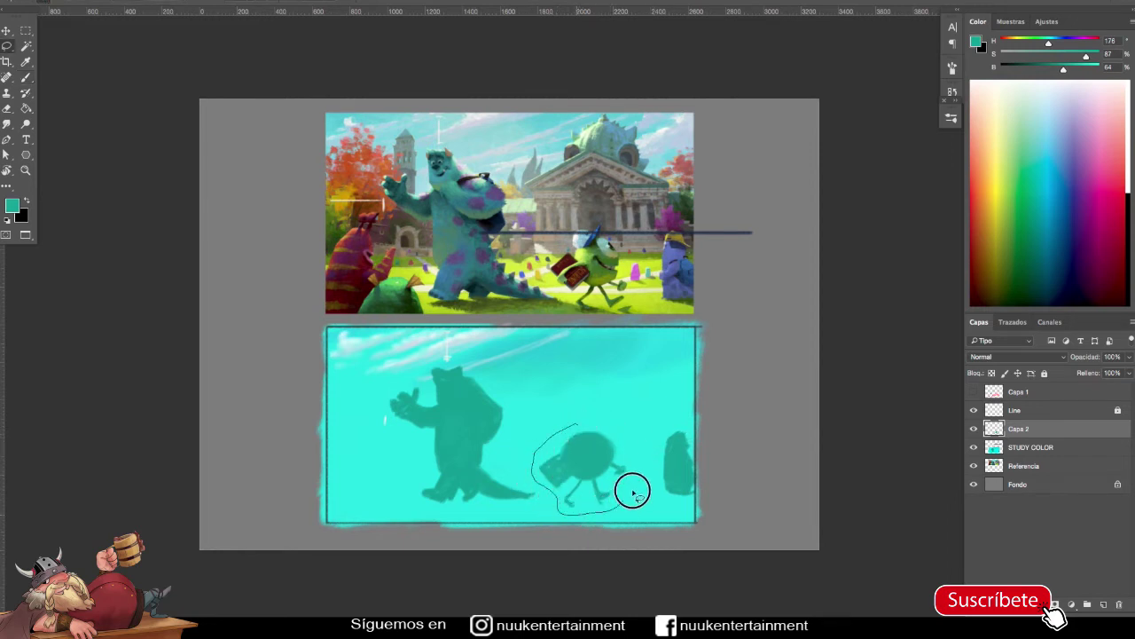
key("ctrl+t")
left_click_drag(633, 413, 620, 452)
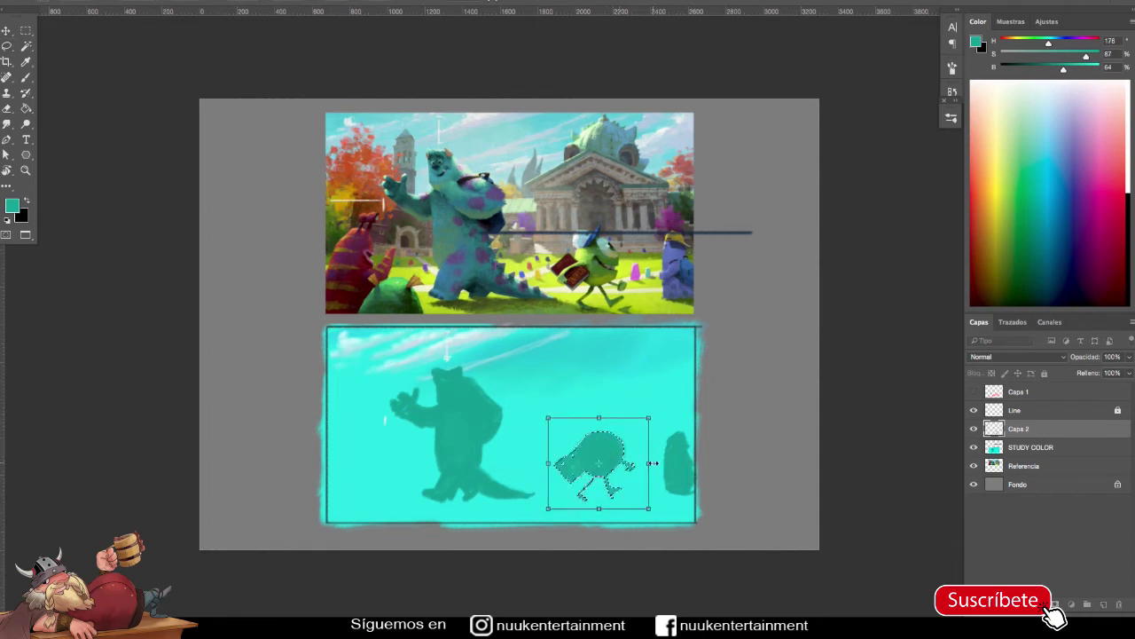
key("Escape")
key("ctrl+d")
key("b")
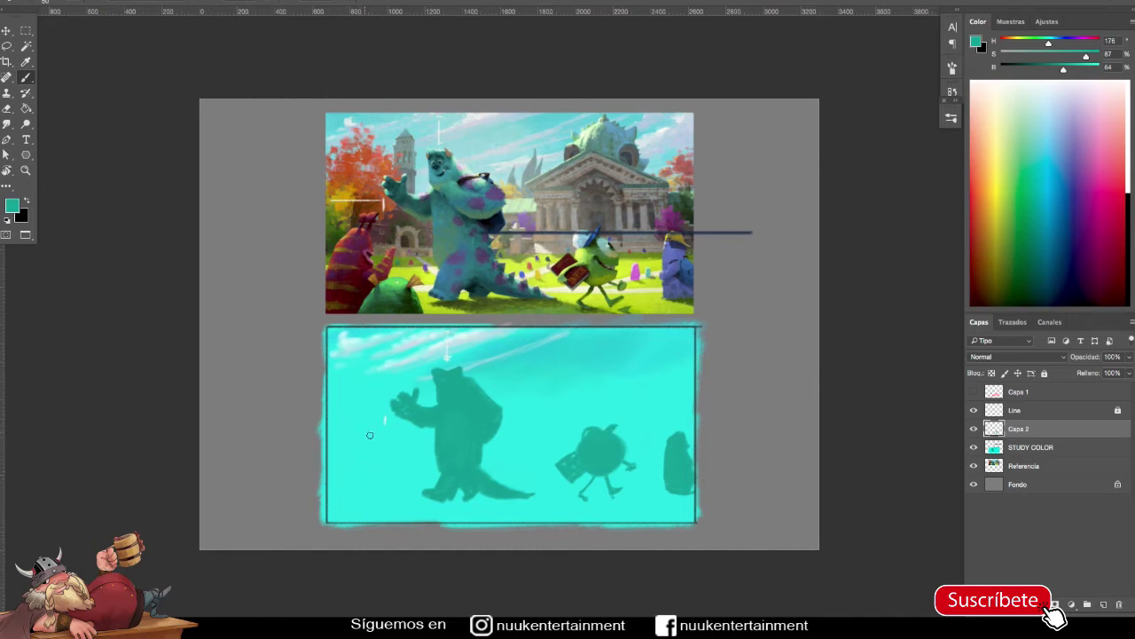
Block in the lower-left monster's head and body in dark teal.
mouse_move(331, 470)
left_mouse_down()
mouse_move(364, 442)
mouse_move(371, 479)
mouse_move(388, 449)
left_mouse_up()
mouse_move(358, 518)
left_mouse_down()
mouse_move(381, 481)
mouse_move(408, 526)
mouse_move(367, 497)
mouse_move(385, 457)
mouse_move(349, 496)
mouse_move(334, 485)
mouse_move(350, 449)
mouse_move(362, 462)
mouse_move(337, 469)
mouse_move(327, 506)
mouse_move(342, 515)
mouse_move(381, 493)
mouse_move(400, 515)
mouse_move(347, 497)
mouse_move(364, 482)
mouse_move(397, 512)
left_mouse_up()
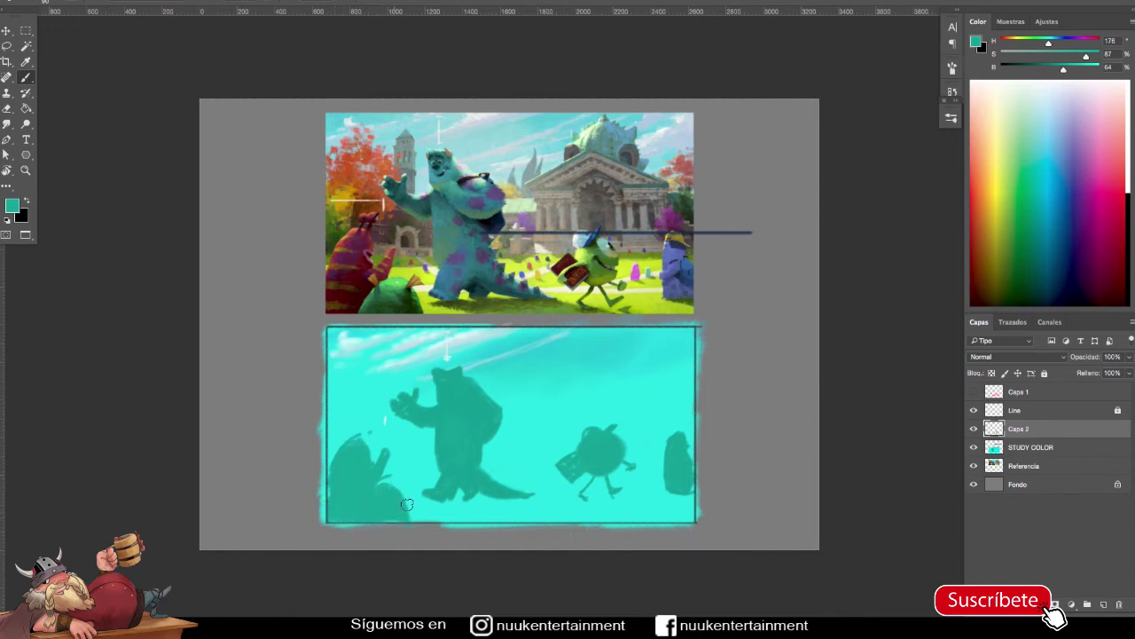
scroll(683, 510, "down", 2)
scroll(671, 519, "up", 1)
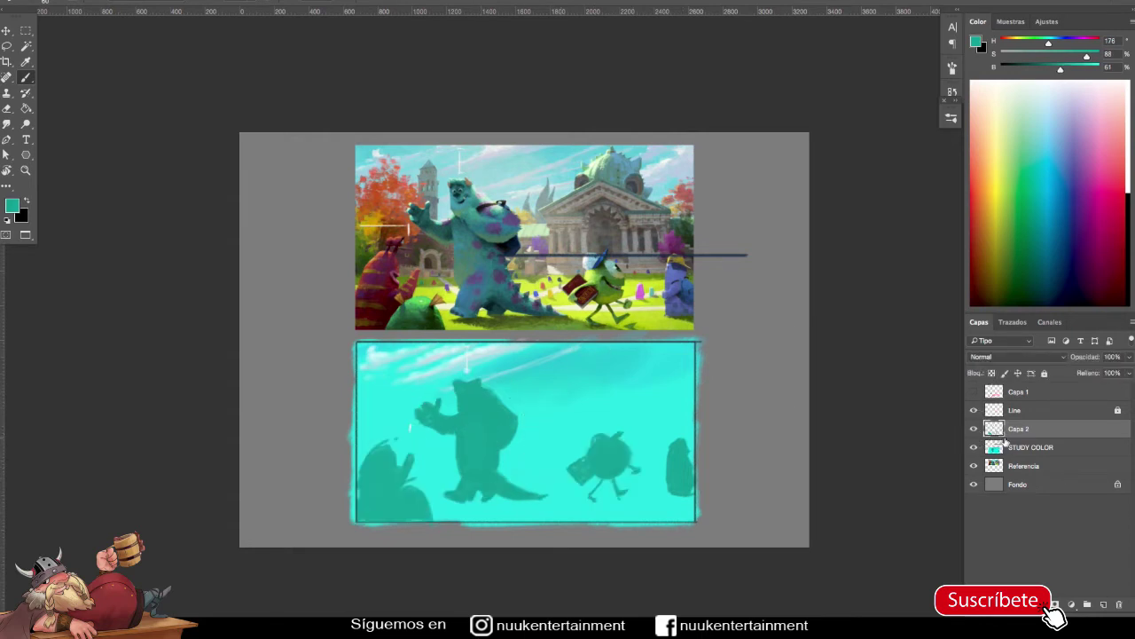
Merge the Capa 2 silhouettes down into the cyan study layer and toggle its visibility to compare.
left_click_drag(1000, 438, 1022, 452)
key("ctrl+z")
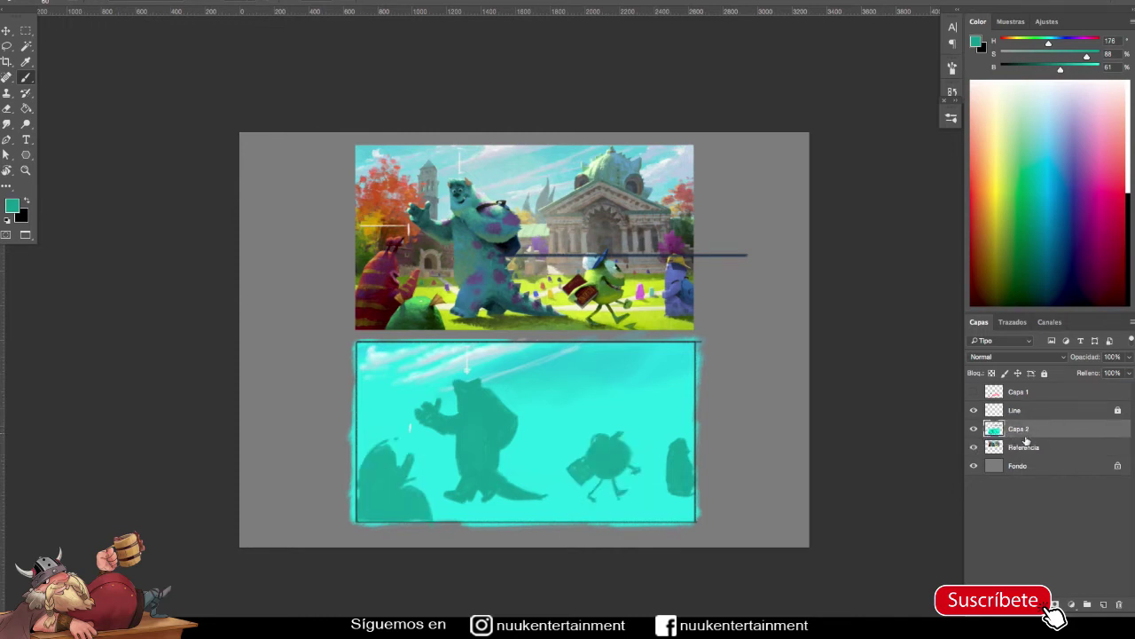
left_click(974, 428)
left_click(974, 428)
left_click(974, 428)
left_click(974, 428)
Set the foreground colour to a bluer teal (hue 193) and try a test stroke on Sulley.
left_click(976, 43)
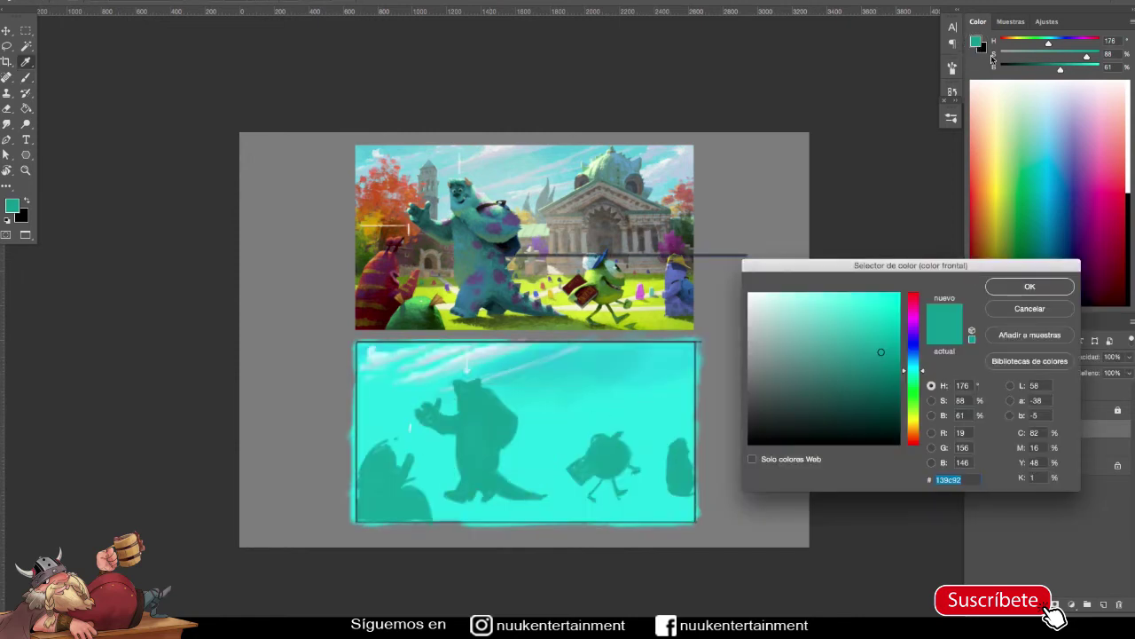
left_click_drag(905, 373, 903, 365)
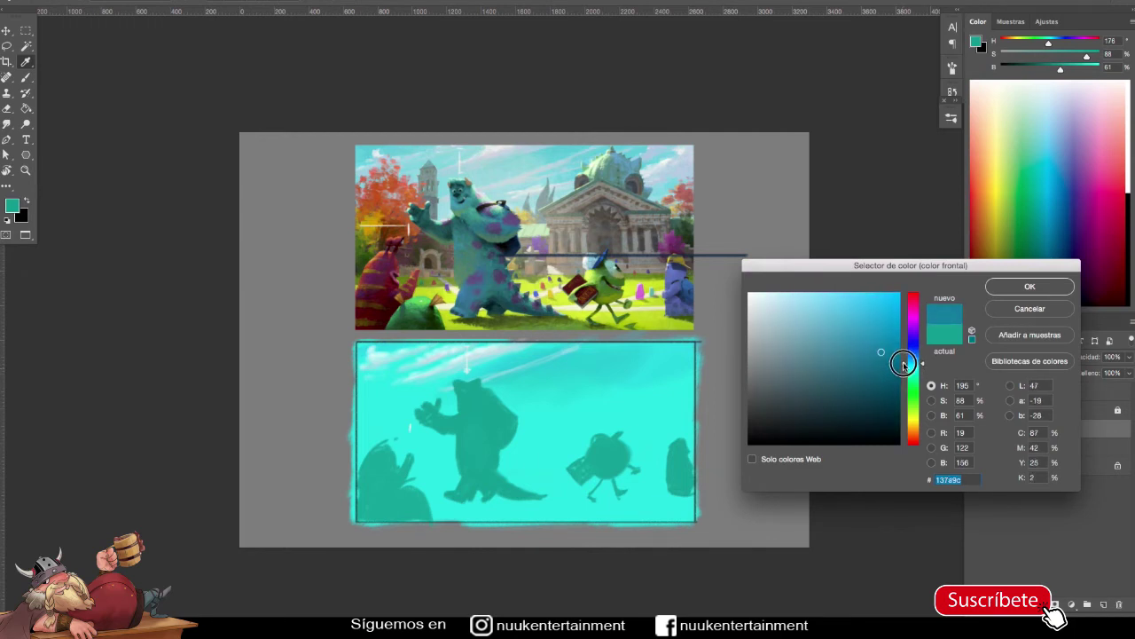
left_click(1011, 290)
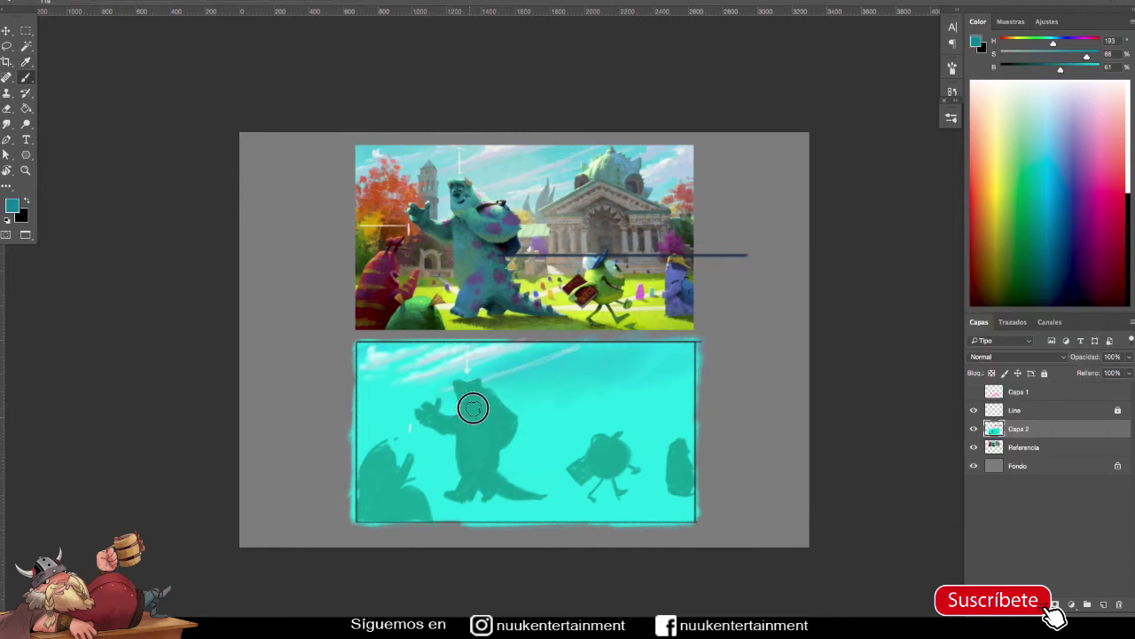
left_click_drag(471, 400, 473, 431)
key("F5")
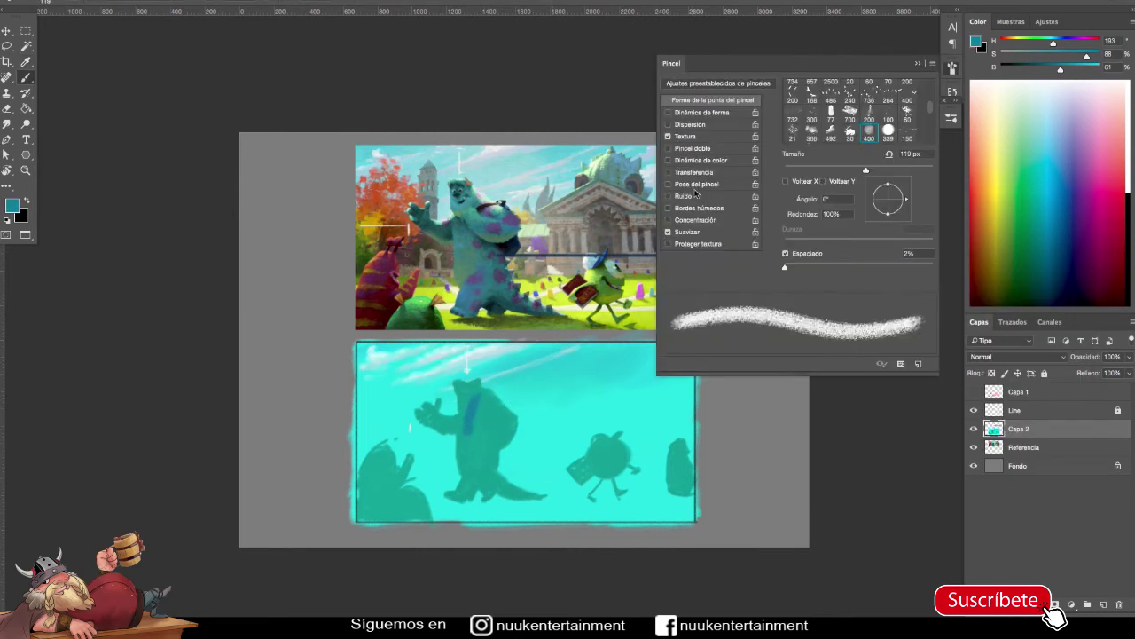
key("F5")
key("ctrl+z")
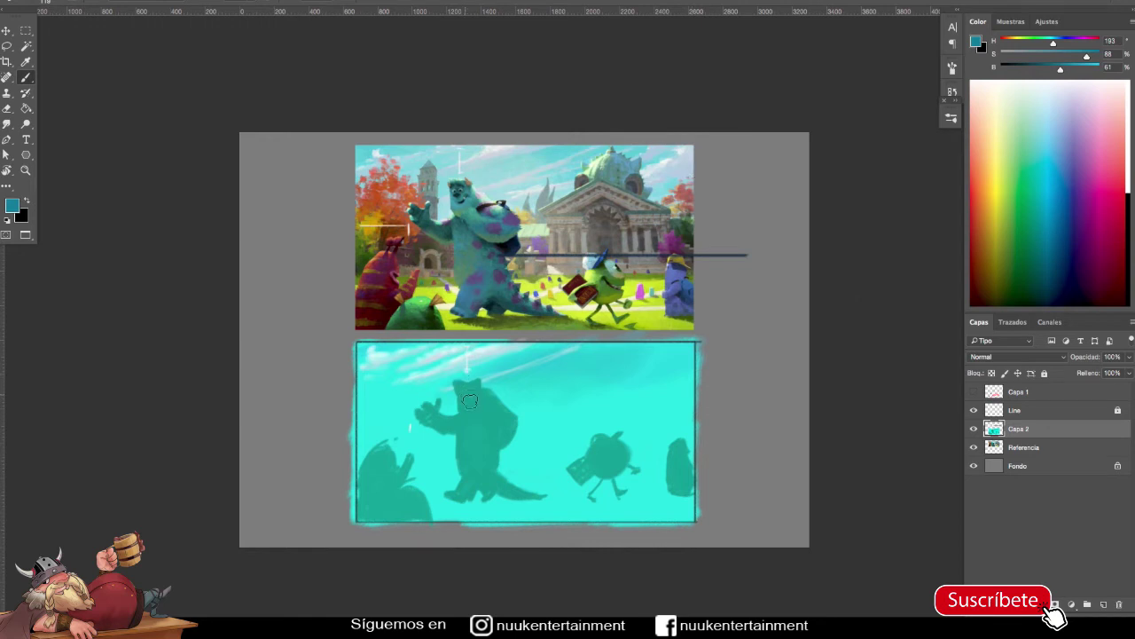
Repaint Sulley's silhouette fuller and darker with a larger brush, then shift the hue toward green.
mouse_move(478, 403)
left_mouse_down()
mouse_move(505, 431)
mouse_move(494, 400)
mouse_move(472, 427)
mouse_move(471, 482)
mouse_move(477, 425)
mouse_move(491, 446)
mouse_move(461, 494)
mouse_move(464, 473)
left_mouse_up()
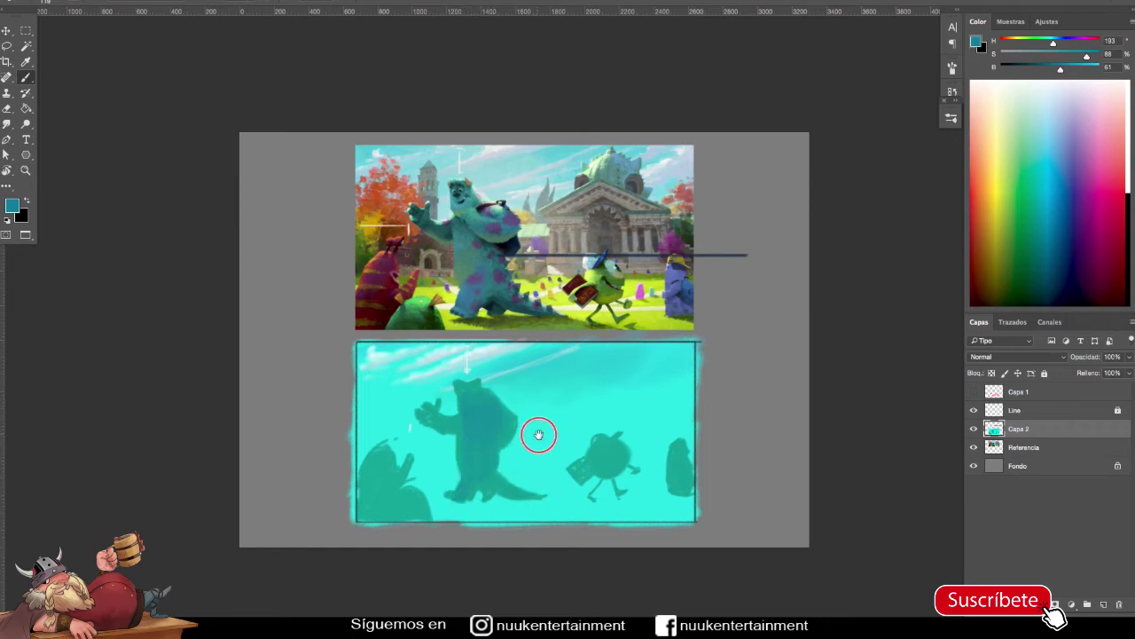
scroll(538, 431, "up", 1)
key("bracketright")
key("bracketright")
key("bracketright")
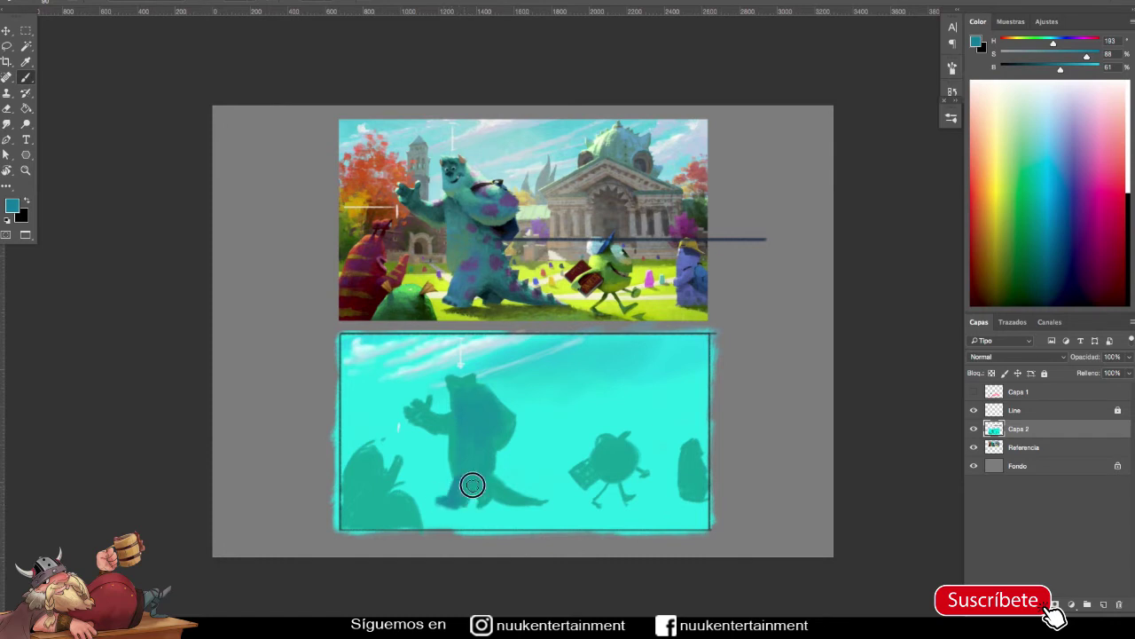
key("bracketright")
key("bracketright")
mouse_move(462, 476)
left_mouse_down()
mouse_move(464, 405)
mouse_move(461, 461)
mouse_move(492, 435)
mouse_move(479, 455)
mouse_move(481, 393)
mouse_move(491, 433)
left_mouse_up()
left_click(1021, 46)
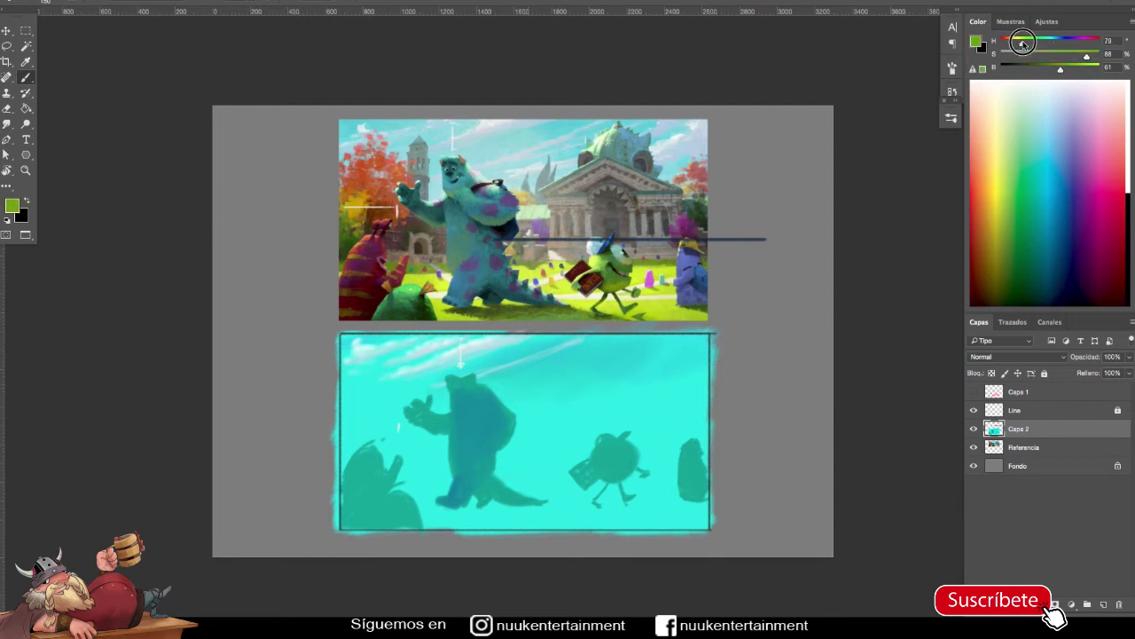
Shift the Color panel hue toward green and paint a test swatch on the margin beside the study.
left_click_drag(1021, 44, 1018, 42)
left_click_drag(755, 356, 740, 350)
scroll(770, 358, "up", 2)
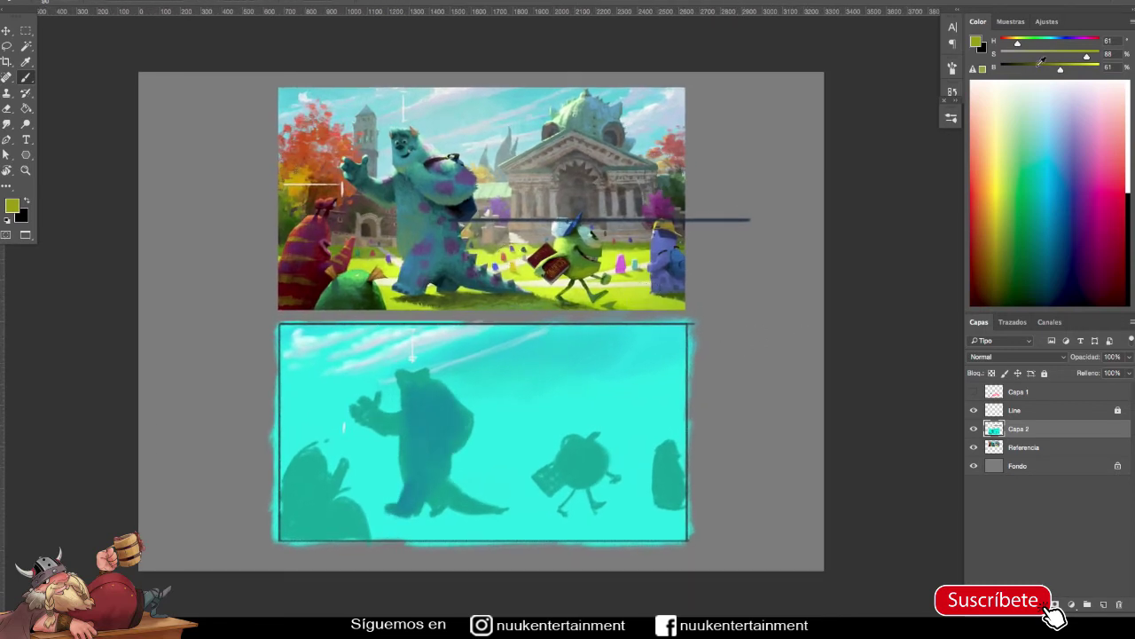
left_click_drag(1018, 44, 1028, 44)
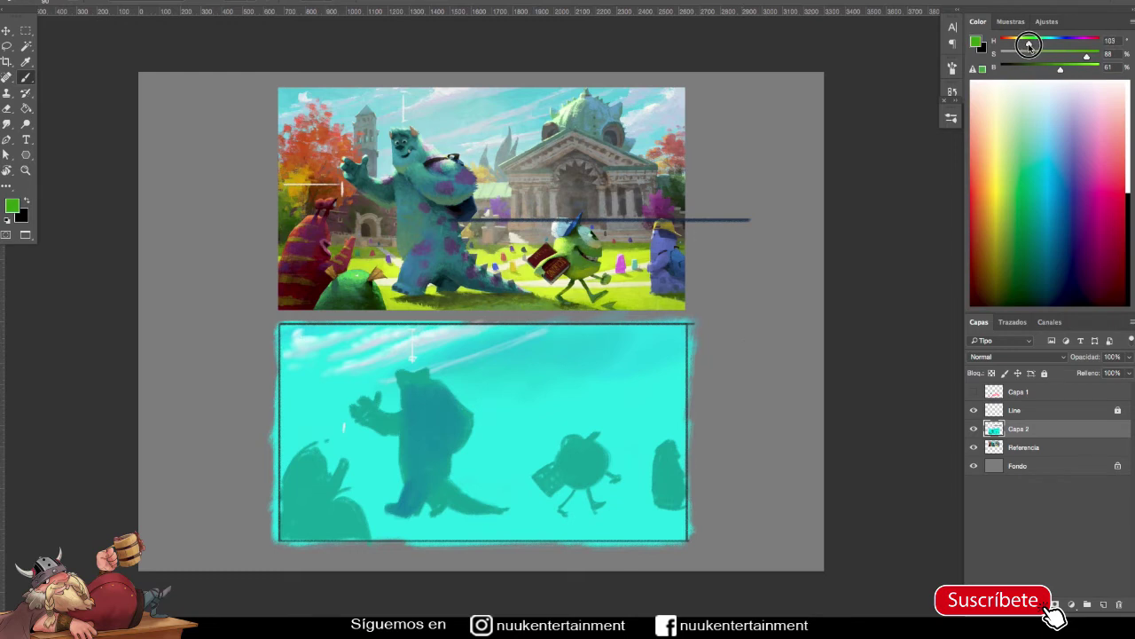
mouse_move(760, 374)
left_mouse_down()
mouse_move(763, 357)
mouse_move(772, 367)
left_mouse_up()
Brighten the colour to yellow-green and repaint the test swatch with it.
mouse_move(1028, 42)
left_mouse_down()
mouse_move(1098, 68)
mouse_move(1017, 42)
mouse_move(1091, 55)
left_mouse_up()
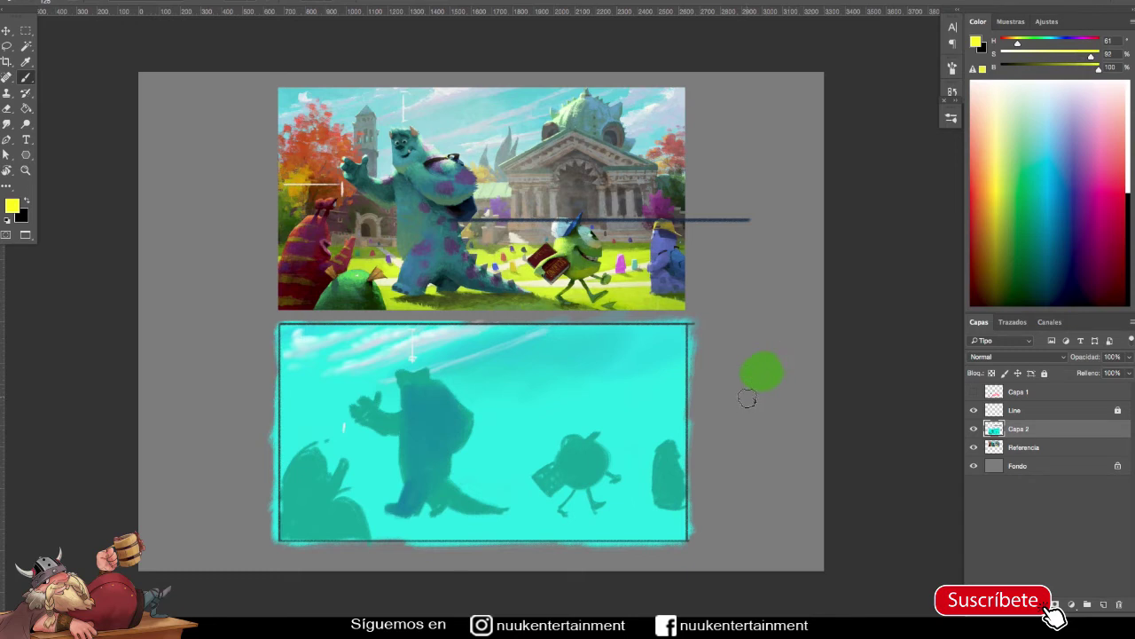
key("F6")
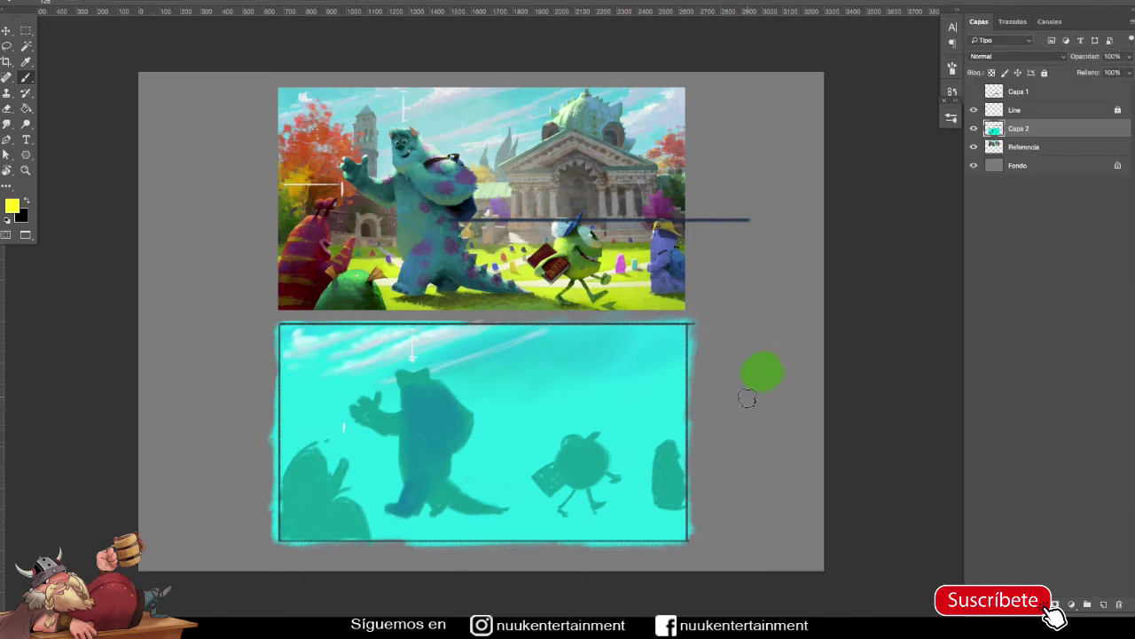
key("F6")
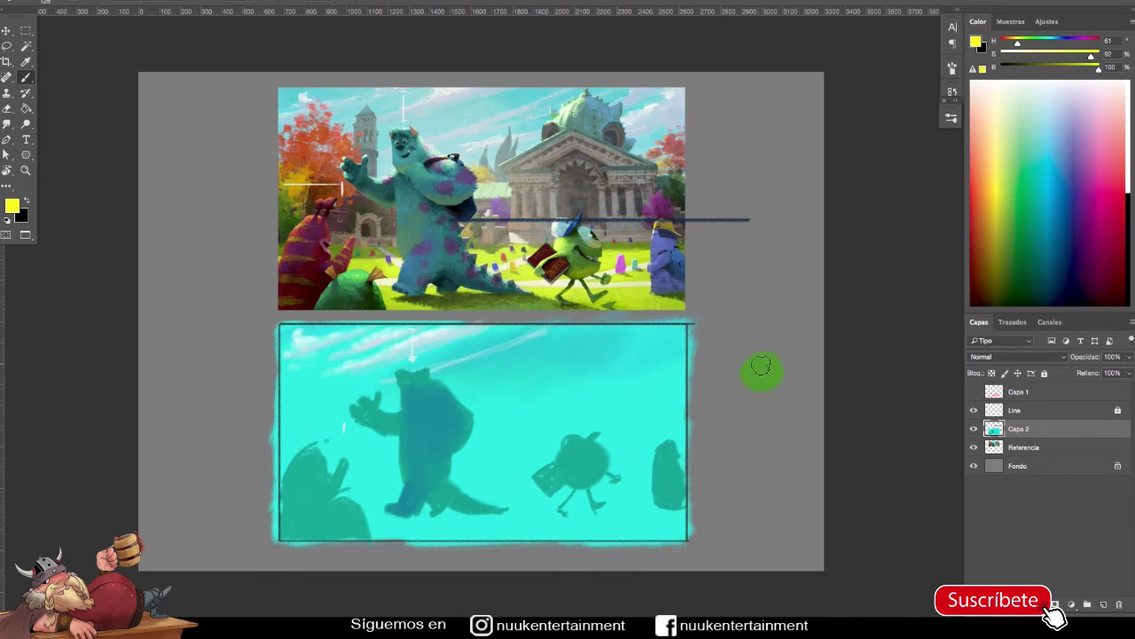
left_click_drag(761, 368, 766, 369)
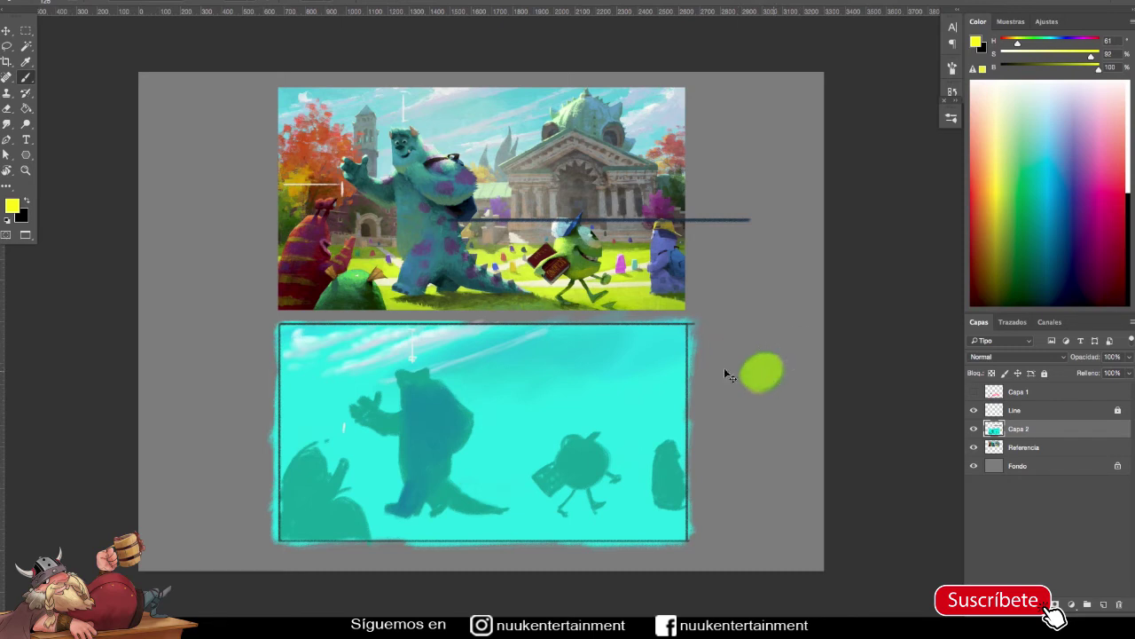
key("F5")
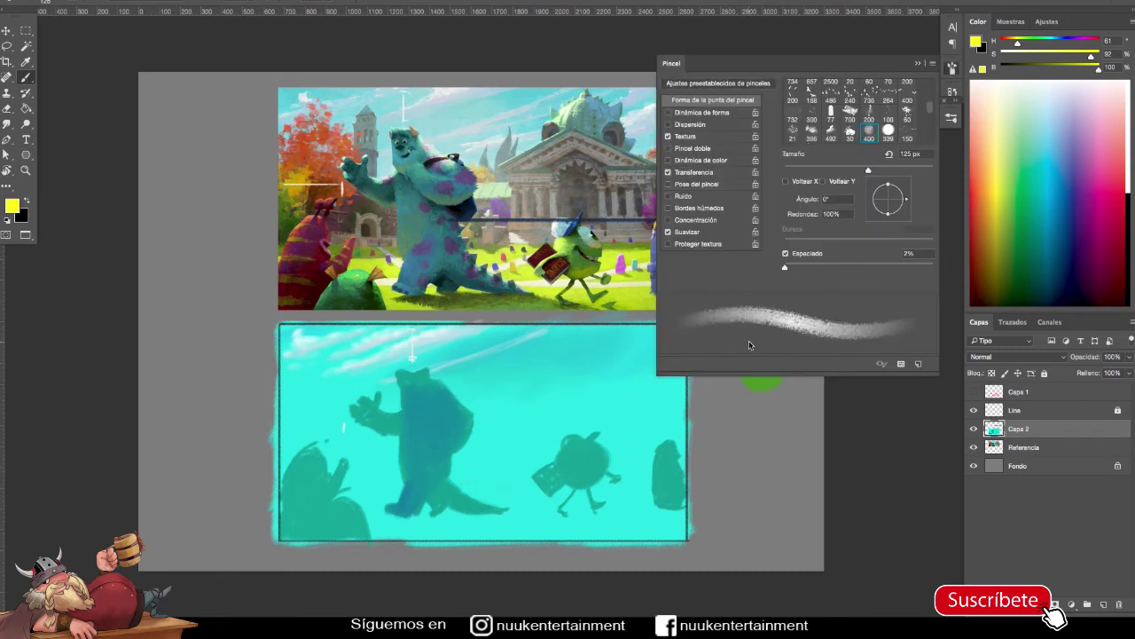
Paint yellow-green strokes along the bottom right of the study with a larger brush.
key("F5")
mouse_move(763, 385)
left_mouse_down()
mouse_move(768, 369)
mouse_move(753, 364)
mouse_move(751, 375)
mouse_move(773, 379)
mouse_move(760, 363)
mouse_move(760, 380)
mouse_move(771, 370)
mouse_move(753, 364)
mouse_move(753, 381)
mouse_move(778, 381)
mouse_move(755, 357)
mouse_move(776, 382)
mouse_move(772, 360)
mouse_move(703, 307)
left_mouse_up()
right_click(689, 304)
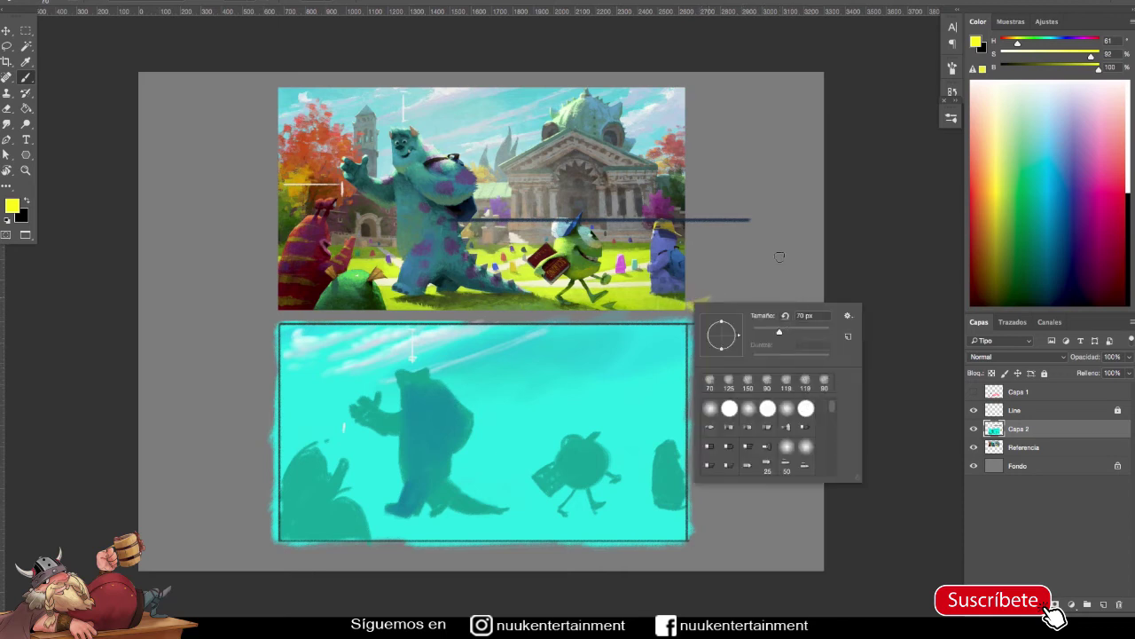
left_click(939, 270)
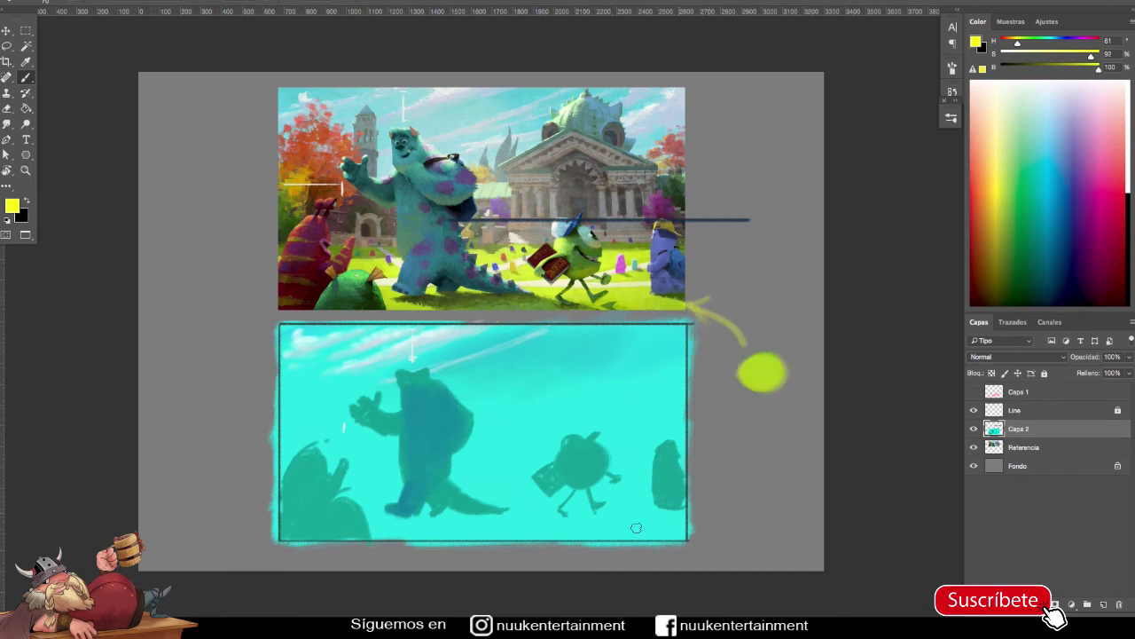
mouse_move(626, 521)
left_mouse_down()
mouse_move(664, 527)
mouse_move(388, 527)
mouse_move(582, 524)
left_mouse_up()
key("bracketright")
key("bracketright")
mouse_move(599, 531)
left_mouse_down()
mouse_move(651, 524)
mouse_move(639, 517)
left_mouse_up()
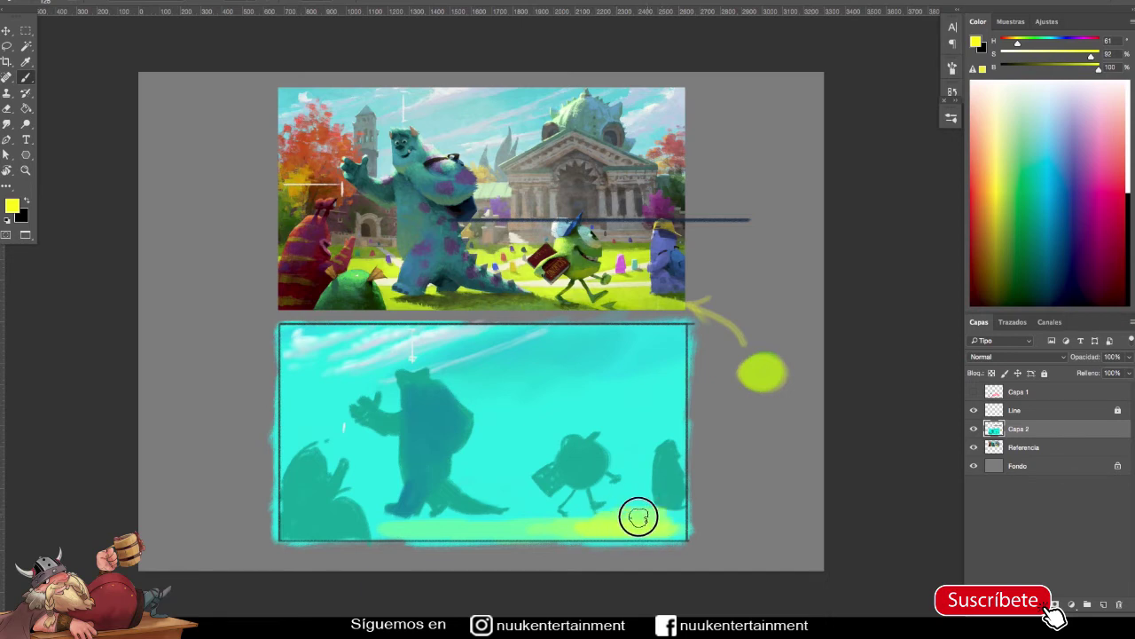
Spread bright yellow-green ground from Sulley's tail to Mike, undoing paint that covered Mike's legs.
key("bracketright")
key("bracketright")
mouse_move(634, 519)
left_mouse_down()
mouse_move(615, 507)
mouse_move(574, 515)
left_mouse_up()
key("ctrl+z")
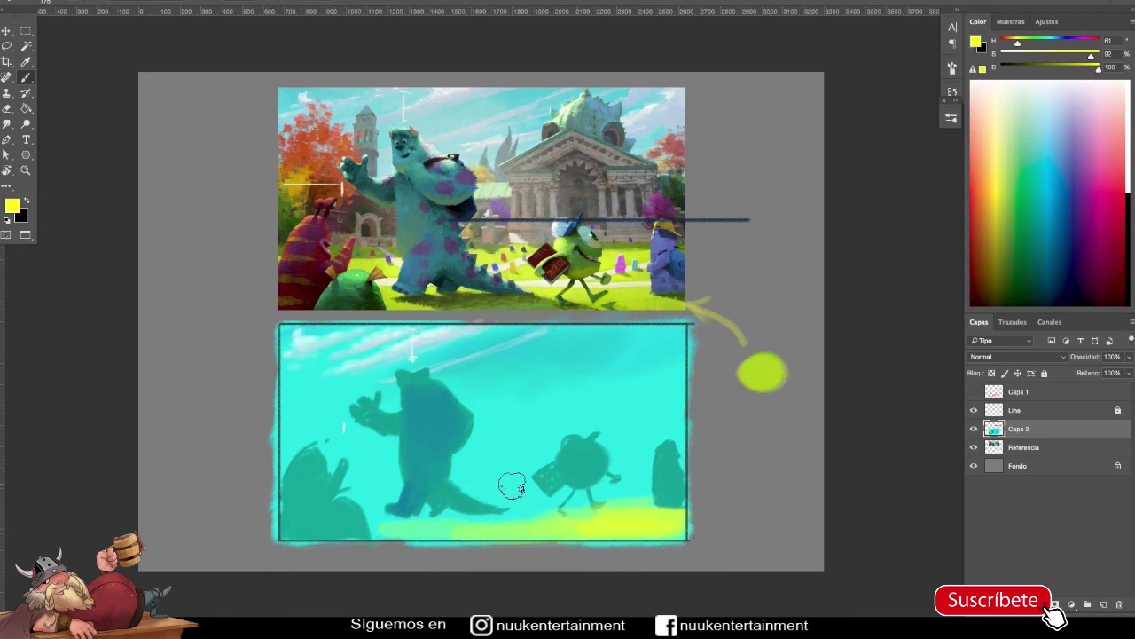
key("F5")
key("F5")
left_click_drag(388, 479, 384, 479)
left_click_drag(453, 459, 558, 454)
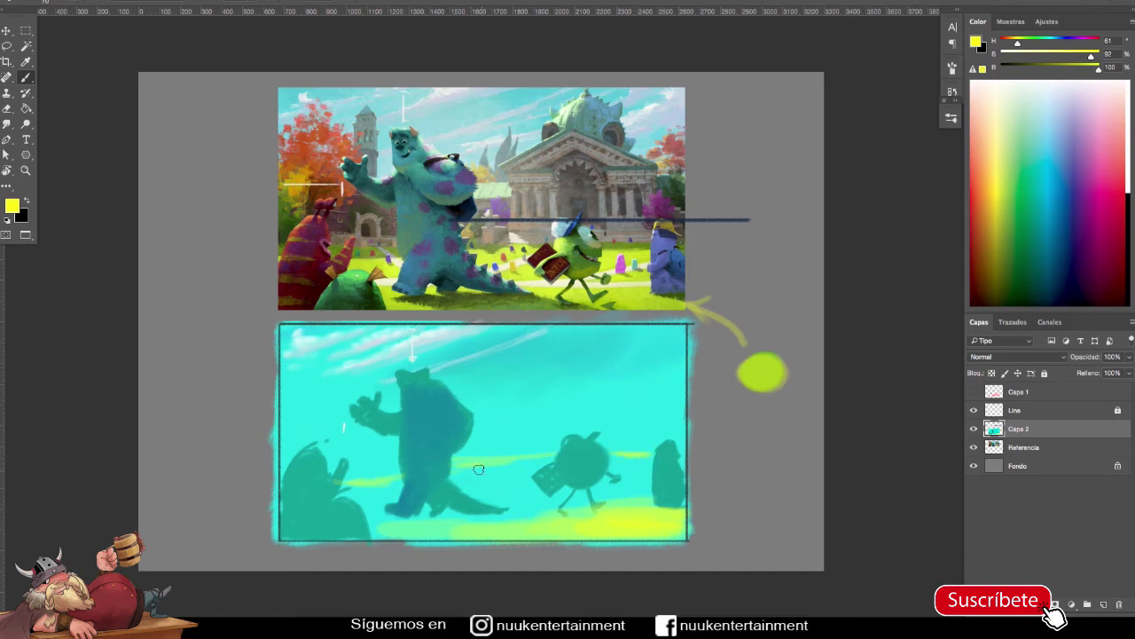
mouse_move(498, 468)
left_mouse_down()
mouse_move(515, 474)
mouse_move(496, 500)
mouse_move(527, 515)
mouse_move(608, 514)
mouse_move(630, 499)
mouse_move(600, 494)
mouse_move(603, 485)
mouse_move(621, 488)
mouse_move(639, 465)
mouse_move(628, 462)
mouse_move(615, 504)
mouse_move(591, 489)
mouse_move(560, 502)
mouse_move(565, 489)
mouse_move(560, 507)
mouse_move(506, 491)
mouse_move(527, 466)
mouse_move(519, 457)
mouse_move(532, 466)
mouse_move(500, 497)
mouse_move(606, 519)
left_mouse_up()
scroll(606, 518, "down", 2)
Darken a sampled green and paint olive over the bottom yellow band.
scroll(595, 520, "up", 1)
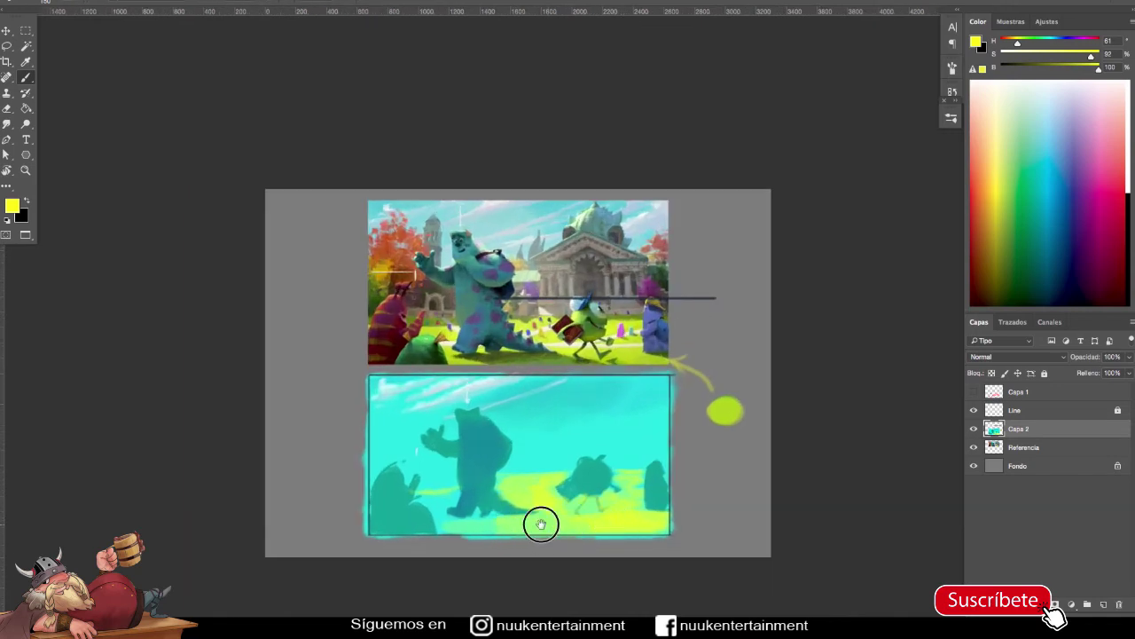
mouse_move(461, 526)
left_mouse_down()
mouse_move(509, 519)
mouse_move(443, 525)
mouse_move(635, 512)
mouse_move(579, 523)
mouse_move(589, 505)
mouse_move(524, 516)
left_mouse_up()
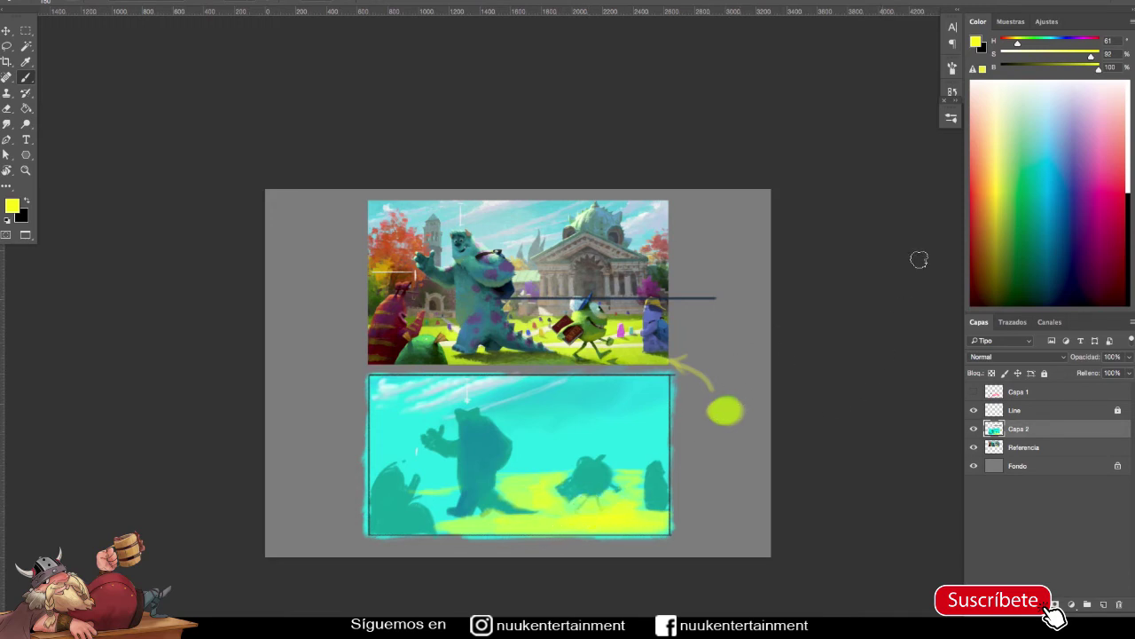
left_click(514, 487, "alt")
left_click(1068, 73)
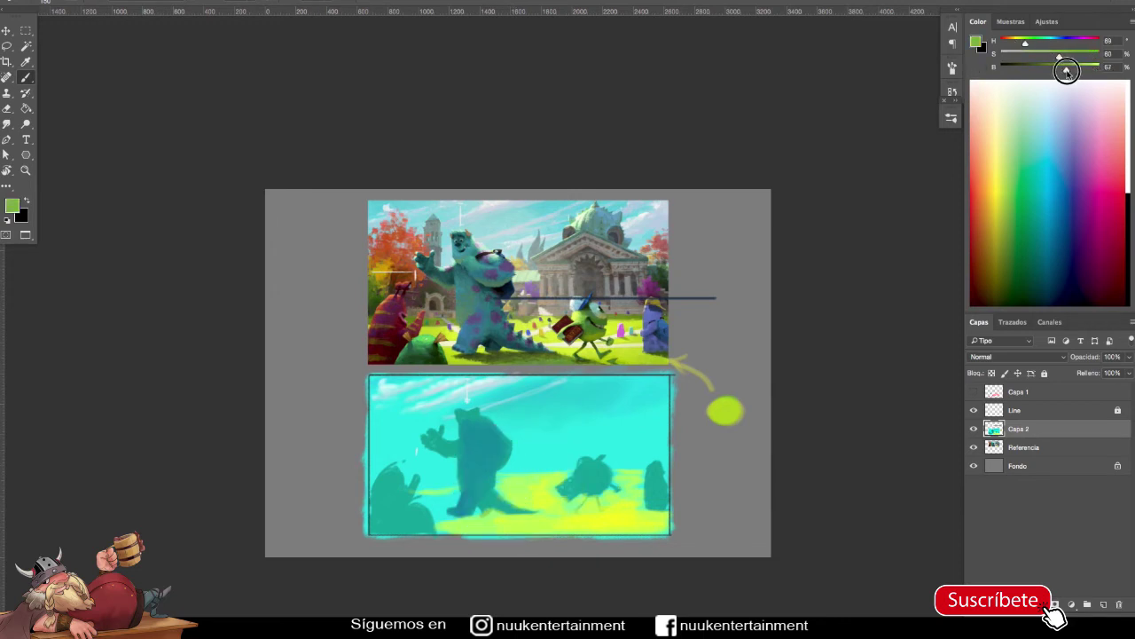
left_click_drag(1068, 72, 1064, 72)
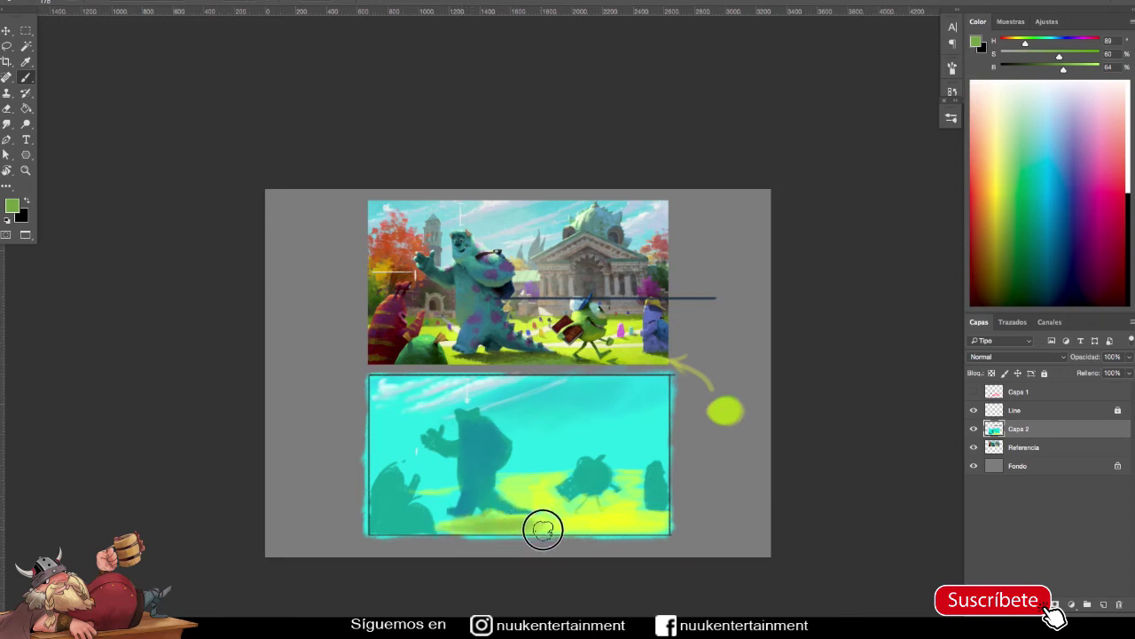
left_click_drag(502, 519, 515, 520)
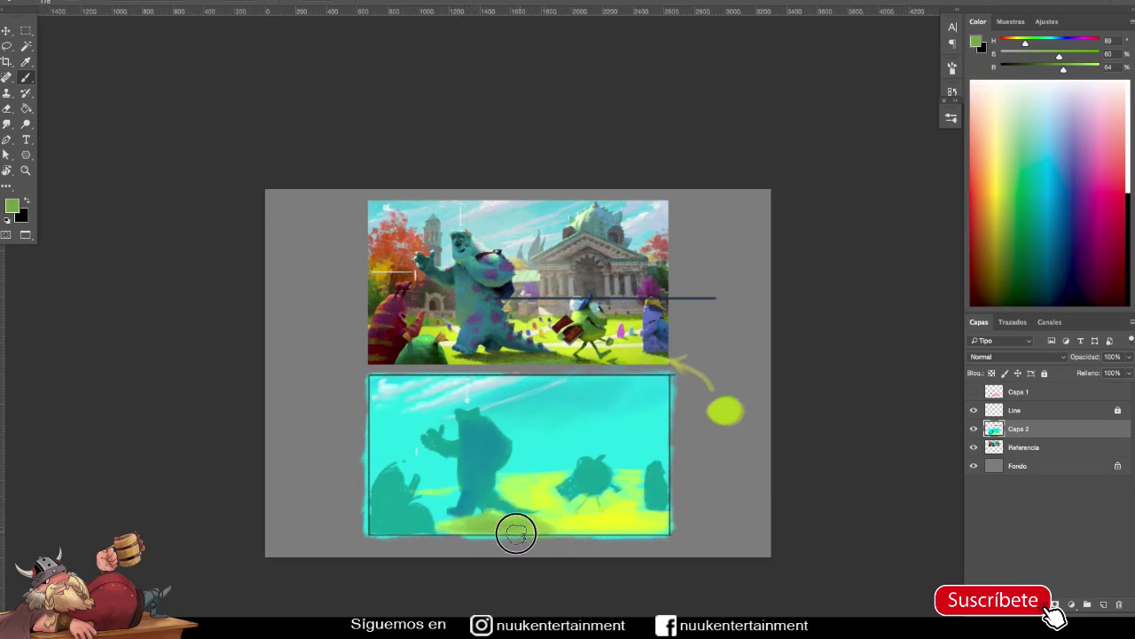
Paint yellow-green around the lower-right monster's edge and a darker green stroke along the bottom.
left_click(638, 515, "alt")
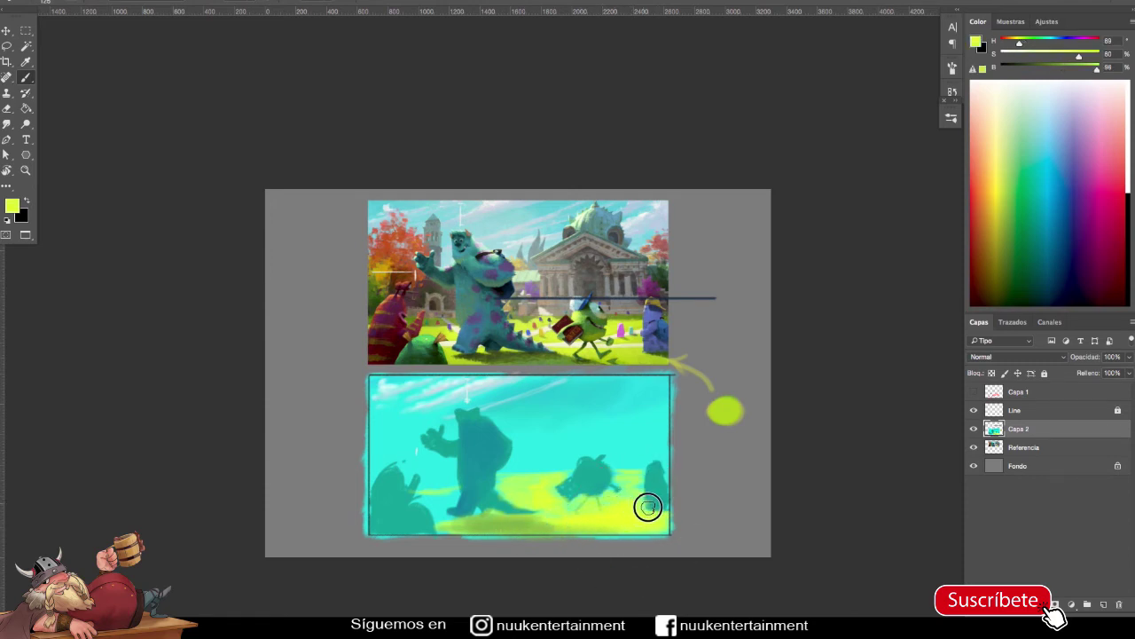
key("bracketright")
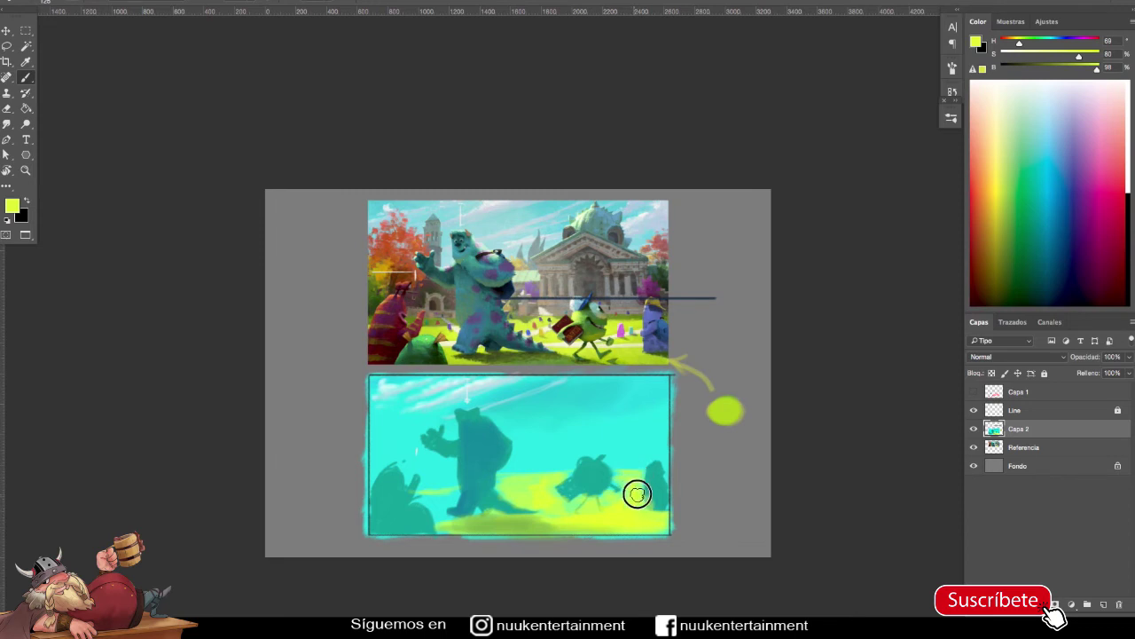
mouse_move(624, 487)
left_mouse_down()
mouse_move(613, 502)
mouse_move(662, 514)
mouse_move(603, 529)
left_mouse_up()
left_click(548, 519, "alt")
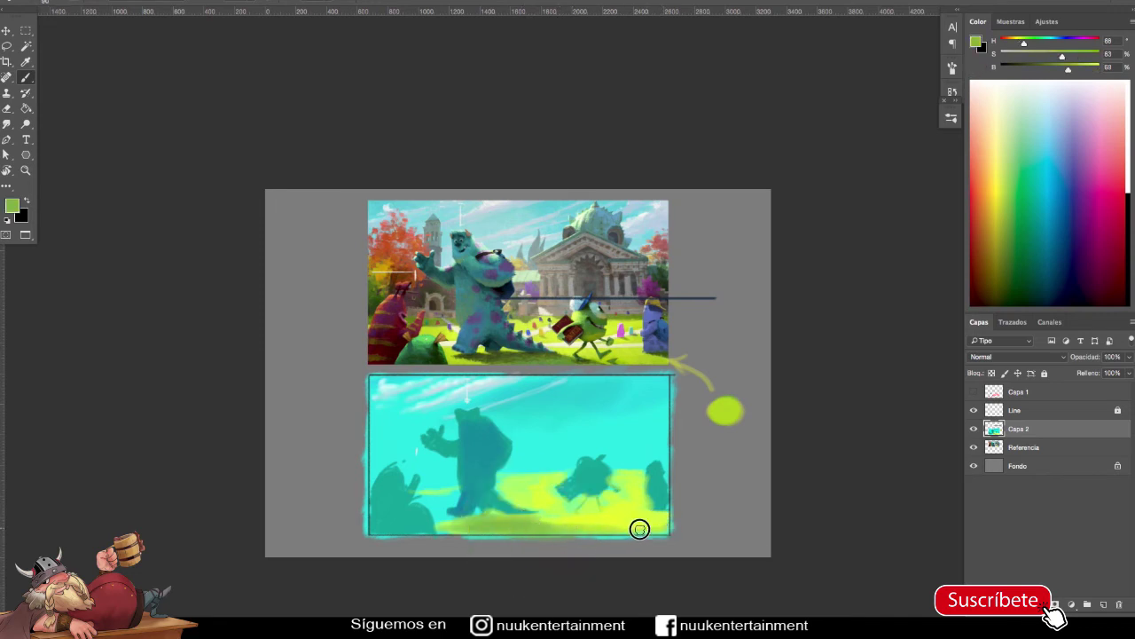
left_click(604, 522, "alt")
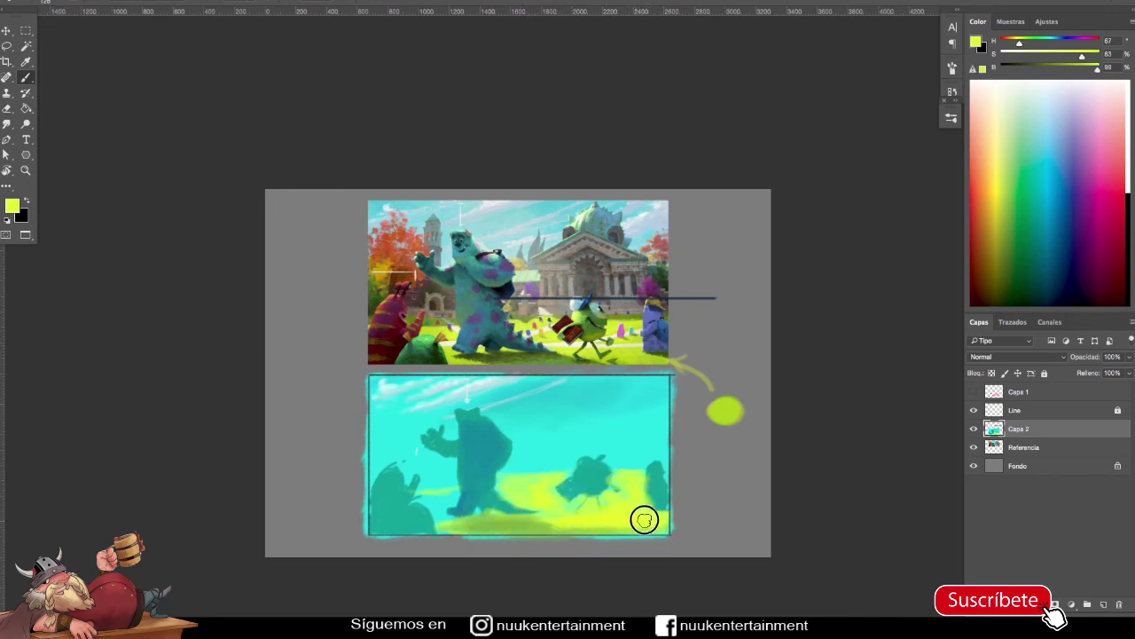
left_click(552, 524, "alt")
mouse_move(552, 524)
left_mouse_down()
mouse_move(459, 522)
mouse_move(430, 506)
mouse_move(447, 503)
mouse_move(460, 524)
left_mouse_up()
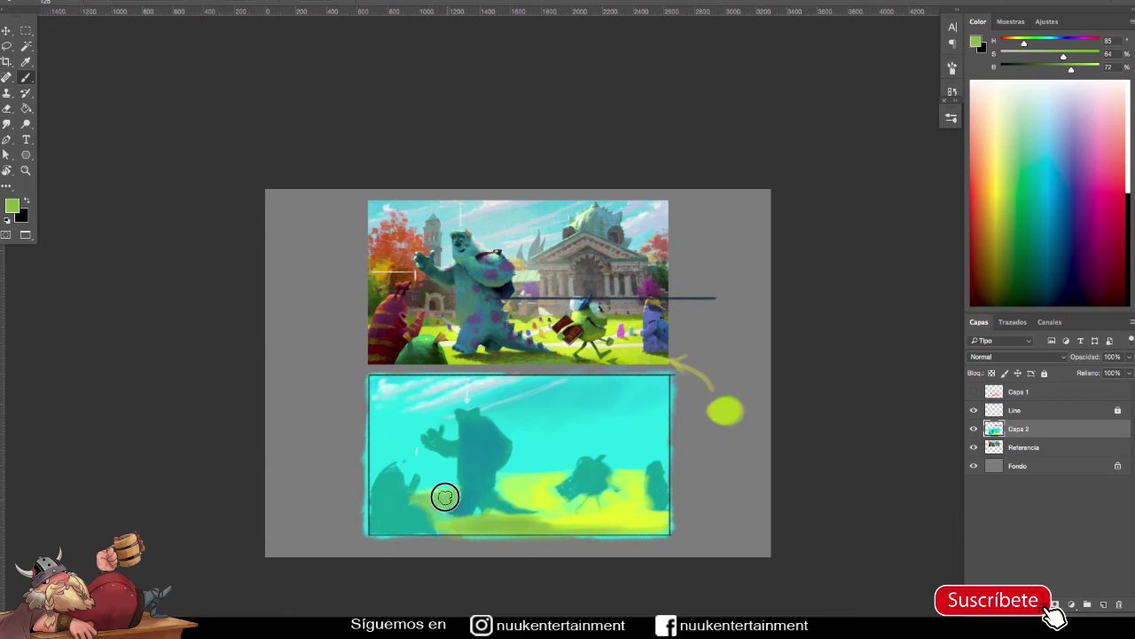
Dab yellow-green at the lower left and resample muted greens while resizing the brush.
left_click(541, 496, "alt")
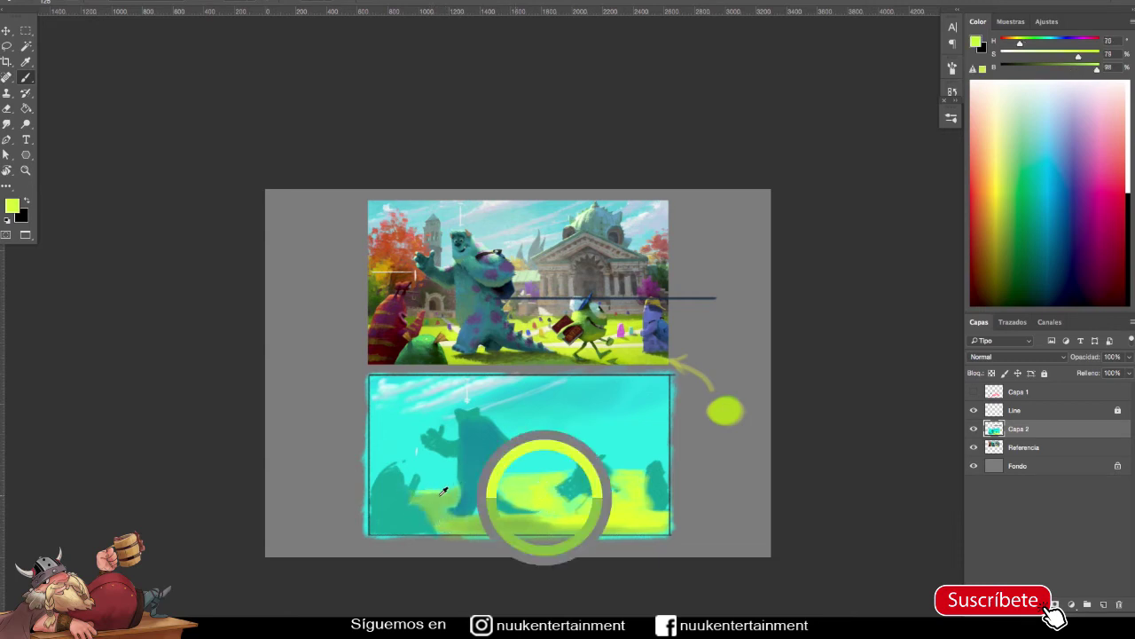
left_click_drag(418, 494, 453, 494)
key("[")
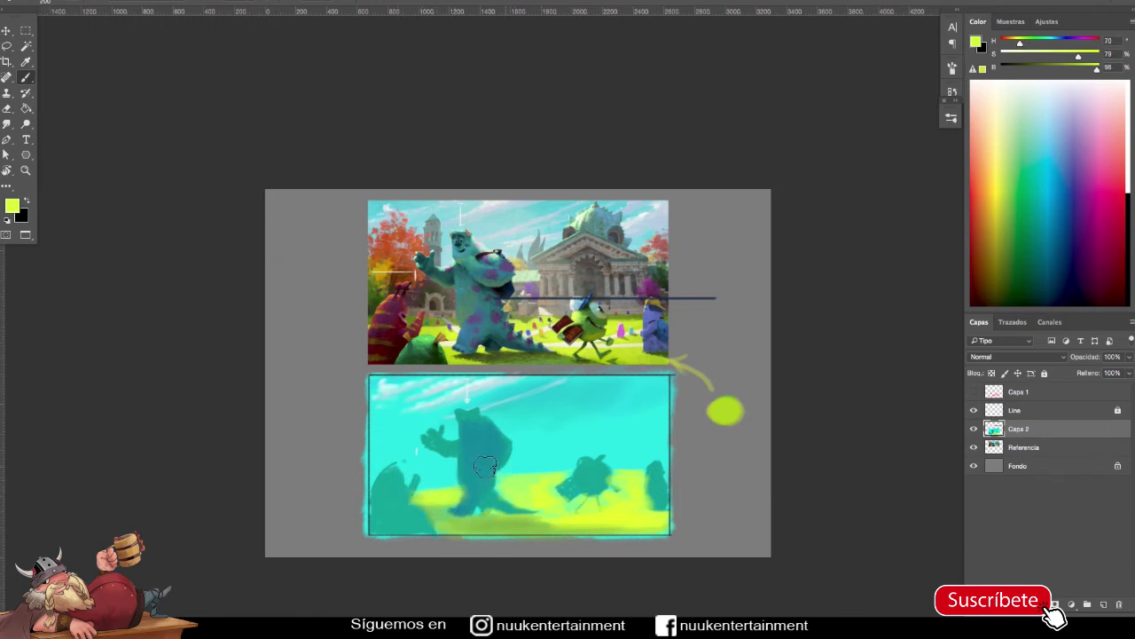
key("bracketright")
key("bracketleft")
left_click(532, 518, "alt")
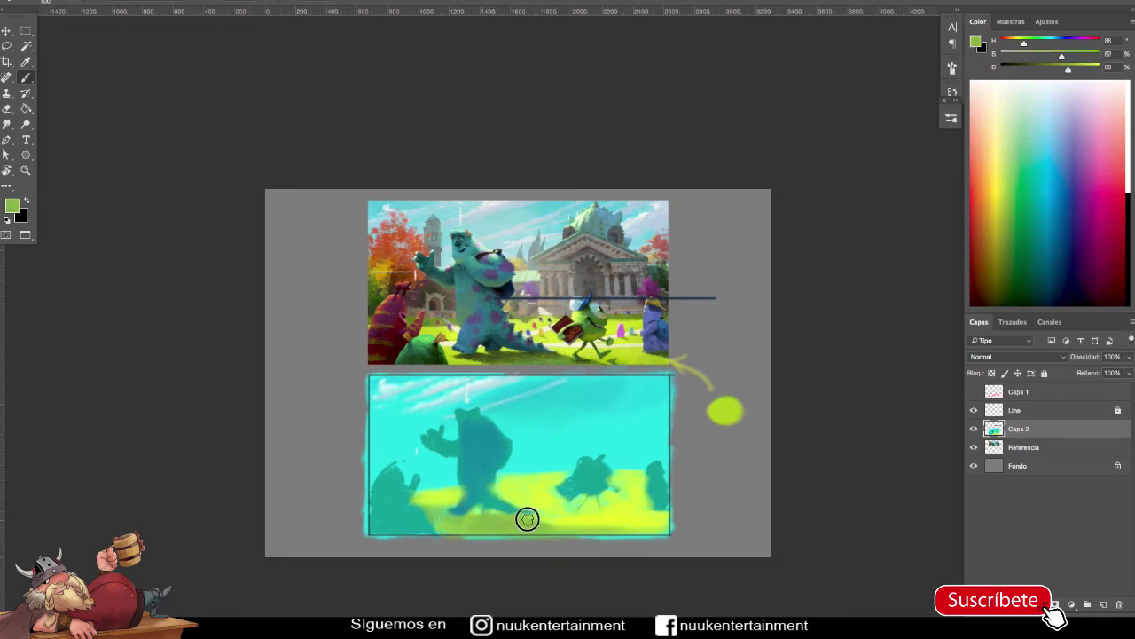
key("bracketleft")
Sample lighter and darker ground greens, then mix a warm brown at hue 35.
left_click(591, 511, "alt")
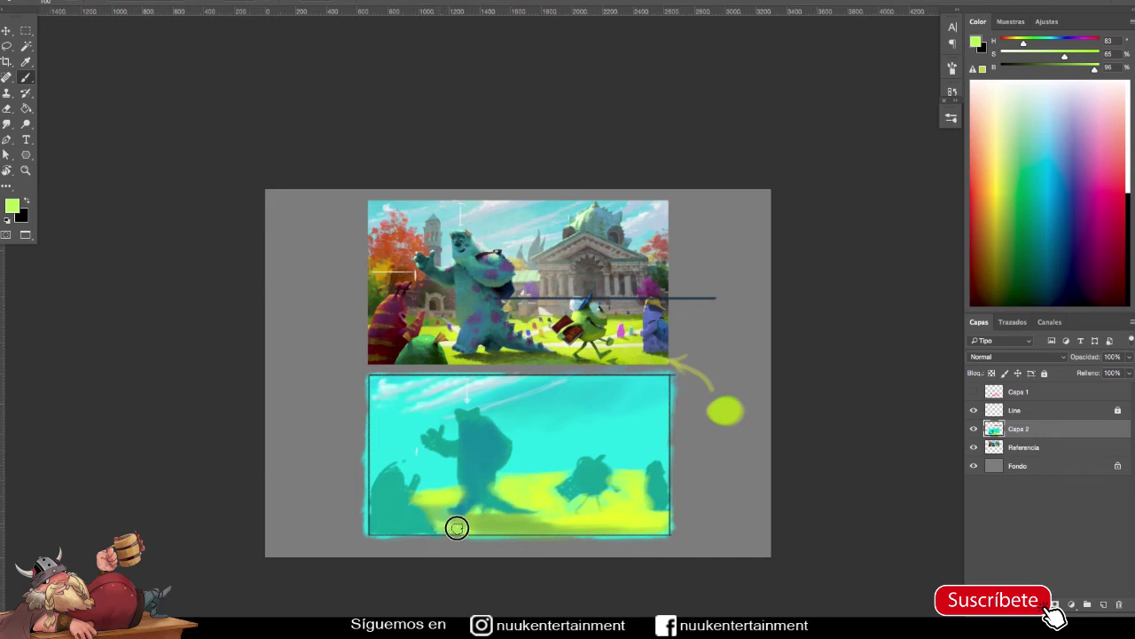
key("bracketright")
left_click(599, 519, "alt")
key("bracketleft")
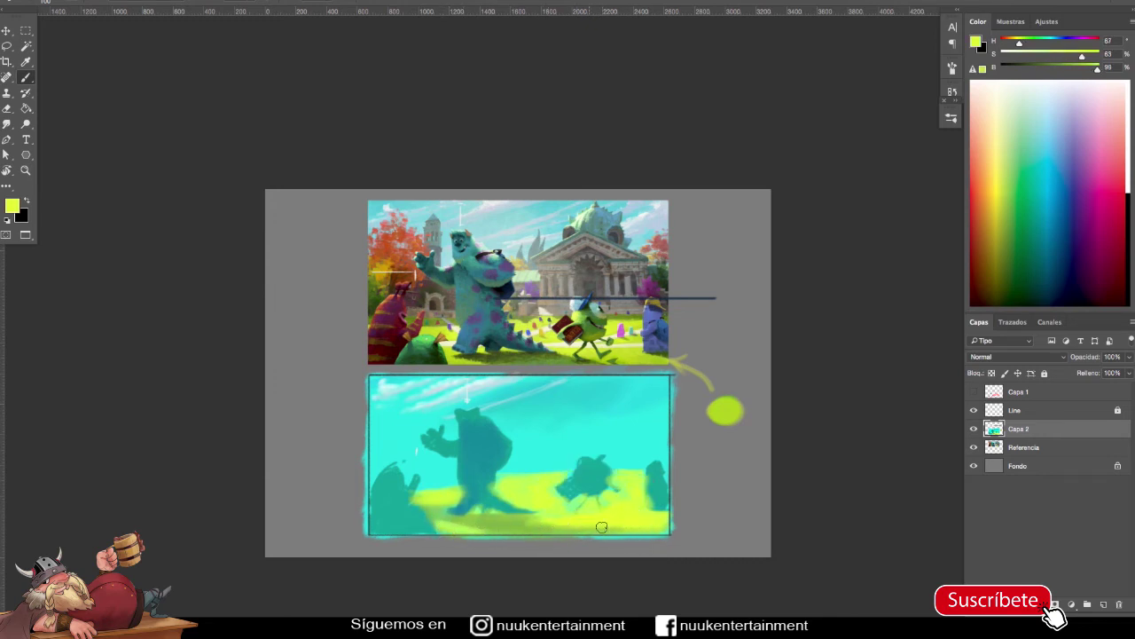
left_click_drag(523, 527, 510, 525)
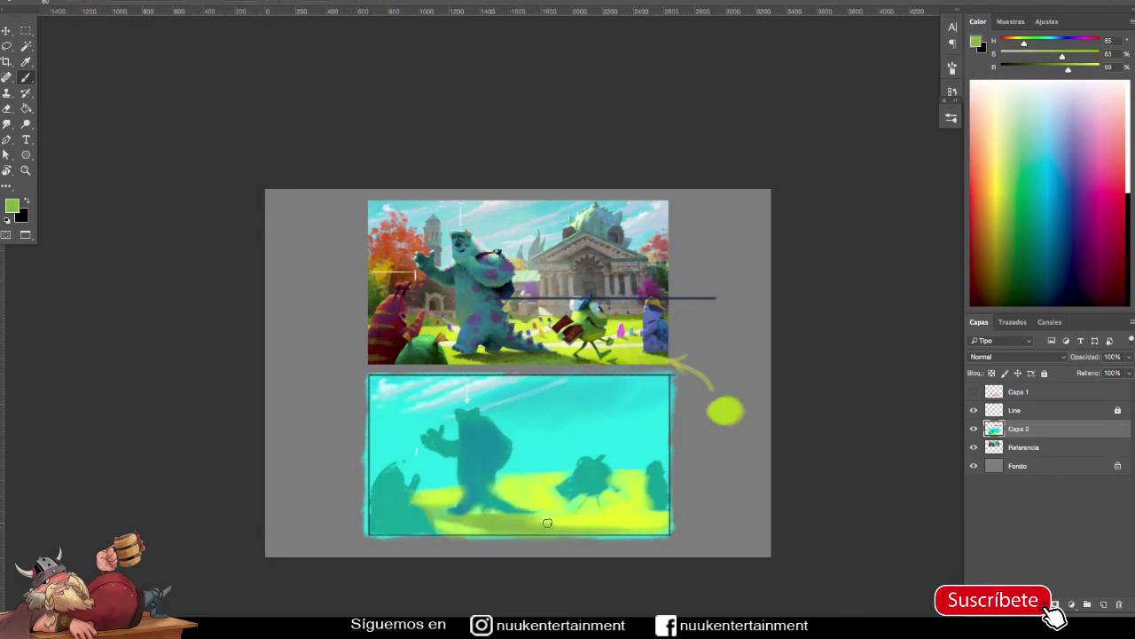
left_click(642, 532, "alt")
left_click_drag(535, 474, 528, 482)
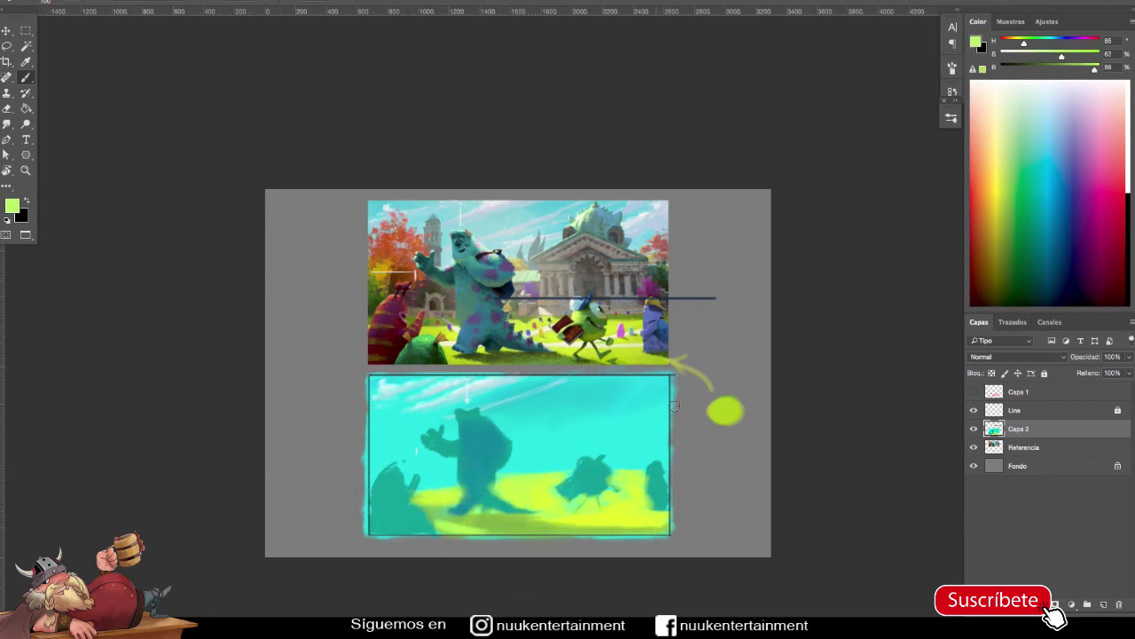
mouse_move(1023, 43)
left_mouse_down()
mouse_move(1009, 43)
mouse_move(1087, 55)
mouse_move(1061, 71)
left_mouse_up()
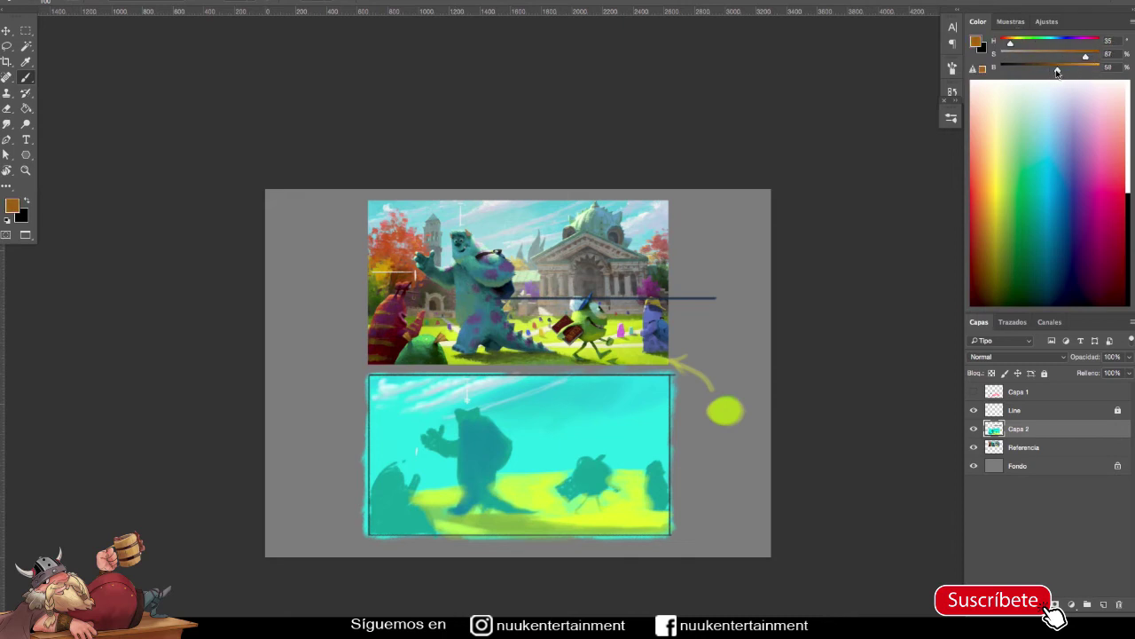
Paint the lower-left monster warm brown with a much larger brush.
key("bracketright")
key("bracketright")
key("bracketright")
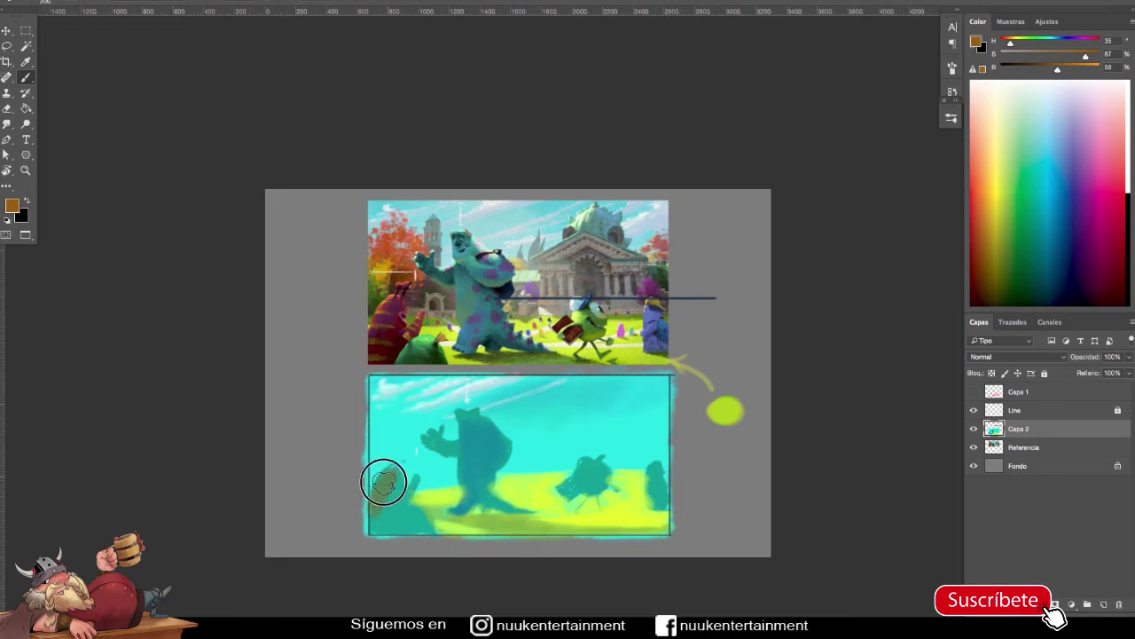
mouse_move(389, 506)
left_mouse_down()
mouse_move(410, 521)
mouse_move(385, 503)
mouse_move(382, 483)
mouse_move(378, 497)
mouse_move(399, 488)
mouse_move(390, 499)
mouse_move(403, 505)
left_mouse_up()
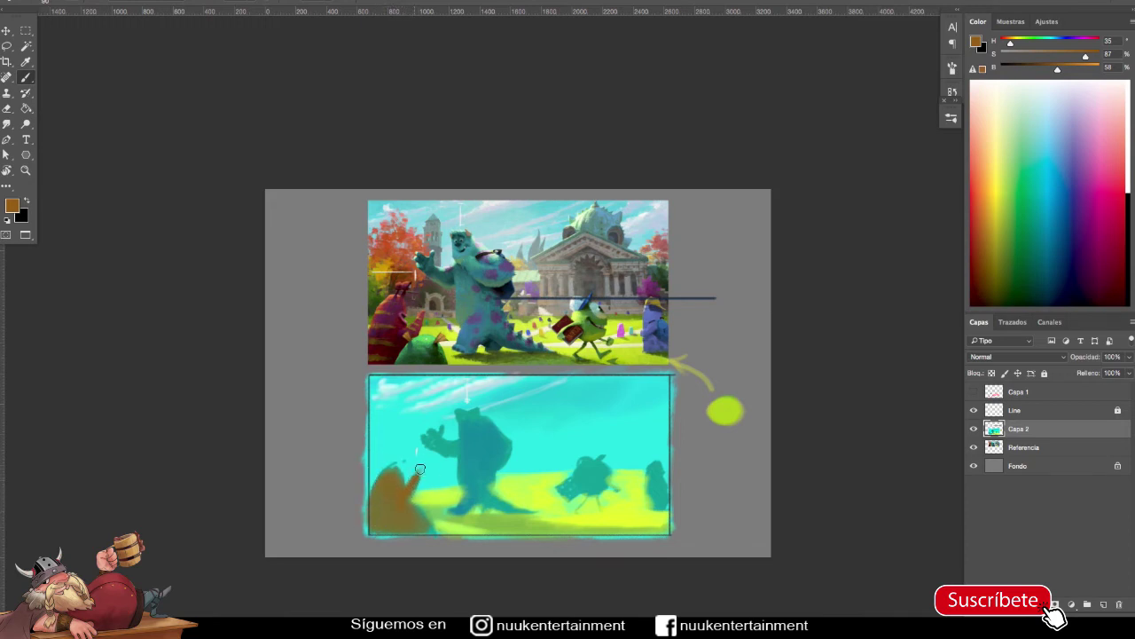
left_click_drag(409, 500, 419, 525)
Mix a darker green and paint a patch at the brown monster's base, then sample the ground yellow-green.
left_click(591, 479, "alt")
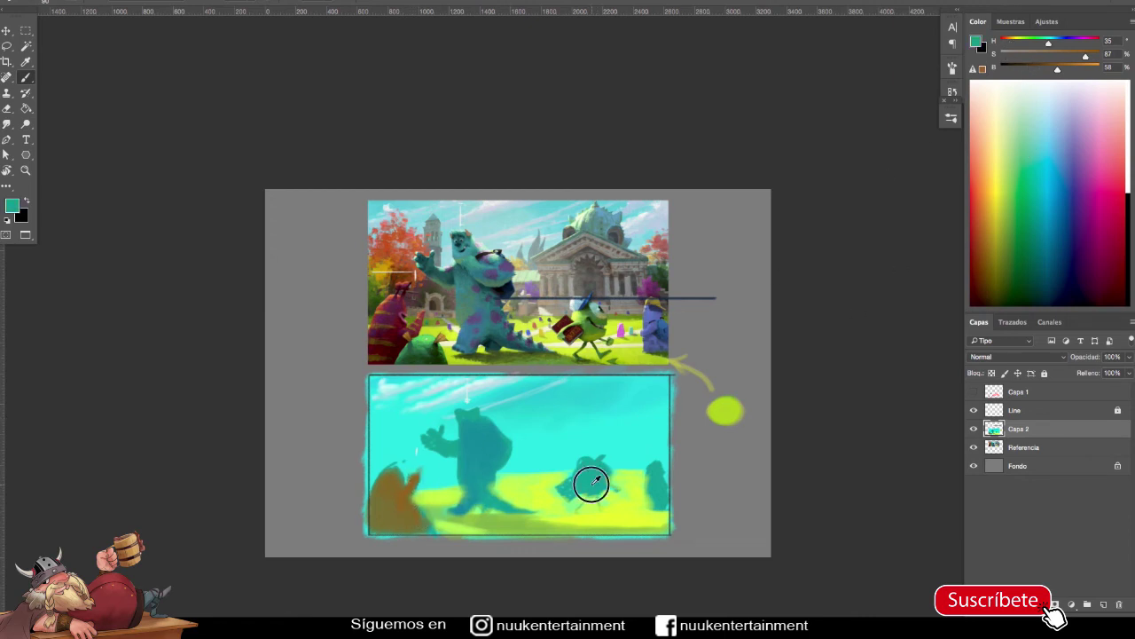
left_click(1051, 69)
left_click_drag(1047, 44, 1037, 45)
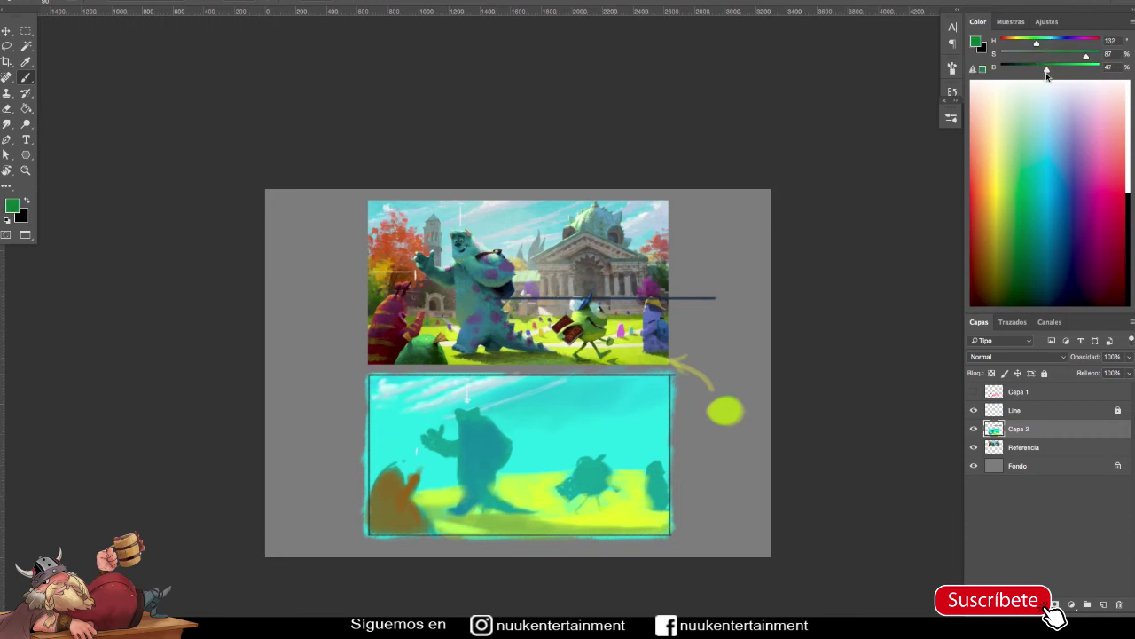
mouse_move(394, 525)
left_mouse_down()
mouse_move(406, 500)
mouse_move(398, 523)
mouse_move(394, 510)
mouse_move(417, 517)
mouse_move(393, 525)
mouse_move(411, 506)
mouse_move(420, 527)
left_mouse_up()
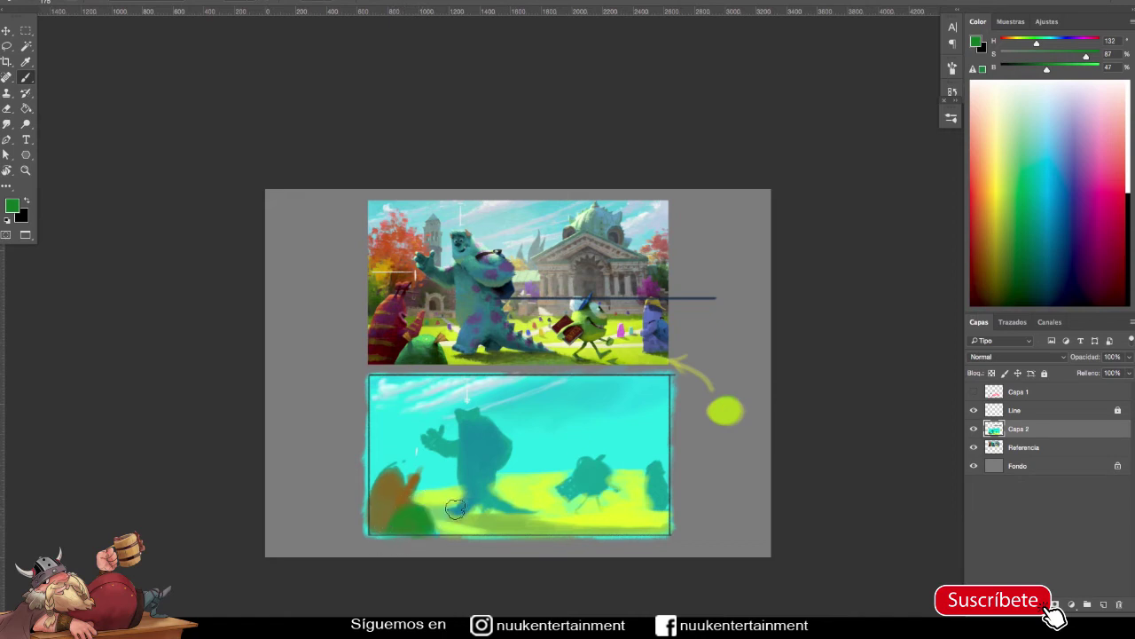
left_click(636, 511, "alt")
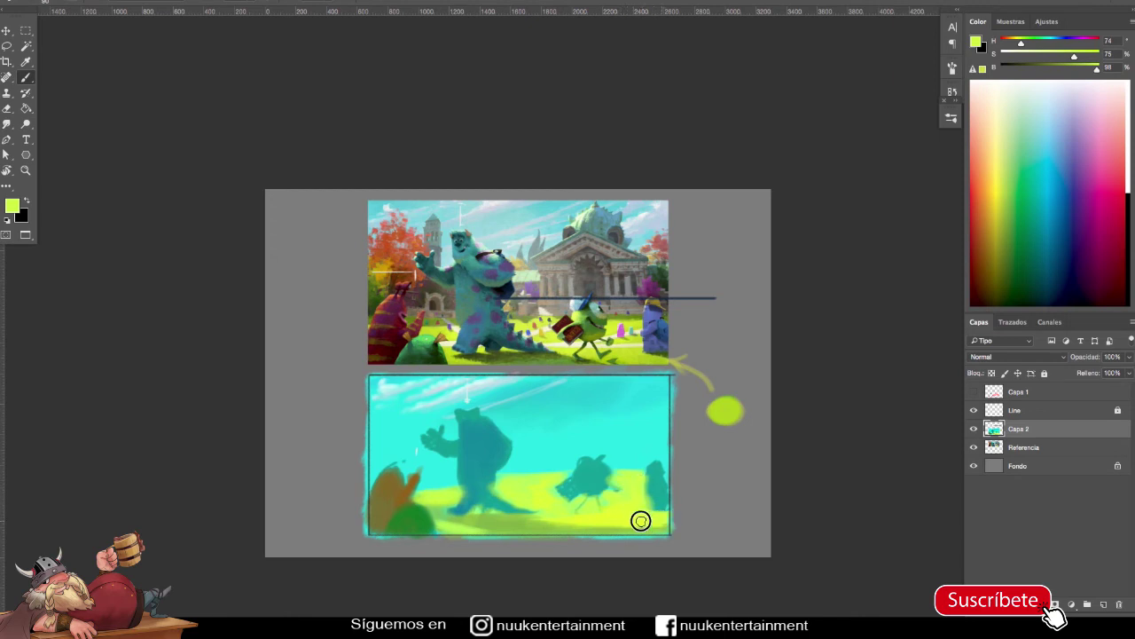
Zoom in and paint a green stroke along the study's lower-left edge.
left_click(717, 491)
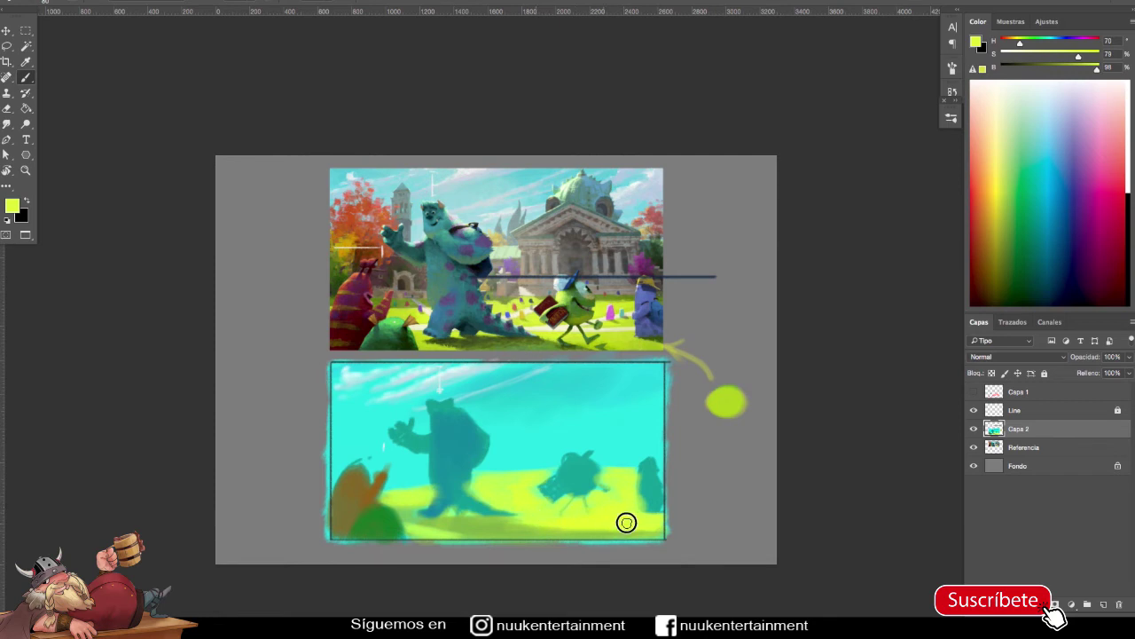
left_click(396, 529, "alt")
left_click(338, 491, "alt")
left_click_drag(329, 490, 335, 446)
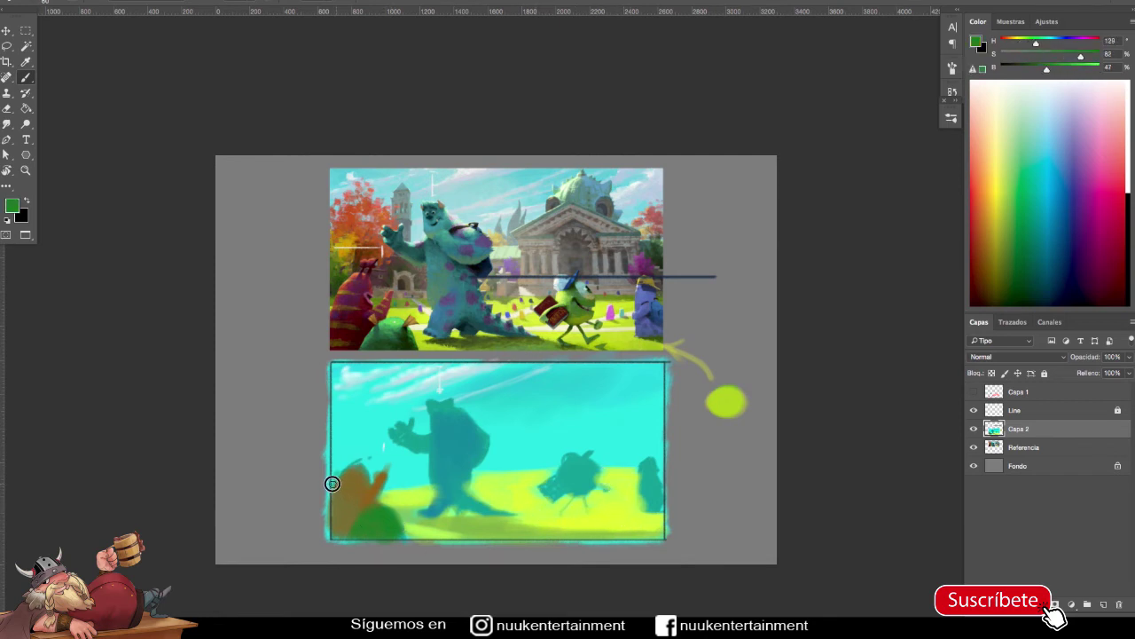
Paint orange foliage at the study's upper left.
left_click(358, 396)
key("F5")
key("F5")
left_click(363, 397)
mouse_move(348, 406)
left_mouse_down()
mouse_move(367, 411)
mouse_move(365, 384)
left_mouse_up()
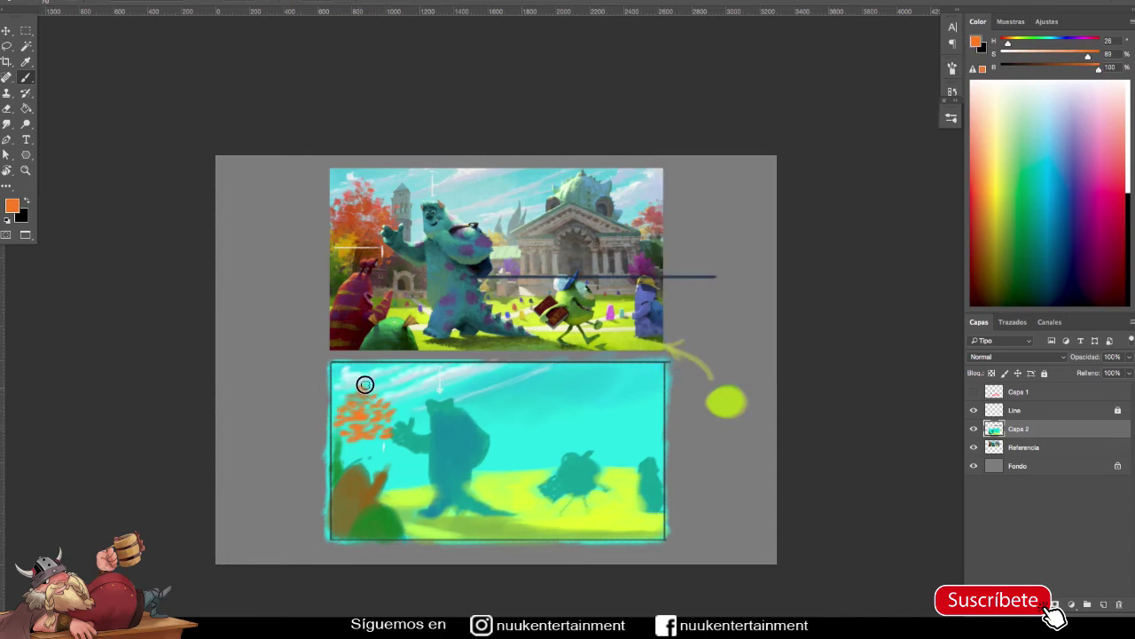
Mix a yellow-orange and then a green paint colour in the Color Picker.
left_click(976, 41)
left_click(842, 354)
key("Return")
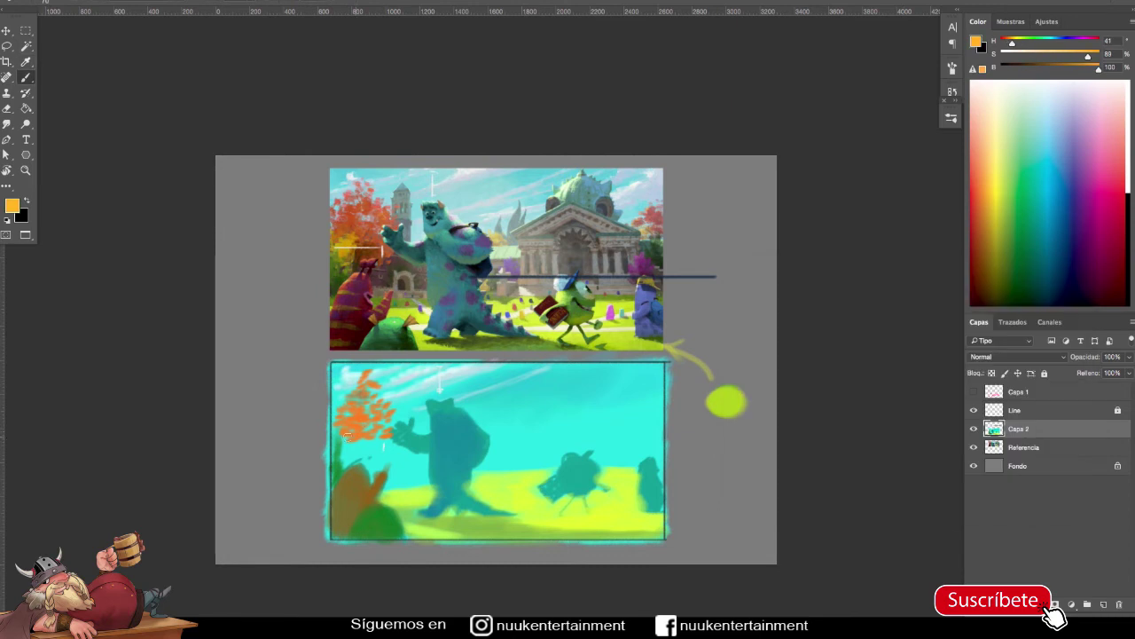
left_click(976, 41)
left_click(905, 400)
key("Return")
key("F5")
key("F5")
Sample teal from the painting and shift its hue toward magenta.
left_click(443, 494, "alt")
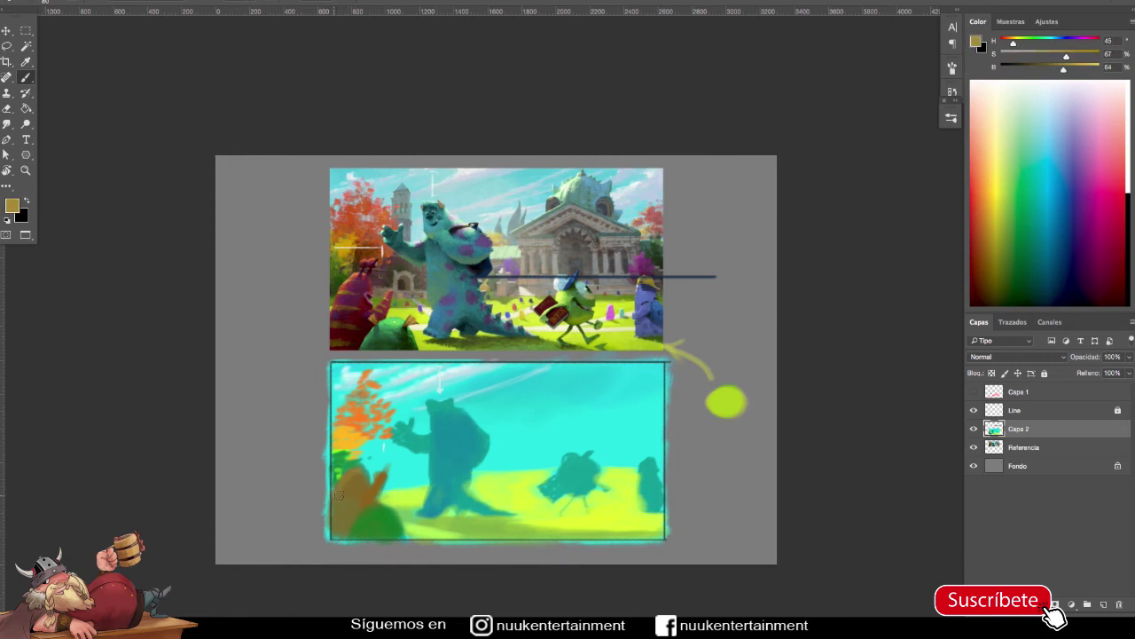
left_click(975, 42)
left_click(911, 431)
left_click_drag(911, 430, 910, 315)
left_click(1029, 285)
Sample brown, orange, dark red, green, dusty mauve, teal and neutral grey from the study.
left_click(360, 472, "alt")
left_click(352, 439, "alt")
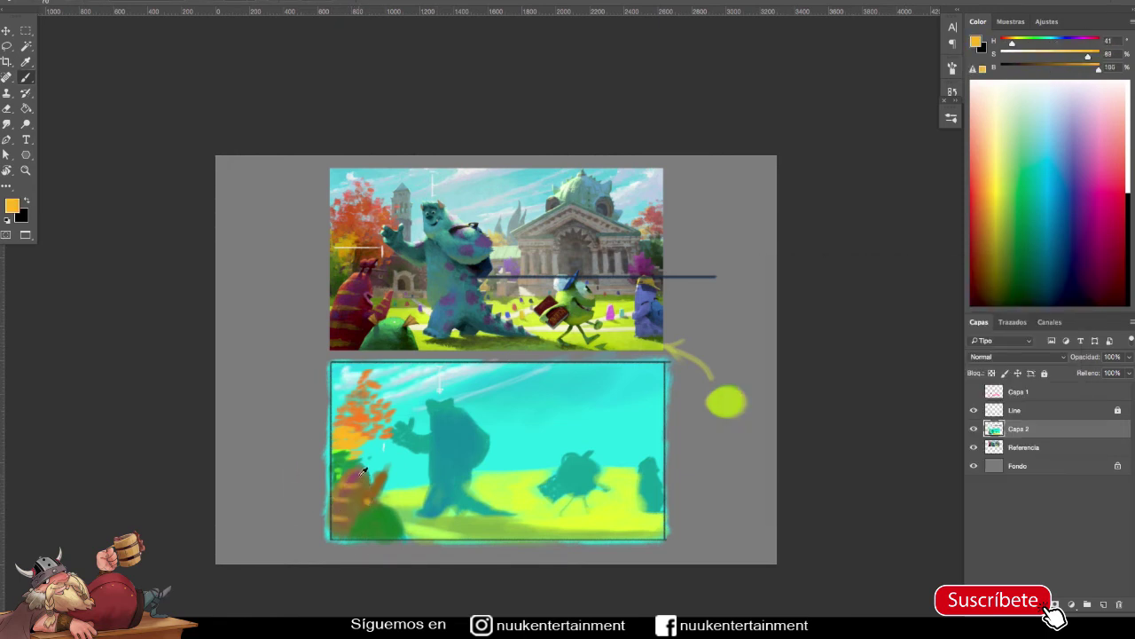
left_click(357, 507, "alt")
left_click(390, 521, "alt")
left_click(969, 284)
left_click(465, 475, "alt")
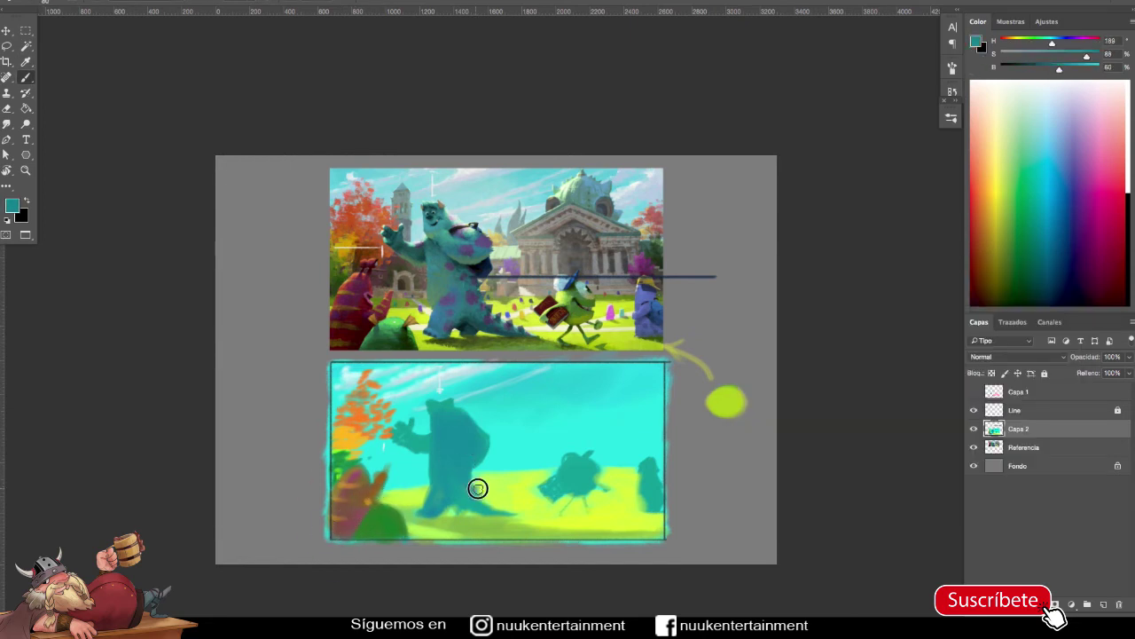
left_click(762, 320, "alt")
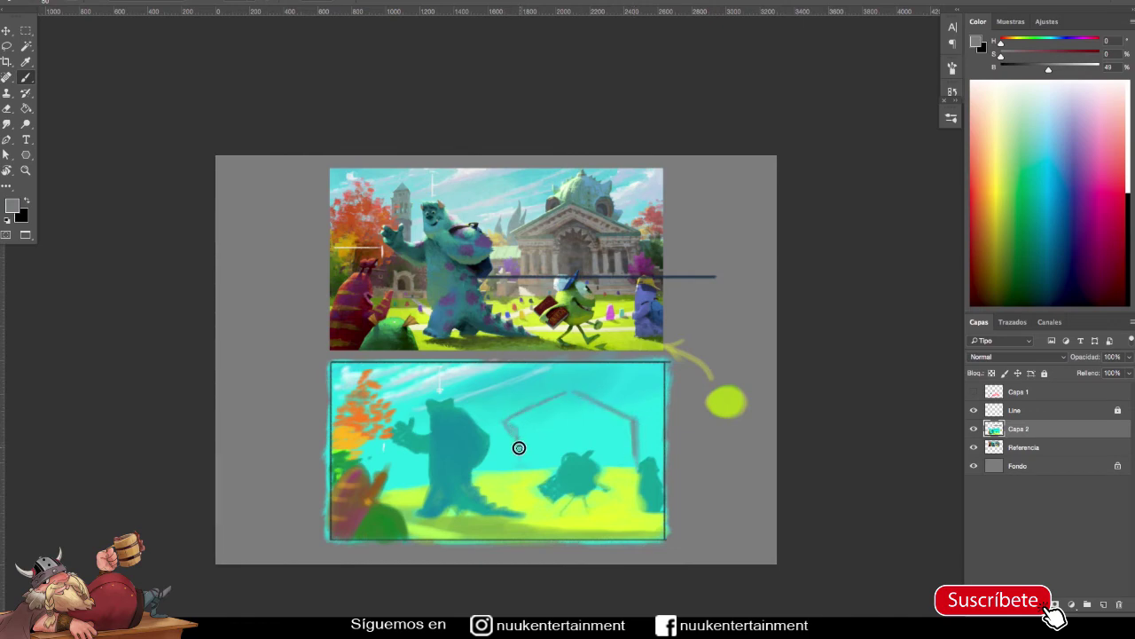
Outline a grey building behind the small monster and add lighter grey pillars.
mouse_move(611, 470)
left_mouse_down()
mouse_move(514, 431)
mouse_move(594, 458)
mouse_move(550, 470)
left_mouse_up()
key("ctrl+s")
key("Return")
left_click(530, 471)
key("Return")
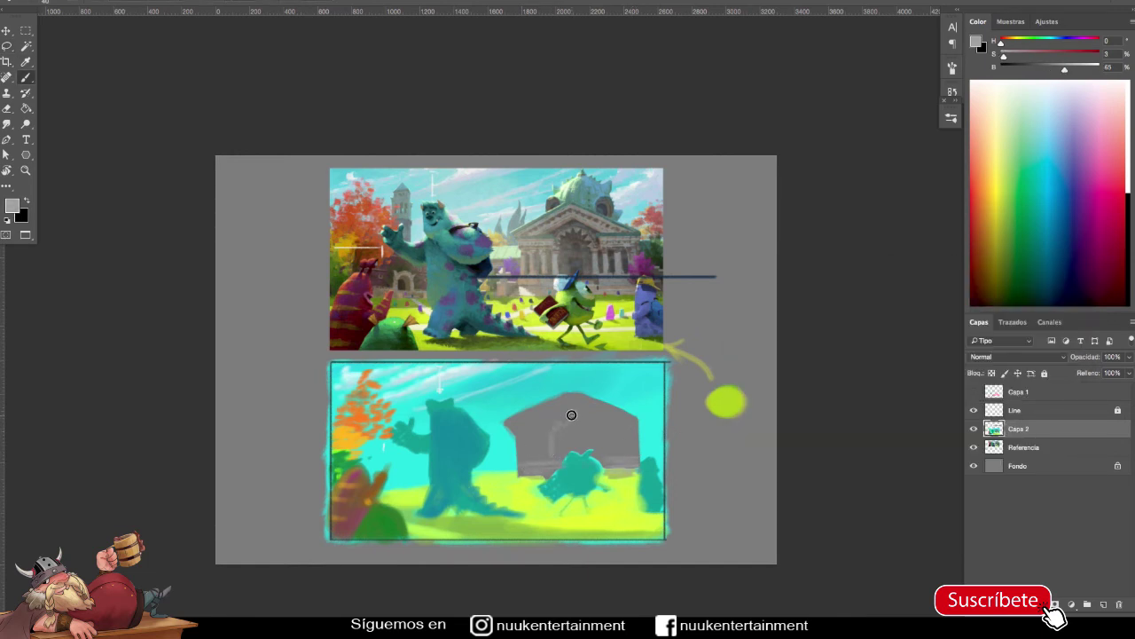
left_click_drag(528, 456, 616, 453)
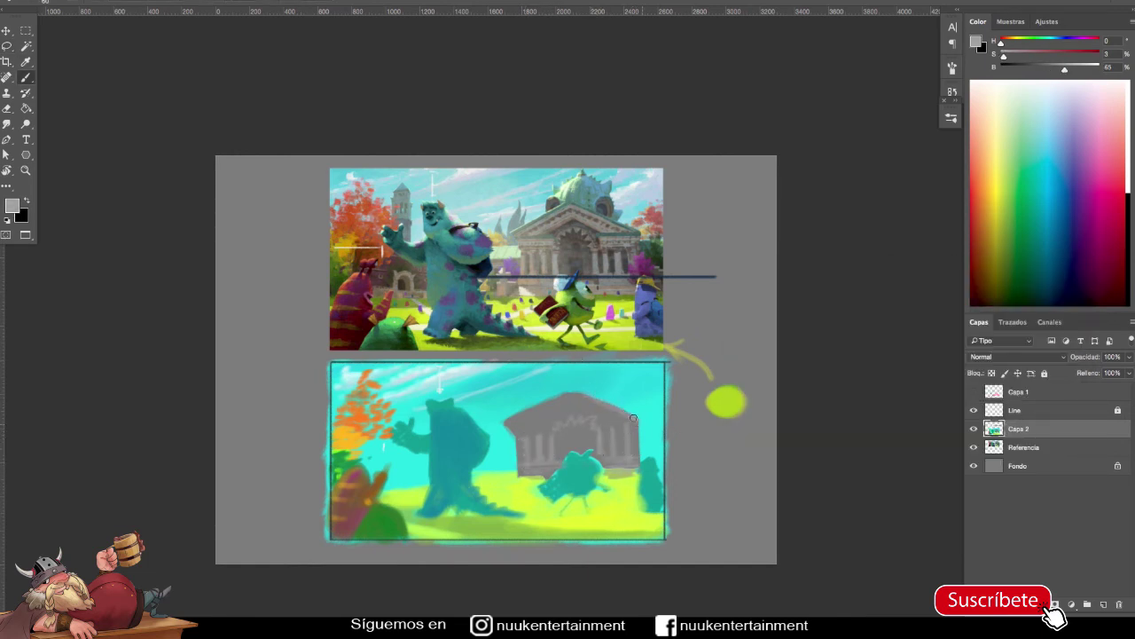
Paint the temple roof with a muted green-grey using a smaller brush.
left_click(527, 413, "alt")
left_click_drag(768, 347, 773, 352)
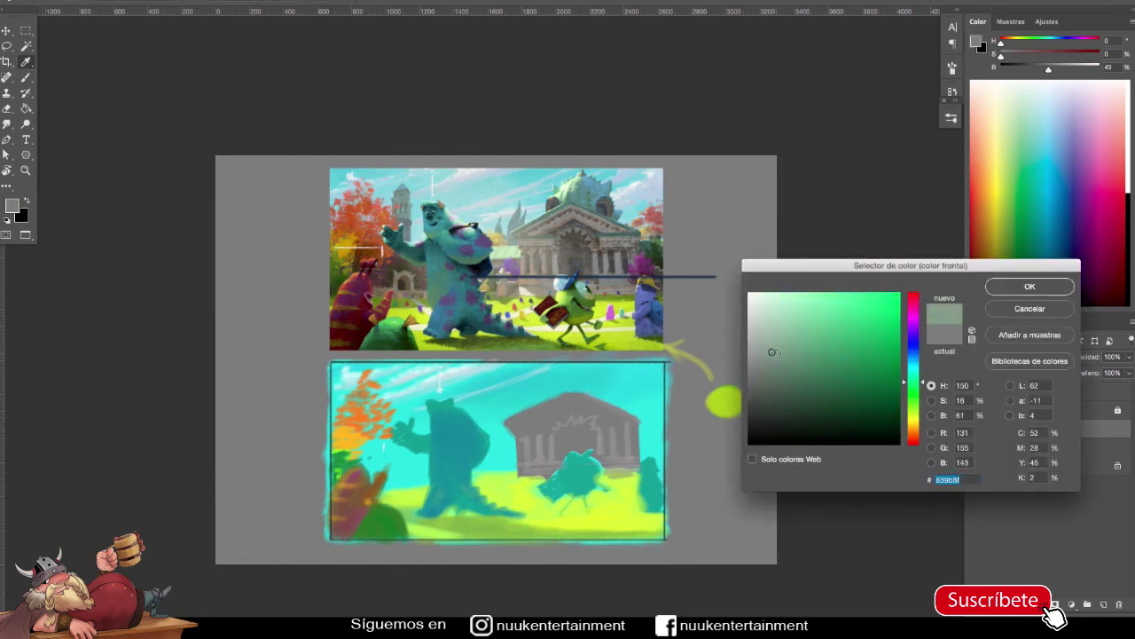
key("Return")
key("bracketleft")
key("bracketleft")
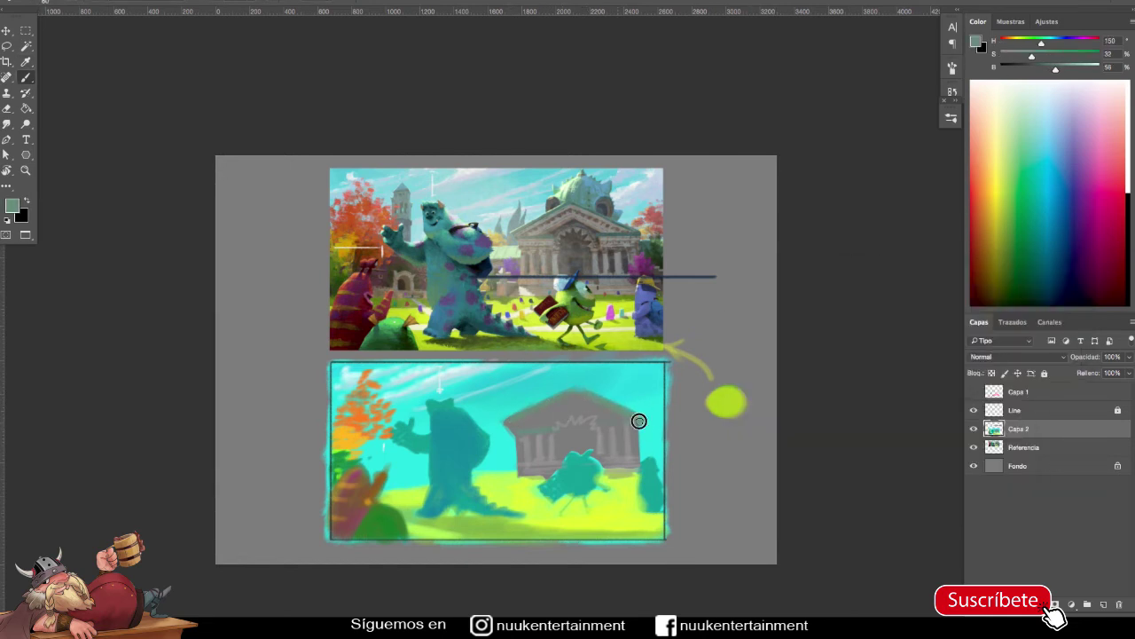
mouse_move(542, 396)
left_mouse_down()
mouse_move(612, 386)
mouse_move(553, 390)
mouse_move(621, 399)
left_mouse_up()
Switch the paint colour from neutral grey to a lighter grey, then white.
left_click(532, 441, "alt")
left_click(521, 471, "alt")
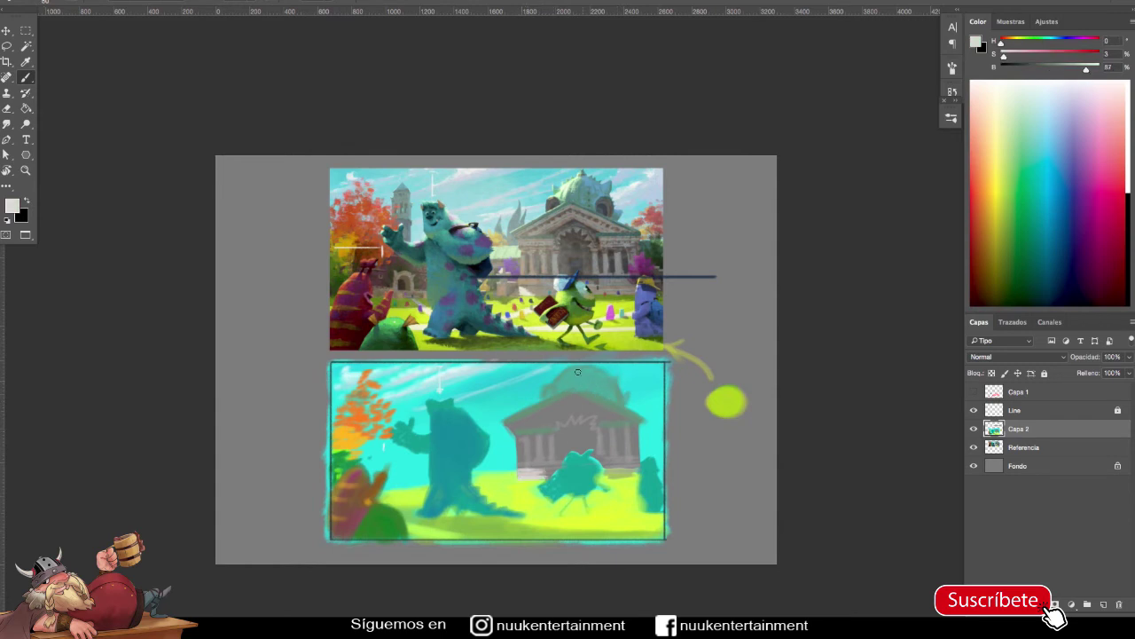
left_click(422, 508, "alt")
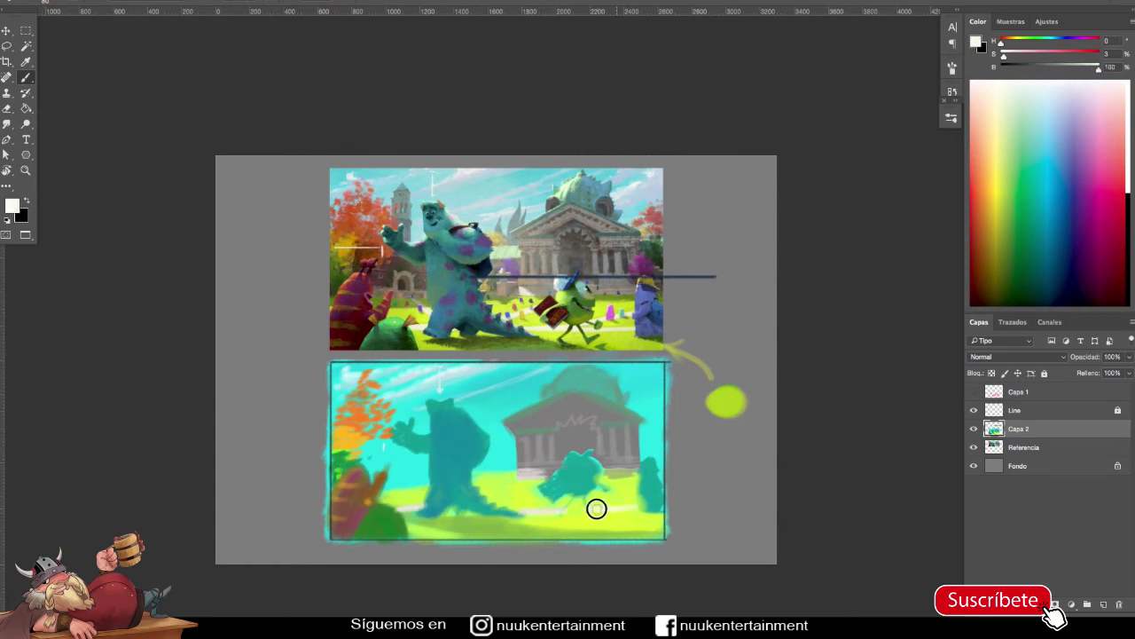
scroll(621, 495, "down", 2)
Sample dark green and a lighter green from the painting.
left_click(350, 539, "alt")
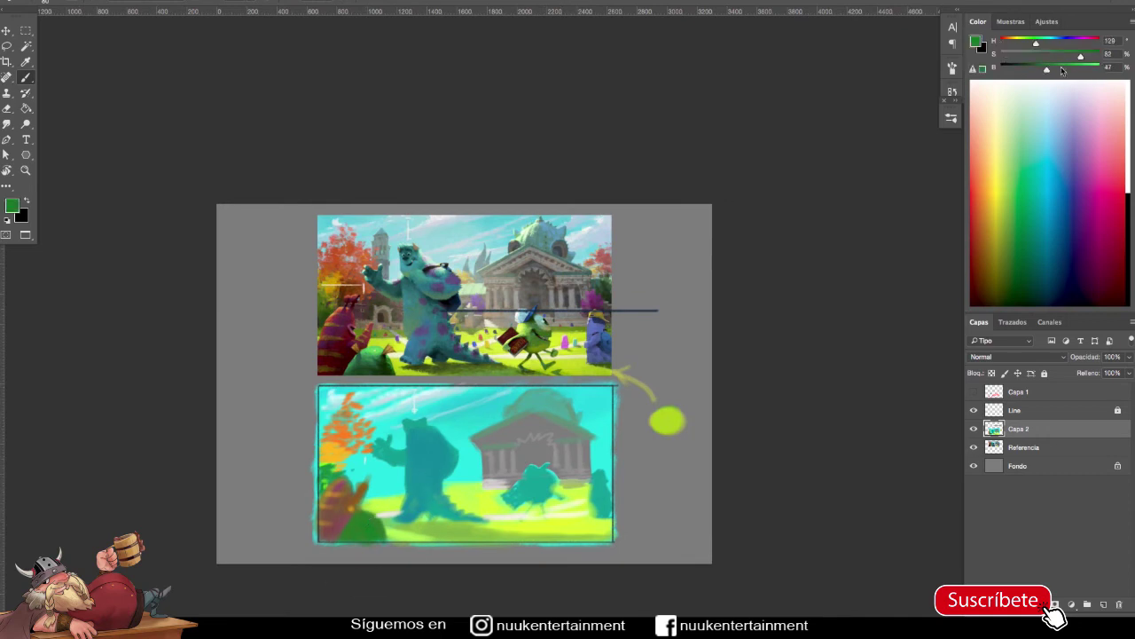
left_click(976, 41)
key("Return")
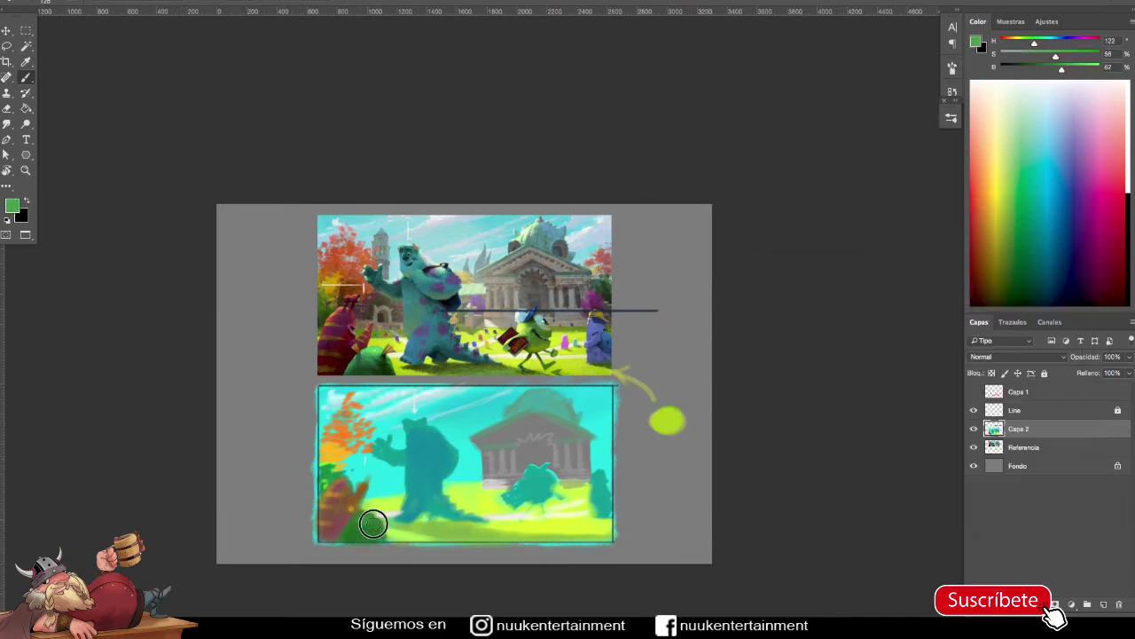
left_click(390, 509, "alt")
Pick dark grey, orange and dark red paint colours.
left_click(369, 539, "alt")
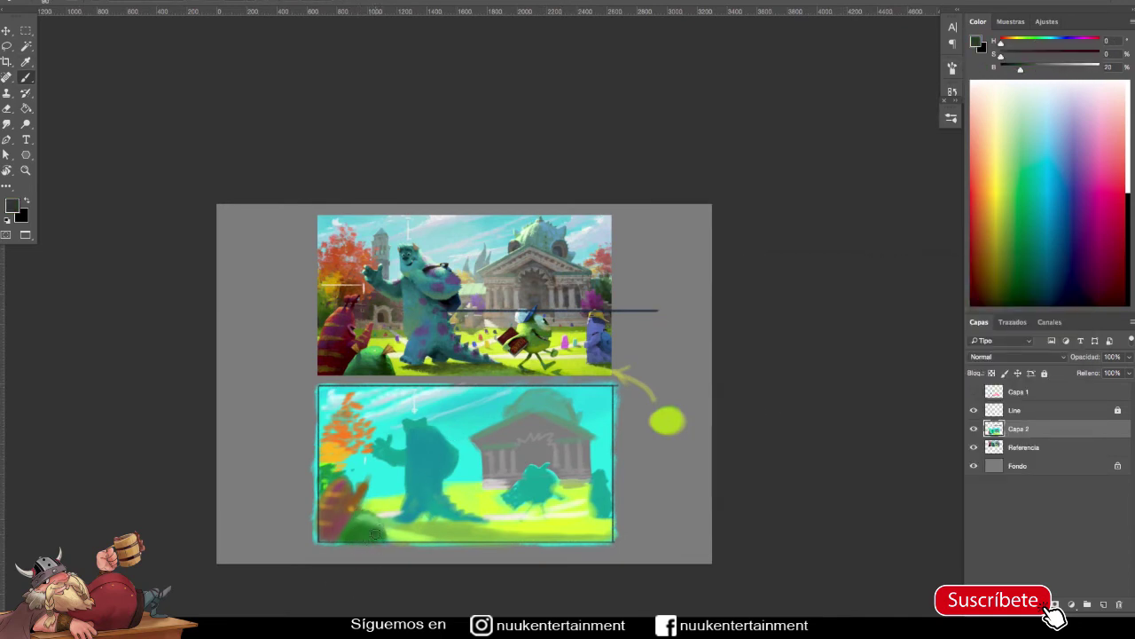
left_click(342, 479, "alt")
left_click(11, 205)
key("Return")
left_click(342, 528, "alt")
Sample greens from the grass and paint a blue figure at the right edge.
left_click(484, 493, "alt")
left_click(452, 488, "alt")
left_click_drag(600, 469, 608, 515)
Repaint the big monster's head in a darker teal-blue.
left_click(351, 520, "alt")
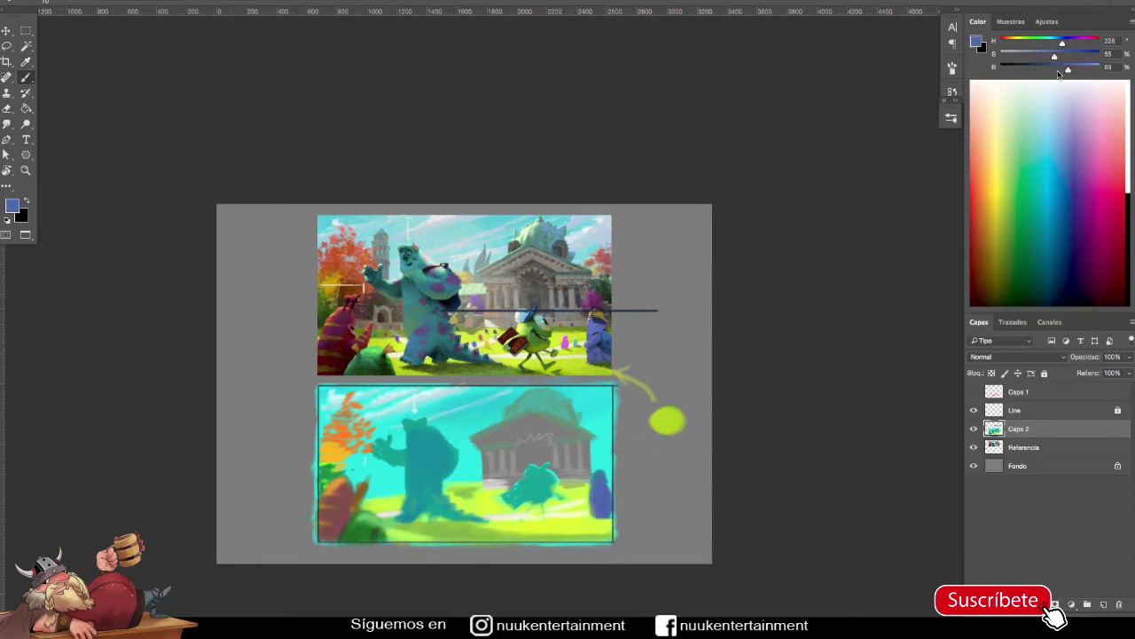
left_click(453, 459, "alt")
left_click_drag(452, 458, 421, 458)
left_click(424, 451, "alt")
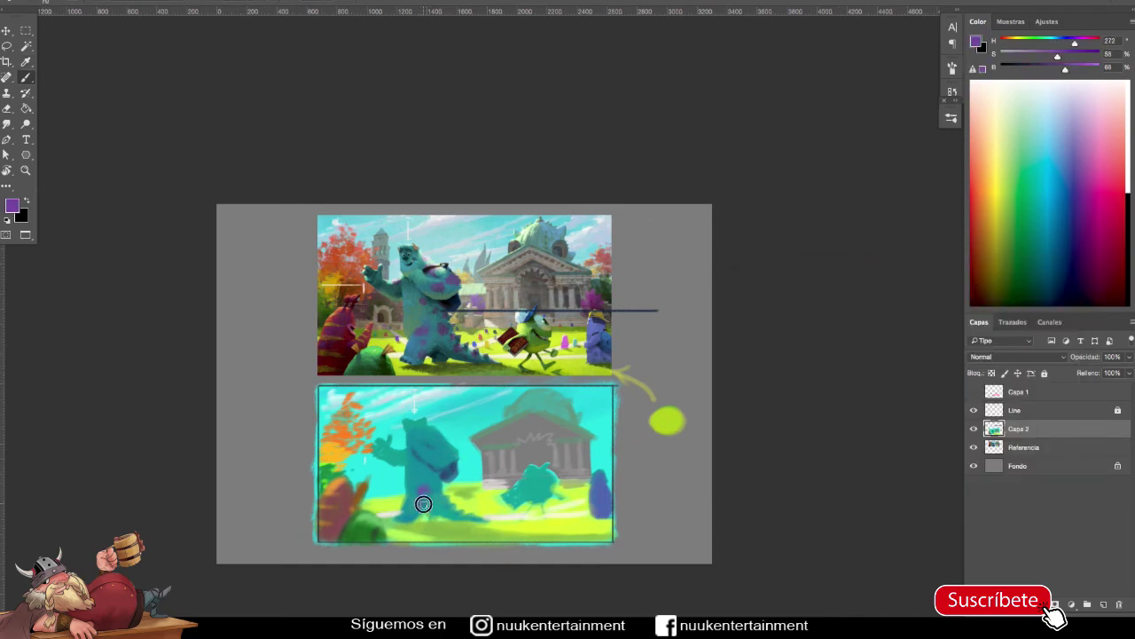
left_click(455, 451, "alt")
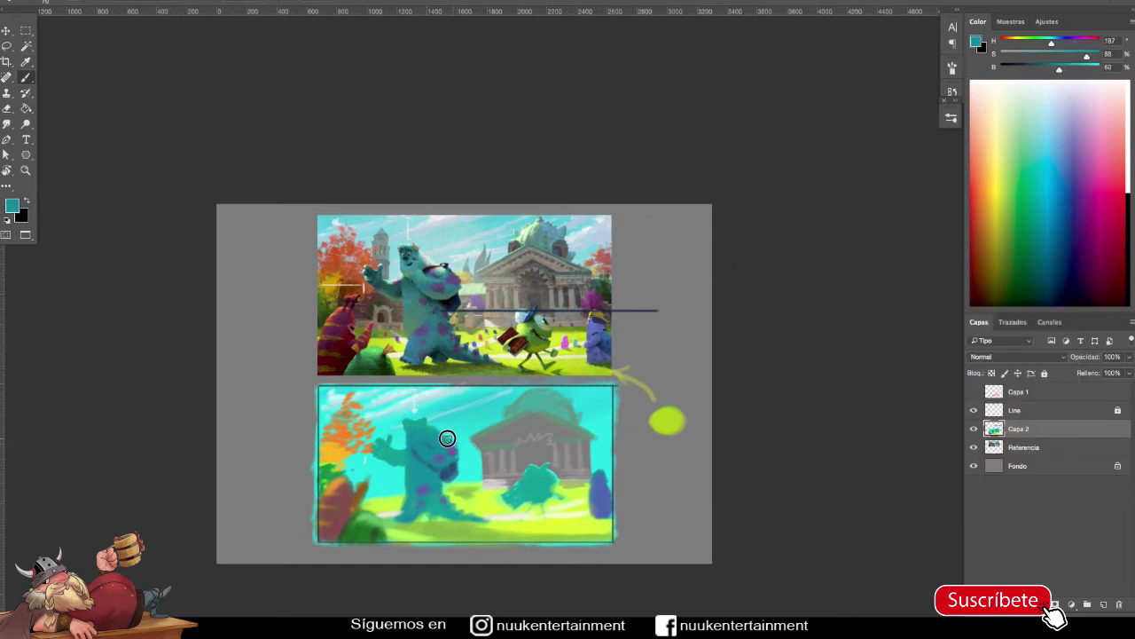
Sample dark grey, grey-green and dark teal around the small monster for its features.
left_click(430, 443, "alt")
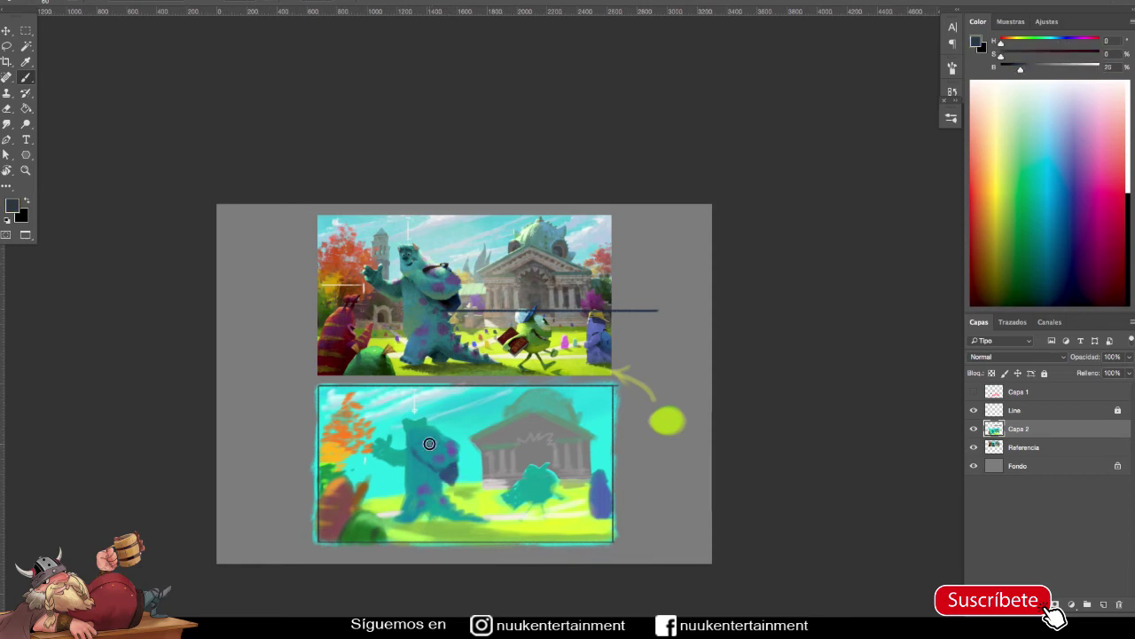
left_click(532, 482, "alt")
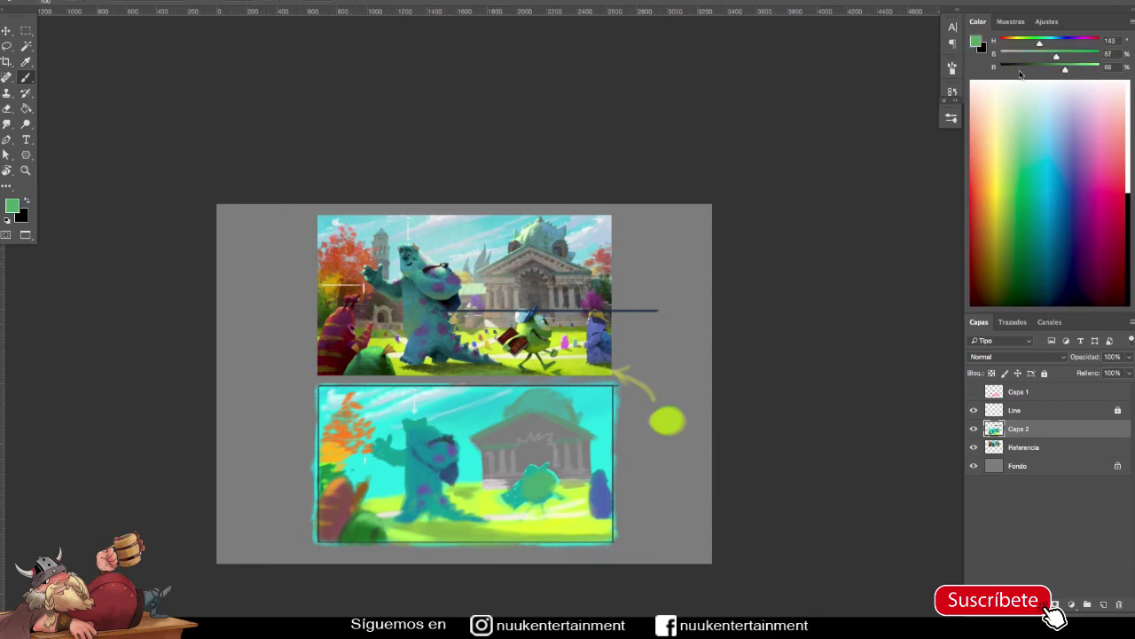
left_click(556, 479, "alt")
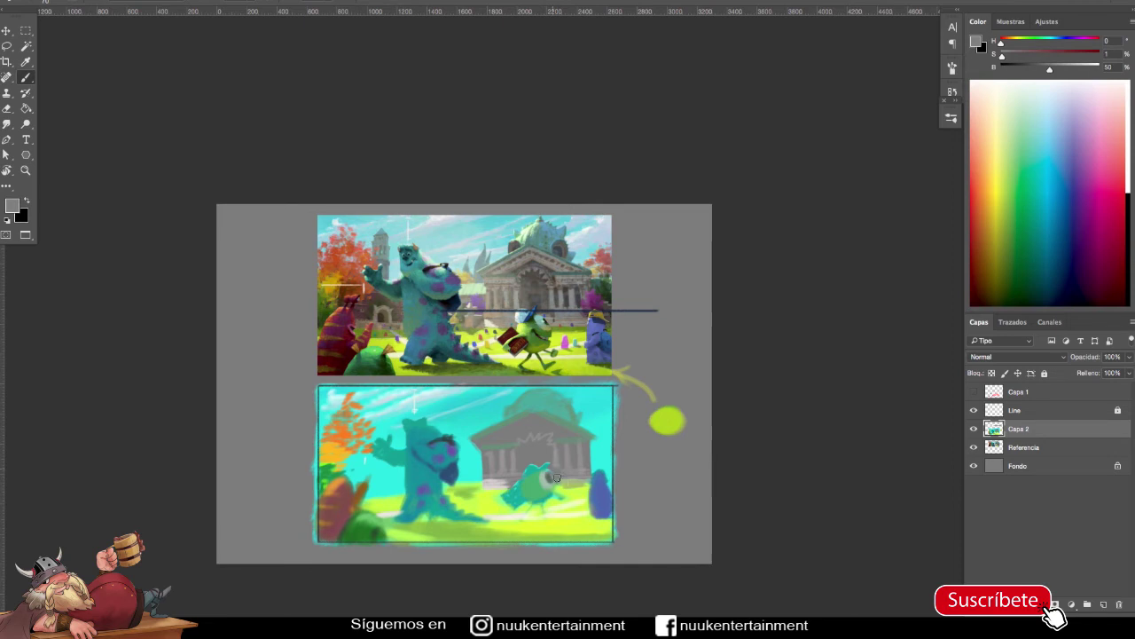
left_click(554, 472, "alt")
left_click(549, 478, "alt")
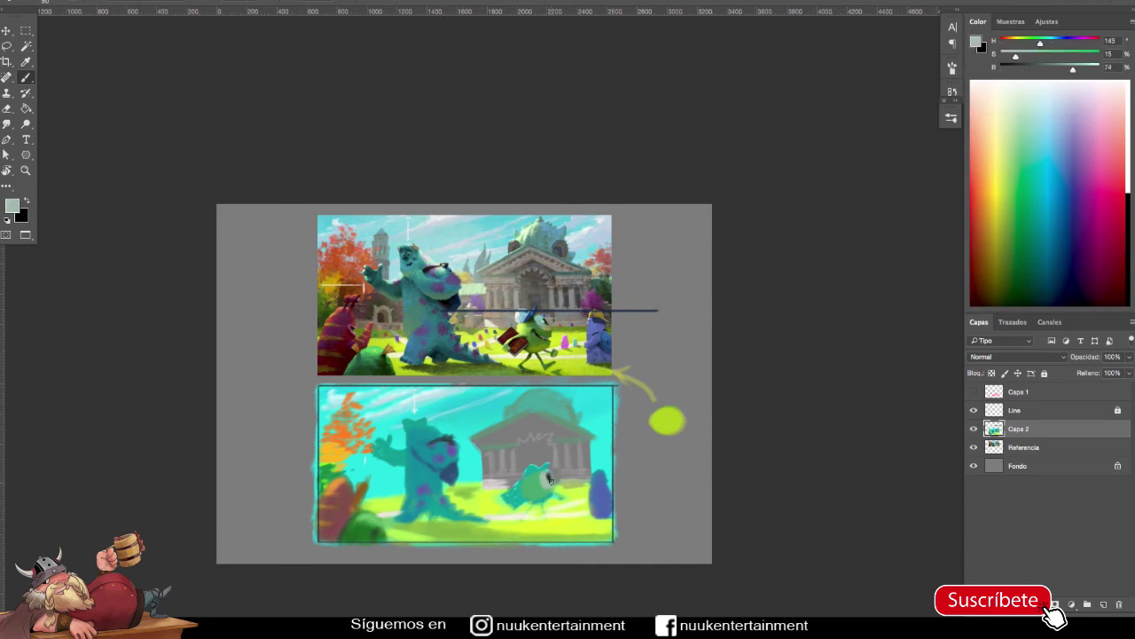
left_click_drag(608, 452, 618, 434)
scroll(617, 434, "up", 1)
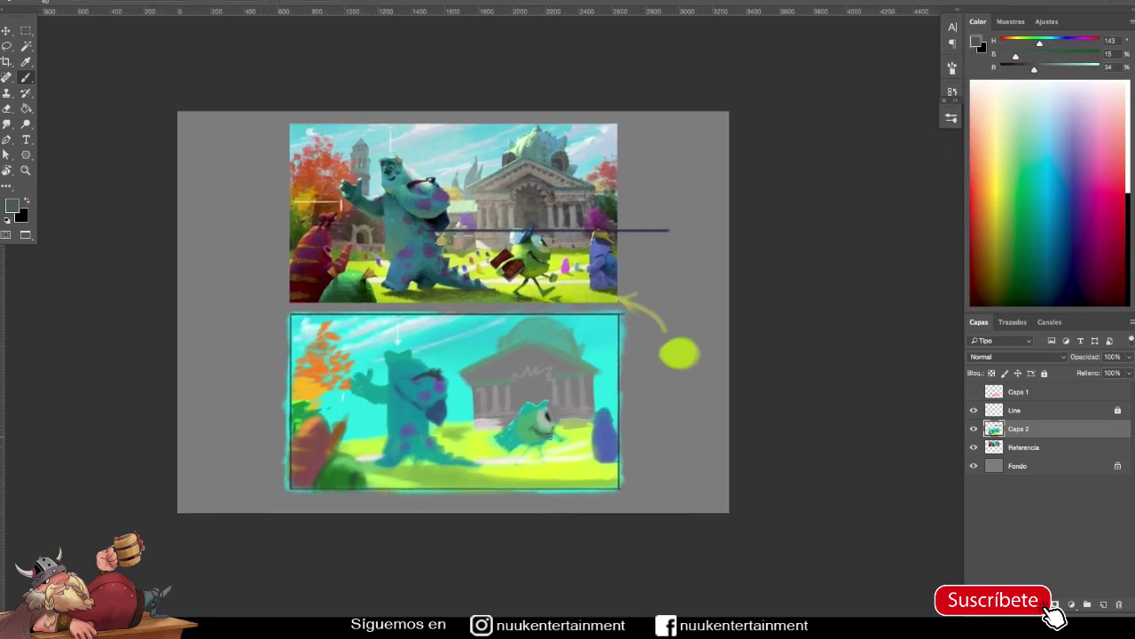
Sample black, pale greens and Mike's green from around the small monster.
left_click(533, 427, "alt")
scroll(537, 408, "up", 1)
left_click(533, 411, "alt")
left_click(528, 417, "alt")
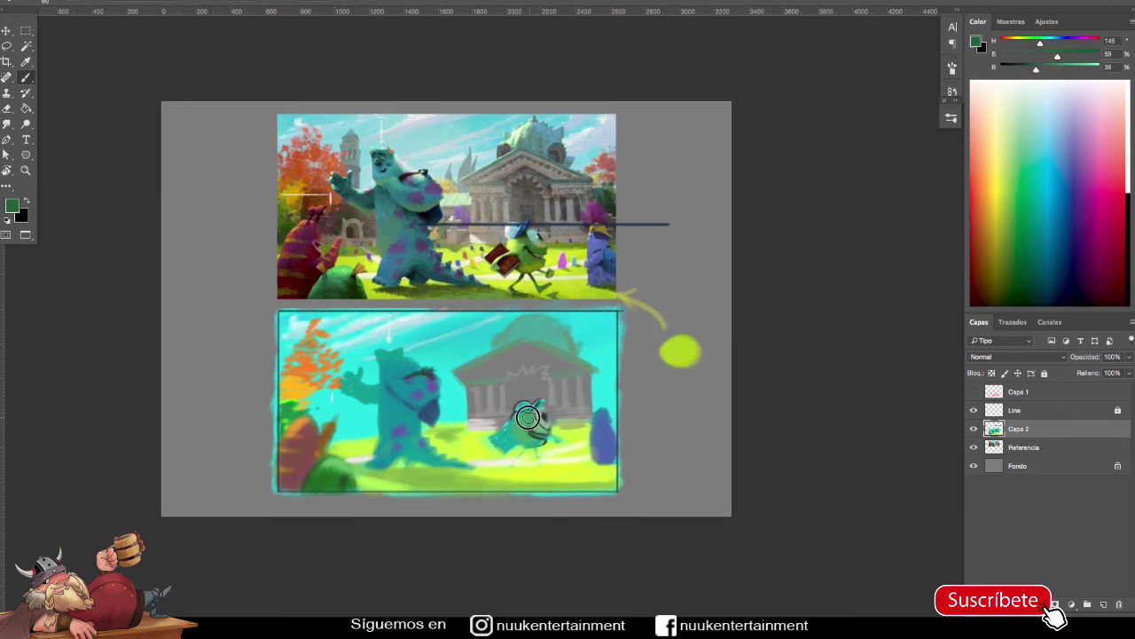
left_click(532, 441, "alt")
left_click(500, 444, "alt")
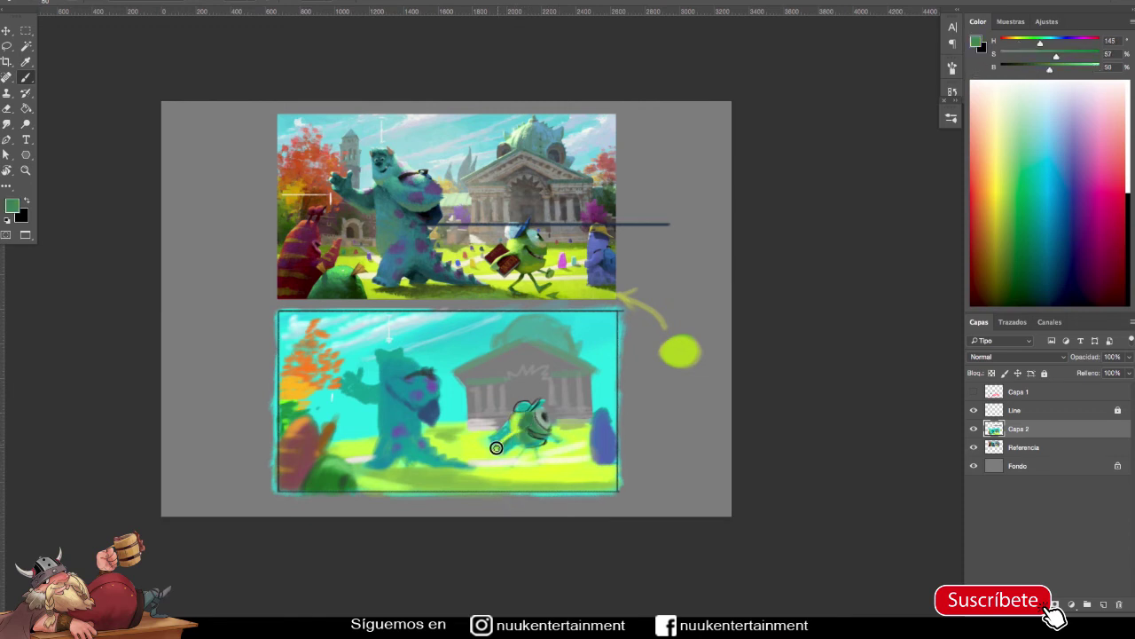
left_click(519, 440, "alt")
left_click(540, 430, "alt")
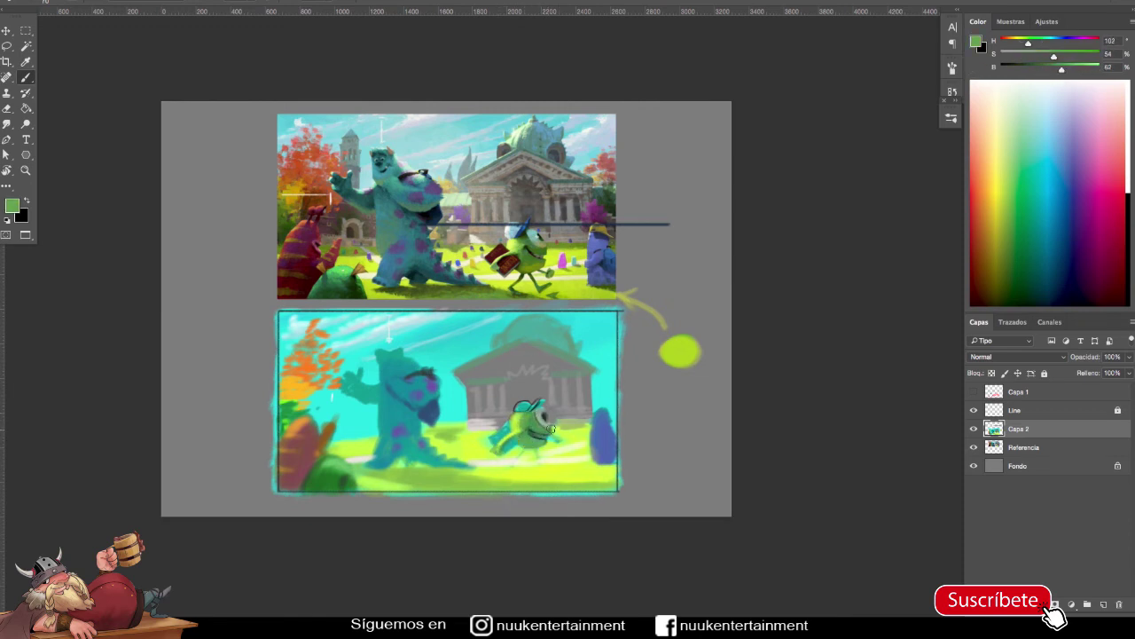
Pick Mike's eye white, cap blue, building grey and lime body green.
scroll(552, 423, "down", 1)
scroll(568, 435, "up", 1)
left_click(523, 415, "alt")
left_click(528, 407, "alt")
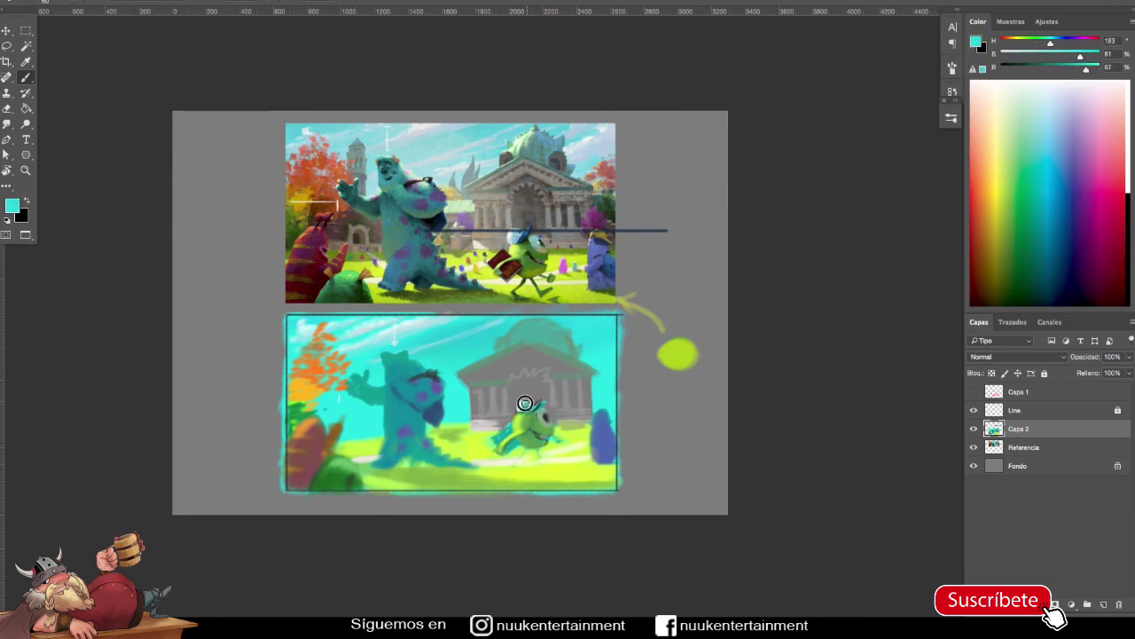
left_click(547, 403, "alt")
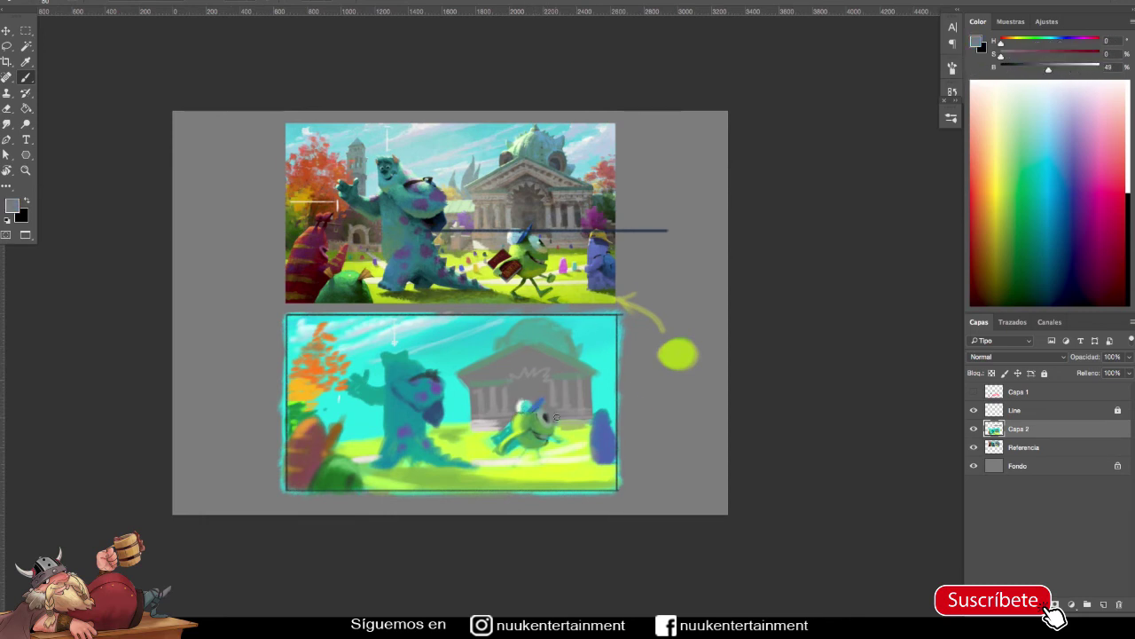
left_click(546, 431, "alt")
Sample dark grey-green, lime green, dark grey and light cyan for Mike's details.
scroll(563, 429, "up", 1)
left_click(533, 449, "alt")
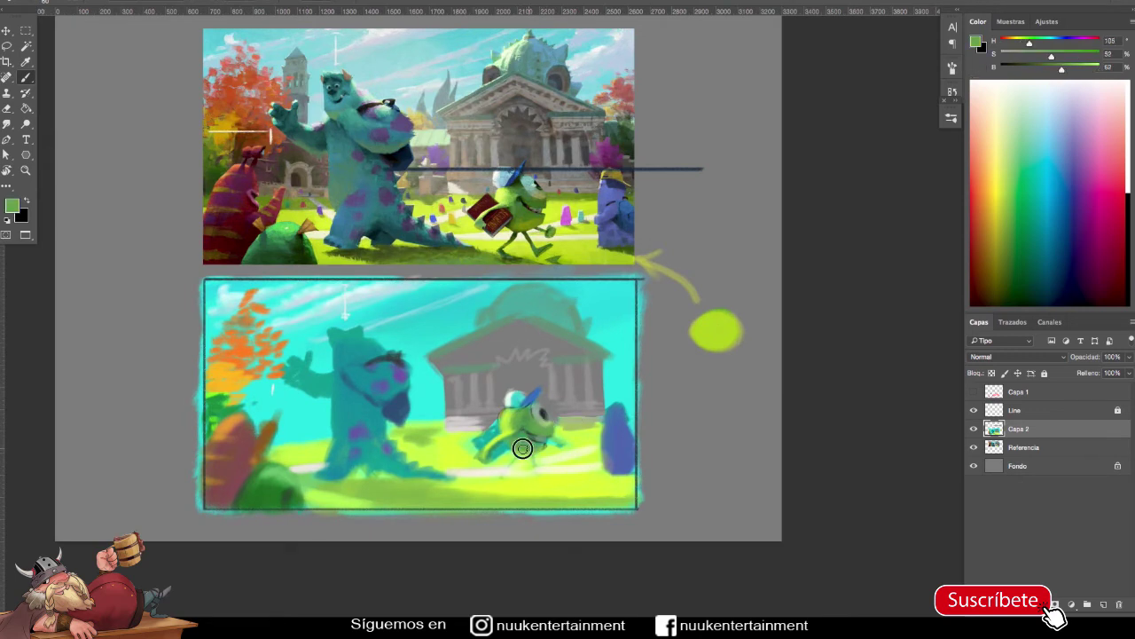
scroll(532, 449, "down", 1)
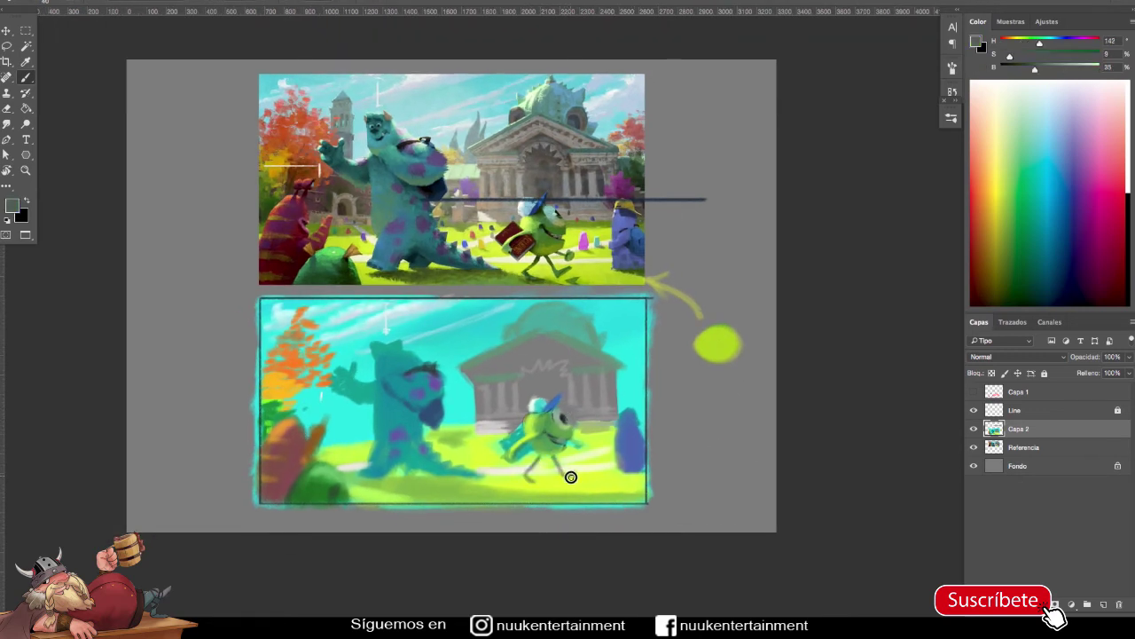
left_click(586, 448, "alt")
scroll(601, 431, "up", 1)
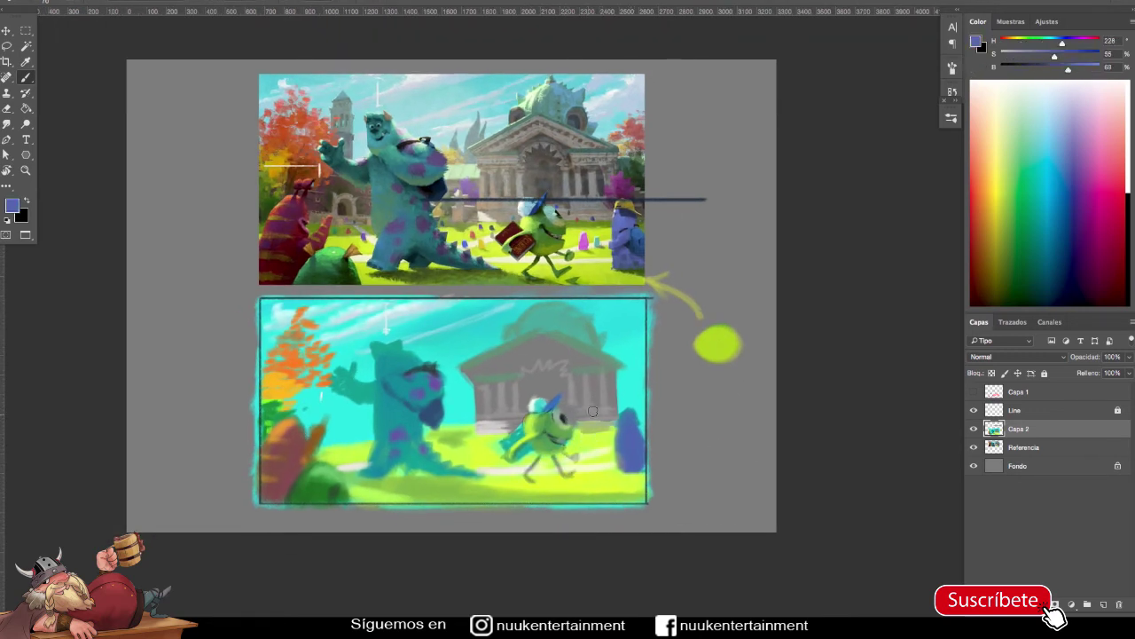
scroll(570, 424, "down", 2)
left_click(570, 424, "alt")
scroll(571, 424, "up", 1)
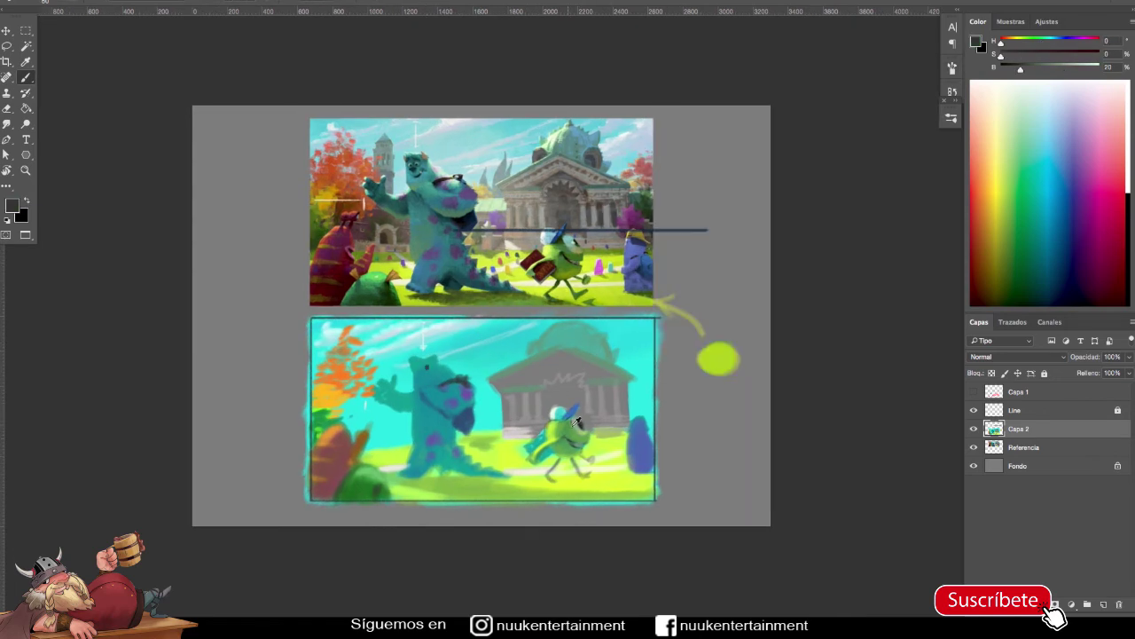
left_click(444, 365, "alt")
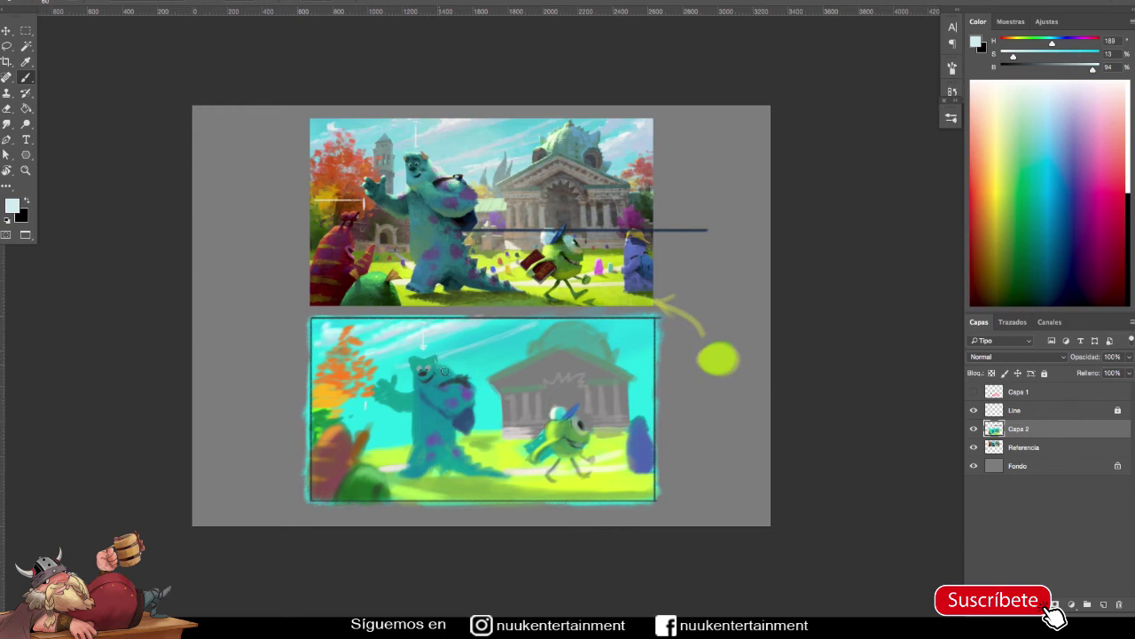
Add a new empty layer, Capa 3, above the painting.
key("F5")
key("F5")
key("ctrl+shift+alt+n")
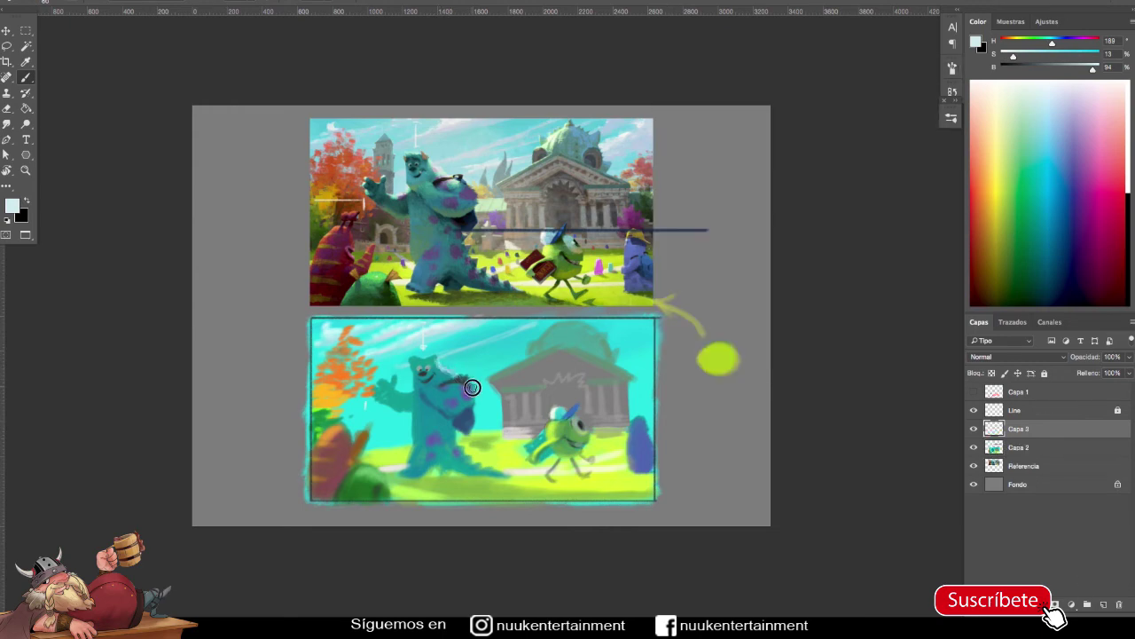
left_click(634, 365, "alt")
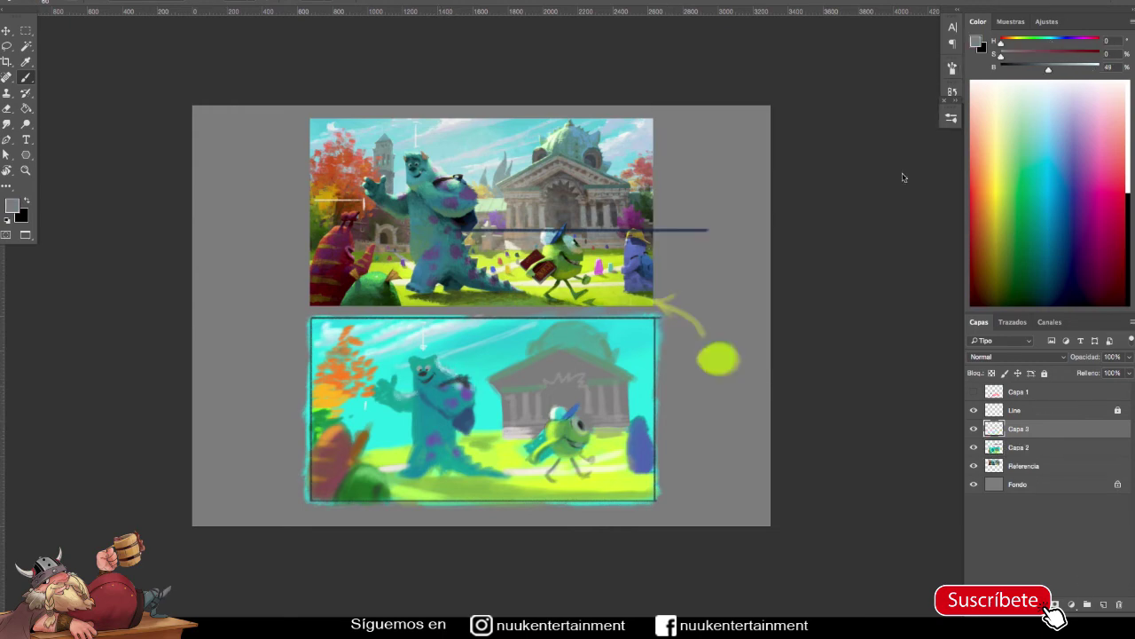
Paint dark grey over the building dome and mix a dark green paint colour.
left_click_drag(557, 382, 550, 391)
left_click(566, 377, "alt")
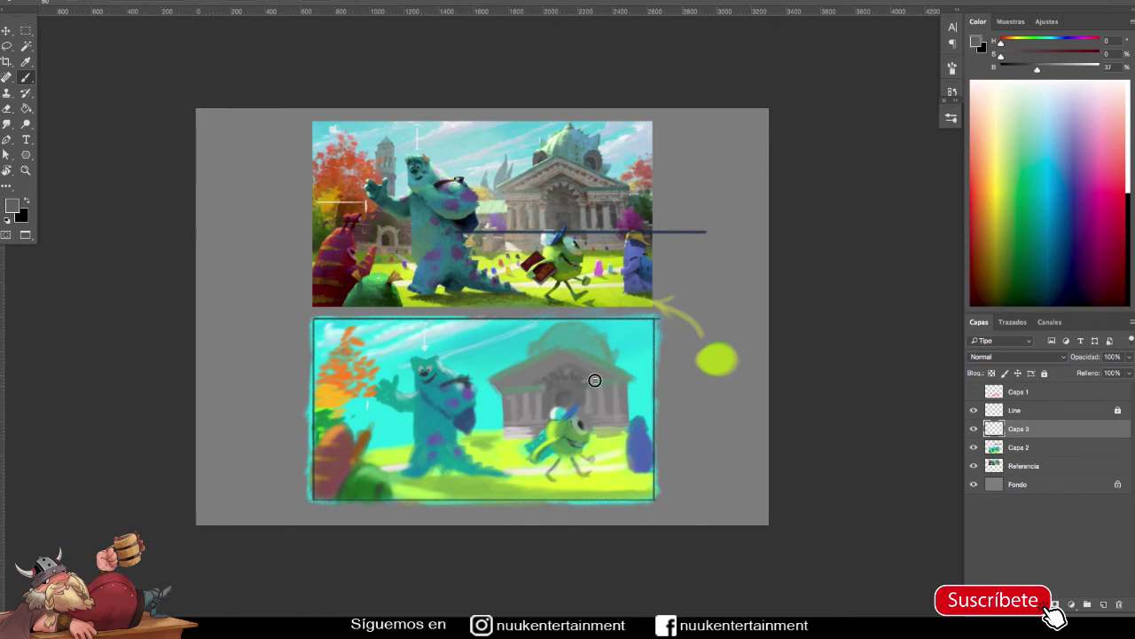
left_click(495, 407, "alt")
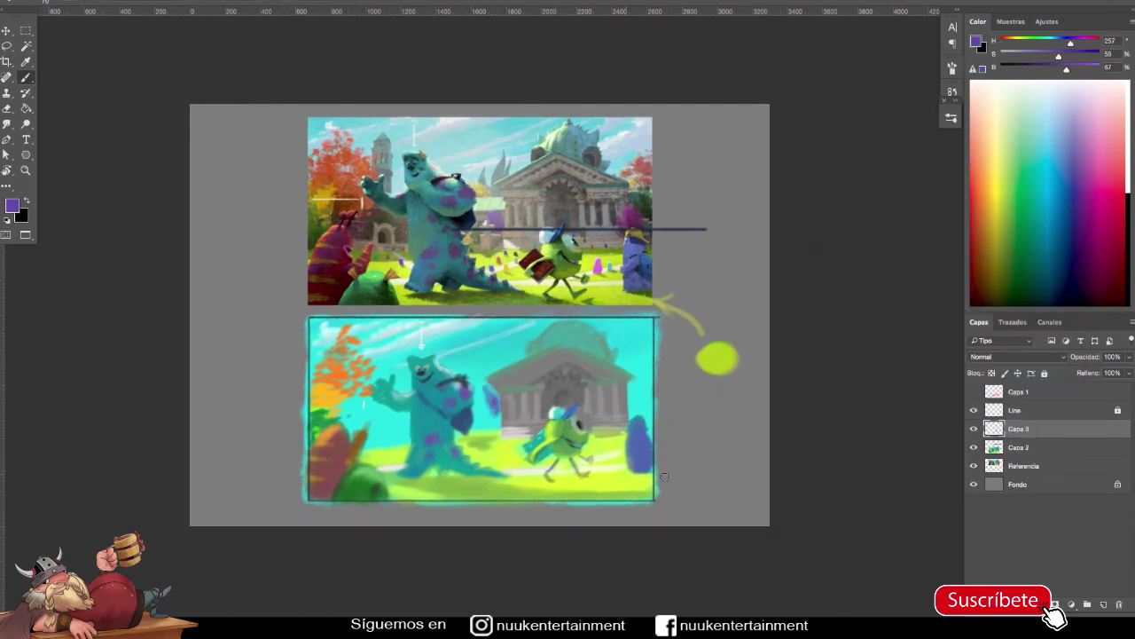
left_click_drag(1071, 42, 1024, 42)
left_click_drag(1086, 69, 1037, 69)
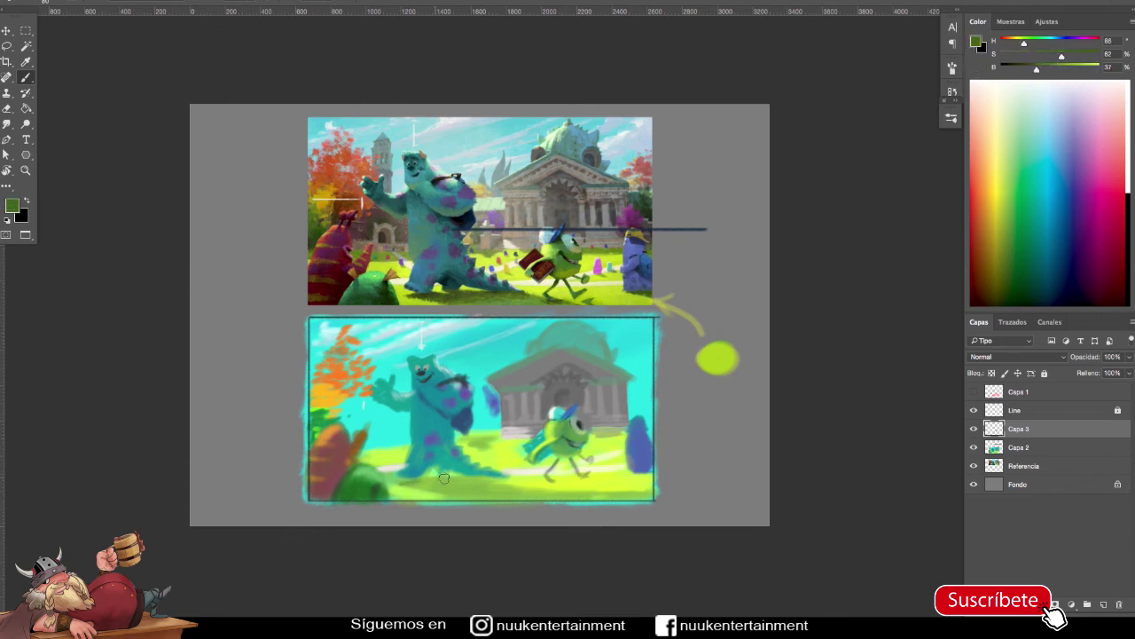
Sample dark blue, yellow-green and cyan from the lower painting.
left_click(428, 468, "alt")
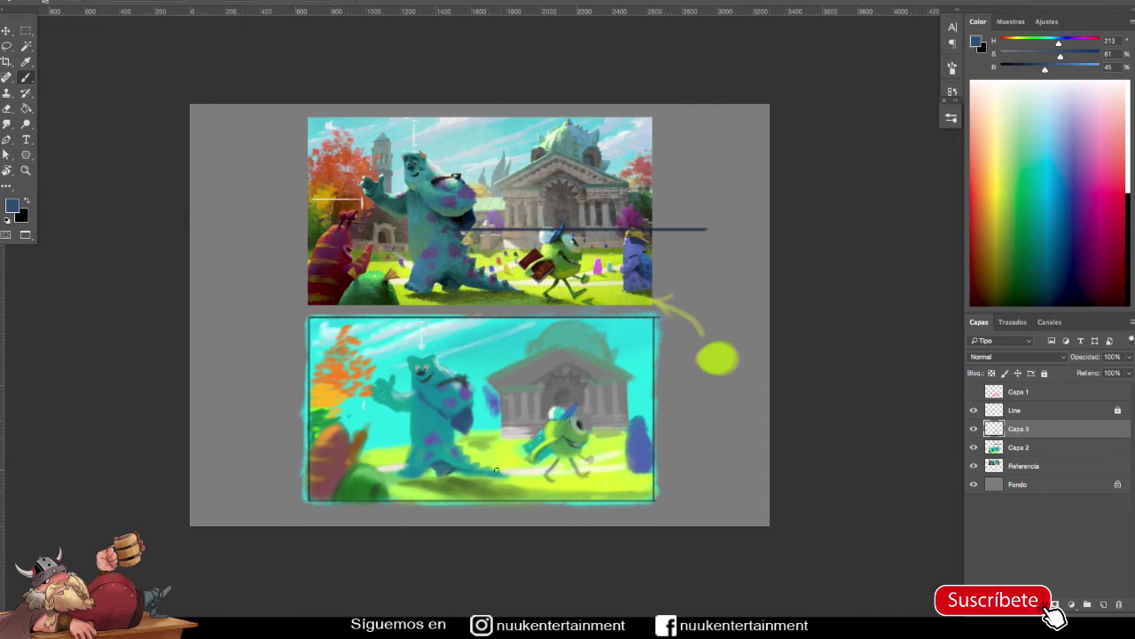
left_click(429, 471, "alt")
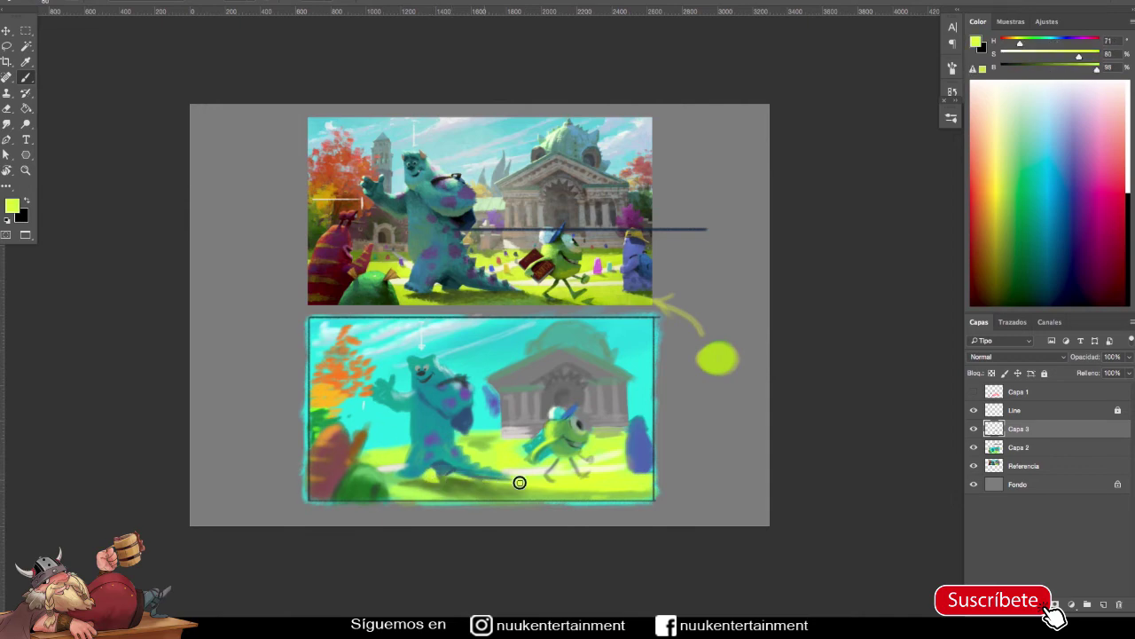
left_click_drag(434, 479, 601, 488)
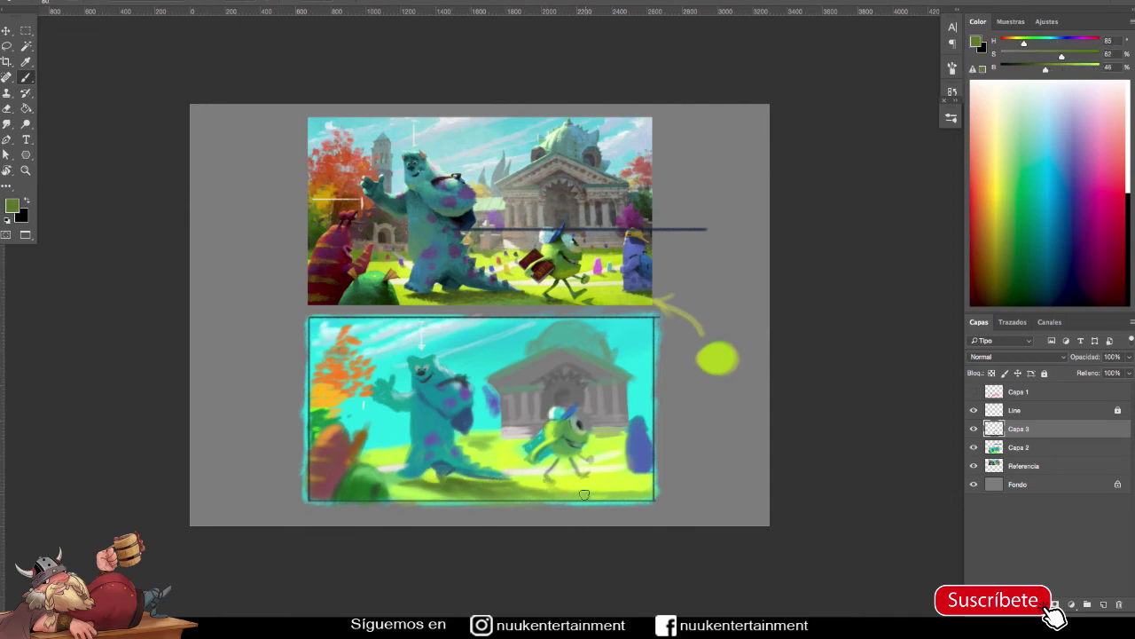
scroll(612, 488, "down", 1)
scroll(623, 484, "up", 1)
left_click(409, 389, "alt")
left_click(452, 391, "alt")
Adjust brush presets and sample dark grey, yellow-green and teal.
key("F5")
key("F5")
left_click(439, 339, "alt")
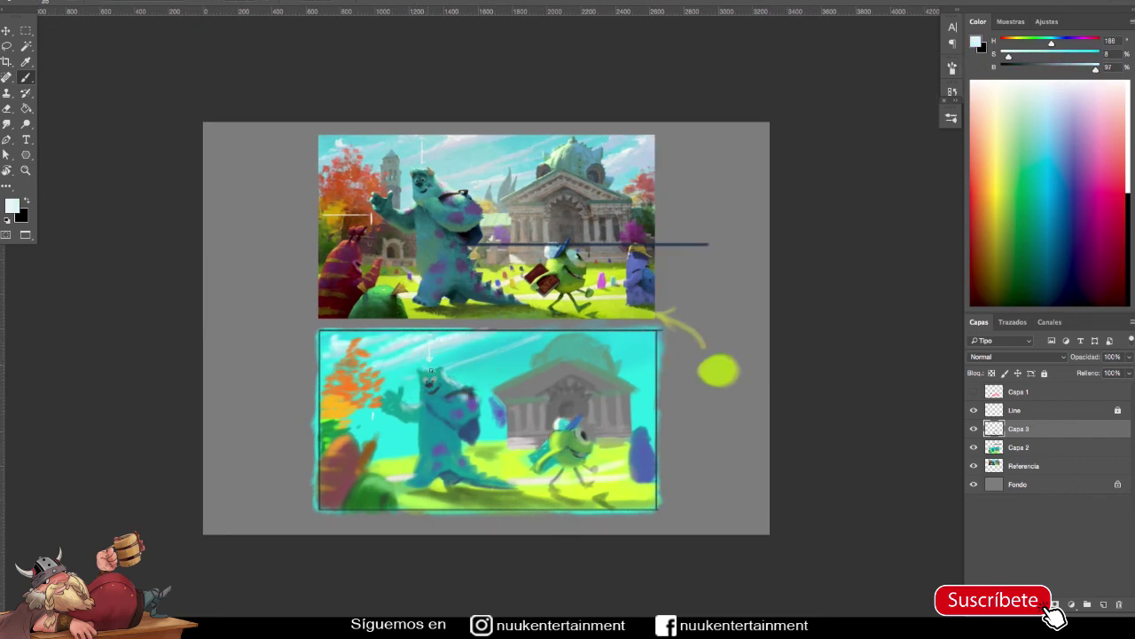
left_click(435, 390, "alt")
left_click(719, 370, "alt")
key("F5")
key("F5")
key("F5")
key("F5")
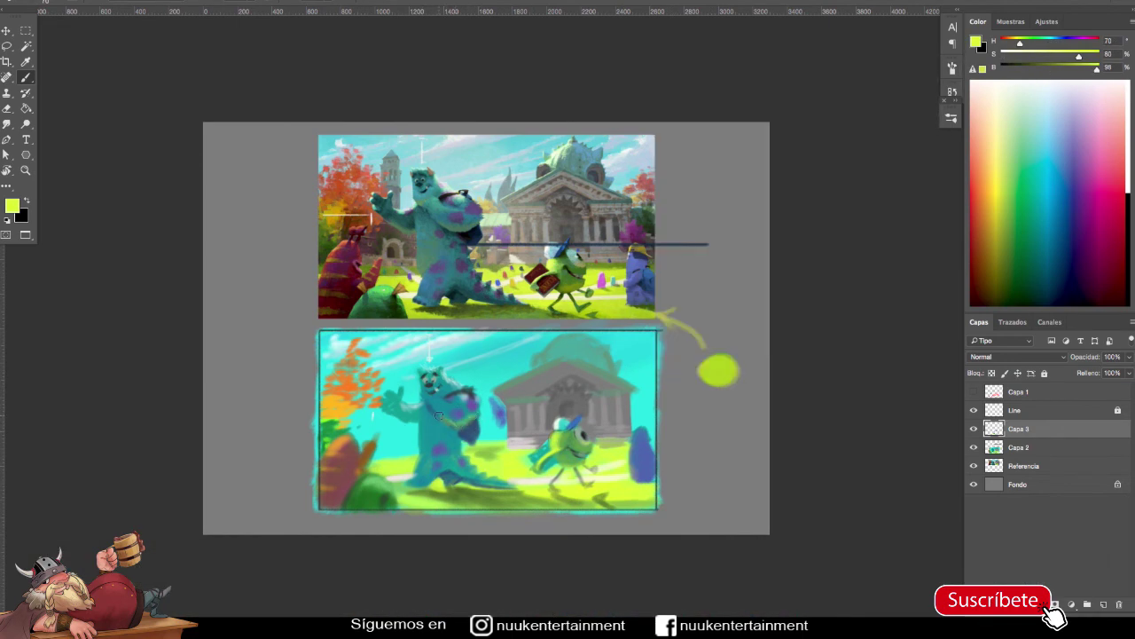
left_click(424, 470, "alt")
Sample near-black, brown-red and yellow-green tones from the study.
scroll(675, 448, "up", 1, "alt")
left_click(345, 490, "alt")
left_click(335, 475, "alt")
left_click(637, 489, "alt")
left_click(332, 476, "alt")
left_click(335, 488, "alt")
left_click(589, 489, "alt")
Repaint the right-hand figure in a lighter lavender.
left_click(637, 451, "alt")
left_click(637, 448, "alt")
left_click(637, 439, "alt")
left_click_drag(637, 430, 642, 461)
Repaint the right-hand figure in a darker blue.
left_click(641, 464, "alt")
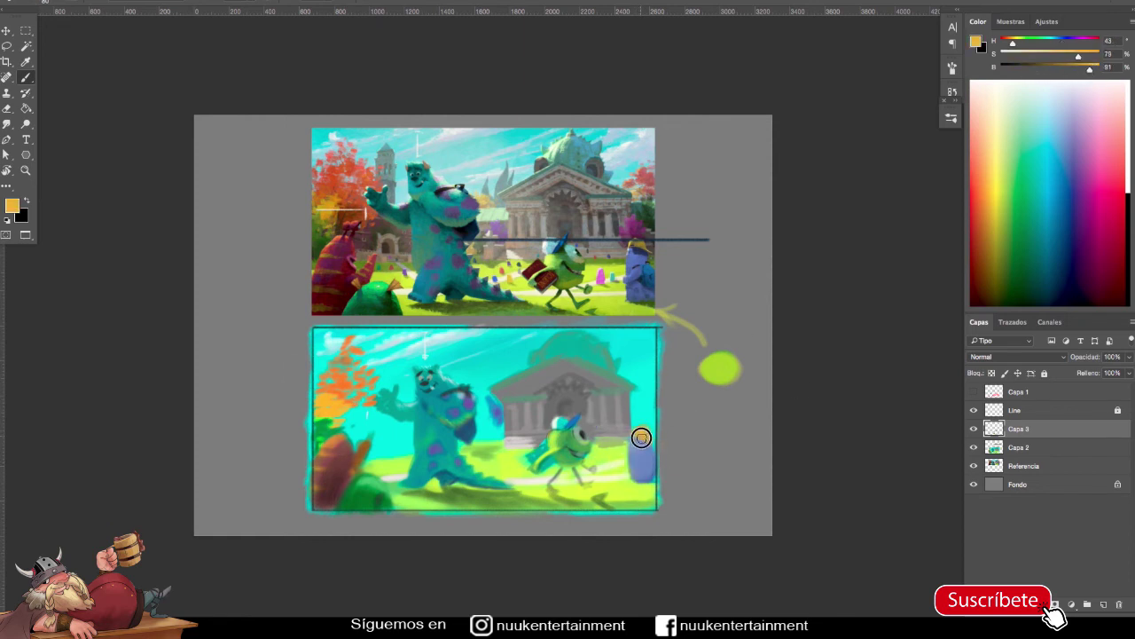
left_click(644, 431, "alt")
left_click(646, 441, "alt")
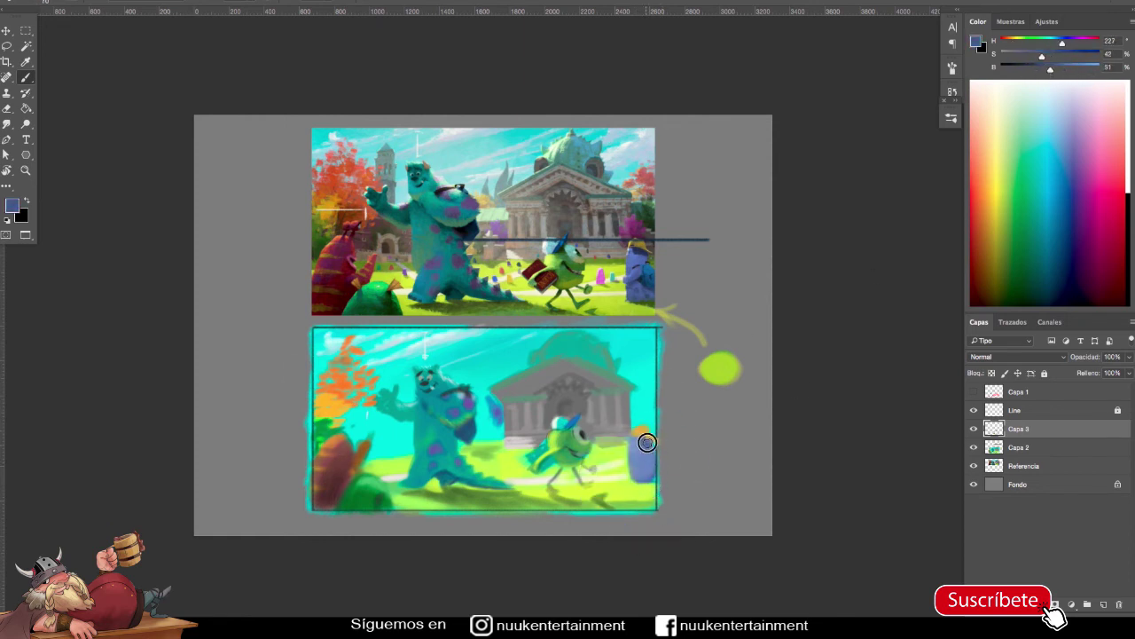
left_click(639, 459, "alt")
left_click_drag(642, 443, 648, 465)
Sample green, orange, teal and sky blue, then hide all panels to show the canvas.
left_click(645, 450, "alt")
left_click(315, 381, "alt")
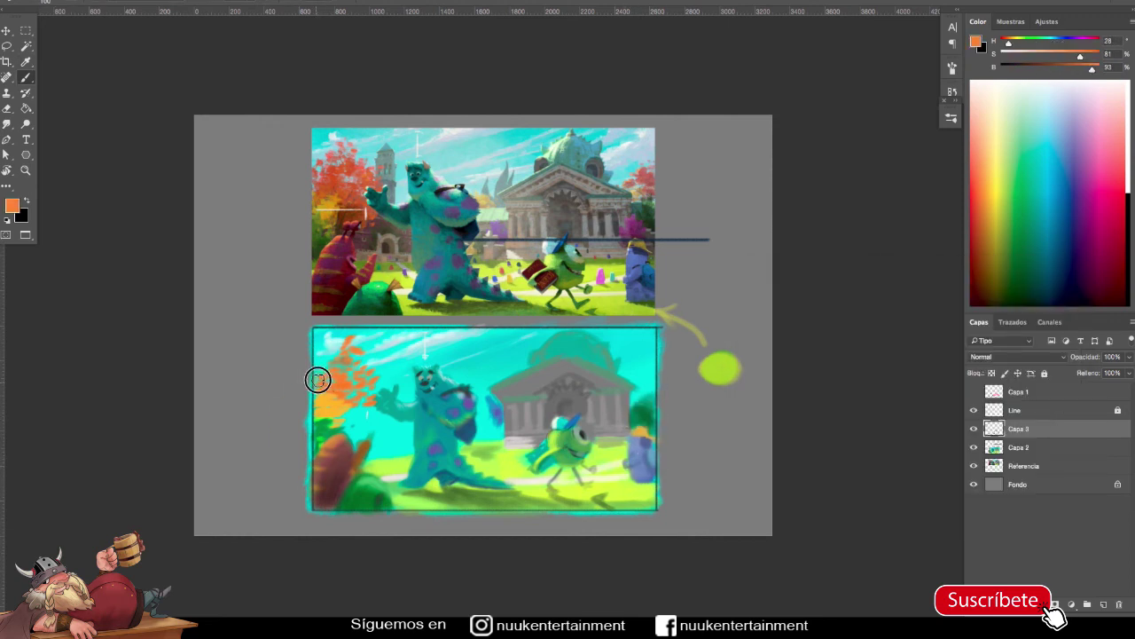
left_click(564, 352, "alt")
left_click(600, 369, "alt")
scroll(632, 368, "down", 1)
key("Tab")
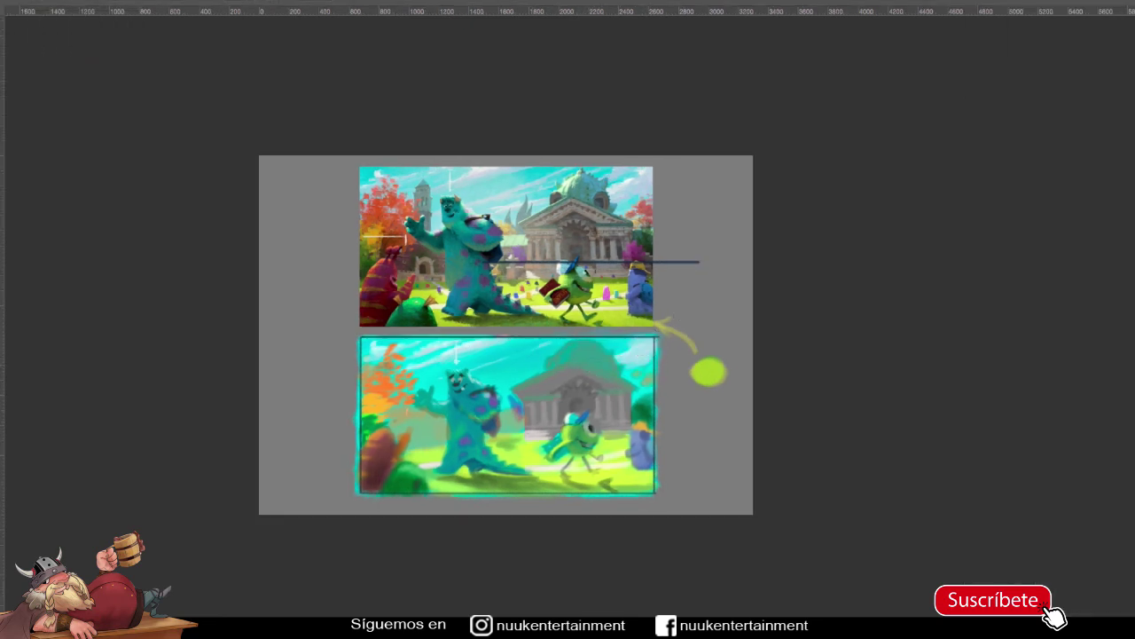
Bring the panels back and sample light grey, orange and lighter grey tones from the painting.
key("Tab")
left_click(545, 411, "alt")
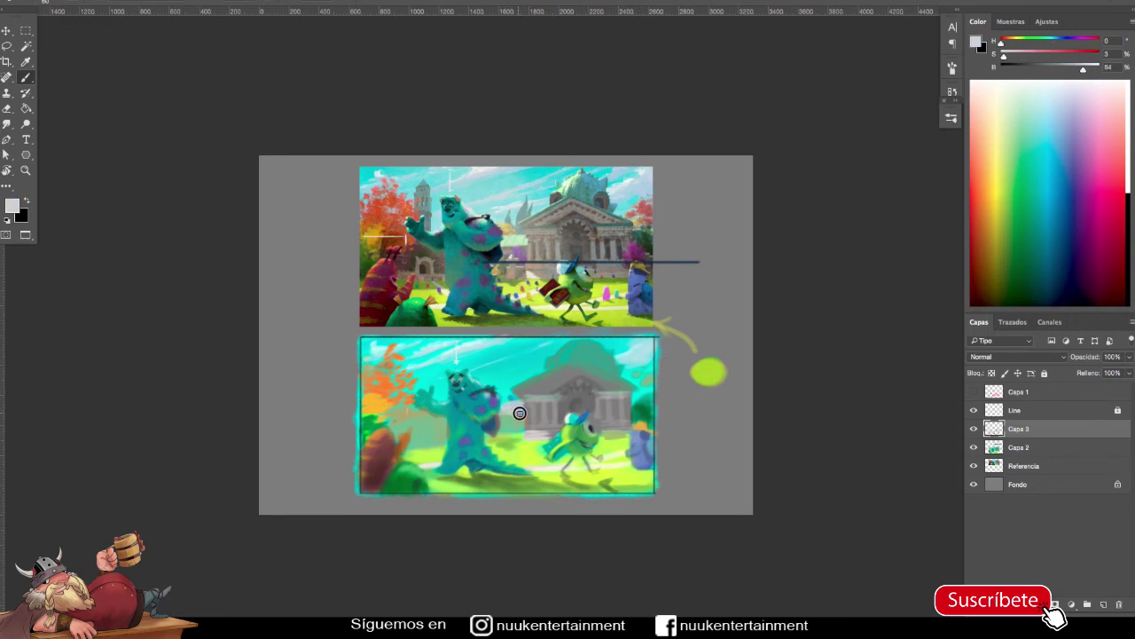
left_click(12, 206)
key("Escape")
left_click(413, 392, "alt")
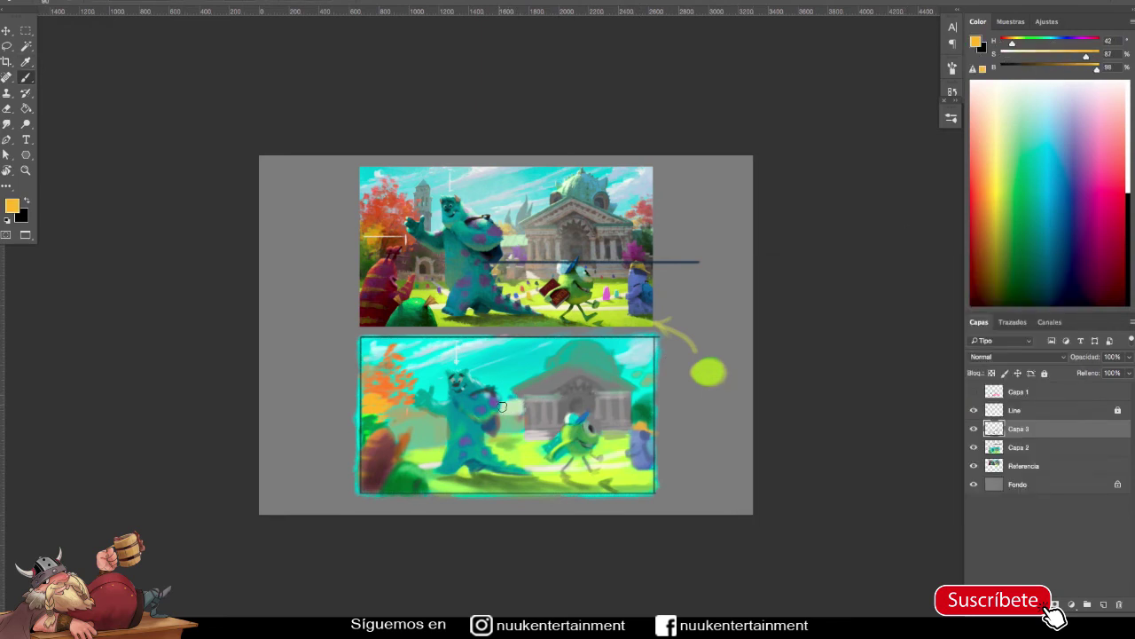
left_click(535, 394, "alt")
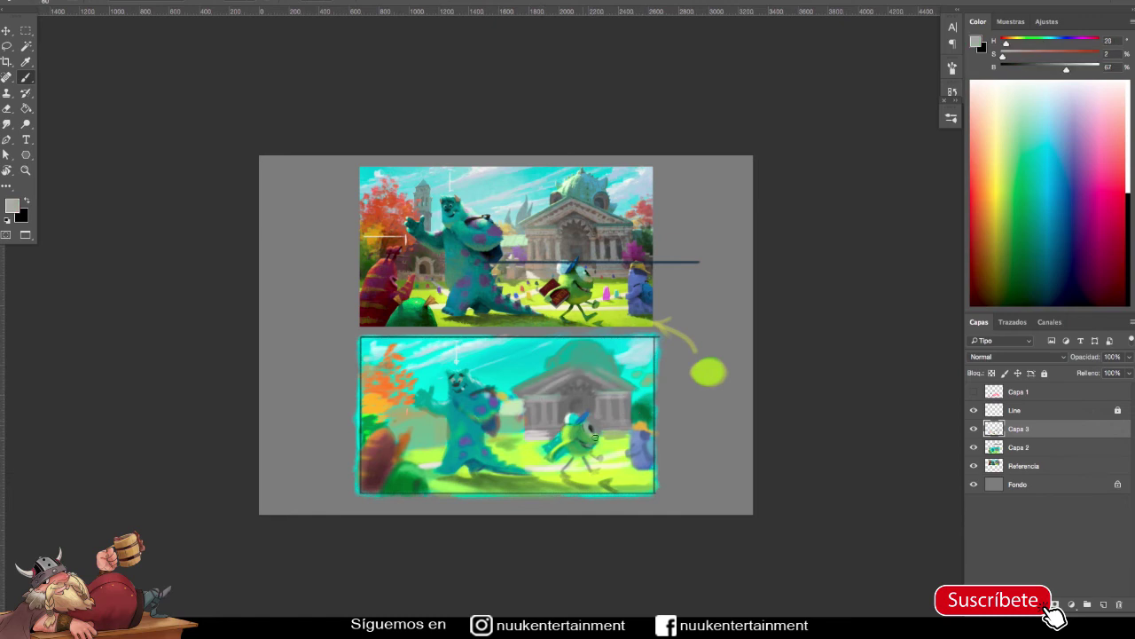
left_click(422, 431, "alt")
left_click(422, 434, "alt")
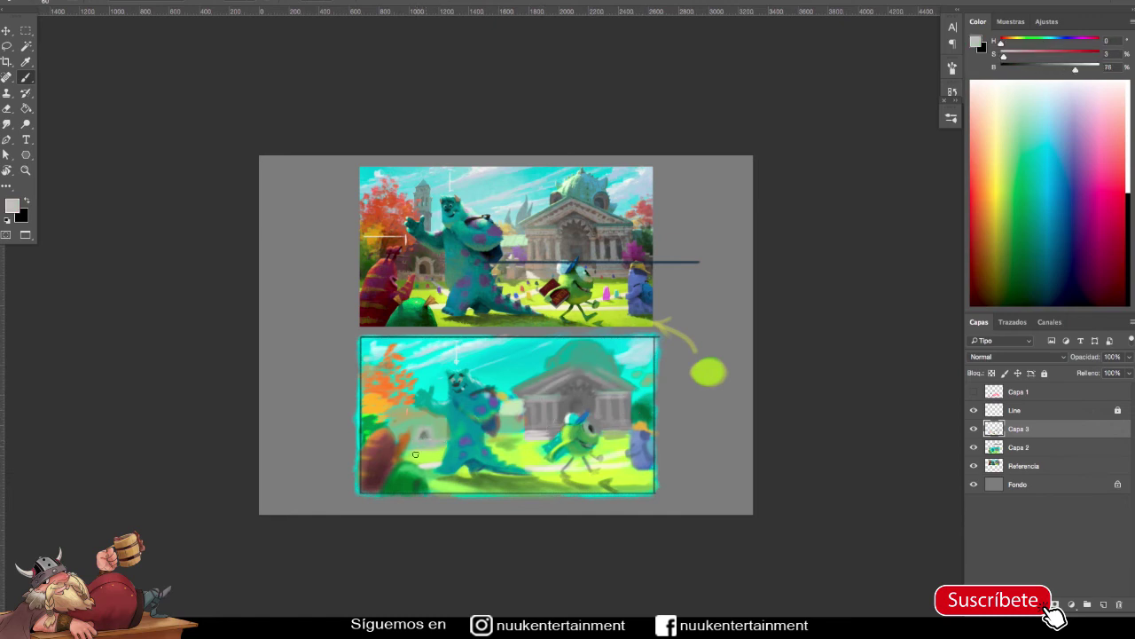
Merge Capa 3 into Capa 2, then sample teal, light grey and reddish-brown colours.
key("l")
key("ctrl+e")
key("b")
left_click(446, 379, "alt")
left_click(450, 377, "alt")
left_click(626, 383, "alt")
left_click(397, 429, "alt")
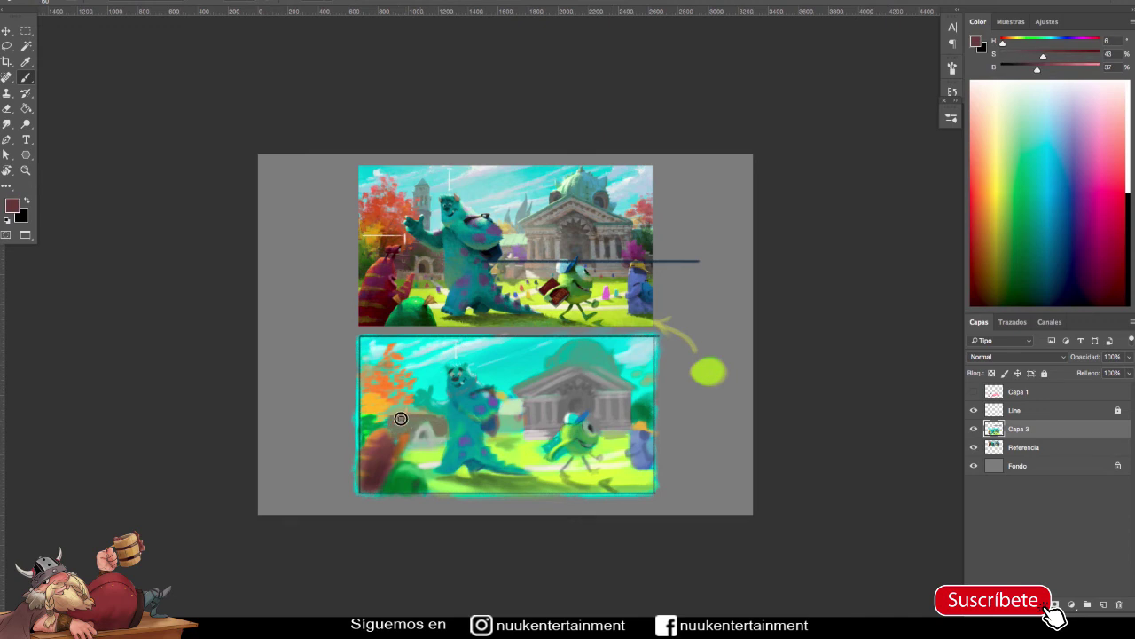
Sample light grey, yellow-green, orange, peach and dark green colours from the lower painting.
left_click(518, 422, "alt")
left_click(530, 443, "alt")
left_click(396, 373, "alt")
left_click(511, 427, "alt")
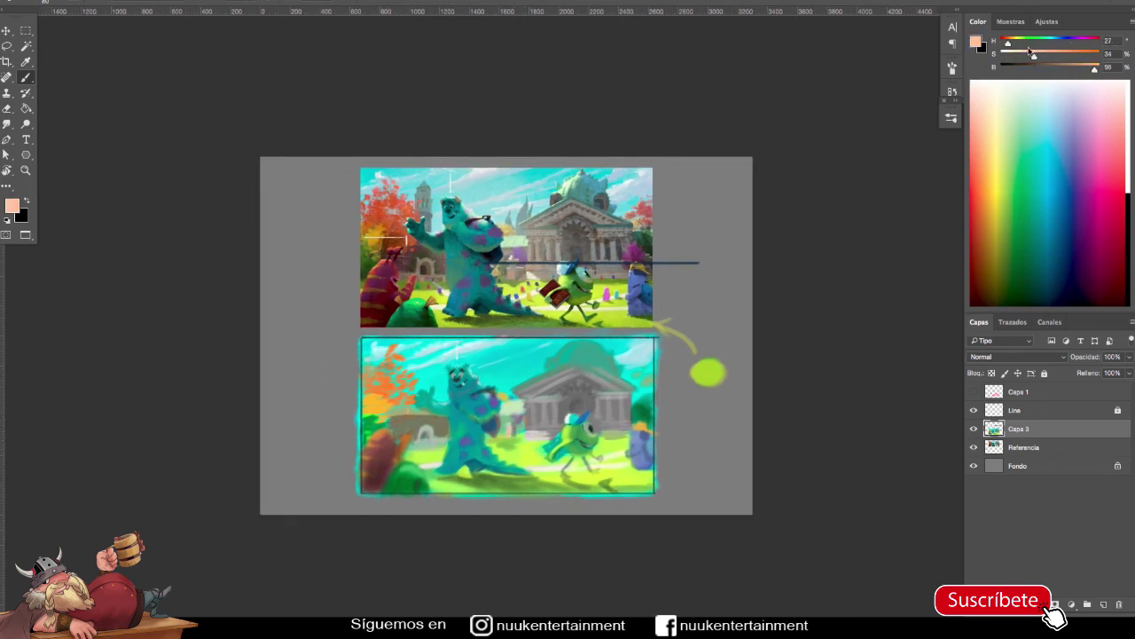
left_click(570, 424, "alt")
left_click(572, 448, "alt")
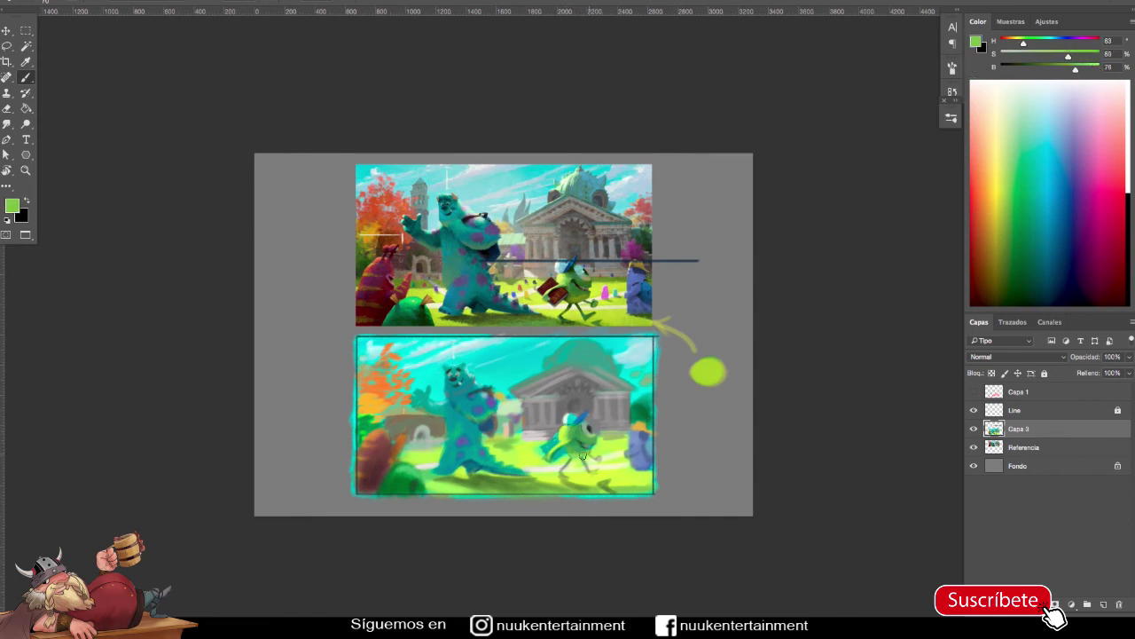
Sample dark and medium greens, grey-green and light cyan around Mike.
scroll(789, 388, "up", 2, "alt")
left_click(572, 417, "alt")
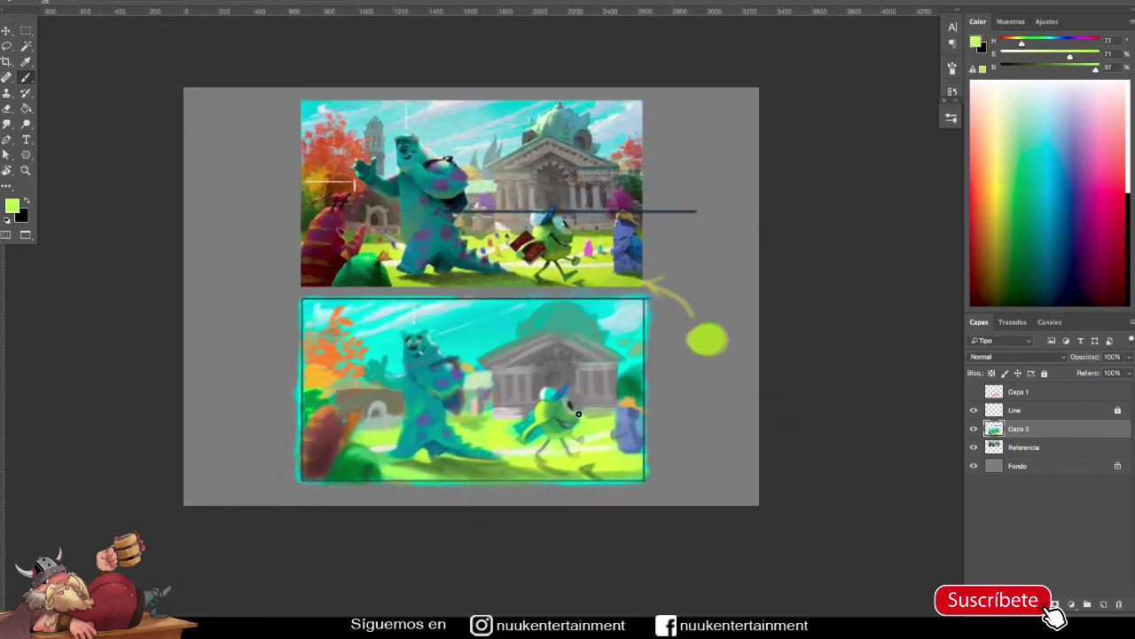
left_click(574, 423, "alt")
left_click(575, 412, "alt")
left_click(575, 409, "alt")
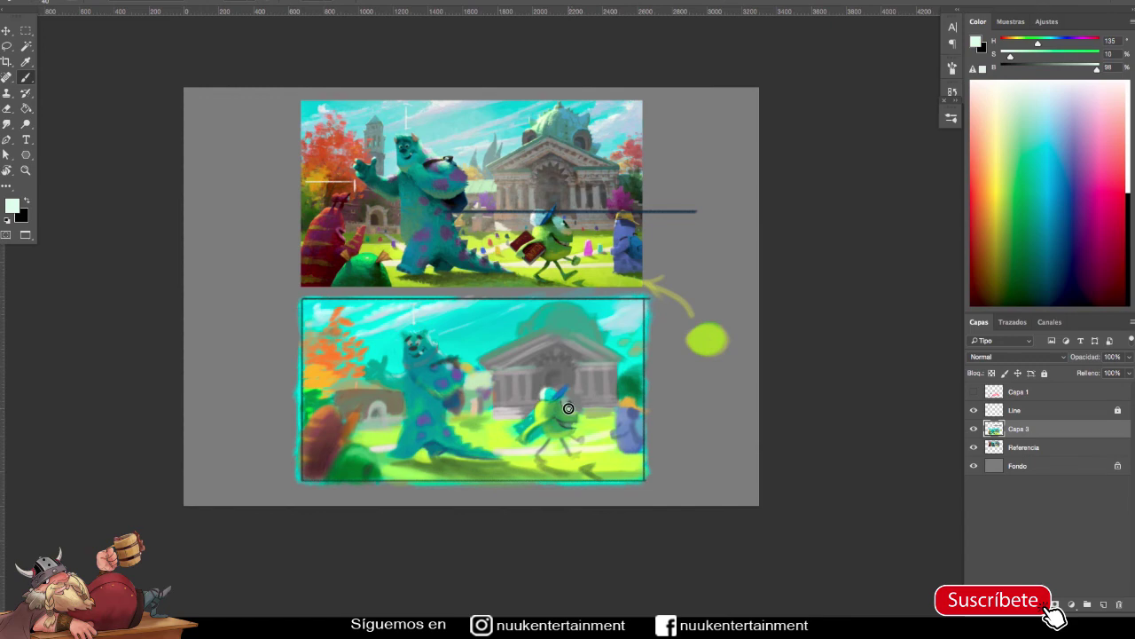
scroll(575, 408, "down", 1, "alt")
left_click(575, 408, "alt")
left_click(575, 408, "alt")
left_click(575, 408, "alt")
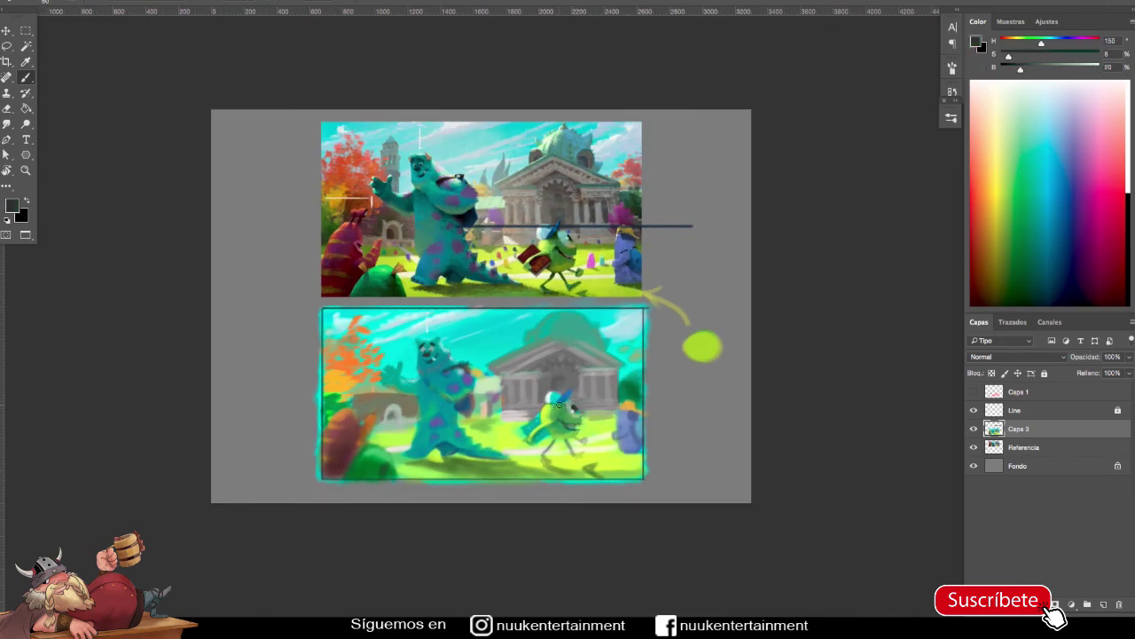
scroll(575, 408, "down", 1, "alt")
left_click(574, 406, "alt")
Sample dark greens, dark browns from the lower-left tree and dark greys.
left_click(433, 317, "alt")
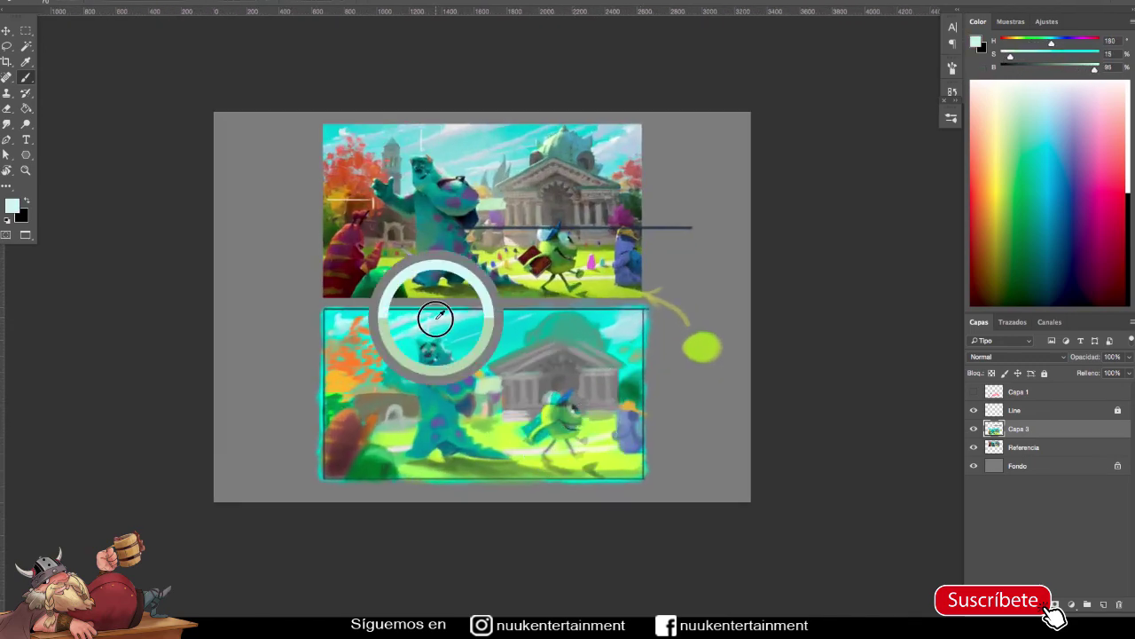
left_click(616, 434, "alt")
left_click(625, 454, "alt")
left_click(642, 452, "alt")
left_click(572, 483, "alt")
left_click(336, 471, "alt")
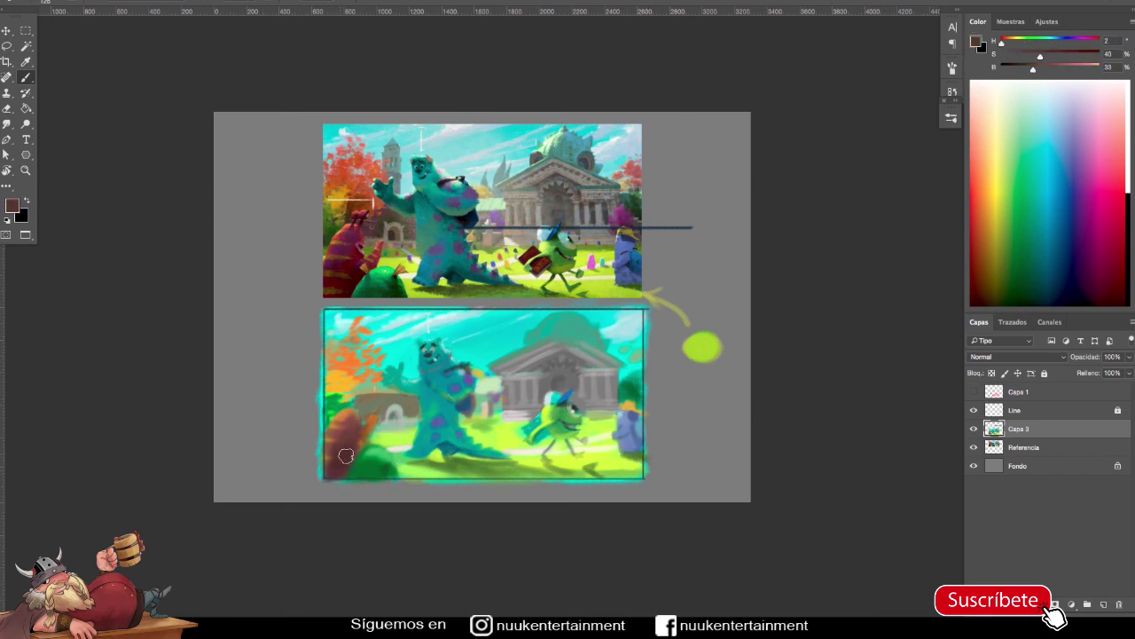
left_click(642, 437, "alt")
left_click(612, 415, "alt")
Sample beige, grey and teal tones, then paint a dark grey stroke over Sulley's bag.
left_click(601, 404, "alt")
left_click(516, 404, "alt")
left_click(515, 413, "alt")
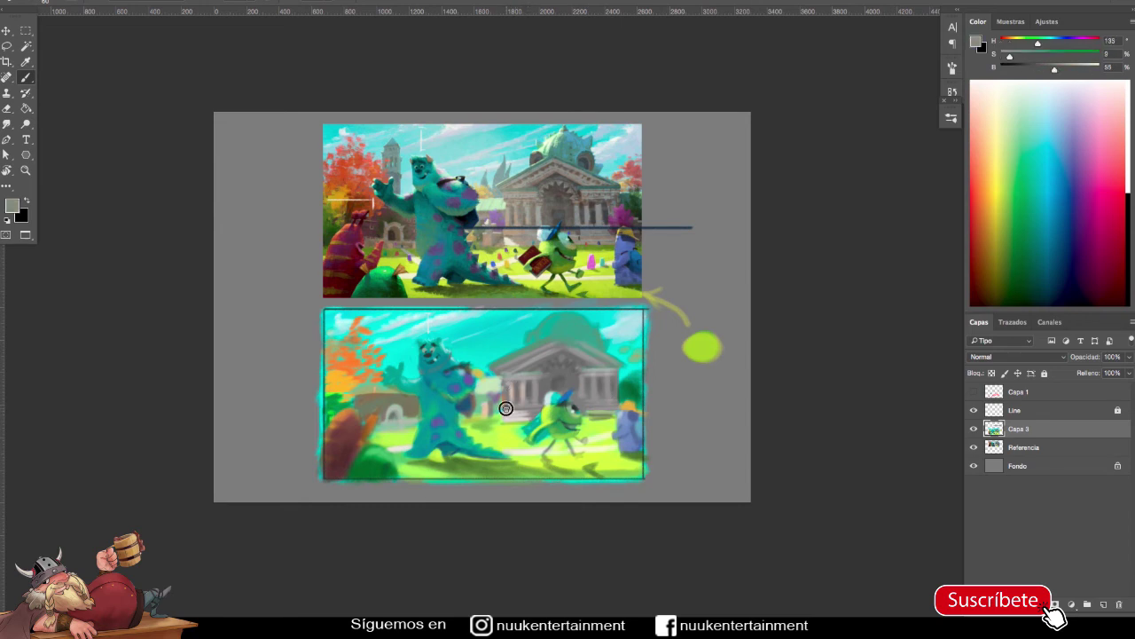
left_click(490, 408, "alt")
left_click(594, 397, "alt")
left_click(593, 405, "alt")
left_click(443, 441, "alt")
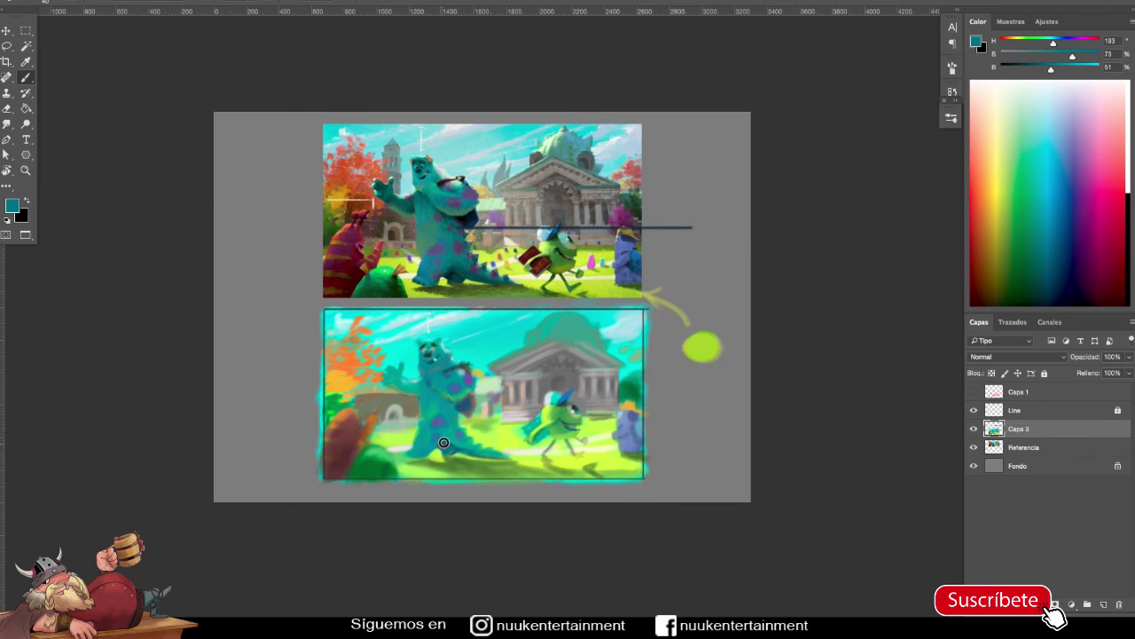
key("F5")
key("F5")
left_click(430, 355, "alt")
left_click_drag(465, 399, 463, 412)
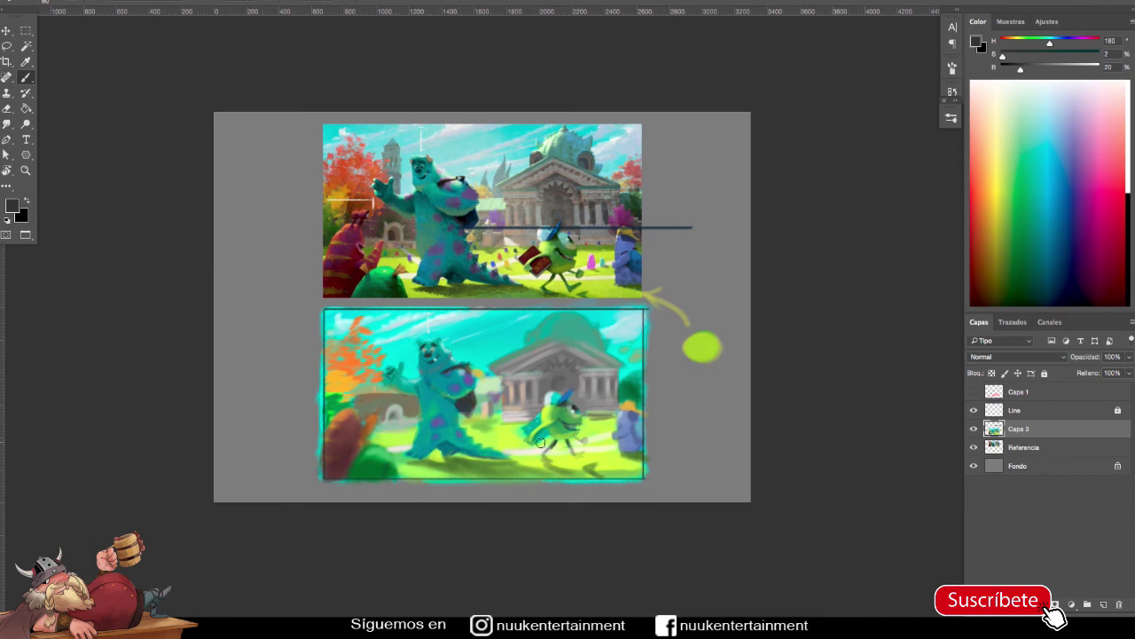
Sample red-brown from Mike's bag, zoom in, and sample grey and orange-brown.
left_click(526, 435, "alt")
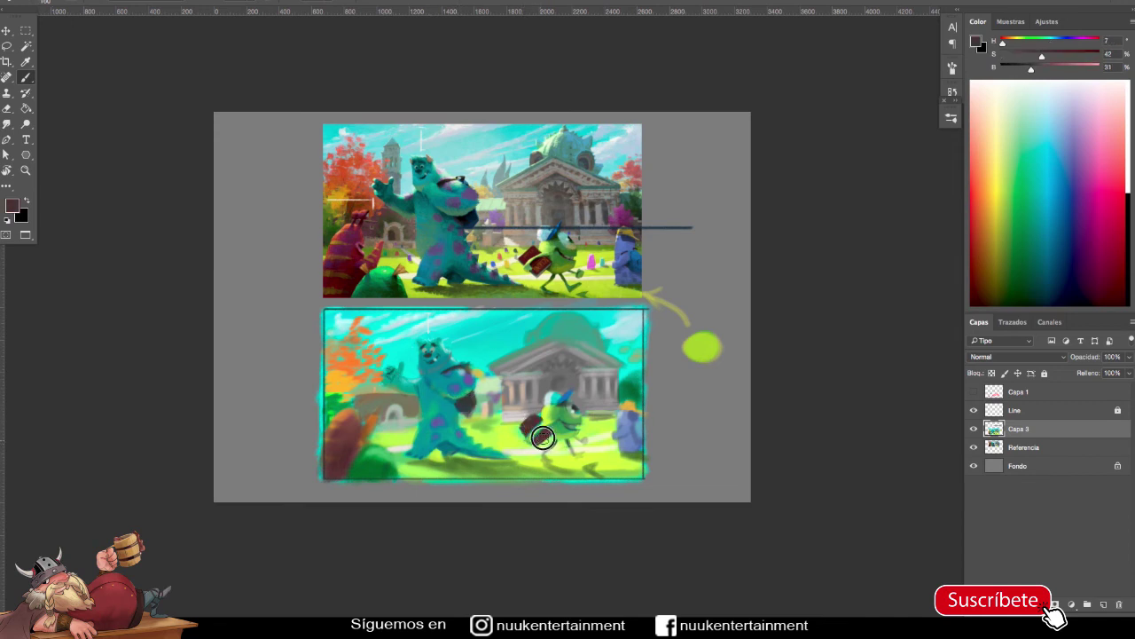
key("ctrl+plus")
key("F5")
key("F5")
left_click(578, 397, "alt")
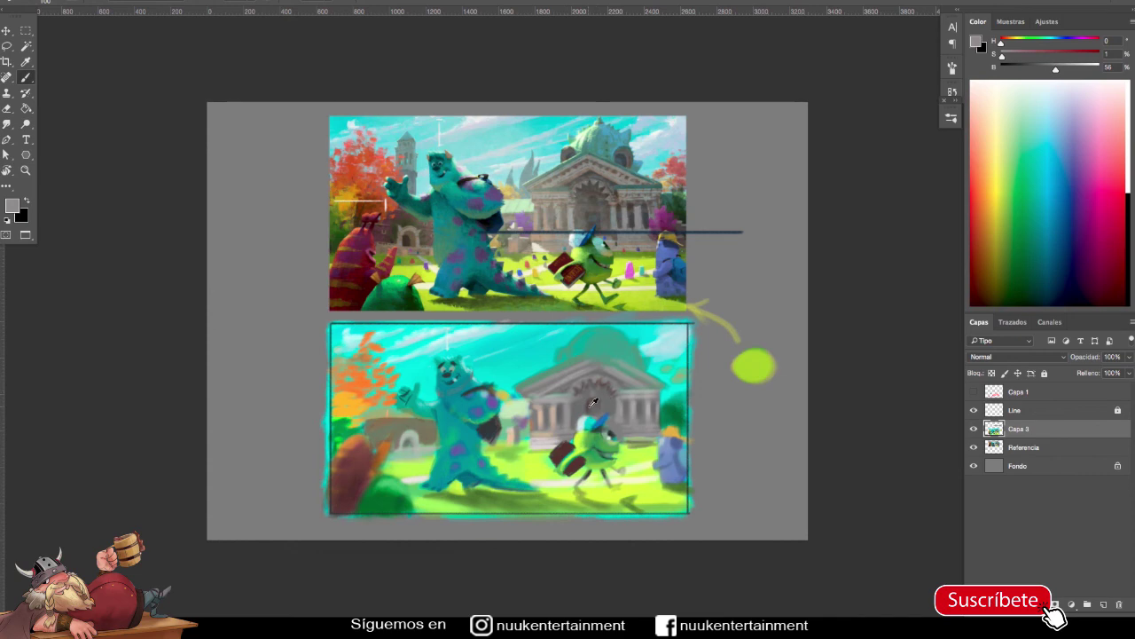
scroll(602, 400, "down", 1, "alt")
left_click(396, 420, "alt")
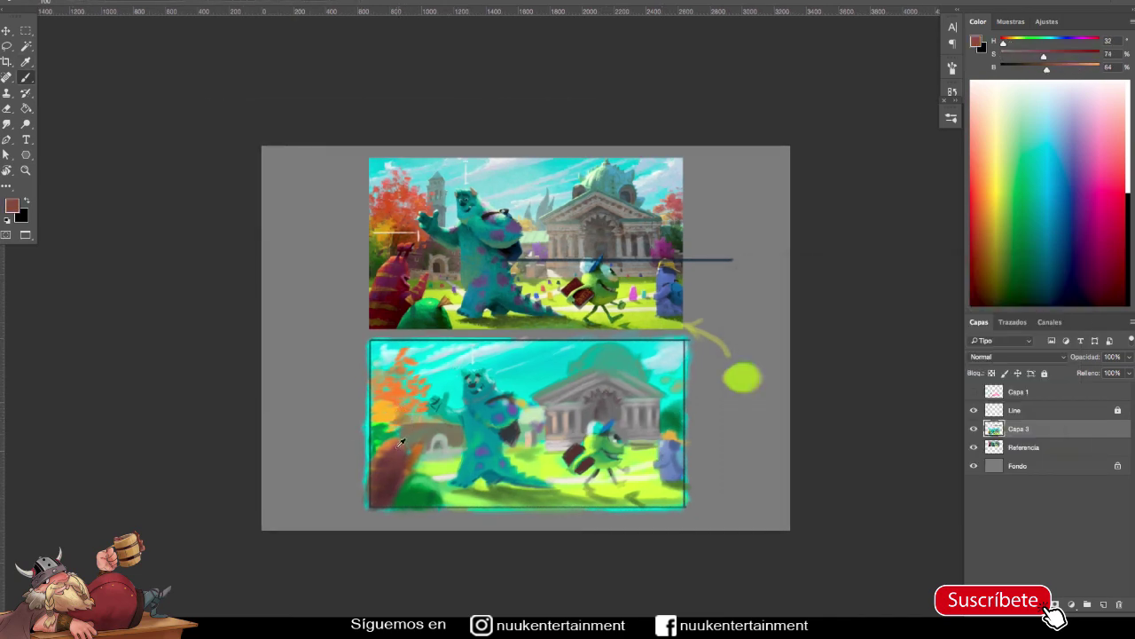
Lighten the colour to pale peach, choose pink, then sample a greyish brown.
mouse_move(1063, 69)
left_mouse_down()
mouse_move(1086, 68)
mouse_move(1043, 56)
left_mouse_up()
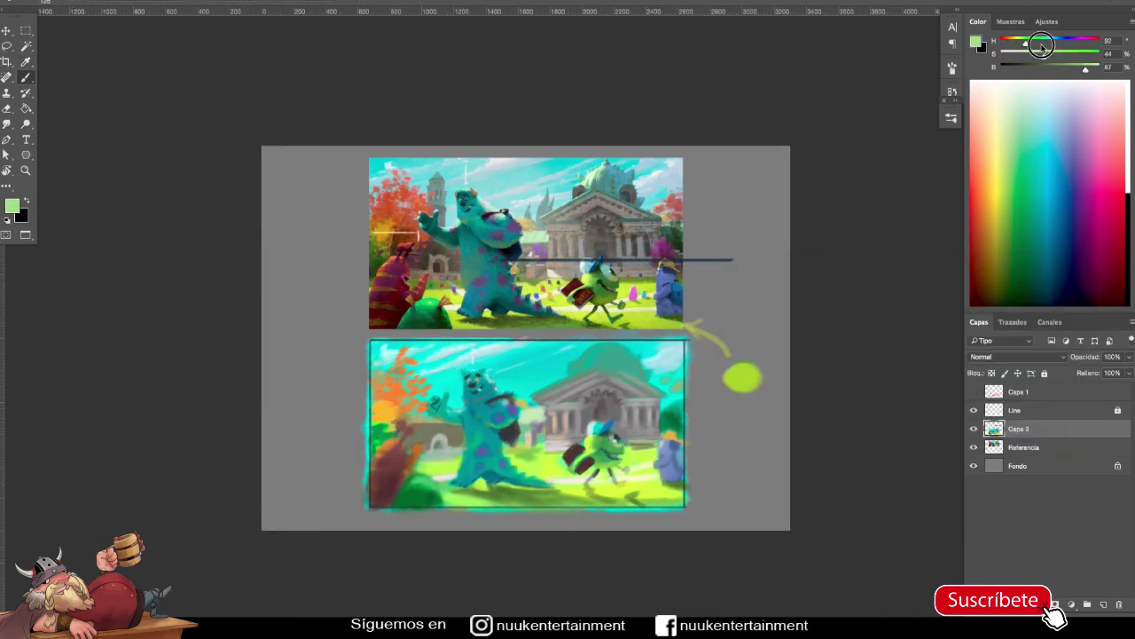
left_click(976, 42)
left_click(1032, 287)
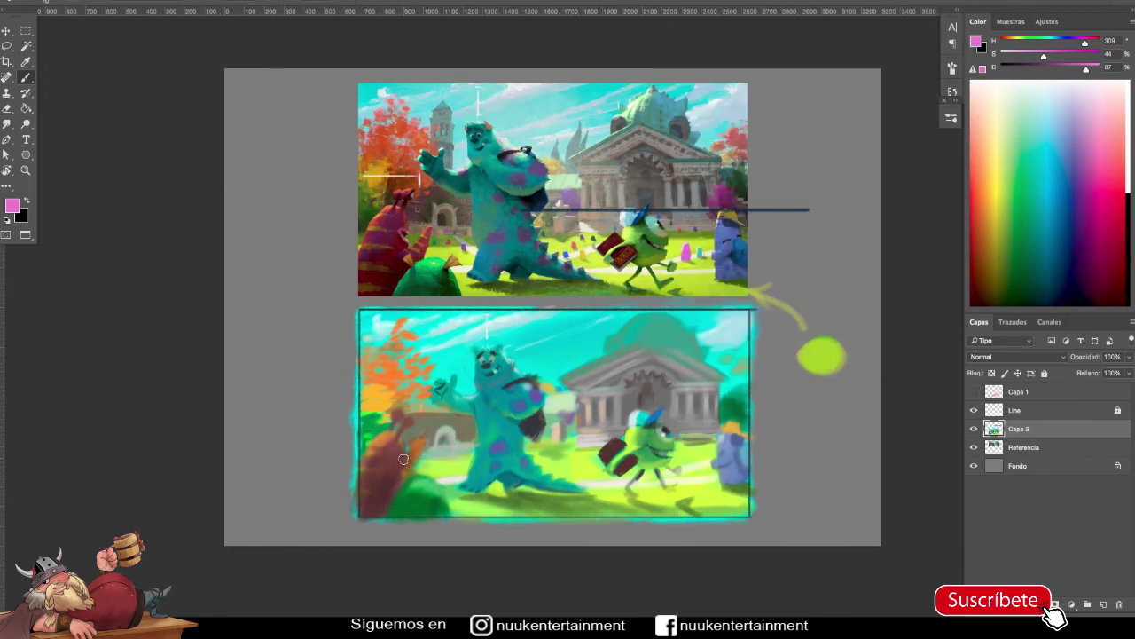
left_click(409, 446, "alt")
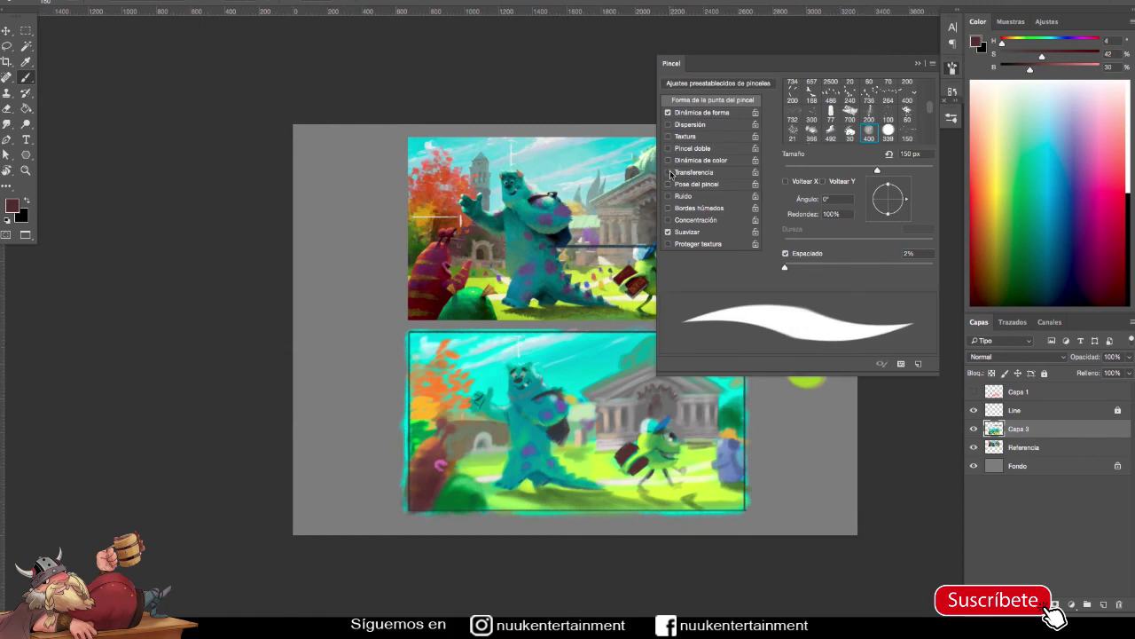
key("F5")
Paint dark red-brown strokes for the red monster at the lower left and sample a brighter red.
left_click_drag(443, 475, 470, 453)
left_click(469, 456, "alt")
left_click(456, 455, "alt")
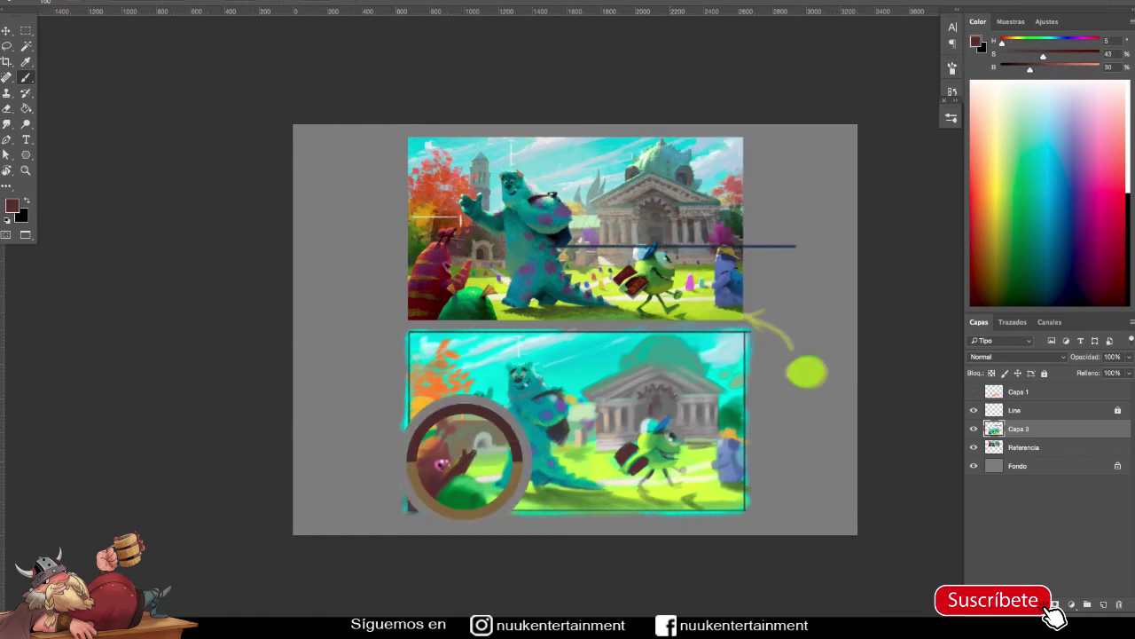
scroll(470, 448, "down", 1, "alt")
left_click(477, 458, "alt")
key("F5")
key("F5")
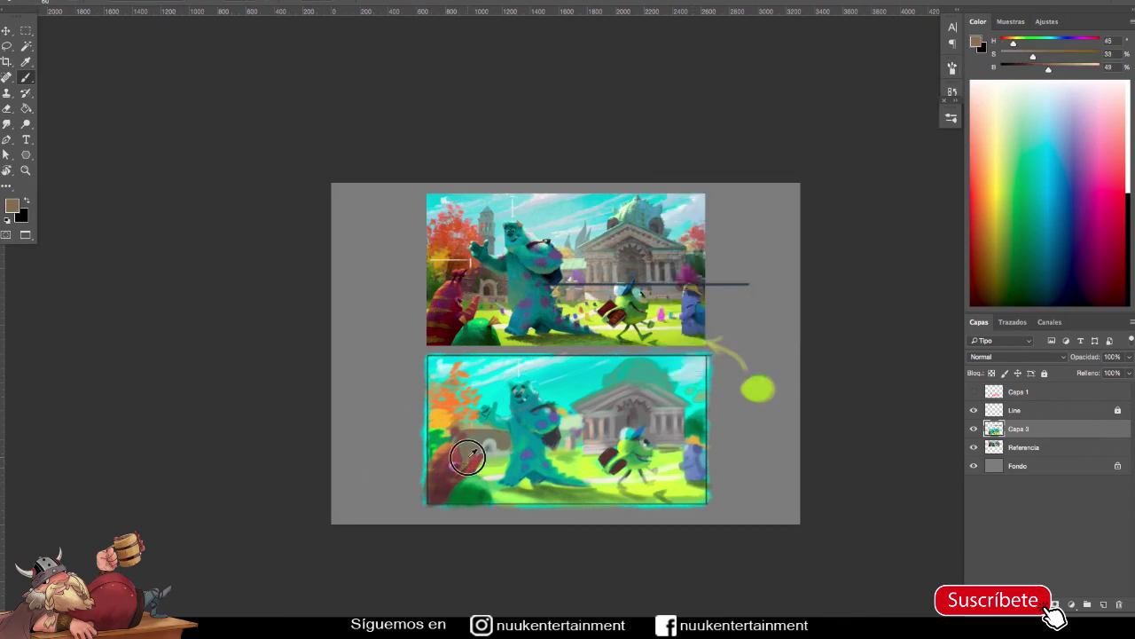
Sample yellow-green, add a faint stroke on Sulley's chest, and choose a darker teal.
left_click(467, 459, "alt")
scroll(512, 478, "up", 1, "alt")
left_click_drag(513, 477, 525, 425)
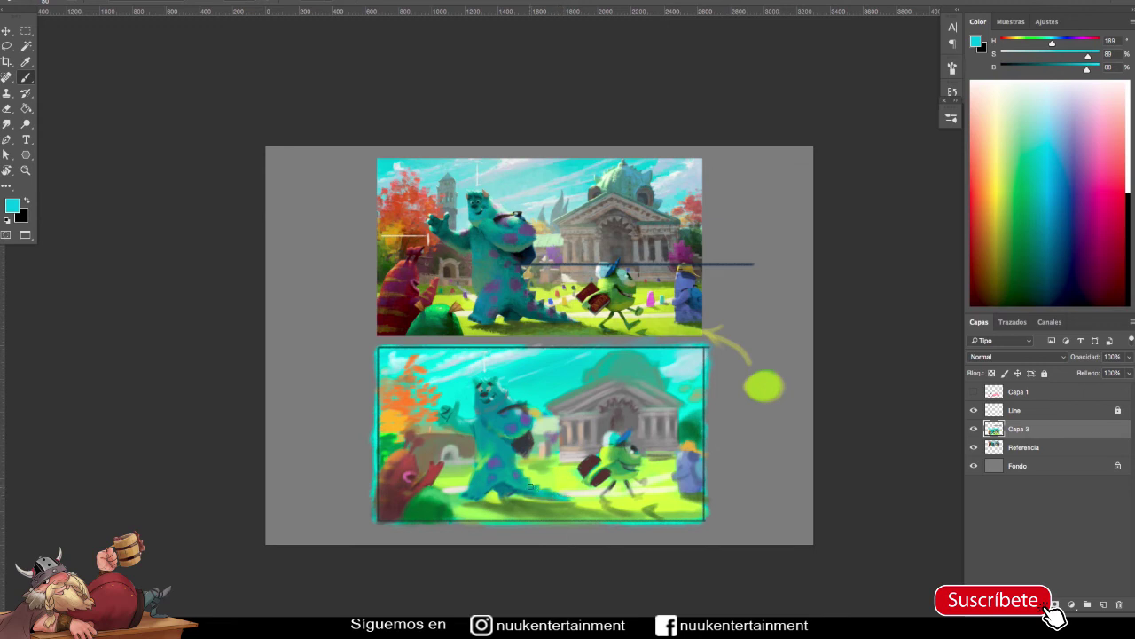
left_click(464, 418, "alt")
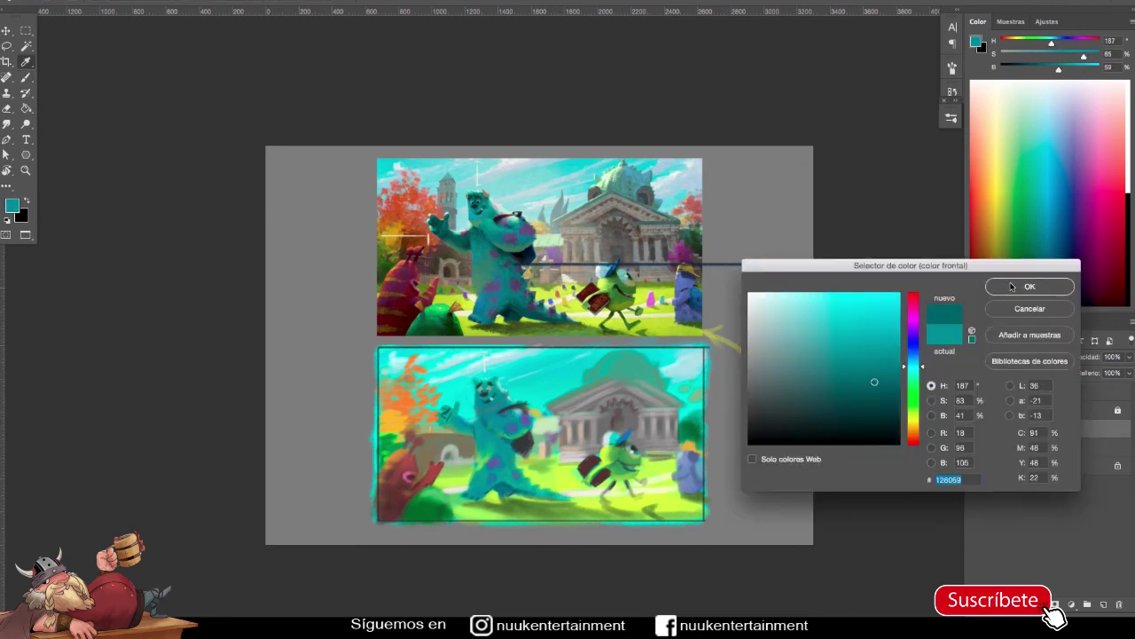
Sample beige, add a new empty layer, and outline areas left of Sulley and near the right edge.
scroll(449, 418, "down", 1)
left_click(561, 420, "alt")
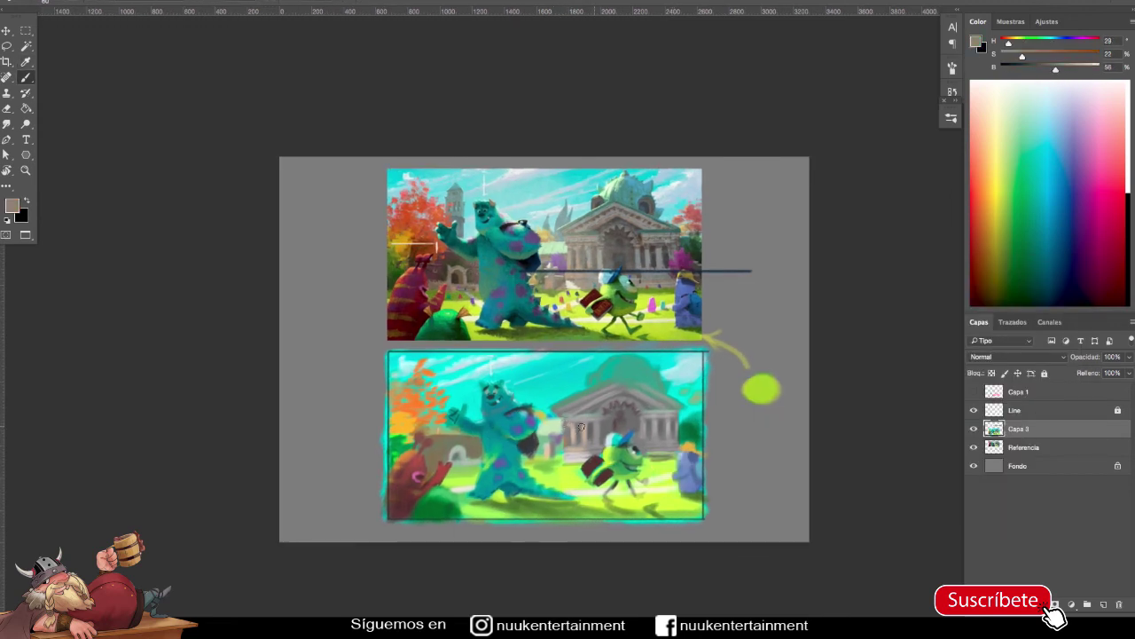
key("ctrl+shift+alt+n")
mouse_move(449, 406)
left_mouse_down()
mouse_move(472, 364)
mouse_move(460, 412)
left_mouse_up()
key("b")
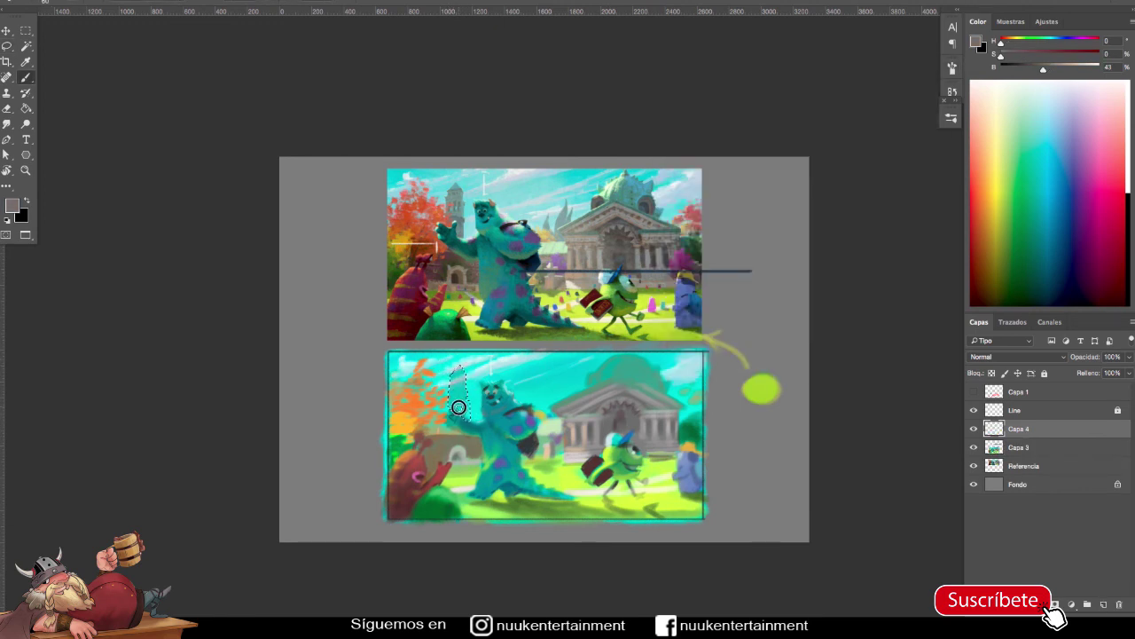
key("l")
left_click_drag(538, 400, 552, 414)
Sample lime green, pale yellow-green and other greens from the painting.
scroll(685, 457, "down", 2)
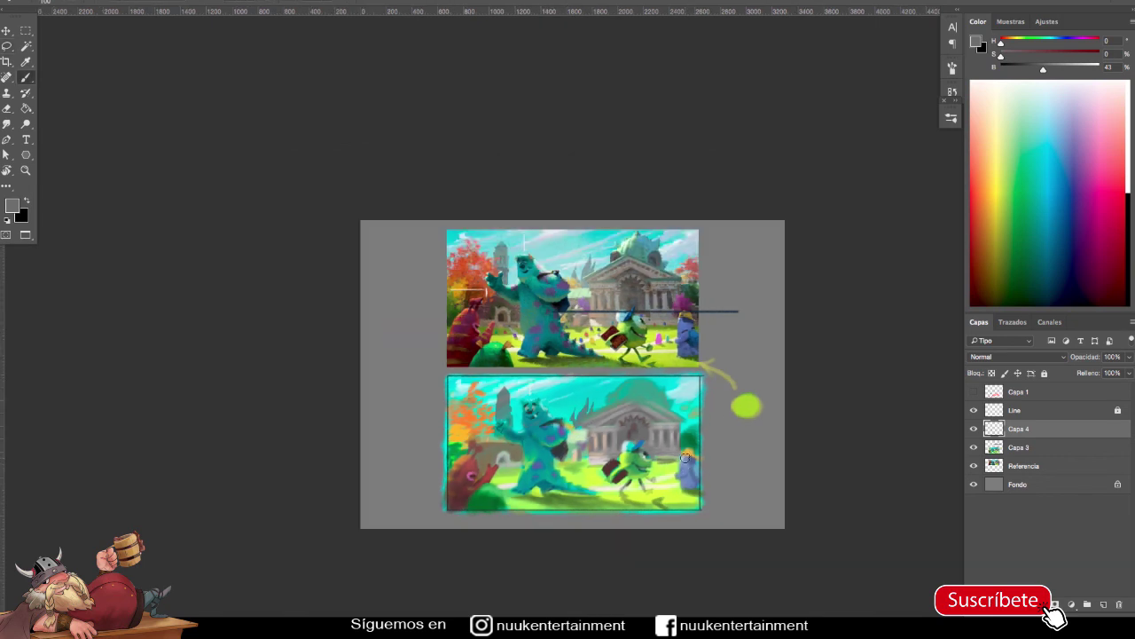
left_click(746, 405, "alt")
scroll(685, 425, "up", 1)
key("F5")
key("F5")
left_click(593, 509, "alt")
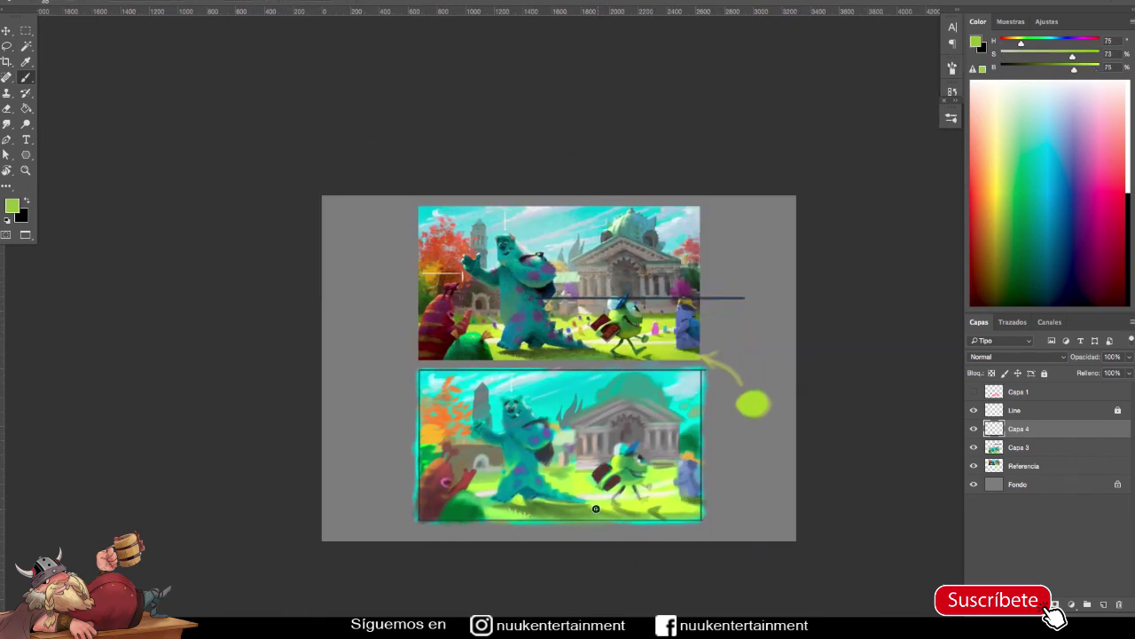
left_click(494, 480, "alt")
left_click(486, 475, "alt")
scroll(652, 404, "down", 1)
Sample dark greyish pinks, teal-greens and light cyan from the sky.
left_click(652, 404, "alt")
key("F5")
key("F5")
left_click(639, 417, "alt")
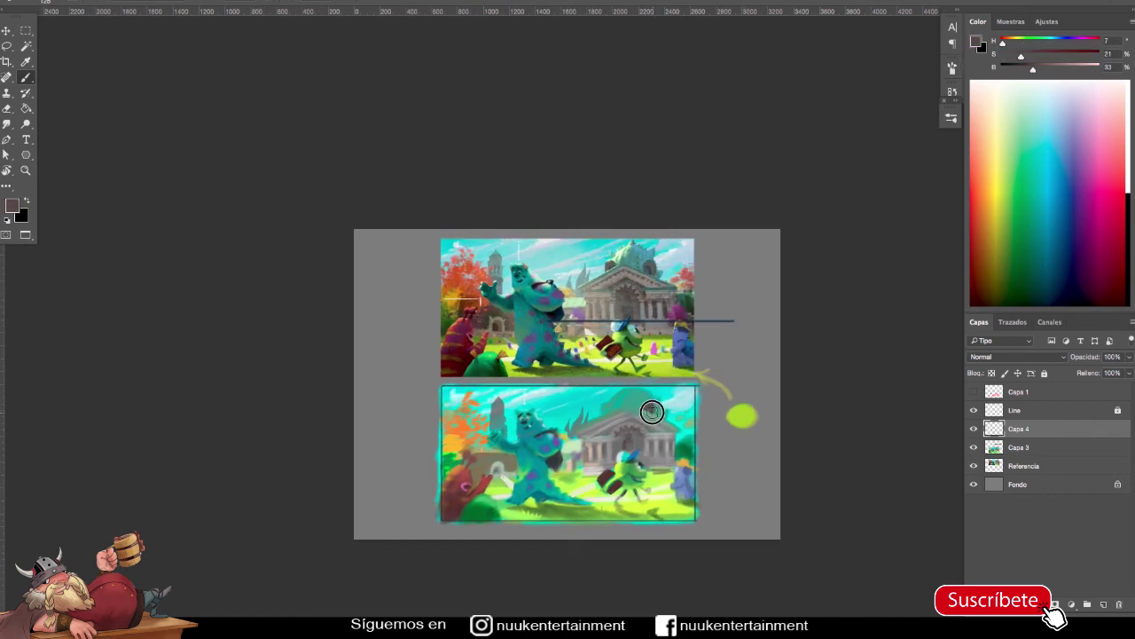
key("F5")
key("F5")
left_click(634, 408, "alt")
key("F5")
key("F5")
left_click(629, 407, "alt")
left_click(664, 415, "alt")
left_click(602, 414, "alt")
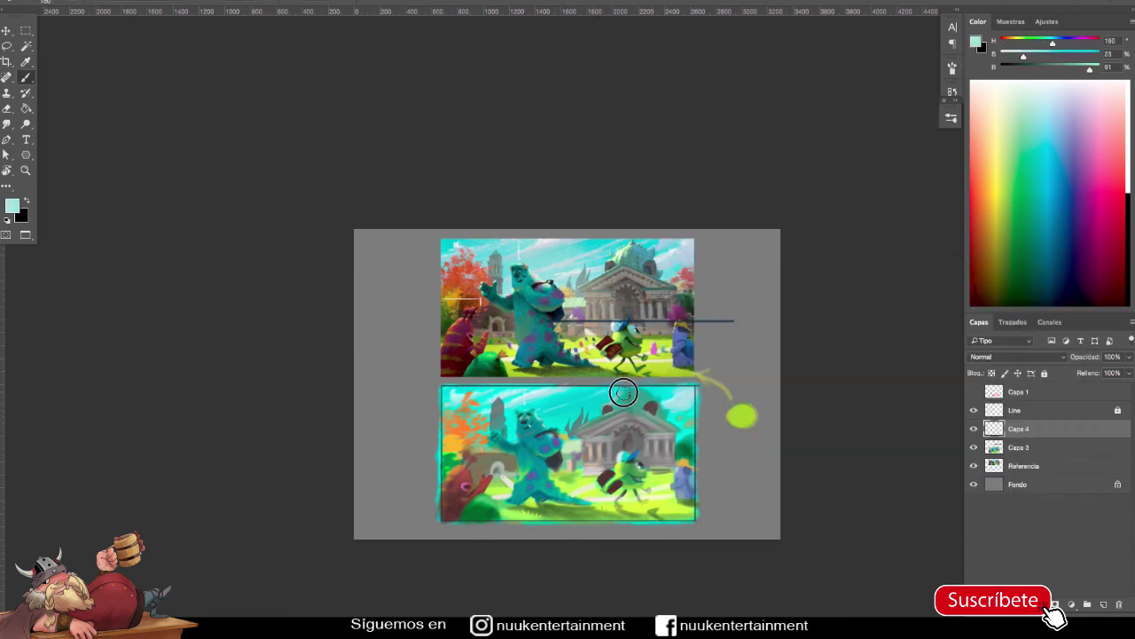
Choose teal, blue and black paint colours, then sample orange and grey.
left_click(896, 355)
key("Return")
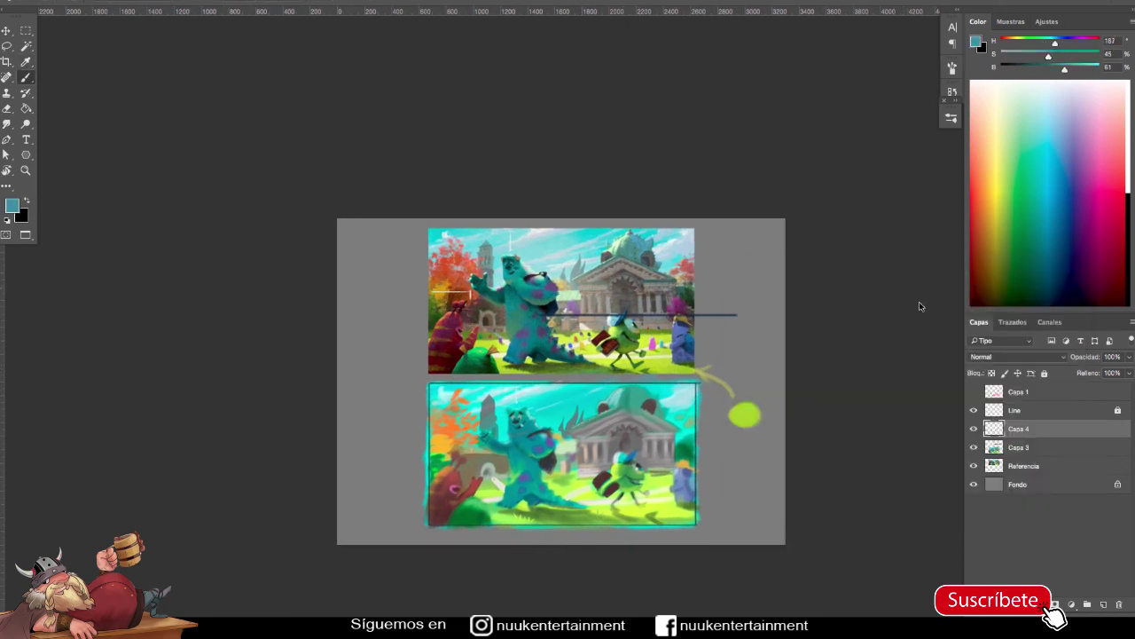
left_click(818, 332)
key("Return")
left_click(641, 397, "alt")
left_click(629, 418, "alt")
left_click(685, 417, "alt")
left_click(573, 508, "alt")
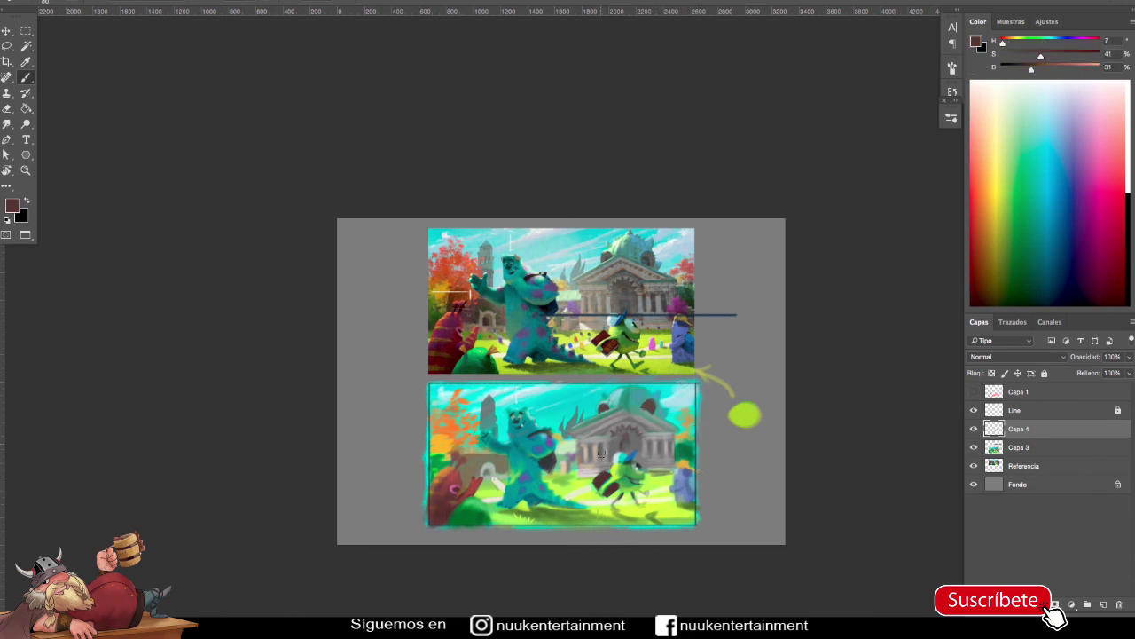
Show Capa 4's contents and paint brown strokes over the left wall.
scroll(723, 466, "up", 1)
left_click(599, 453, "alt")
left_click(490, 415, "alt")
key("l")
left_click(973, 428)
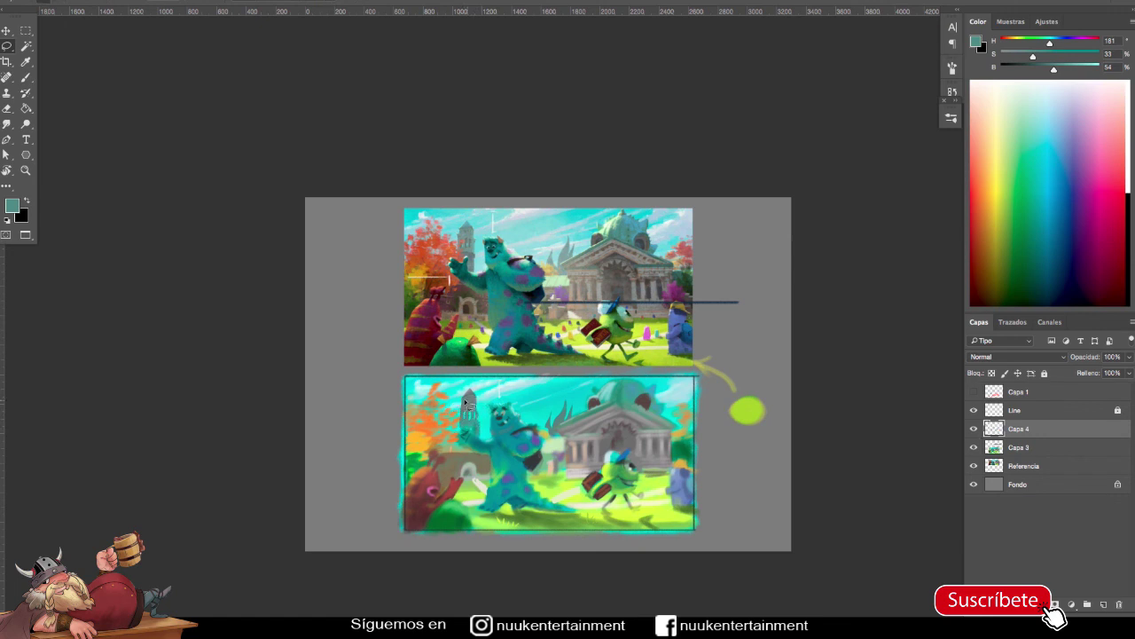
key("b")
left_click(456, 430, "alt")
left_click(448, 458, "alt")
left_click_drag(448, 458, 487, 472)
left_click(426, 484, "alt")
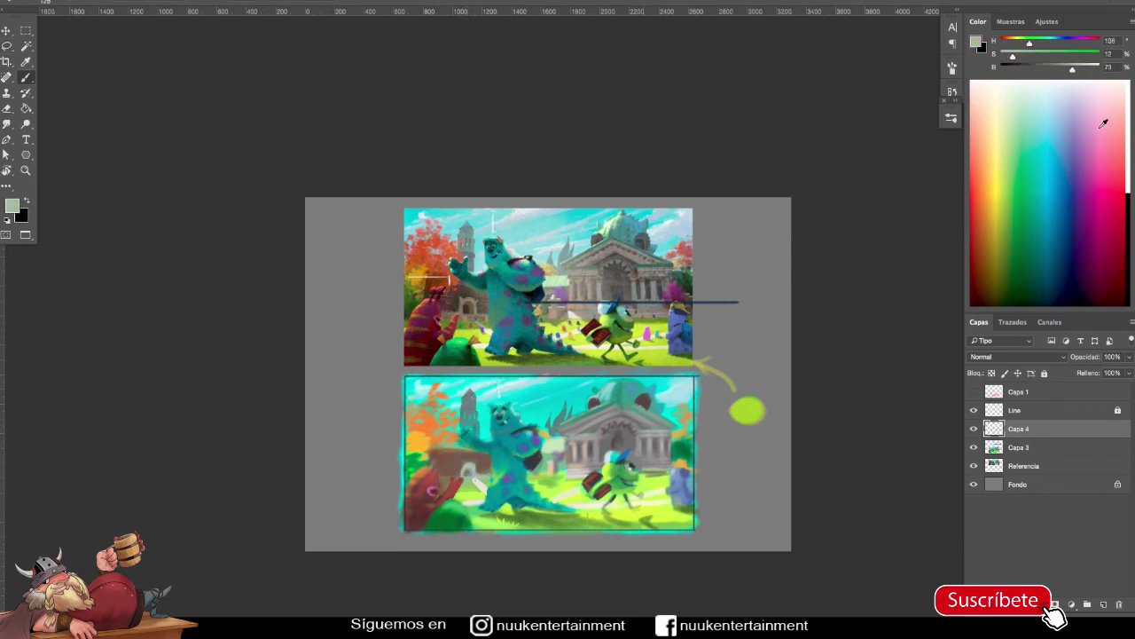
Pick blue-grey, purple, light grey and orange-brown, then sample dark greens and reddish-browns.
left_click(559, 500, "alt")
left_click(650, 492, "alt")
left_click(464, 468, "alt")
left_click(457, 503, "alt")
left_click(443, 501, "alt")
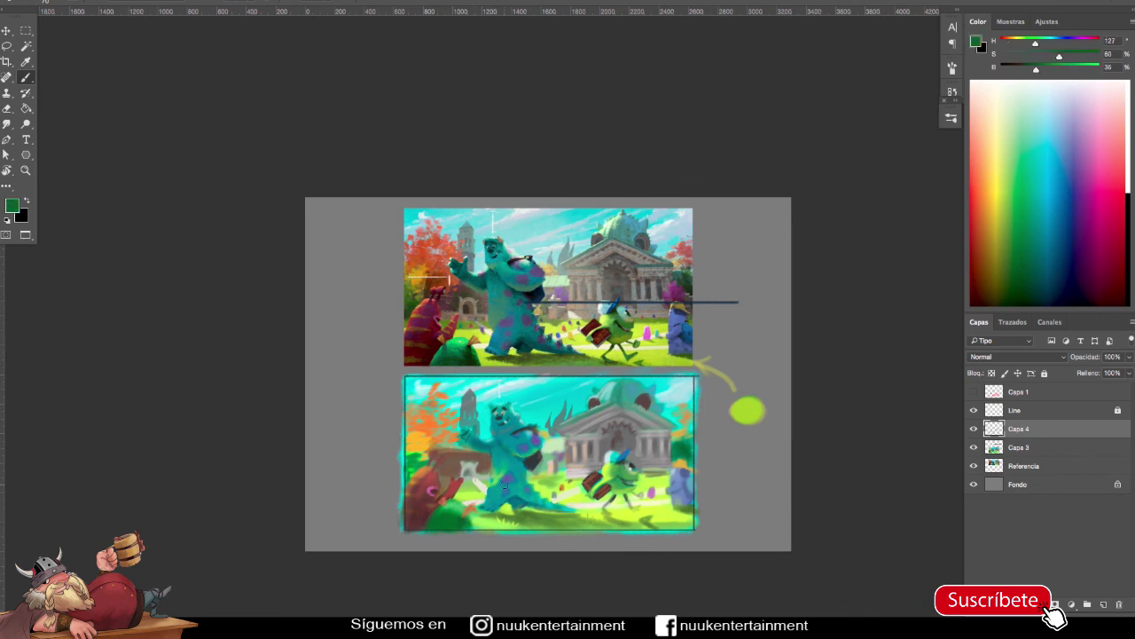
left_click(463, 518, "alt")
left_click(443, 519, "alt")
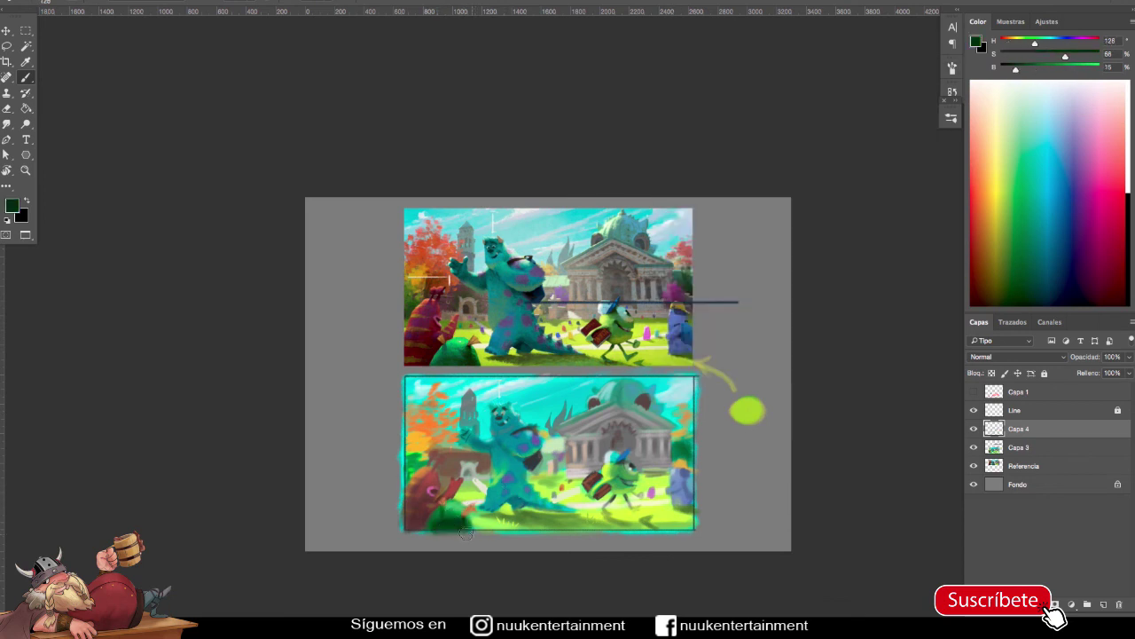
left_click(435, 505, "alt")
Sample bright orange, dark green and dark grey paint colours.
left_click(432, 522, "alt")
left_click(435, 520, "alt")
left_click(433, 514, "alt")
left_click(425, 469, "alt")
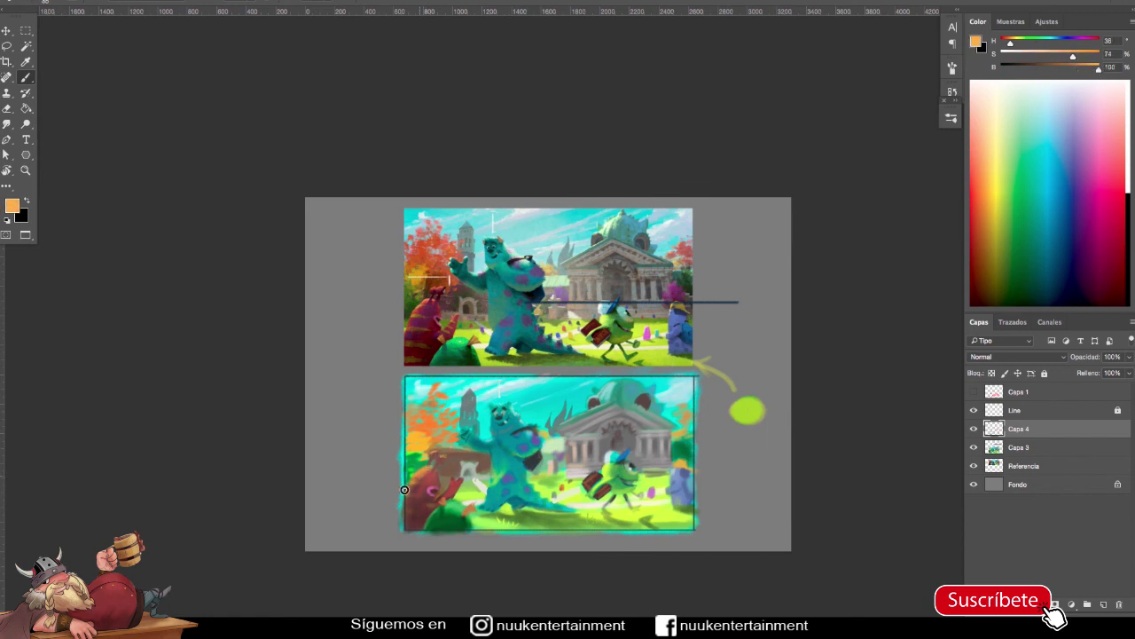
left_click(689, 467, "alt")
left_click(686, 477, "alt")
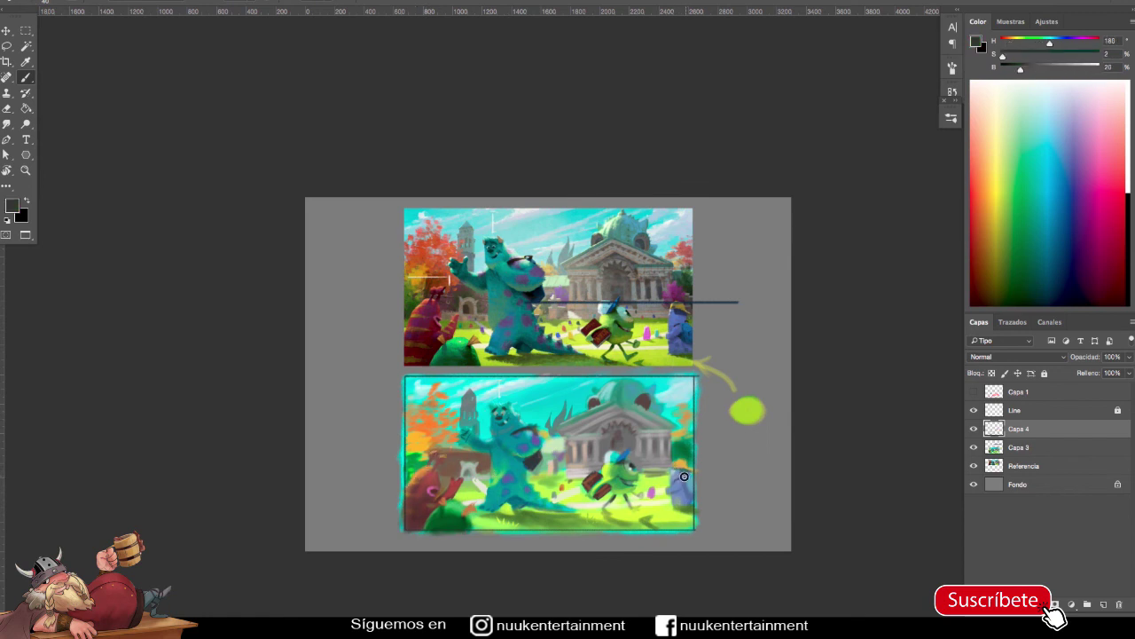
Sample pinkish grey and light cyan, set pure white, and add a new layer above Capa 4.
left_click(1090, 69)
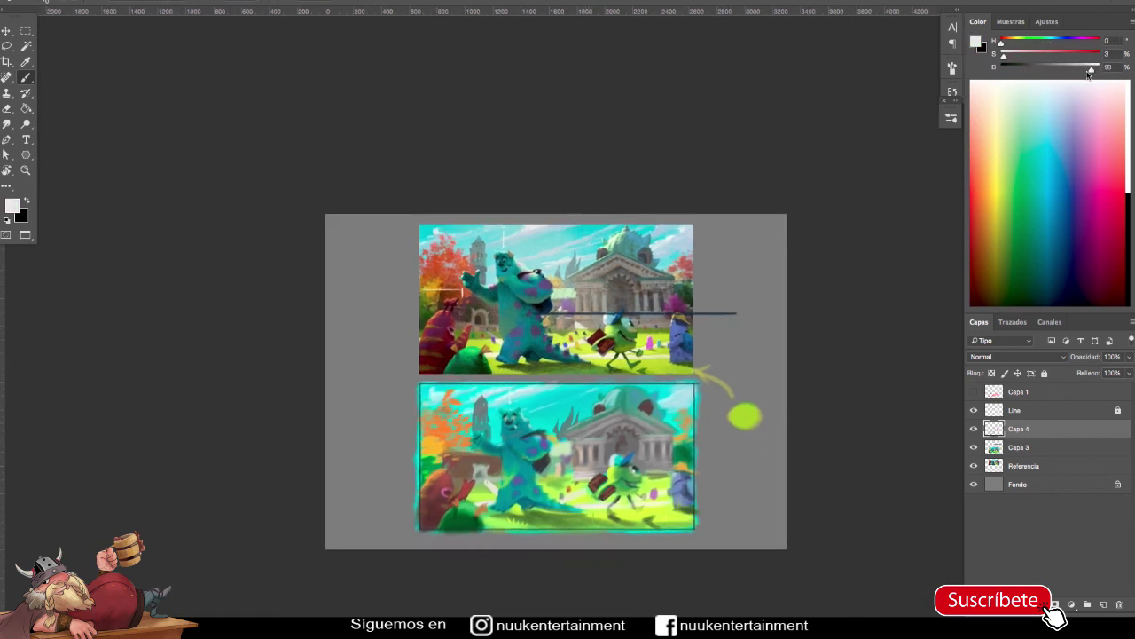
left_click(655, 436, "alt")
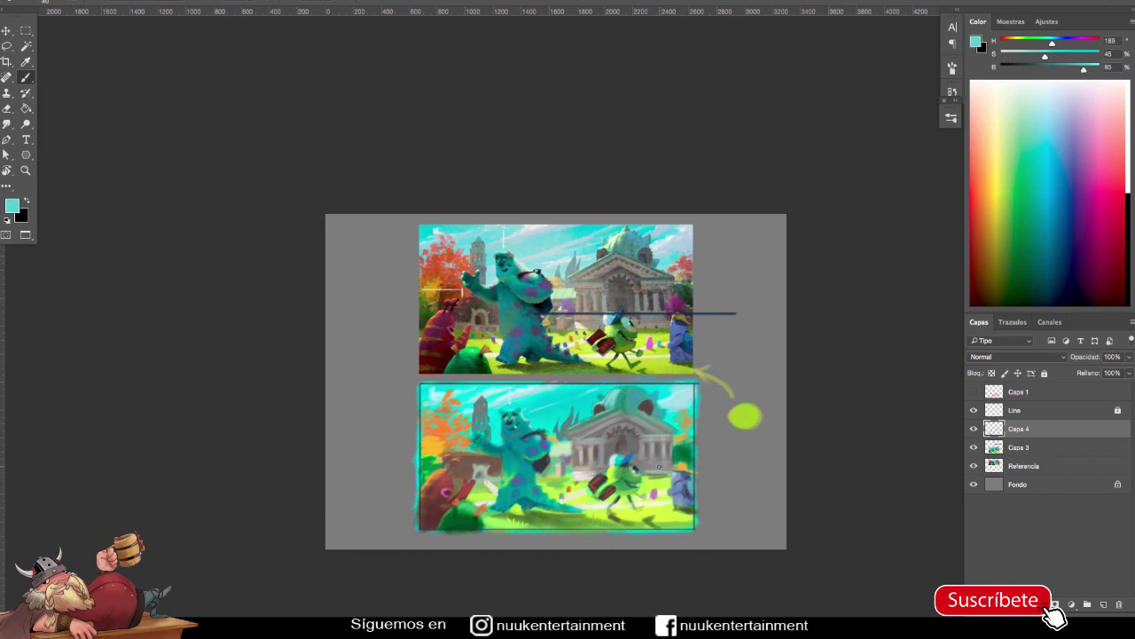
left_click(601, 411, "alt")
left_click(635, 381, "alt")
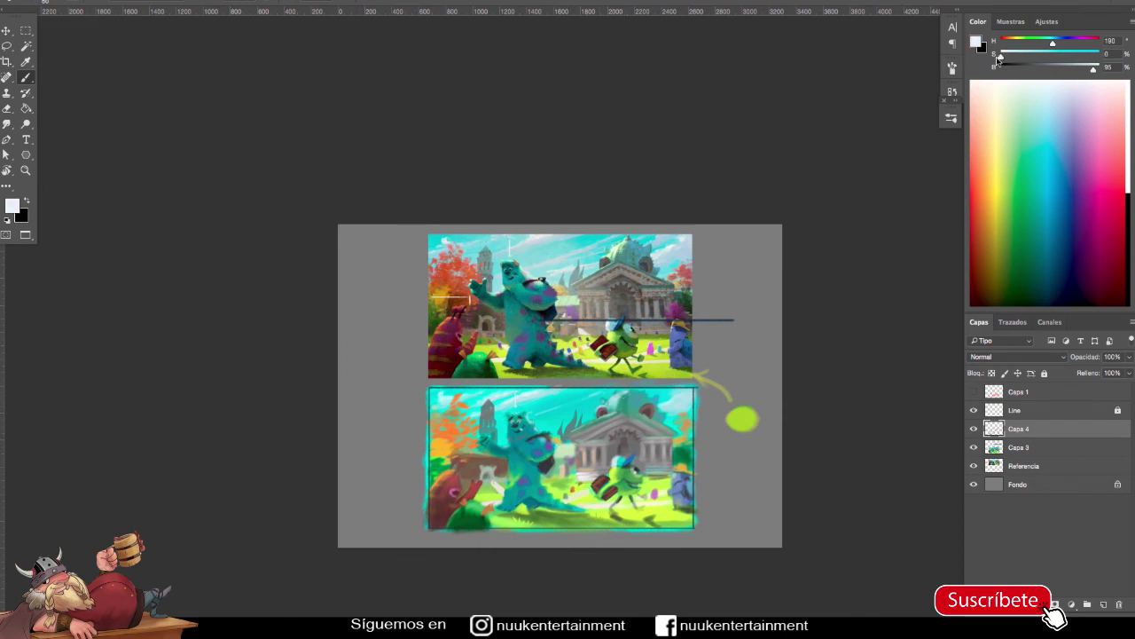
left_click(951, 68)
left_click(535, 409, "alt")
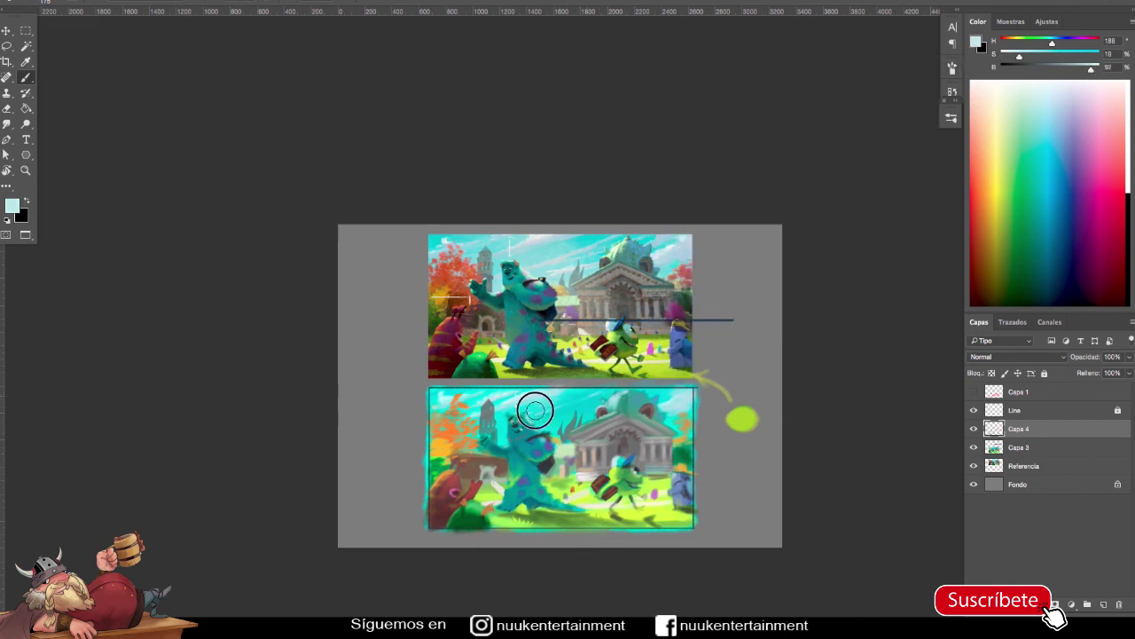
left_click(1089, 79)
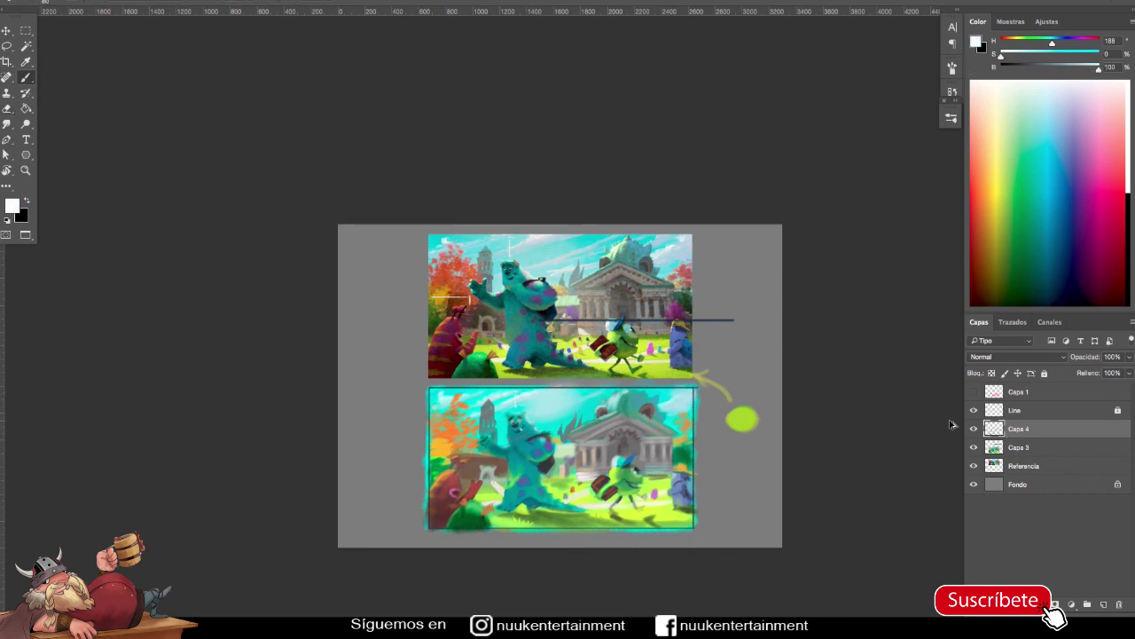
key("ctrl+shift+alt+n")
left_click(1011, 357)
Paint glowing highlights on a Sobreexponer color layer at 57% opacity, undoing the Sulley stroke.
left_click(1003, 484)
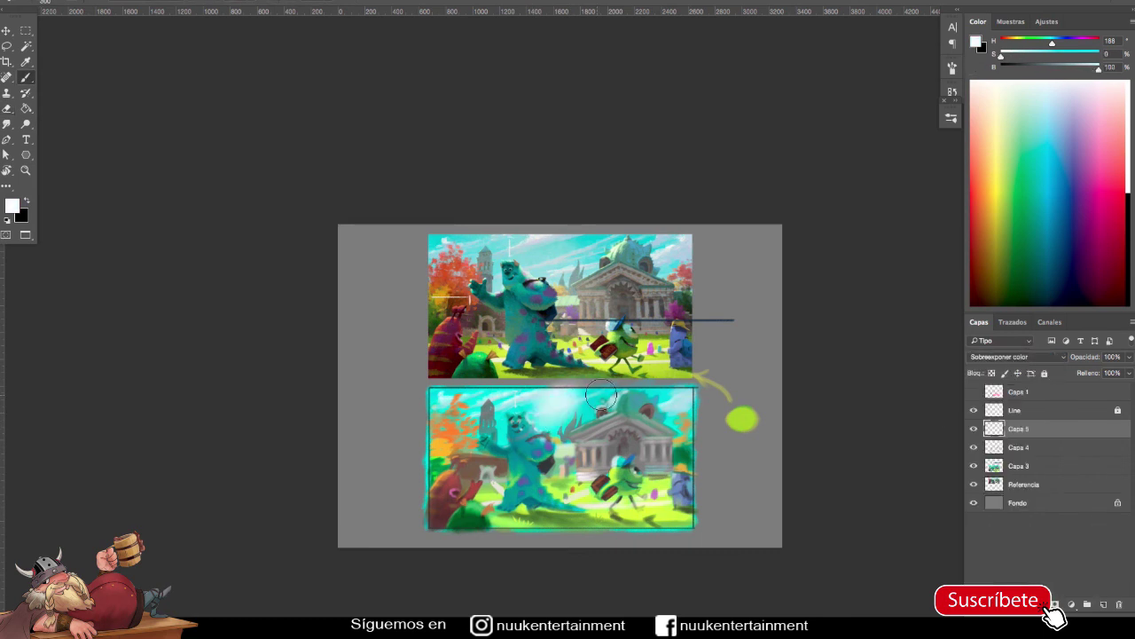
left_click_drag(600, 395, 639, 390)
key("5")
key("7")
left_click_drag(541, 426, 583, 440)
key("ctrl+z")
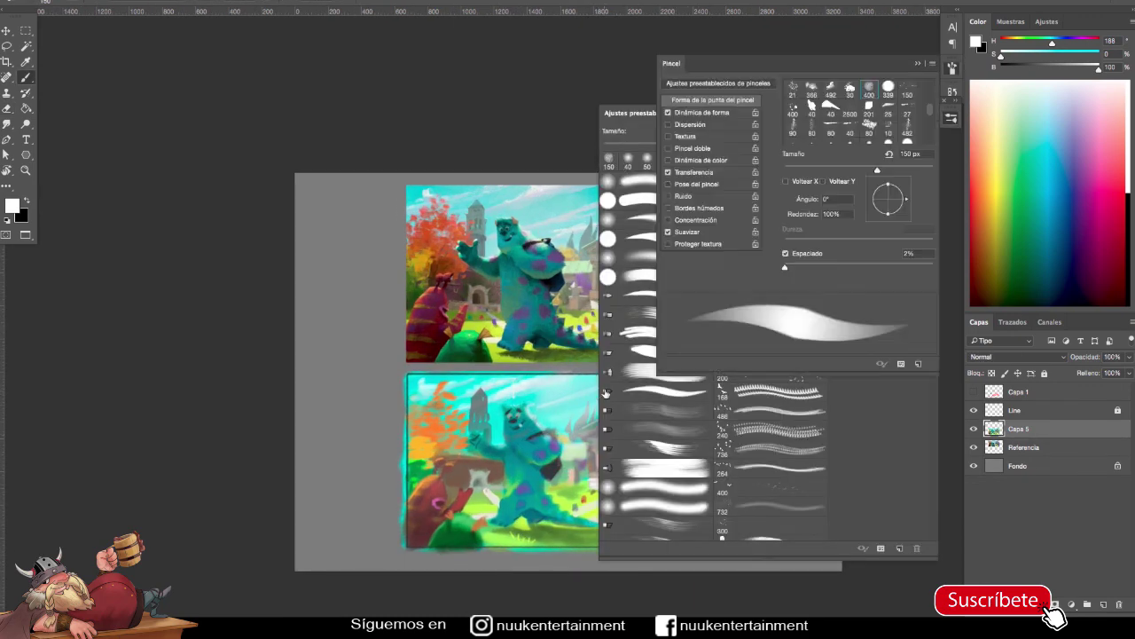
Sample teal, light cyan and green-teal colours from the lower painting.
left_click(472, 444, "alt")
left_click(523, 417, "alt")
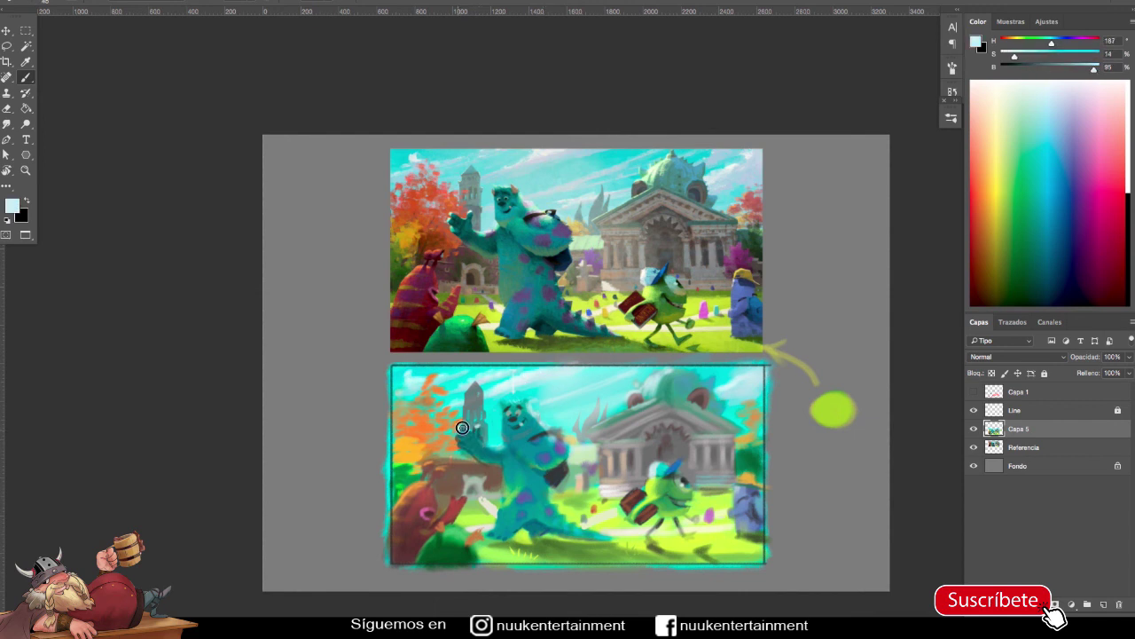
left_click(518, 451, "alt")
left_click(496, 454, "alt")
left_click(492, 463, "alt")
left_click(538, 414, "alt")
left_click(538, 413, "alt")
left_click(492, 456, "alt")
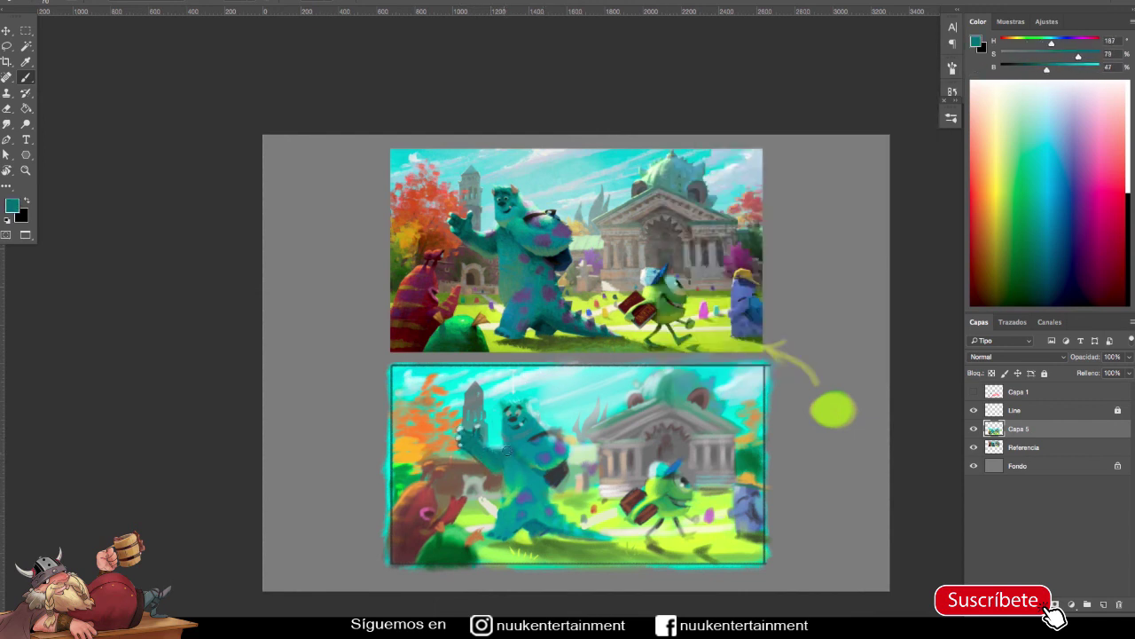
Sample greyish greens, greyish pinks, light cyan and teal from the painting.
scroll(645, 459, "down", 1)
left_click(760, 517, "alt")
scroll(682, 528, "down", 1)
left_click(682, 529, "alt")
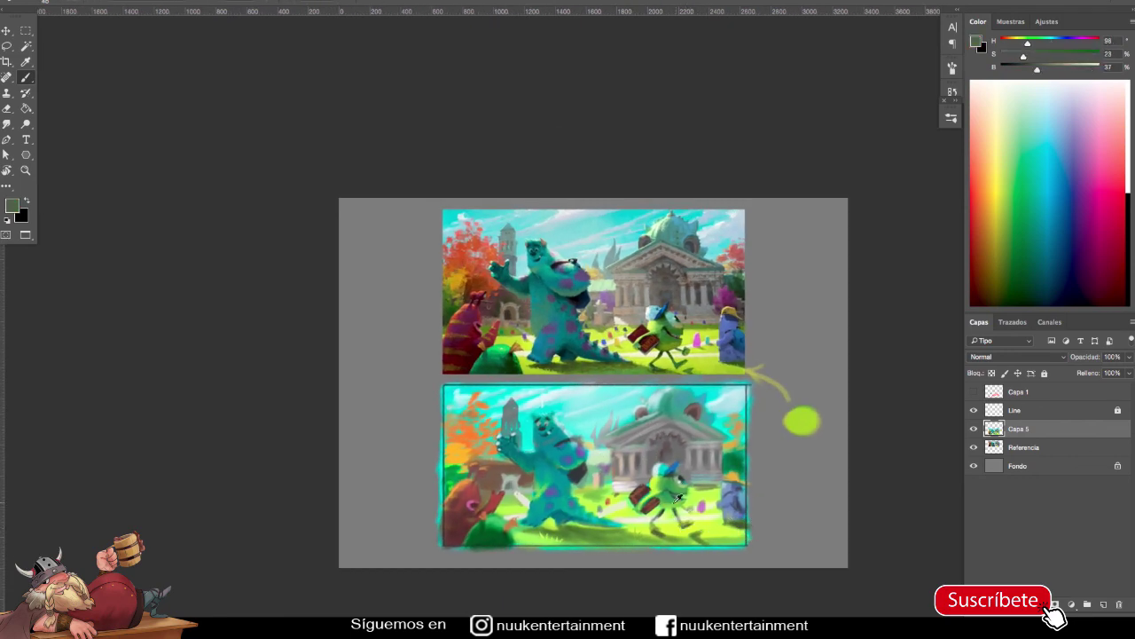
left_click(731, 513, "alt")
left_click(647, 416, "alt")
scroll(728, 444, "down", 1)
scroll(710, 434, "up", 1)
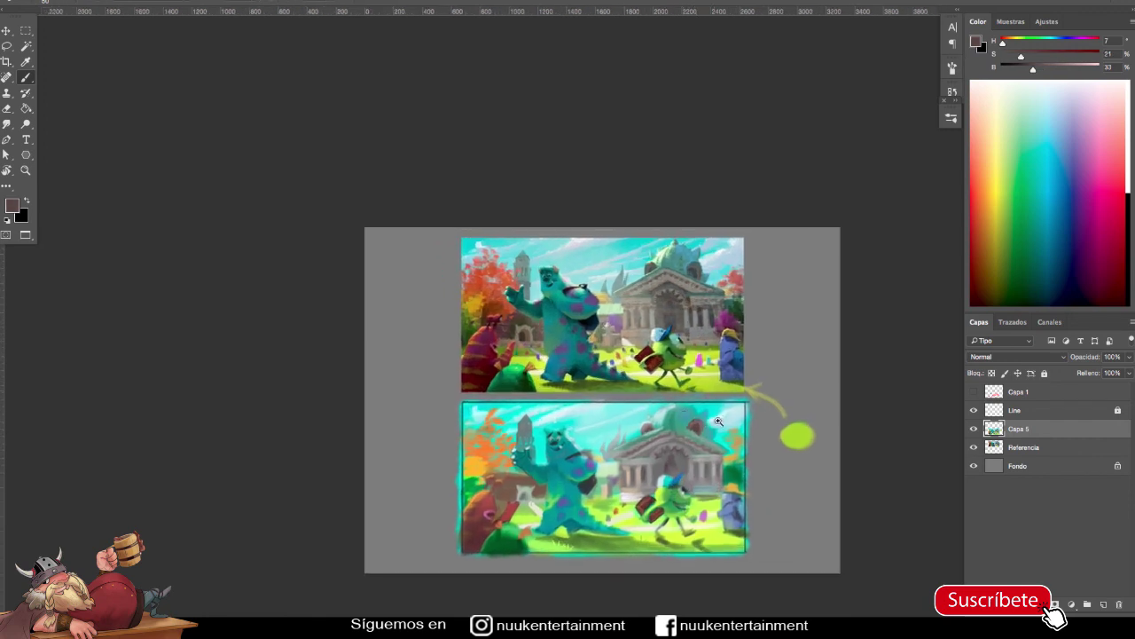
scroll(701, 421, "down", 1)
left_click(727, 413, "alt")
left_click(618, 439, "alt")
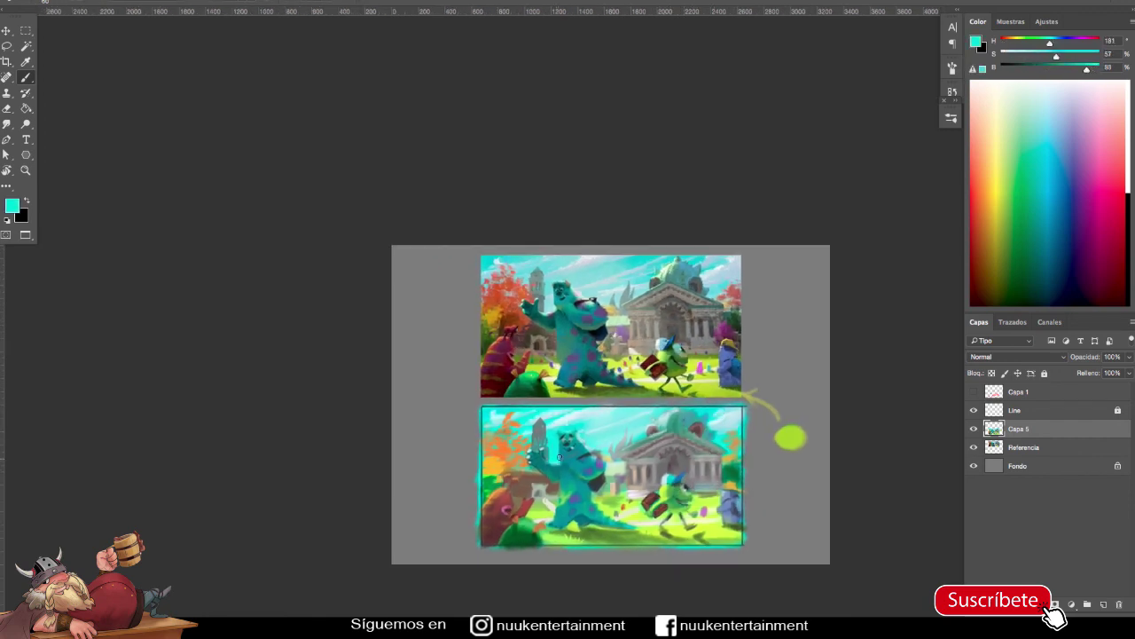
scroll(576, 435, "up", 1)
left_click(575, 432, "alt")
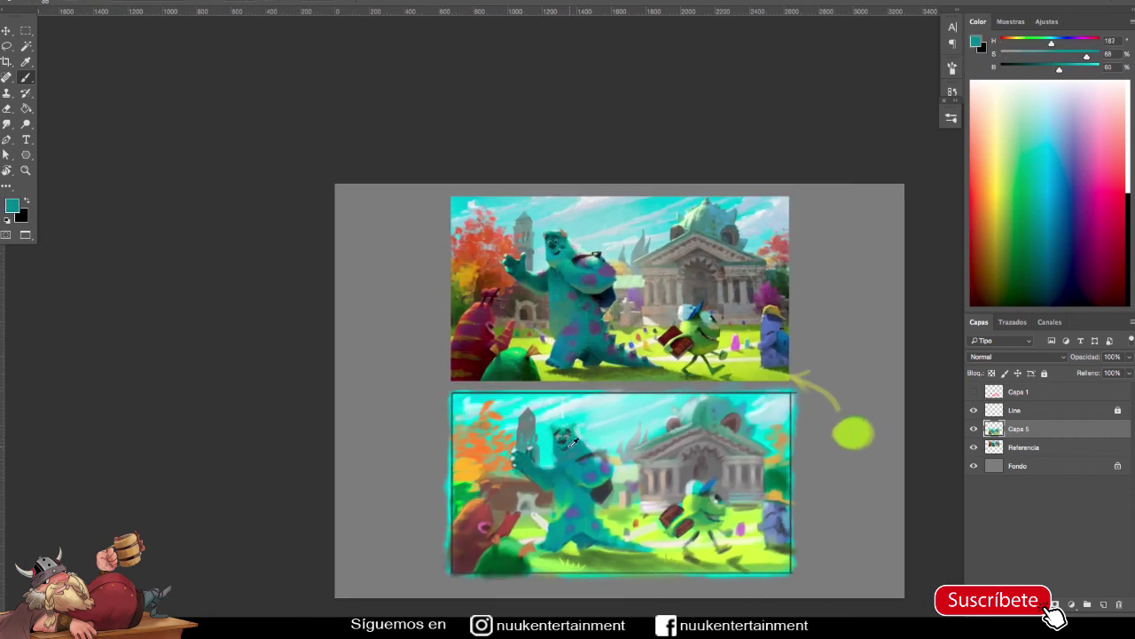
scroll(639, 433, "down", 1)
scroll(741, 493, "up", 1)
left_click(660, 463, "alt")
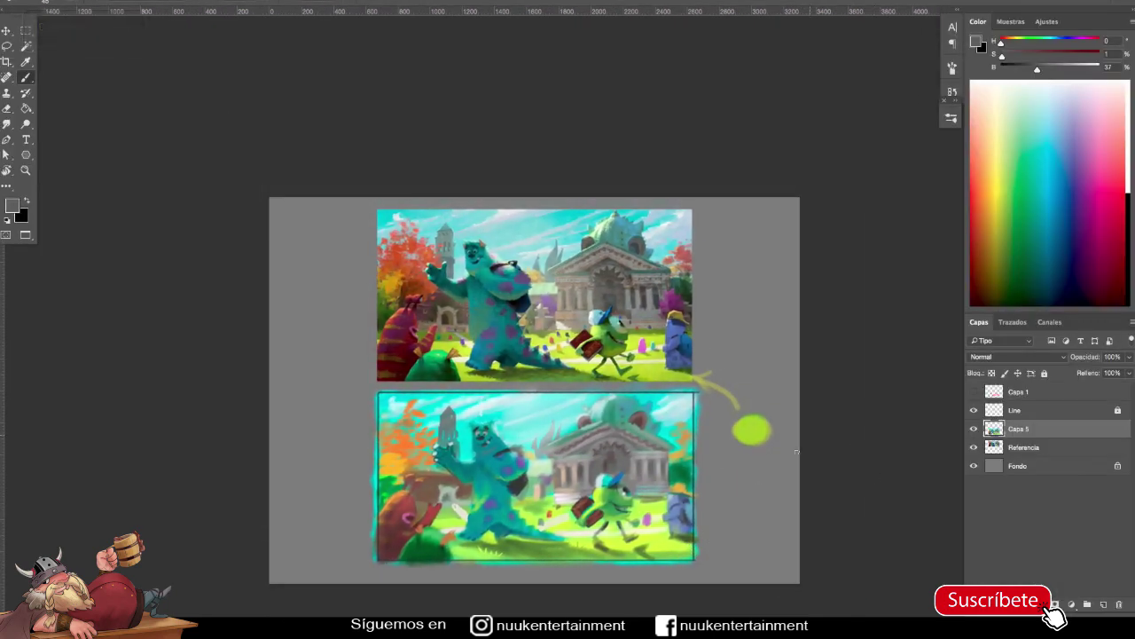
Sample olive and foliage orange, darken it to brown, and add a layer above Capa 5.
left_click_drag(766, 512, 756, 479)
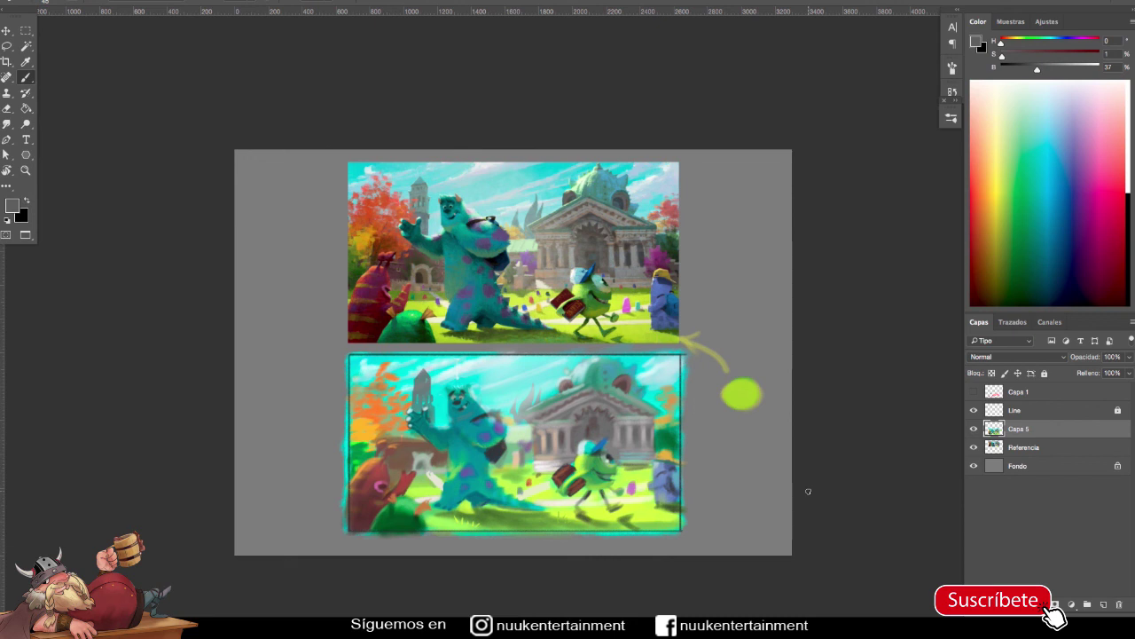
left_click_drag(757, 466, 777, 480)
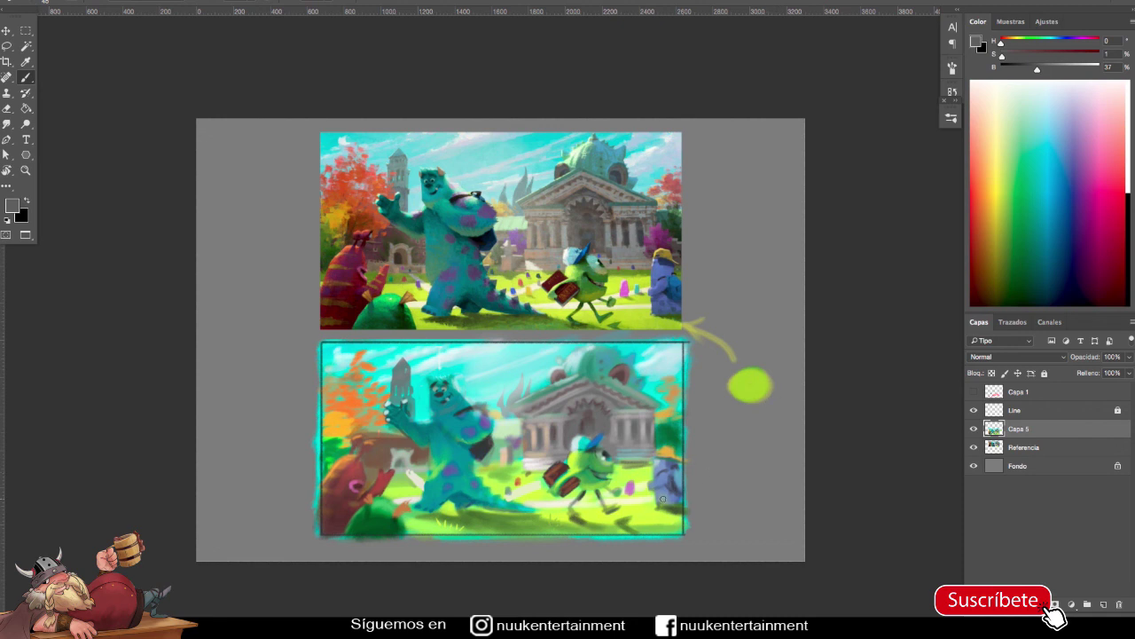
left_click(621, 522, "alt")
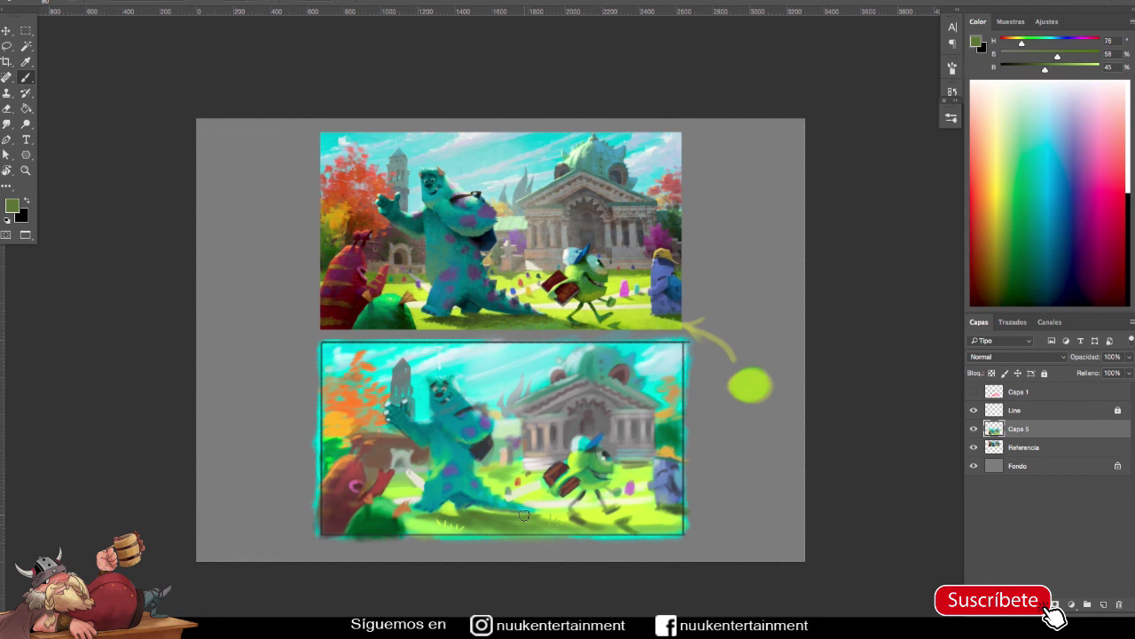
left_click(363, 416, "alt")
left_click_drag(1072, 75, 1057, 71)
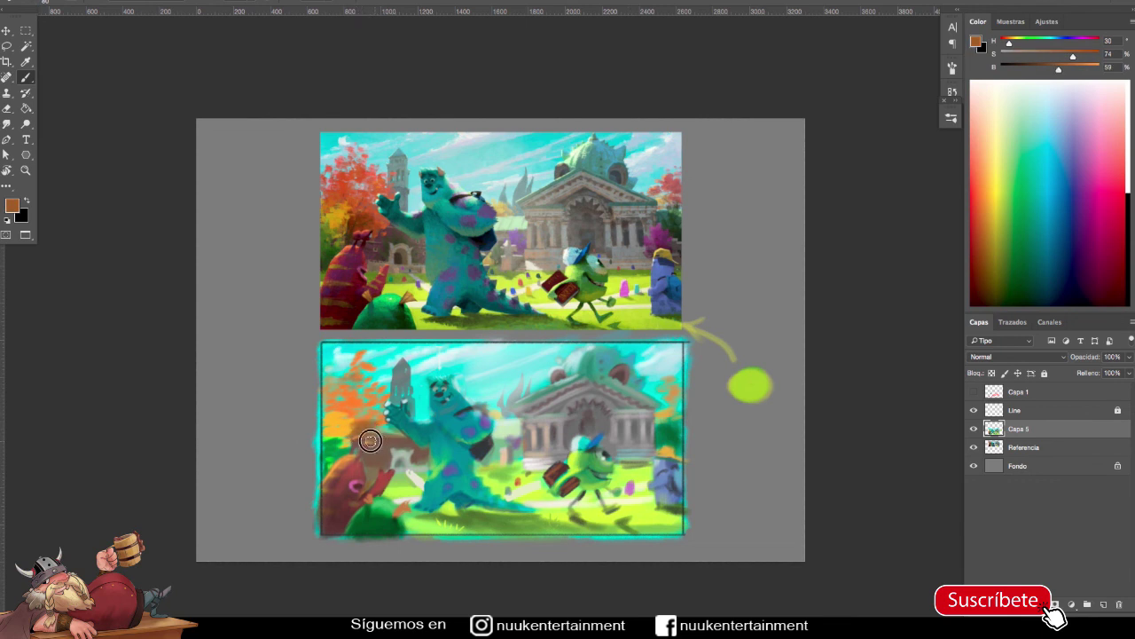
left_click(367, 424, "alt")
left_click(1041, 71)
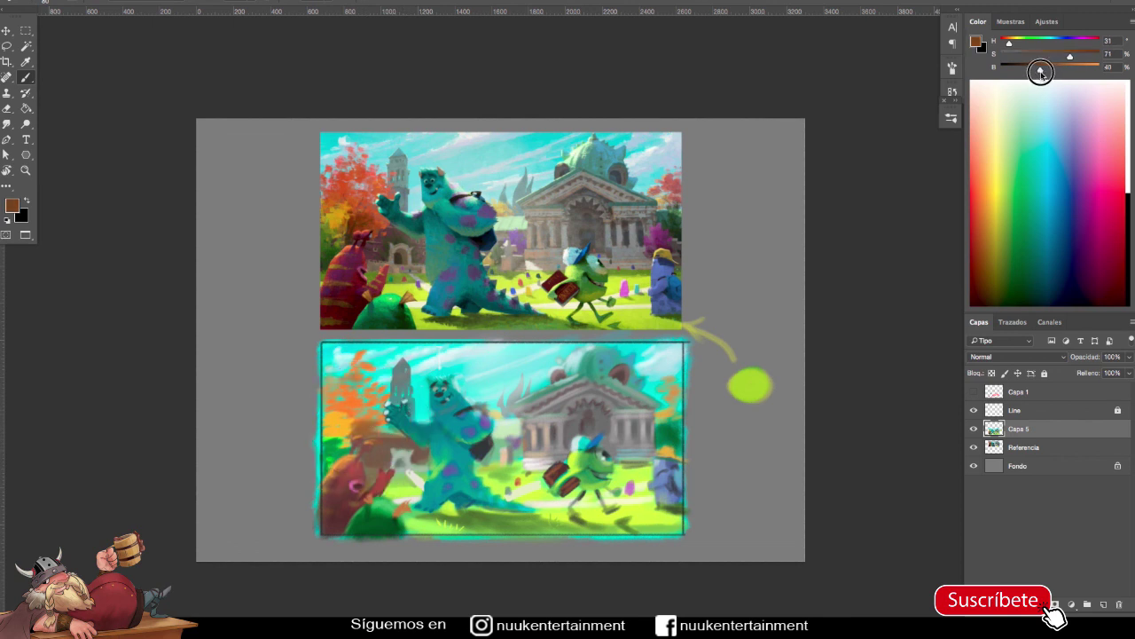
left_click(1102, 604)
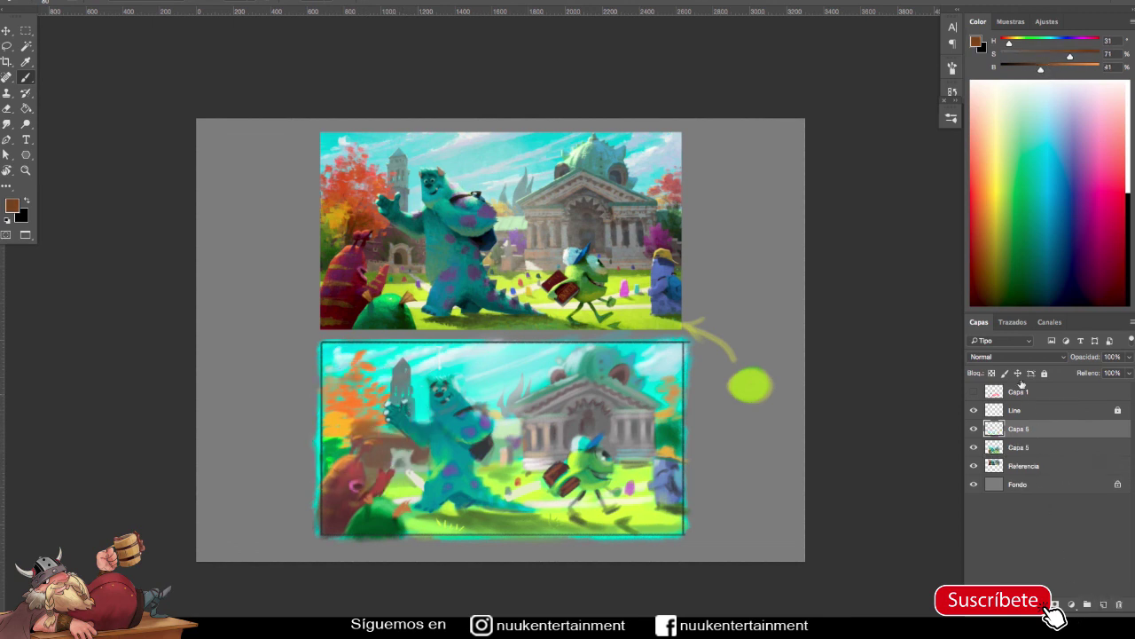
Set Capa 6 to Multiplicar blend mode with opacity lowered to 65%.
left_click(1016, 356)
left_click(985, 392)
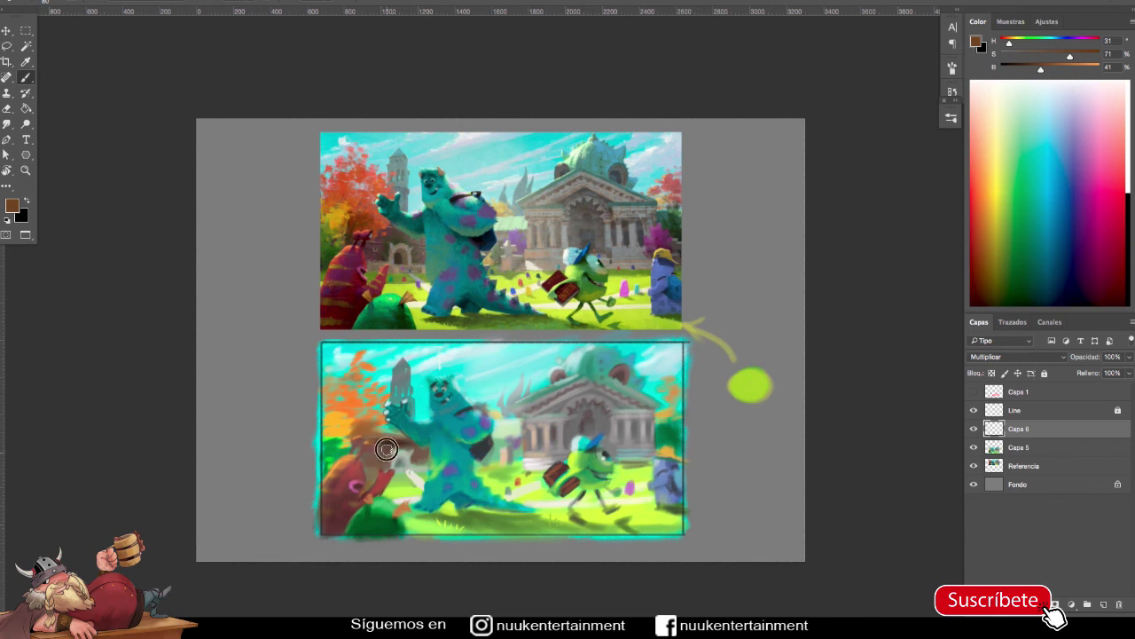
left_click(1127, 356)
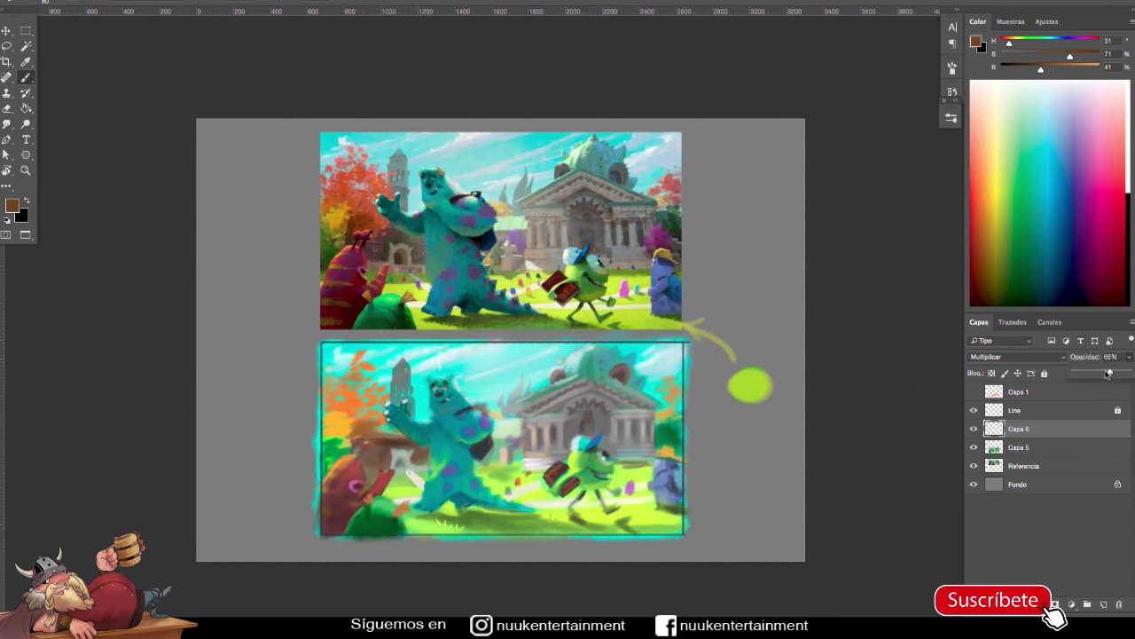